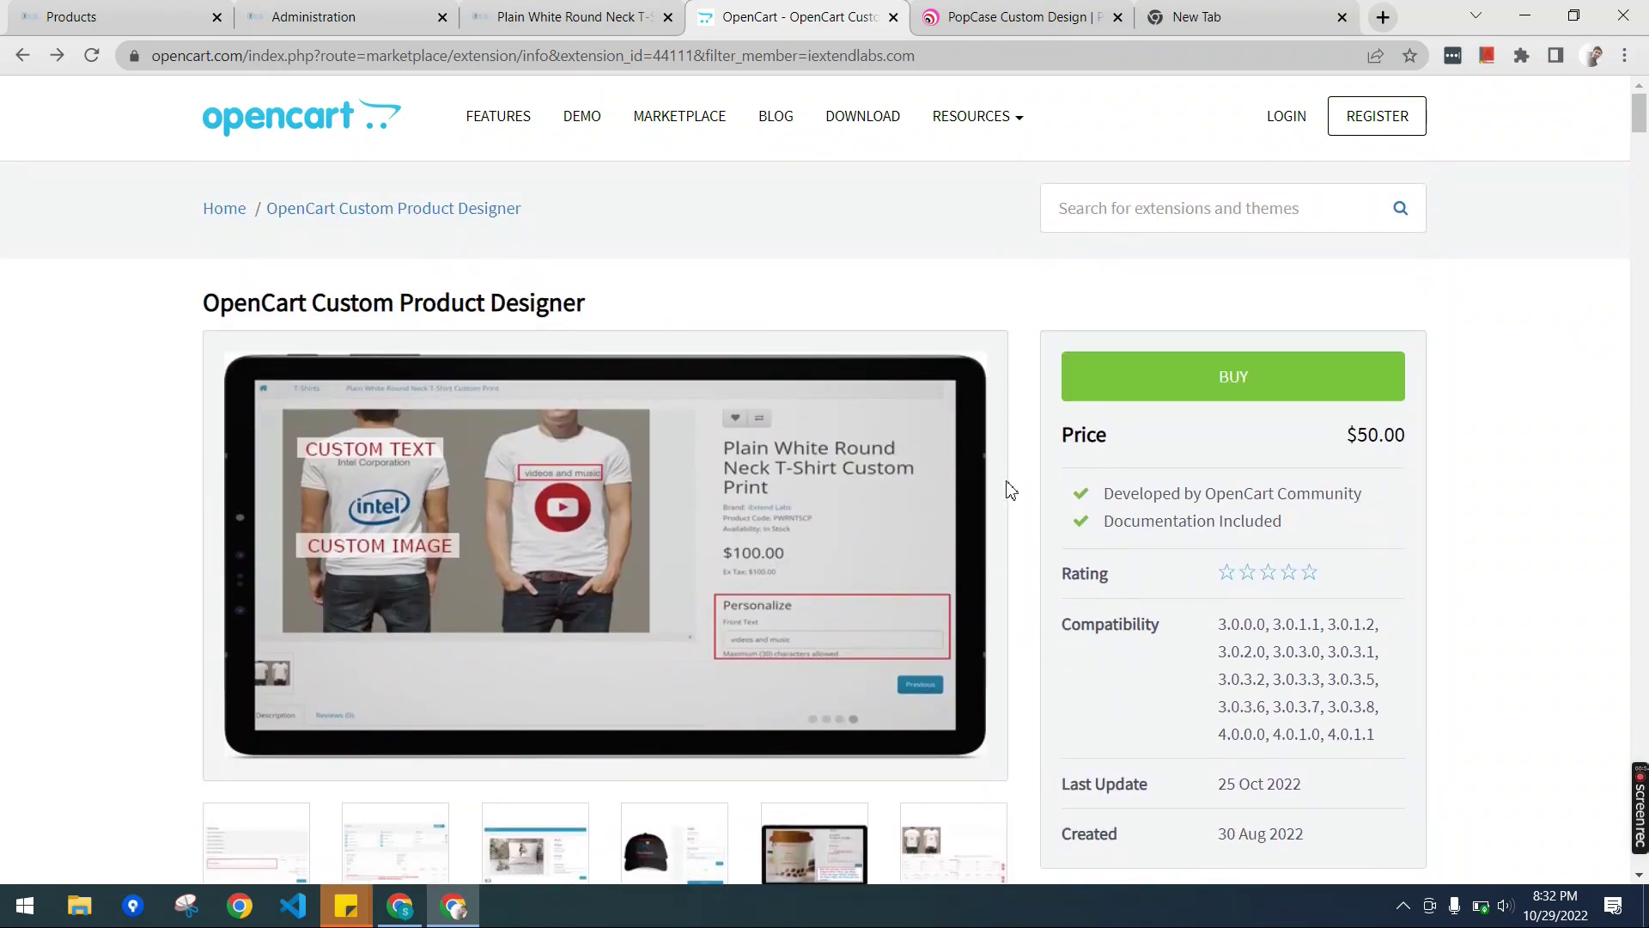
# Step: Switch to the Plain White Round Neck T-Shirt Custom Print product tab
pyautogui.scroll(-2, 1010, 489)
pyautogui.scroll(2, 1003, 496)
pyautogui.scroll(-1, 581, 540)
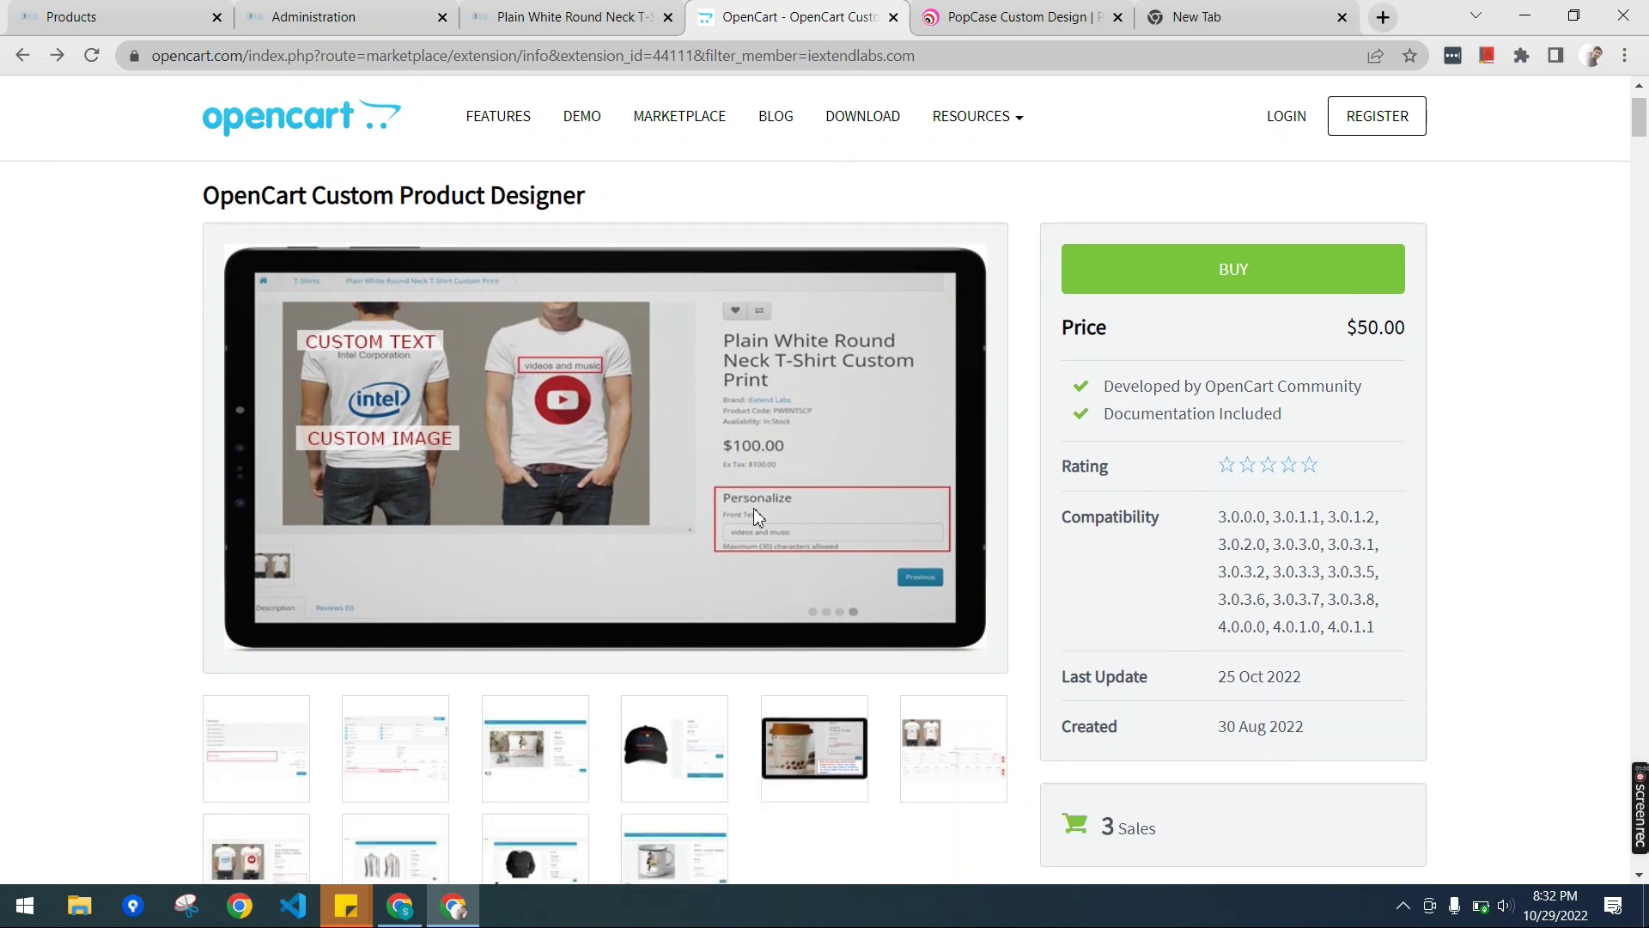
pyautogui.scroll(-1, 821, 481)
pyautogui.scroll(2, 678, 477)
pyautogui.scroll(-1, 848, 520)
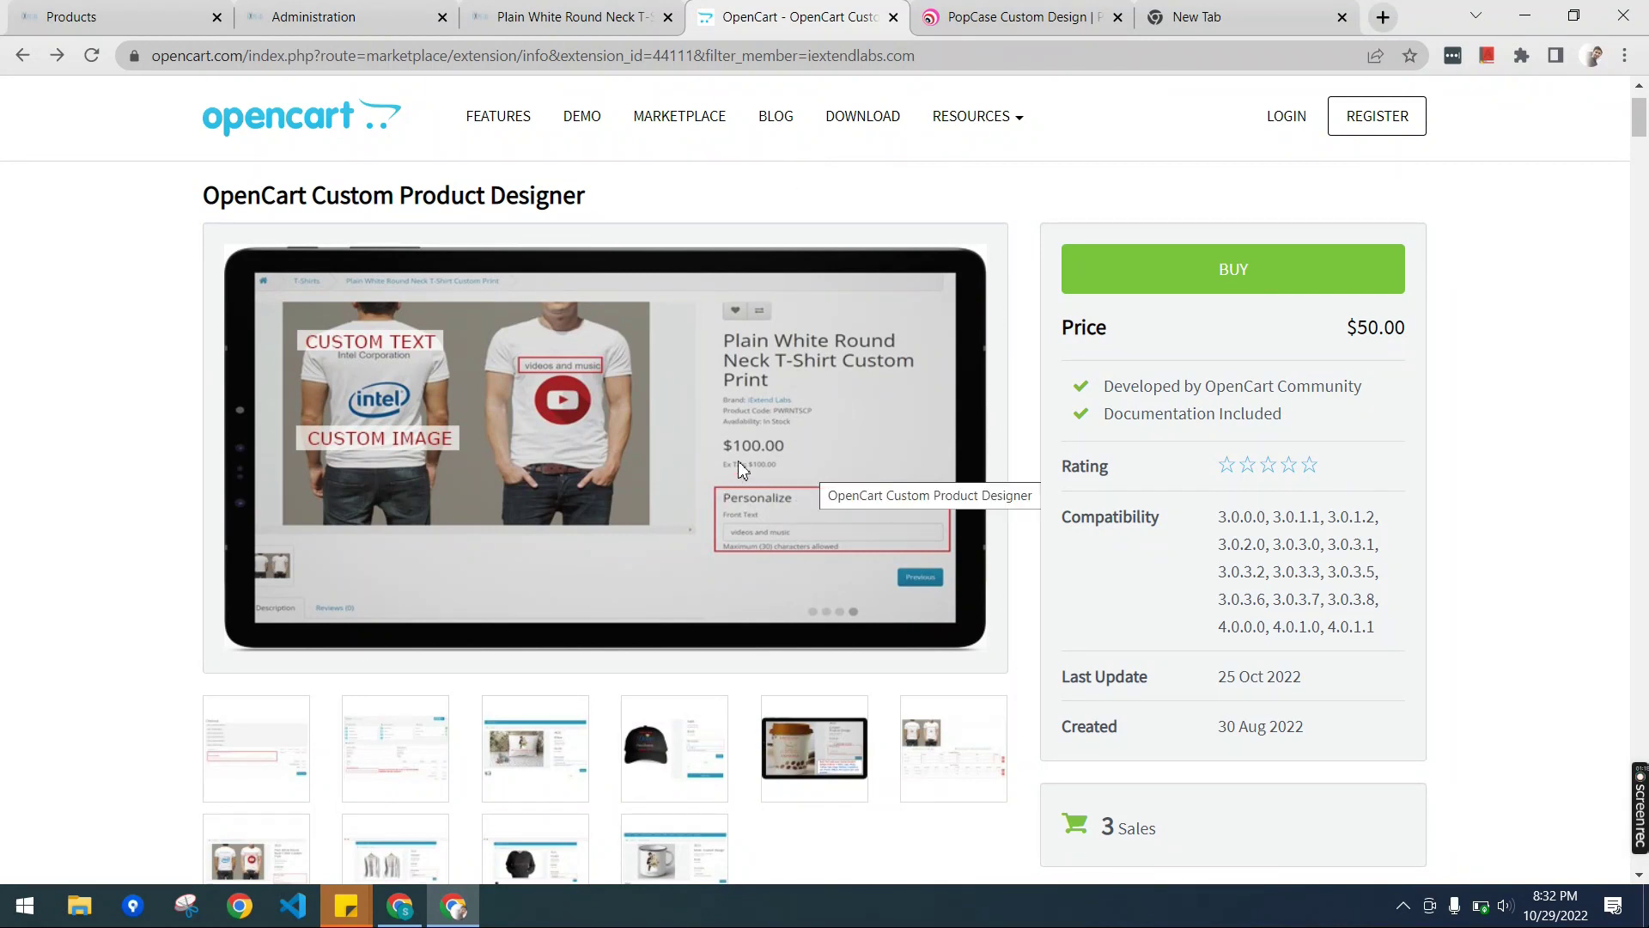
pyautogui.scroll(-1, 744, 467)
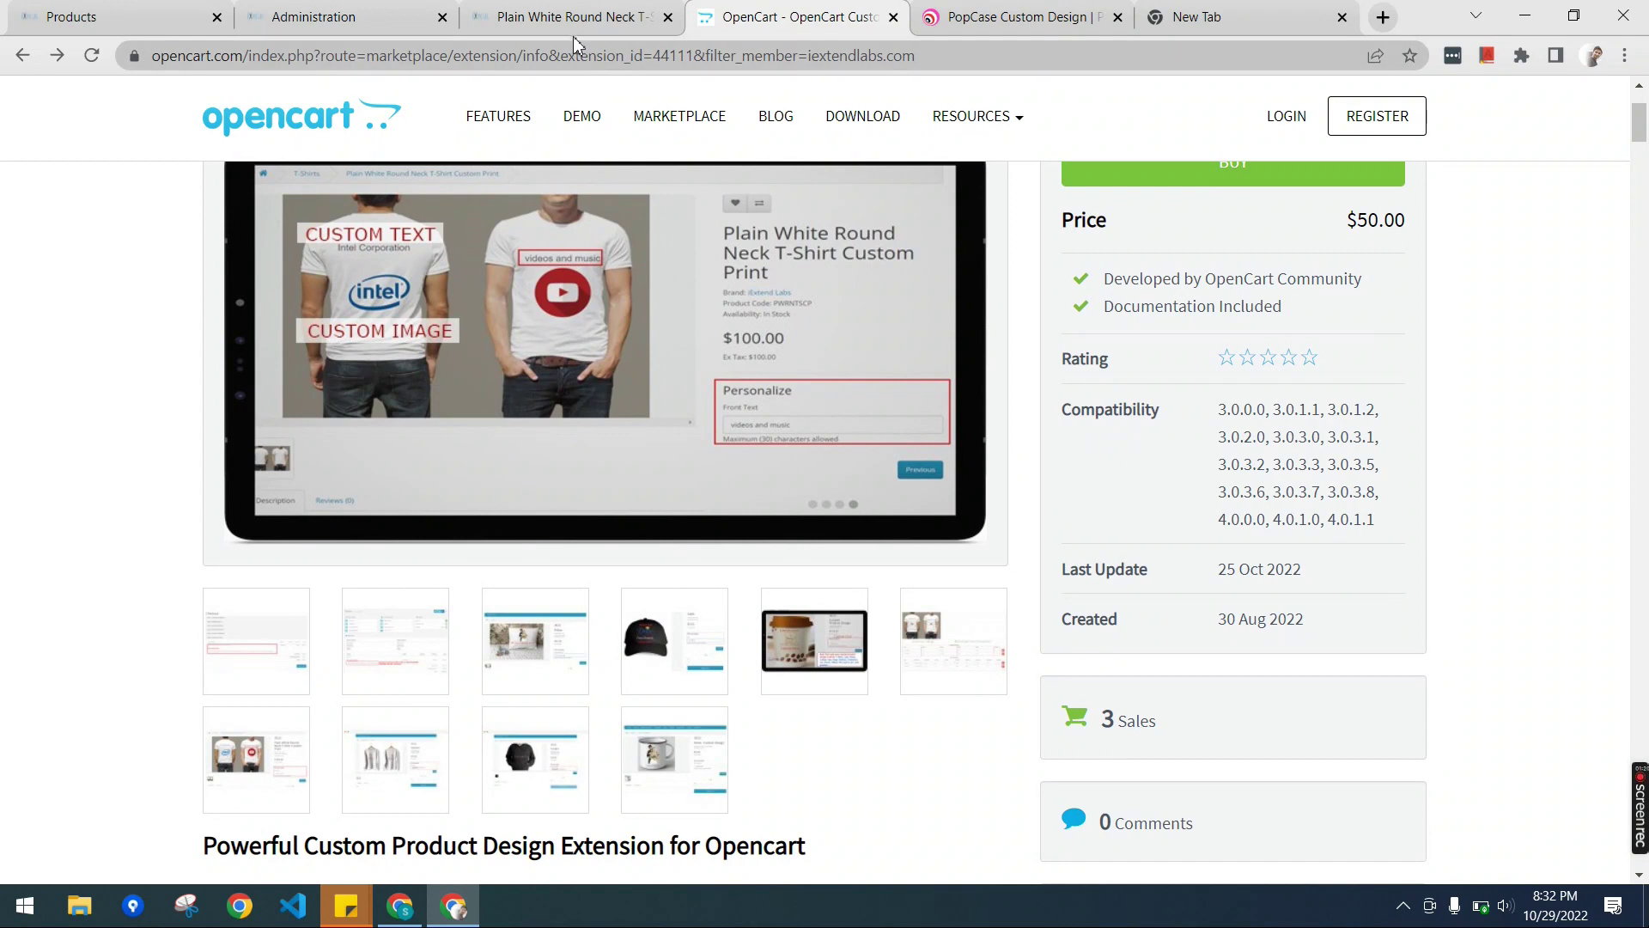
pyautogui.moveTo(572, 35)
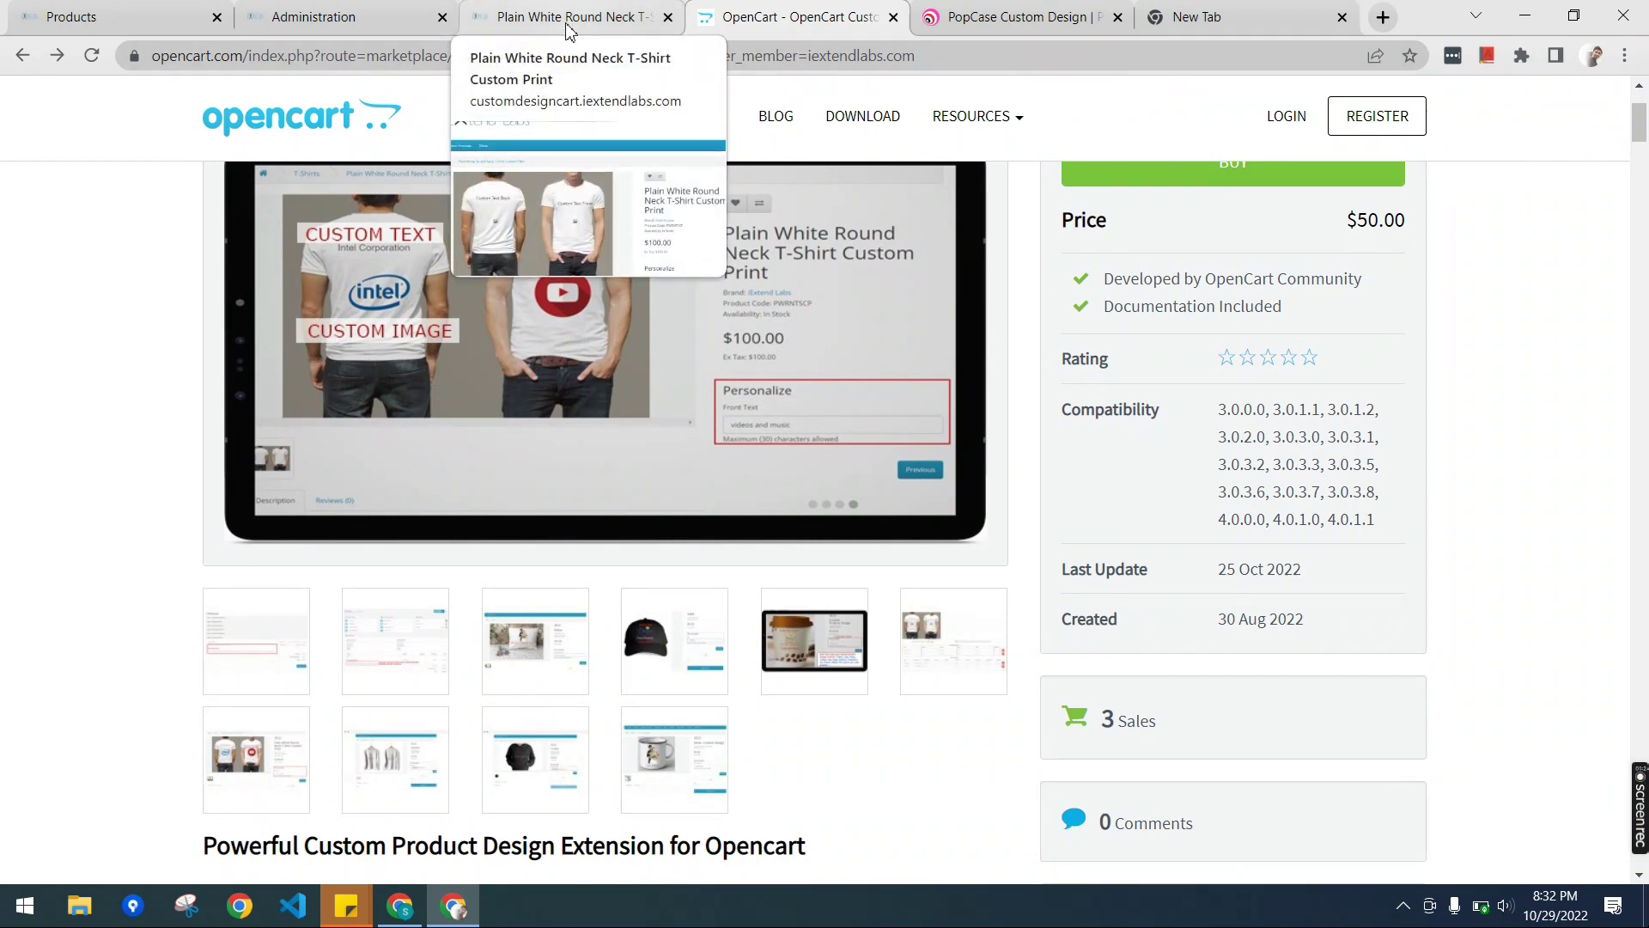
pyautogui.click(576, 26)
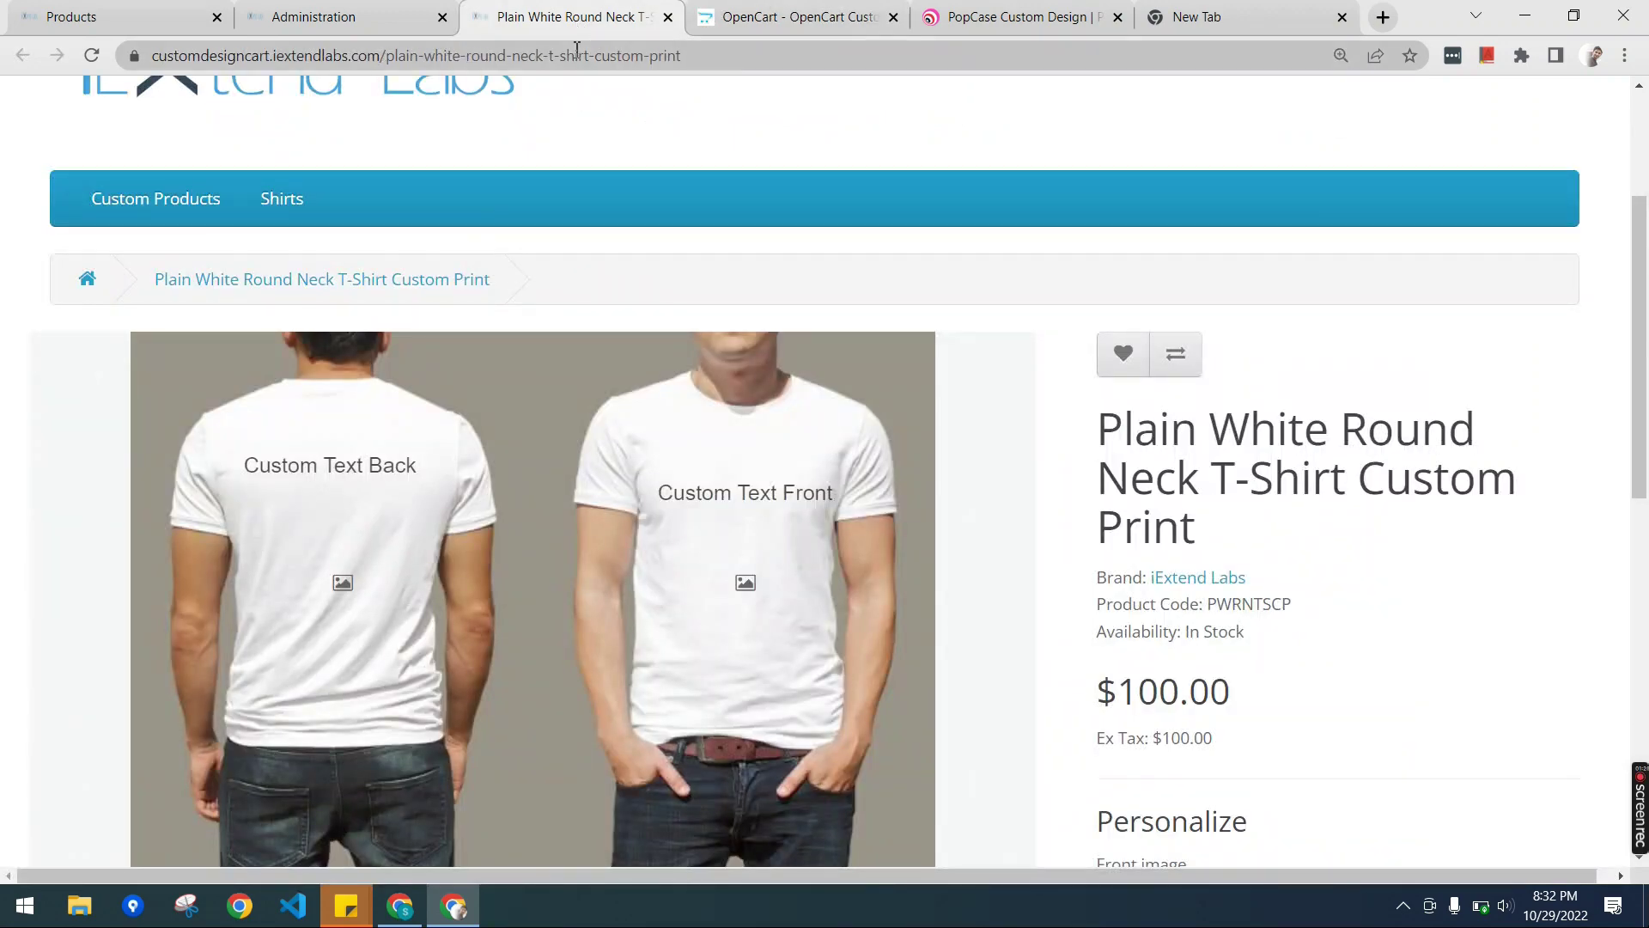
# Step: Review the Custom Text Back and Custom Text Front labels on the shirt preview
pyautogui.scroll(-1, 1353, 588)
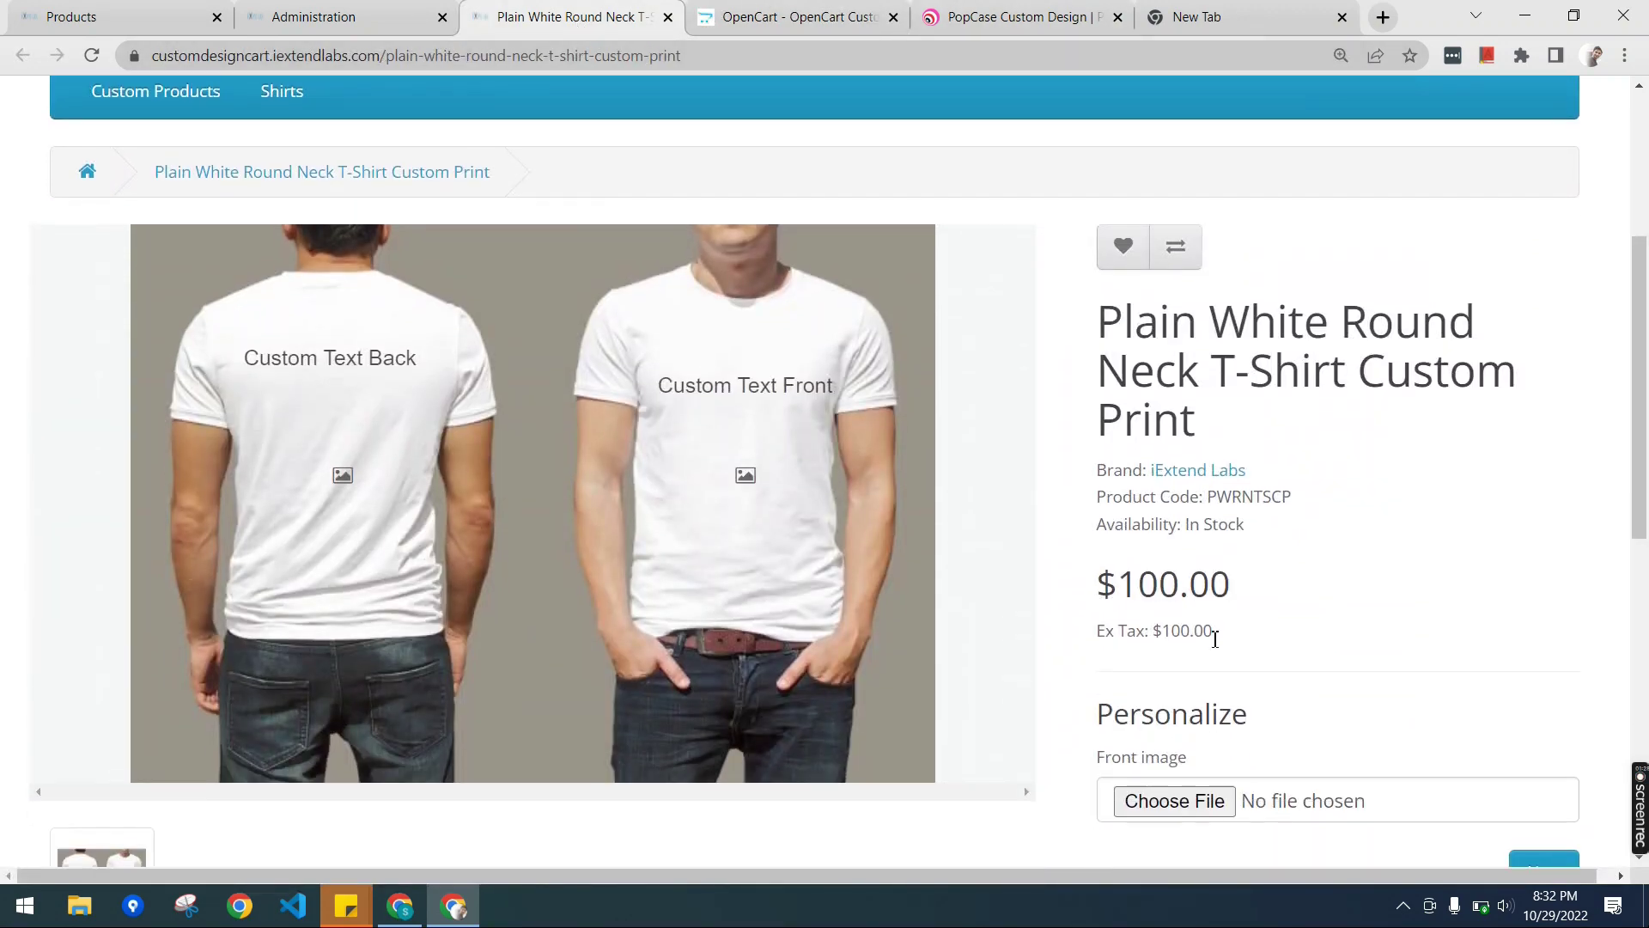
pyautogui.scroll(1, 920, 547)
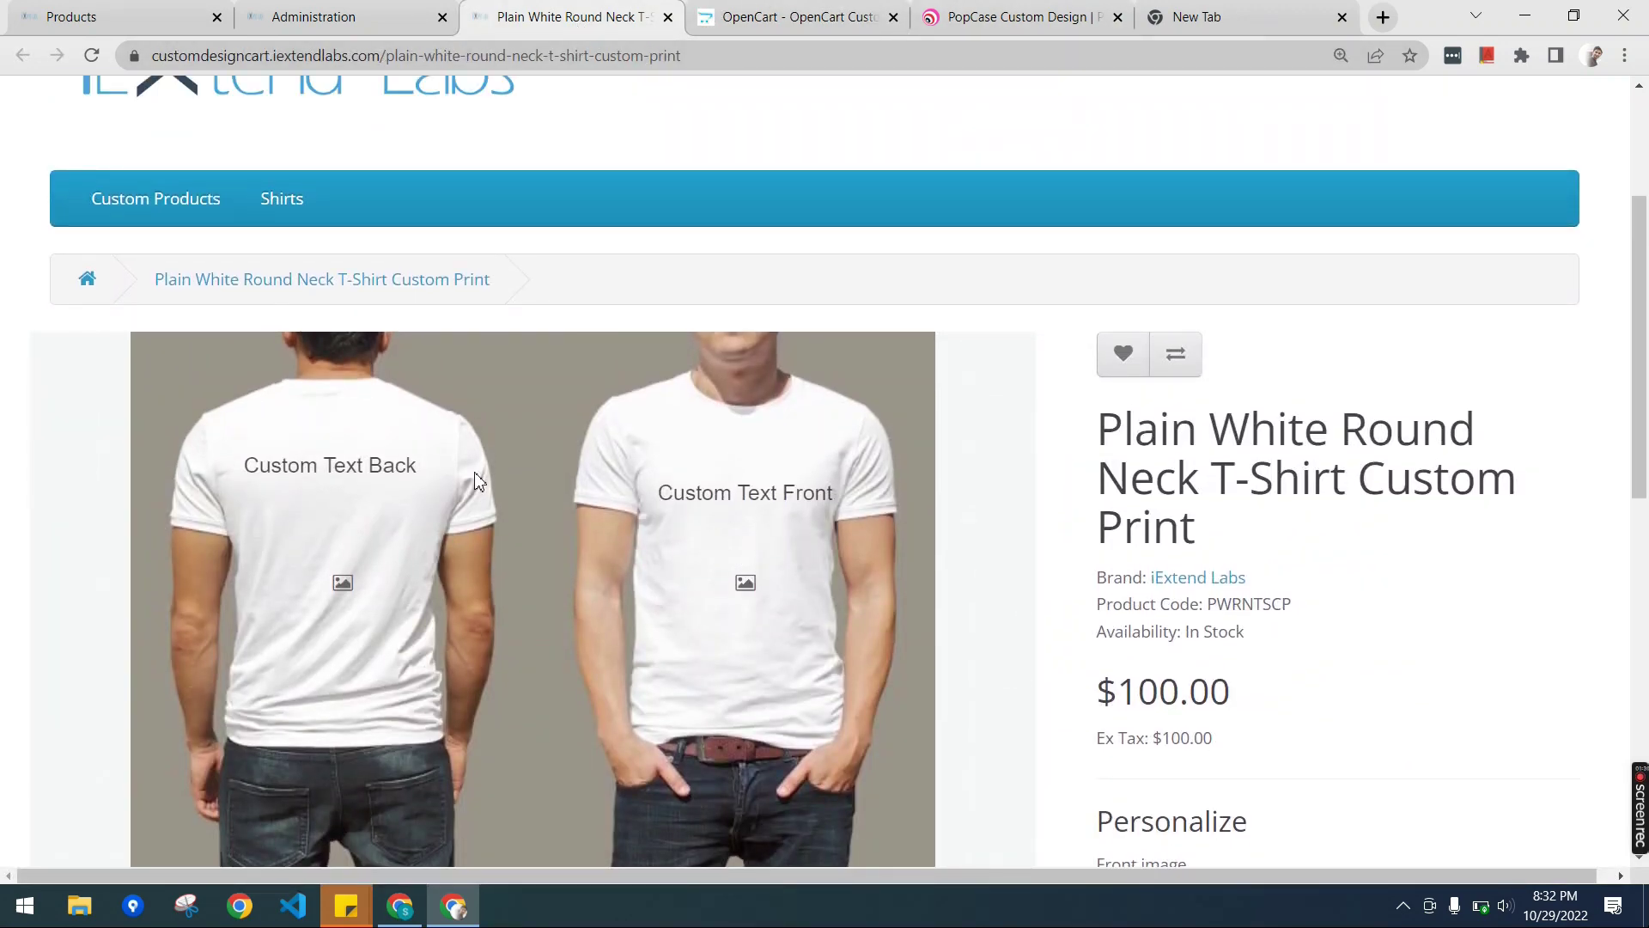
pyautogui.scroll(-2, 558, 486)
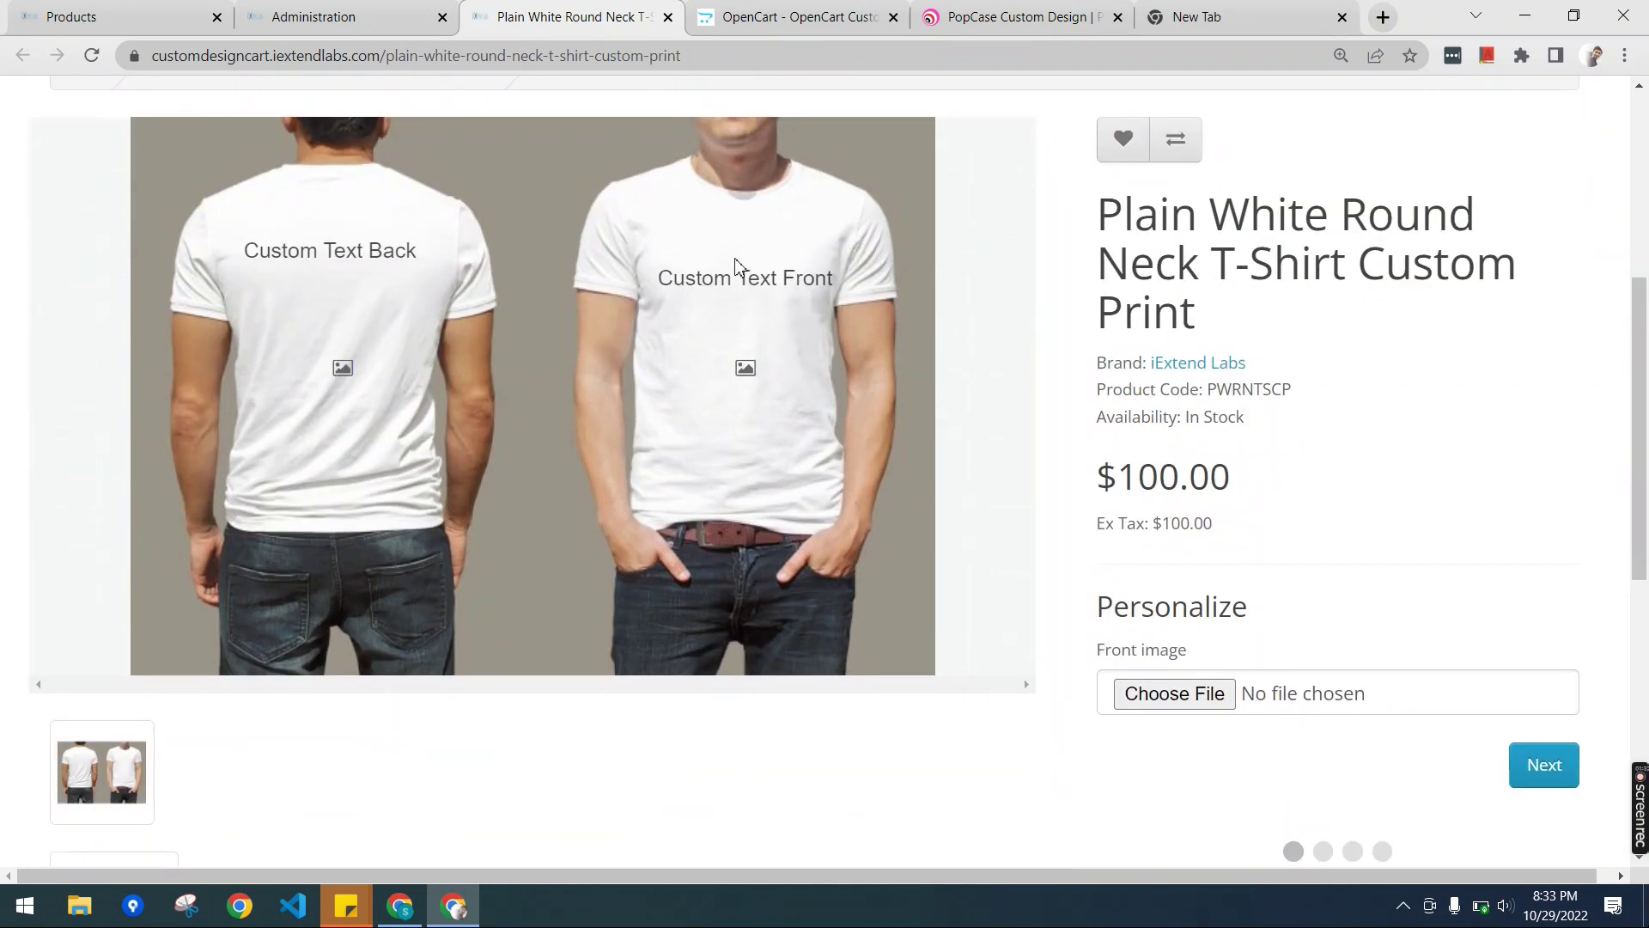
pyautogui.moveTo(284, 246); pyautogui.dragTo(398, 256)
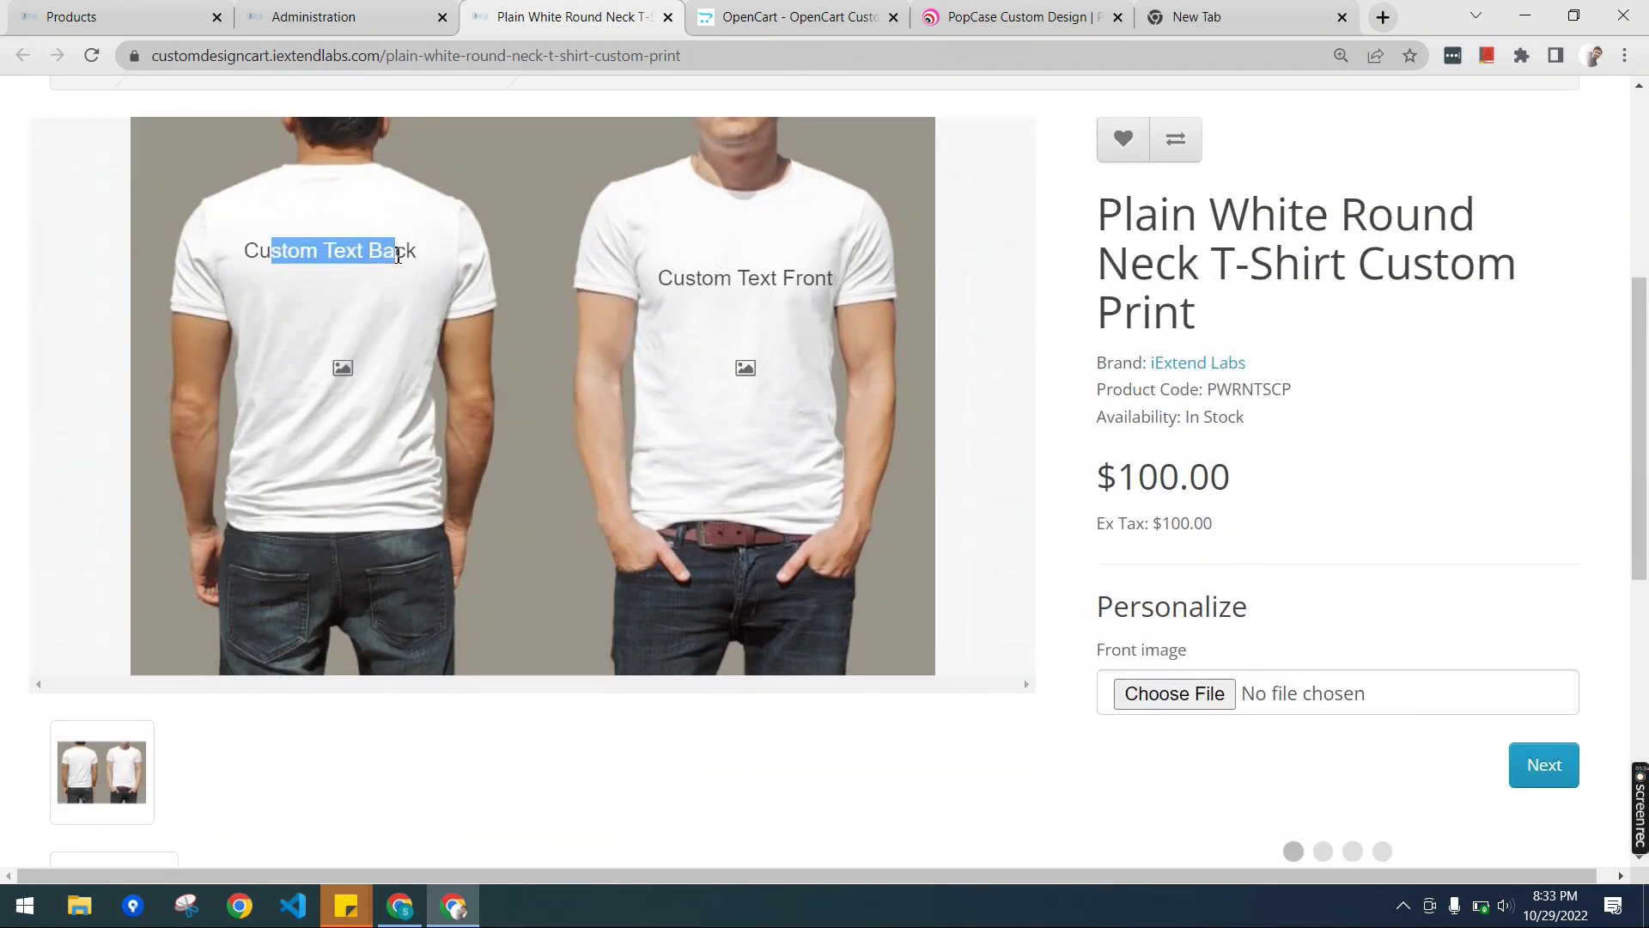
pyautogui.moveTo(735, 275); pyautogui.dragTo(714, 277)
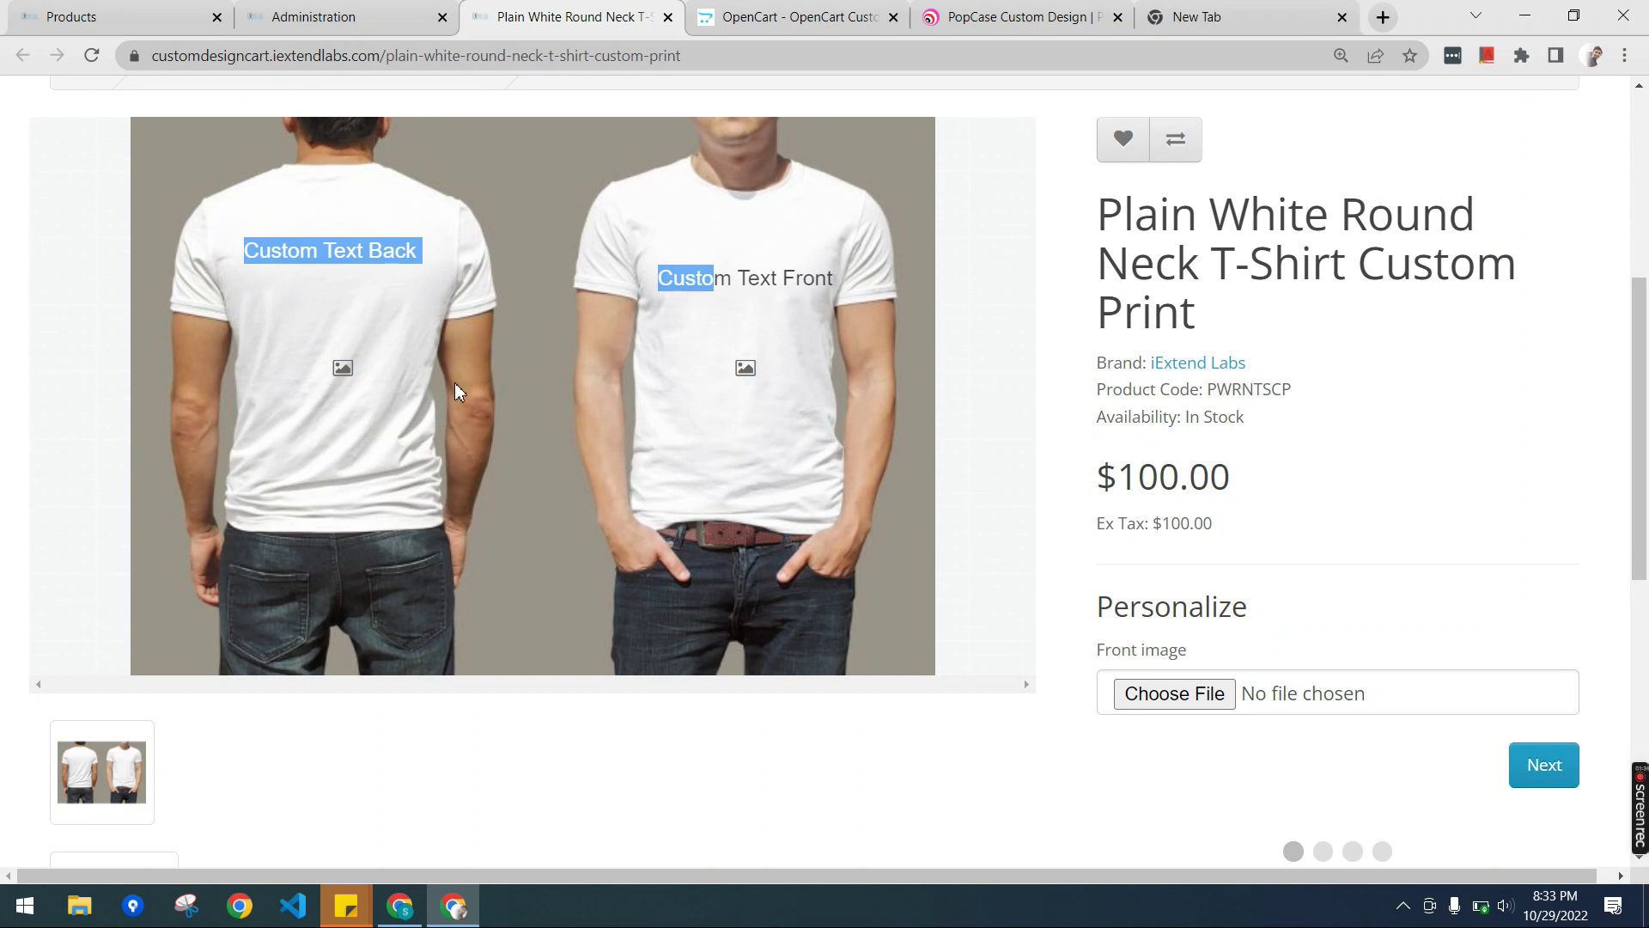
pyautogui.click(743, 386)
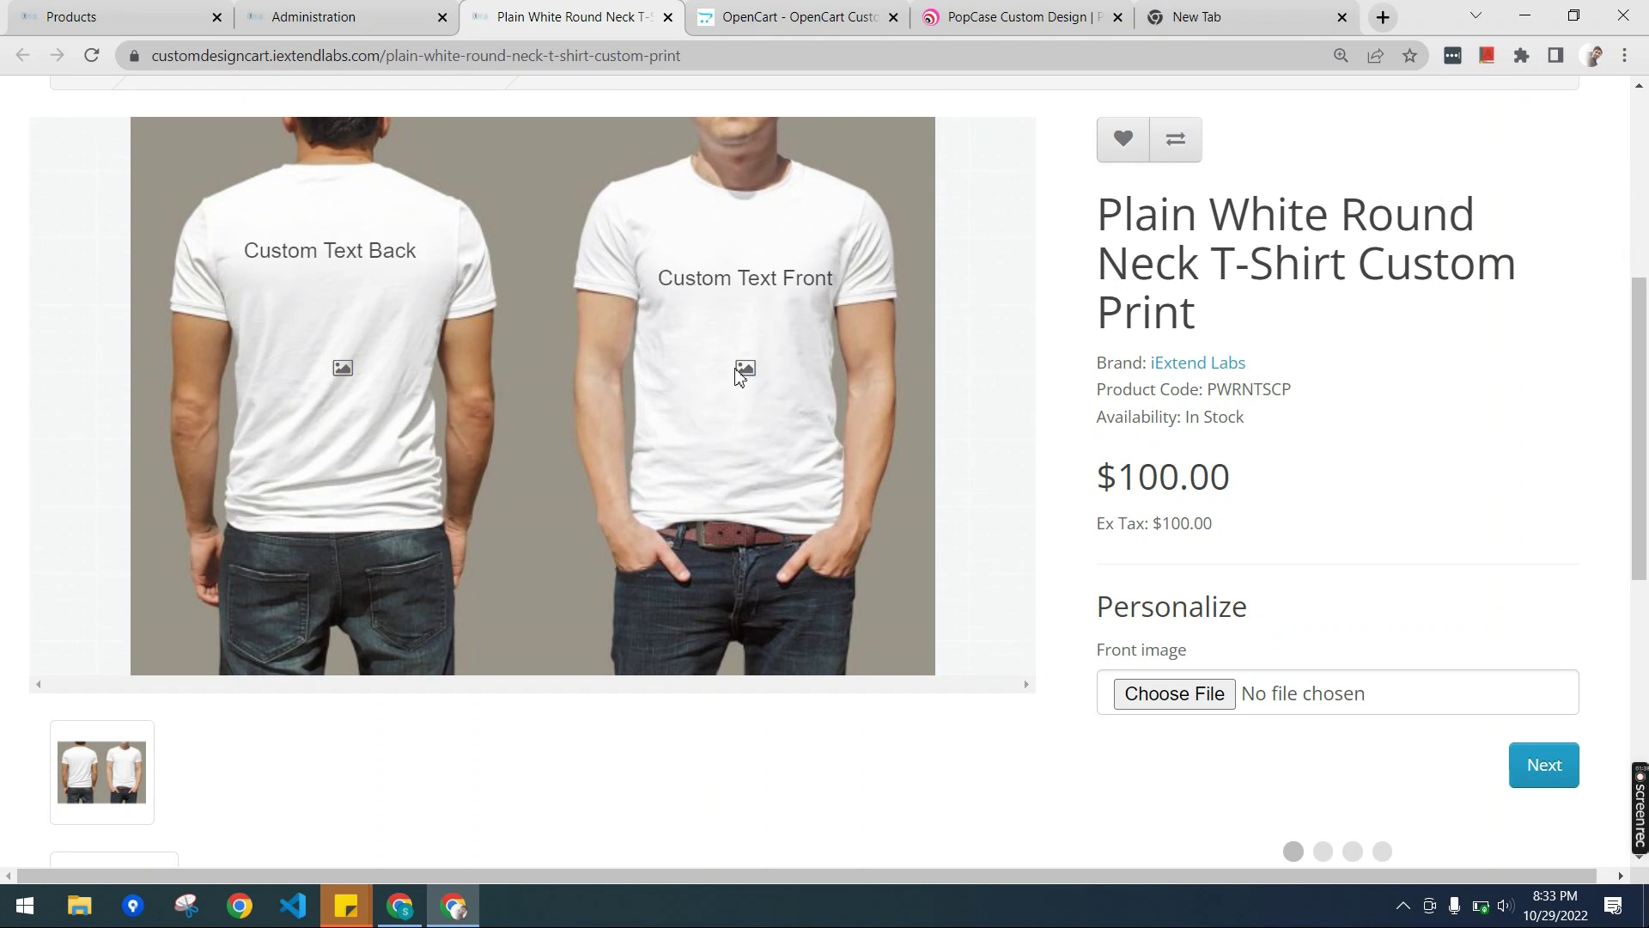
pyautogui.moveTo(258, 250); pyautogui.dragTo(384, 252)
pyautogui.moveTo(688, 284); pyautogui.dragTo(795, 283)
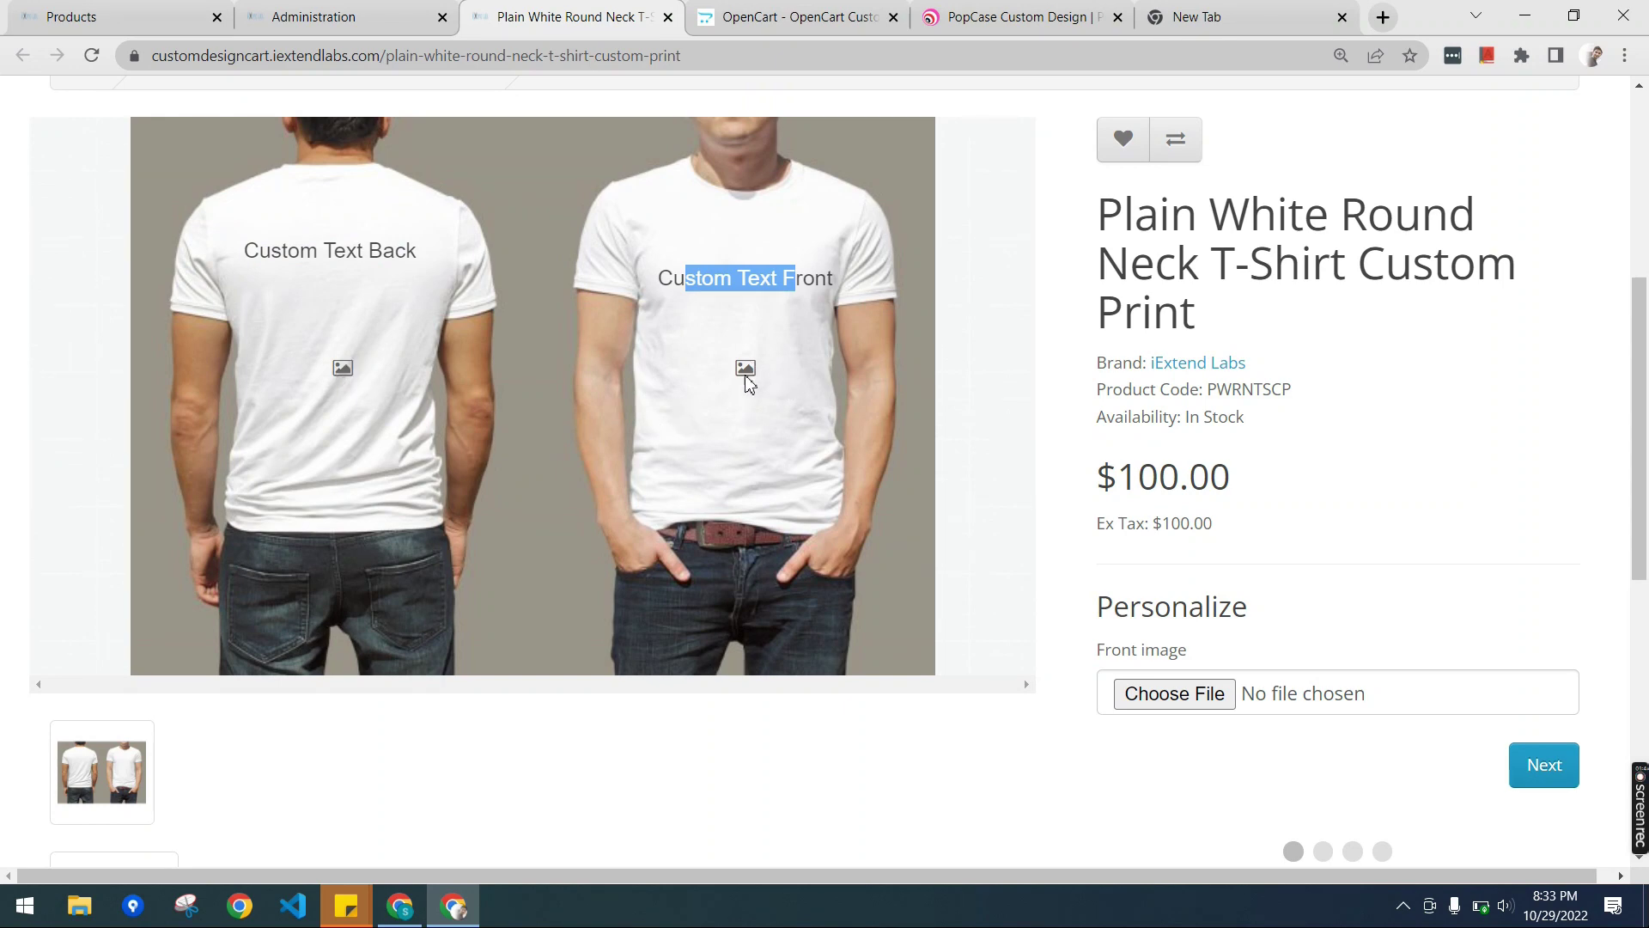
# Step: Look over the Personalize section below the shirt preview
pyautogui.scroll(-2, 1320, 509)
pyautogui.moveTo(1104, 397); pyautogui.dragTo(1285, 405)
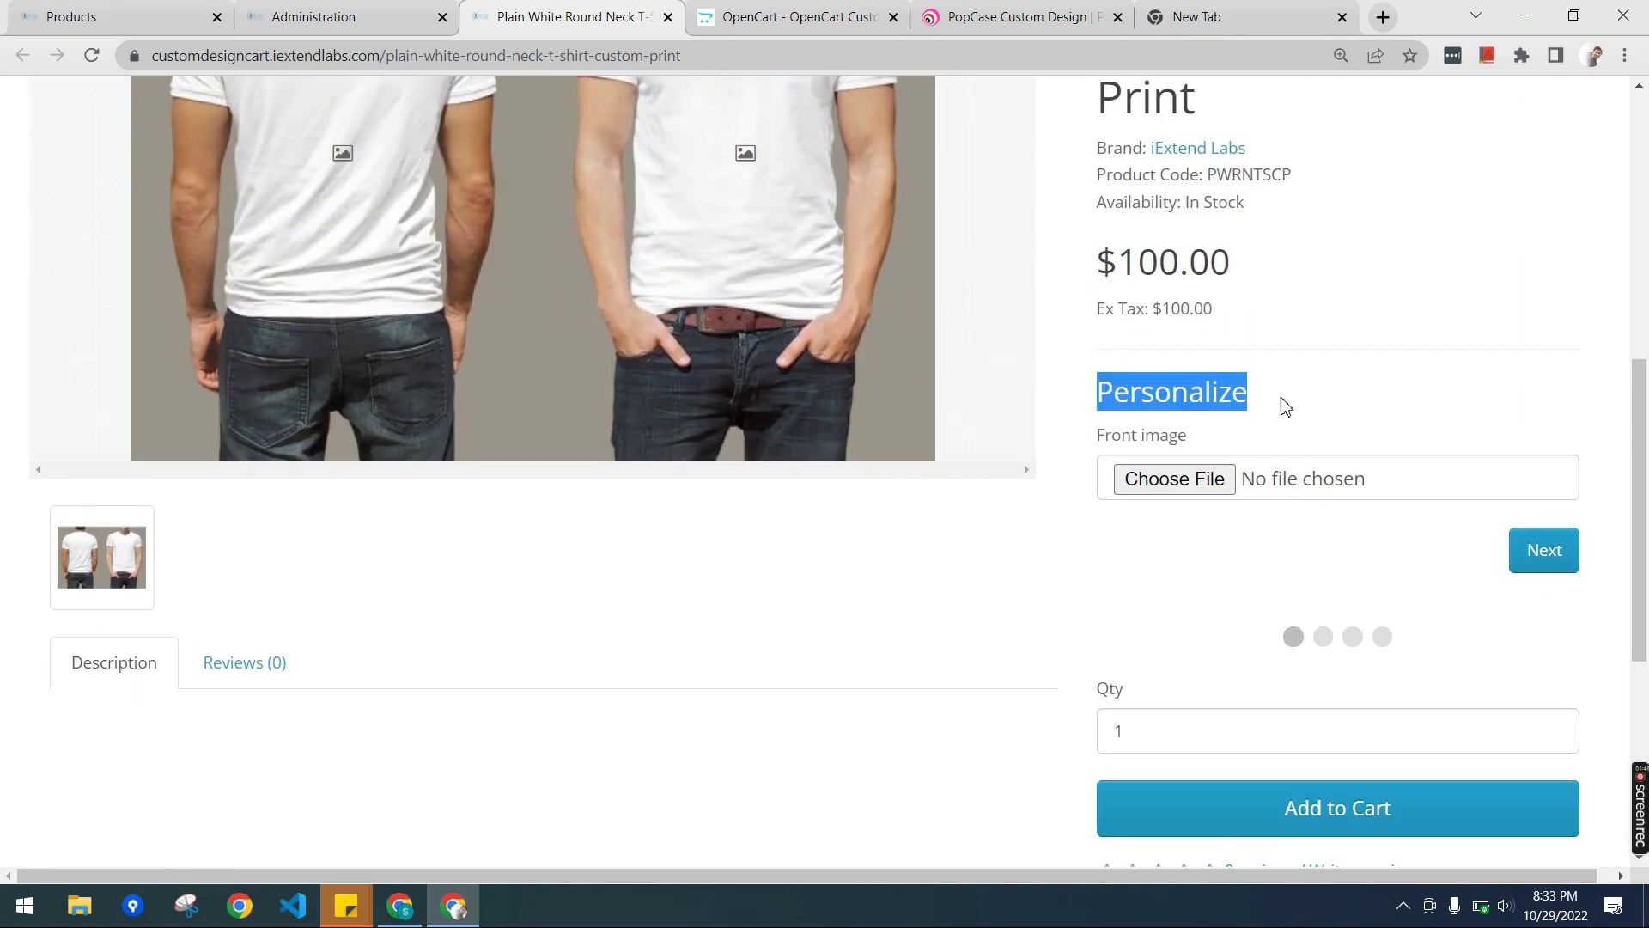
pyautogui.scroll(2, 1303, 456)
pyautogui.scroll(-4, 1377, 783)
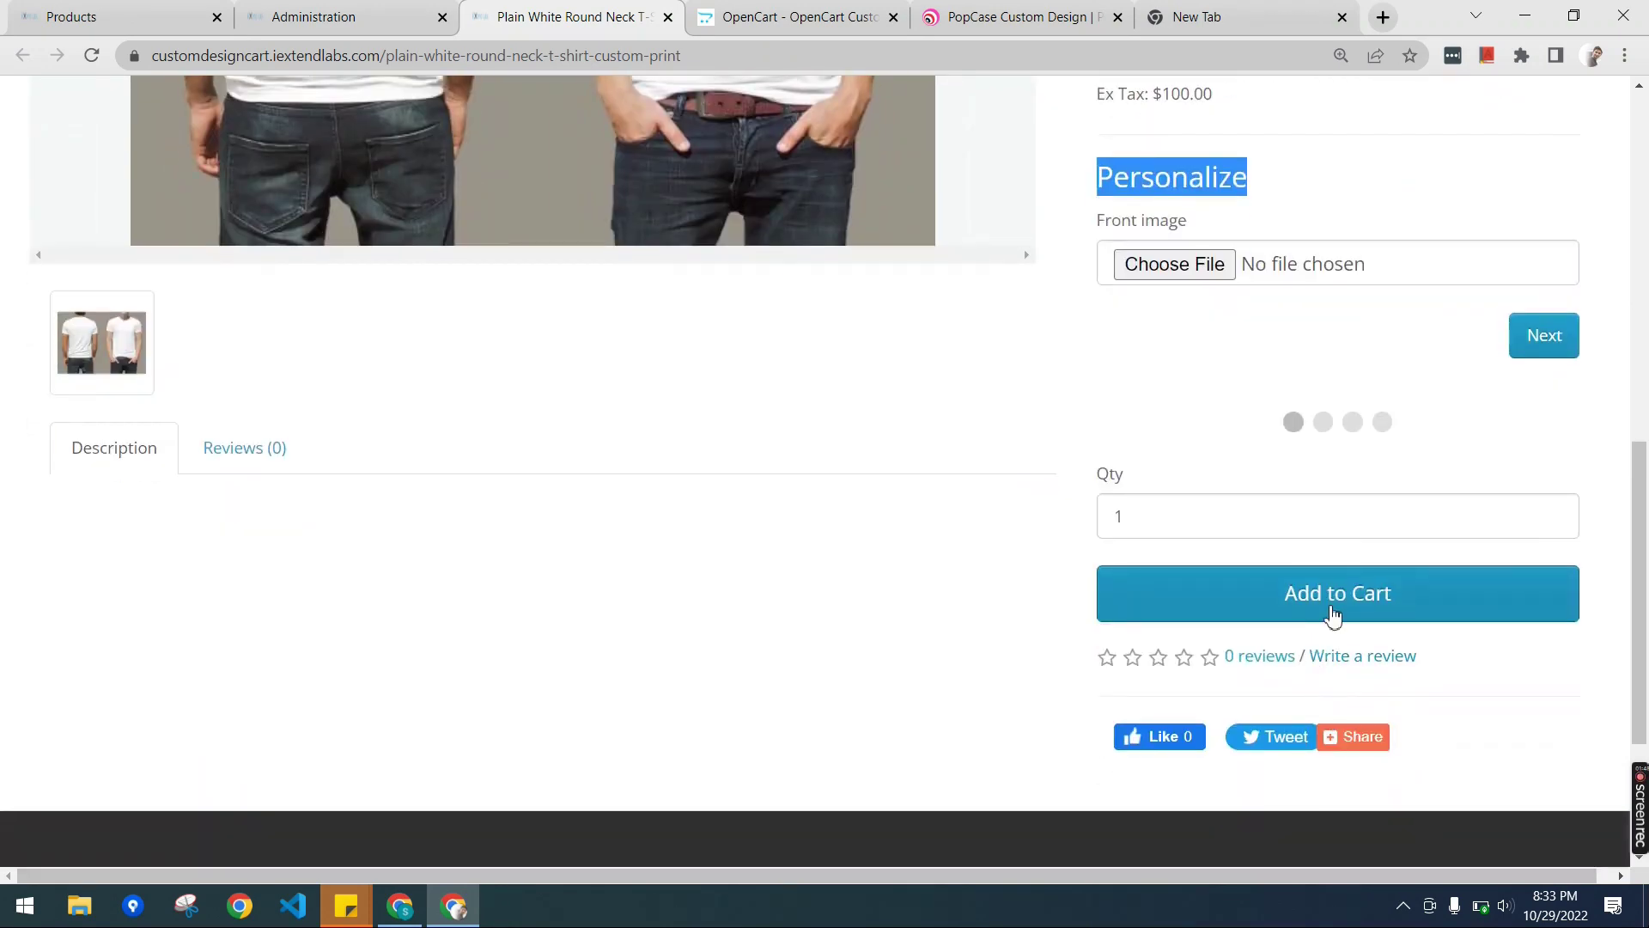
pyautogui.scroll(3, 1370, 559)
pyautogui.click(1370, 509)
# Step: Bring up the file chooser for the Front image upload
pyautogui.scroll(1, 1023, 495)
pyautogui.scroll(-1, 1106, 513)
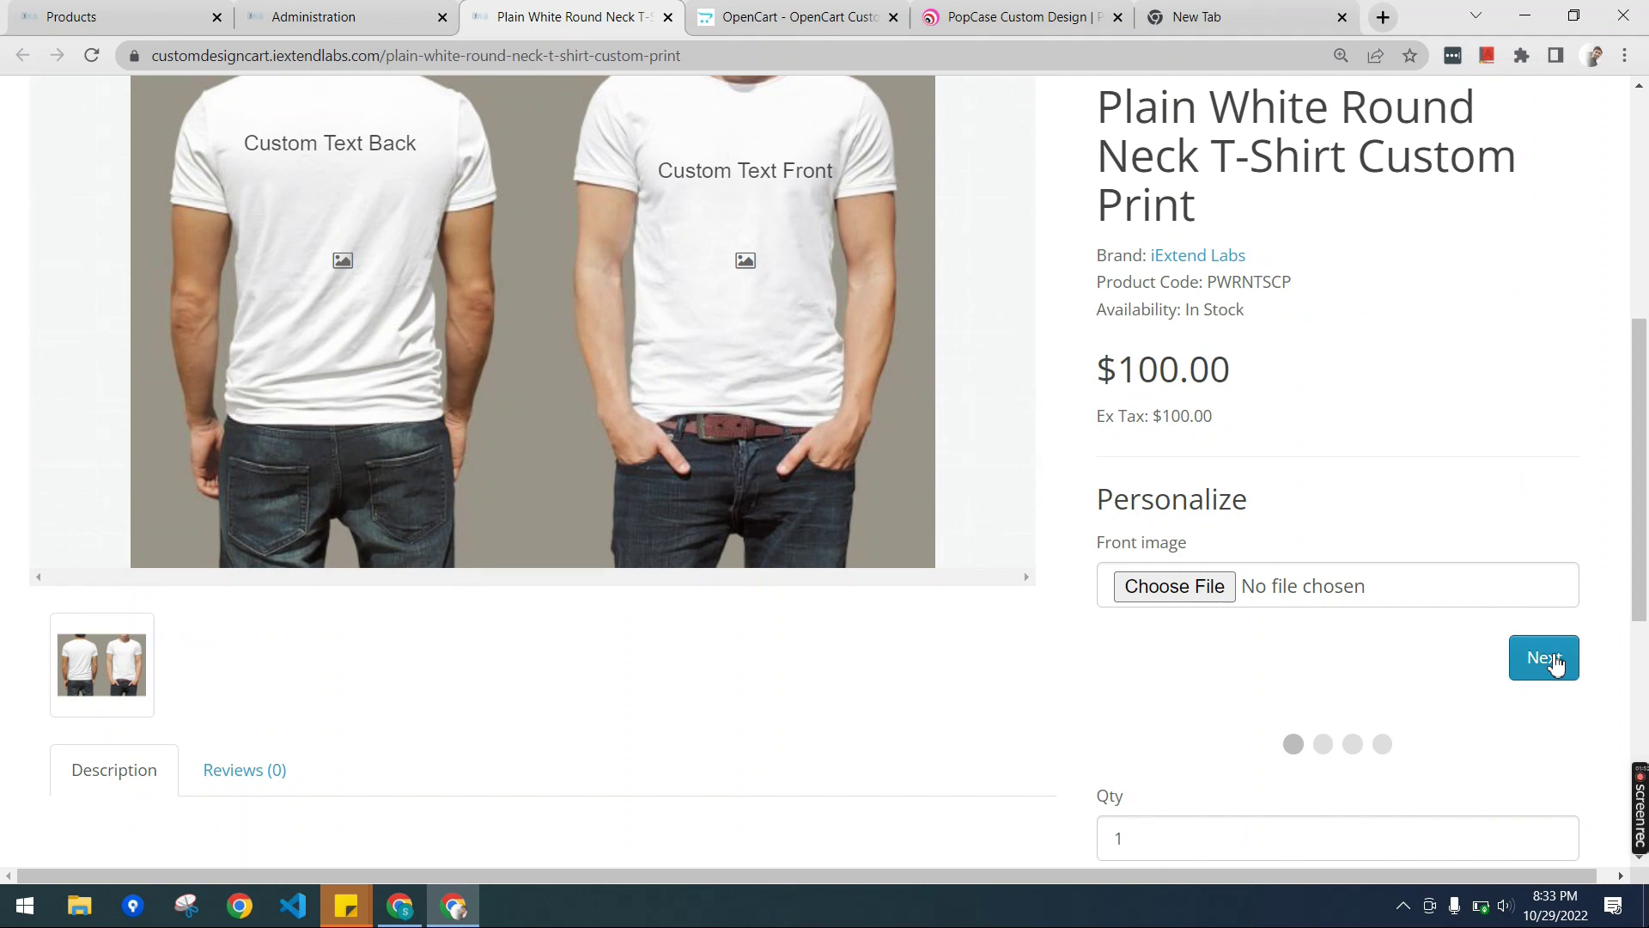
pyautogui.scroll(1, 1358, 636)
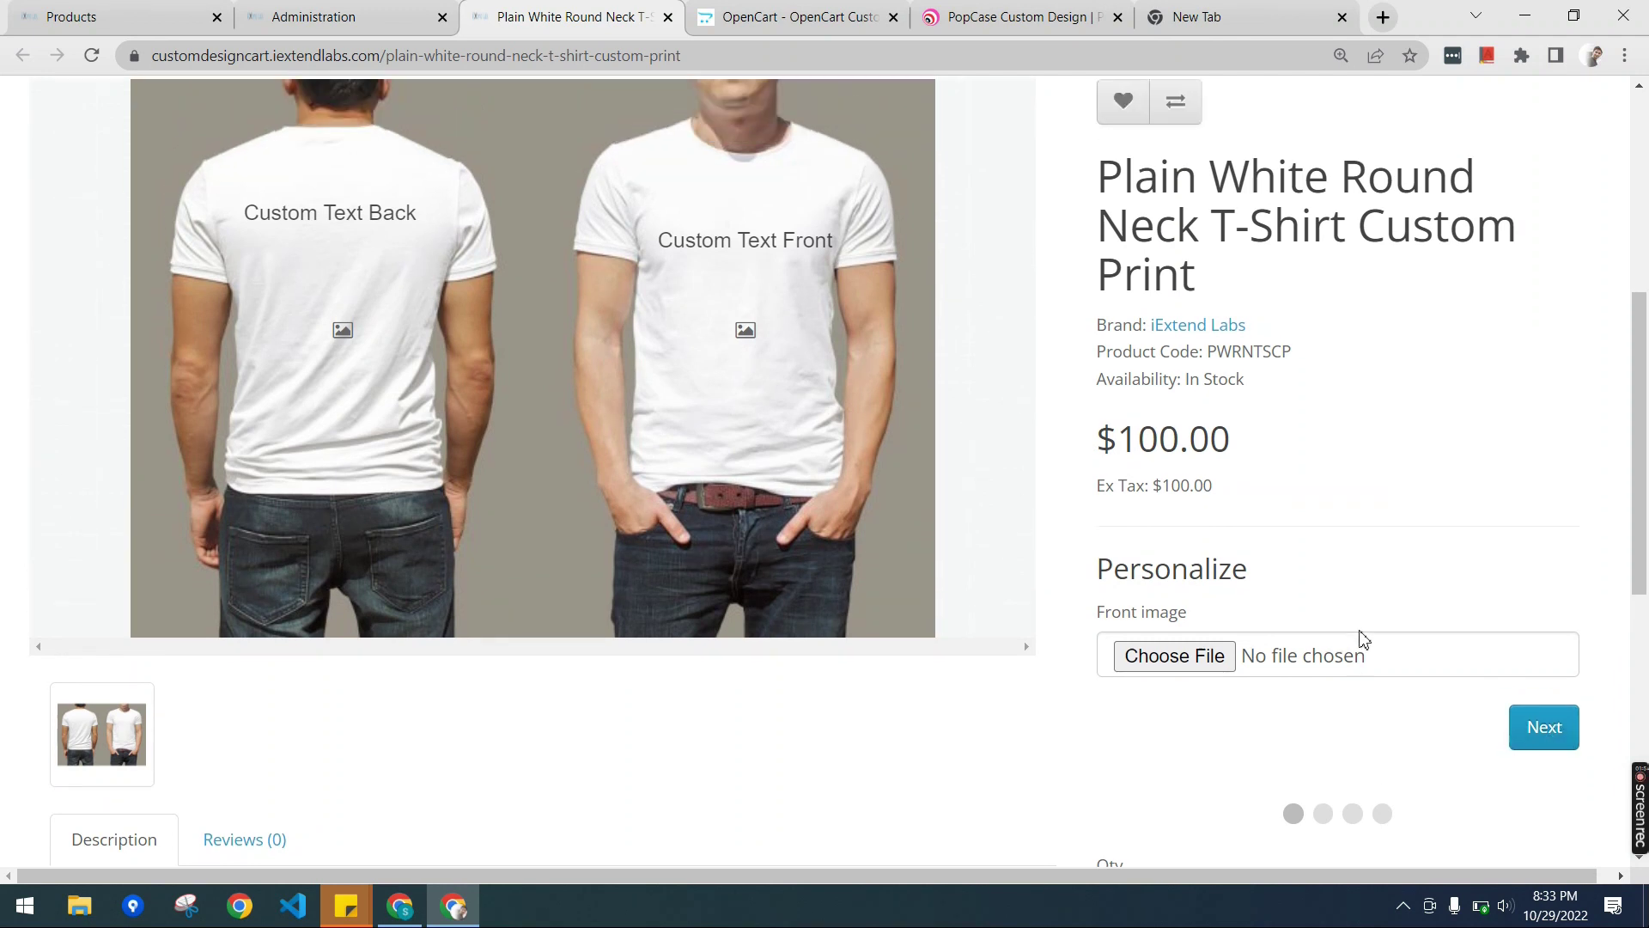
pyautogui.moveTo(1096, 654); pyautogui.dragTo(1267, 670)
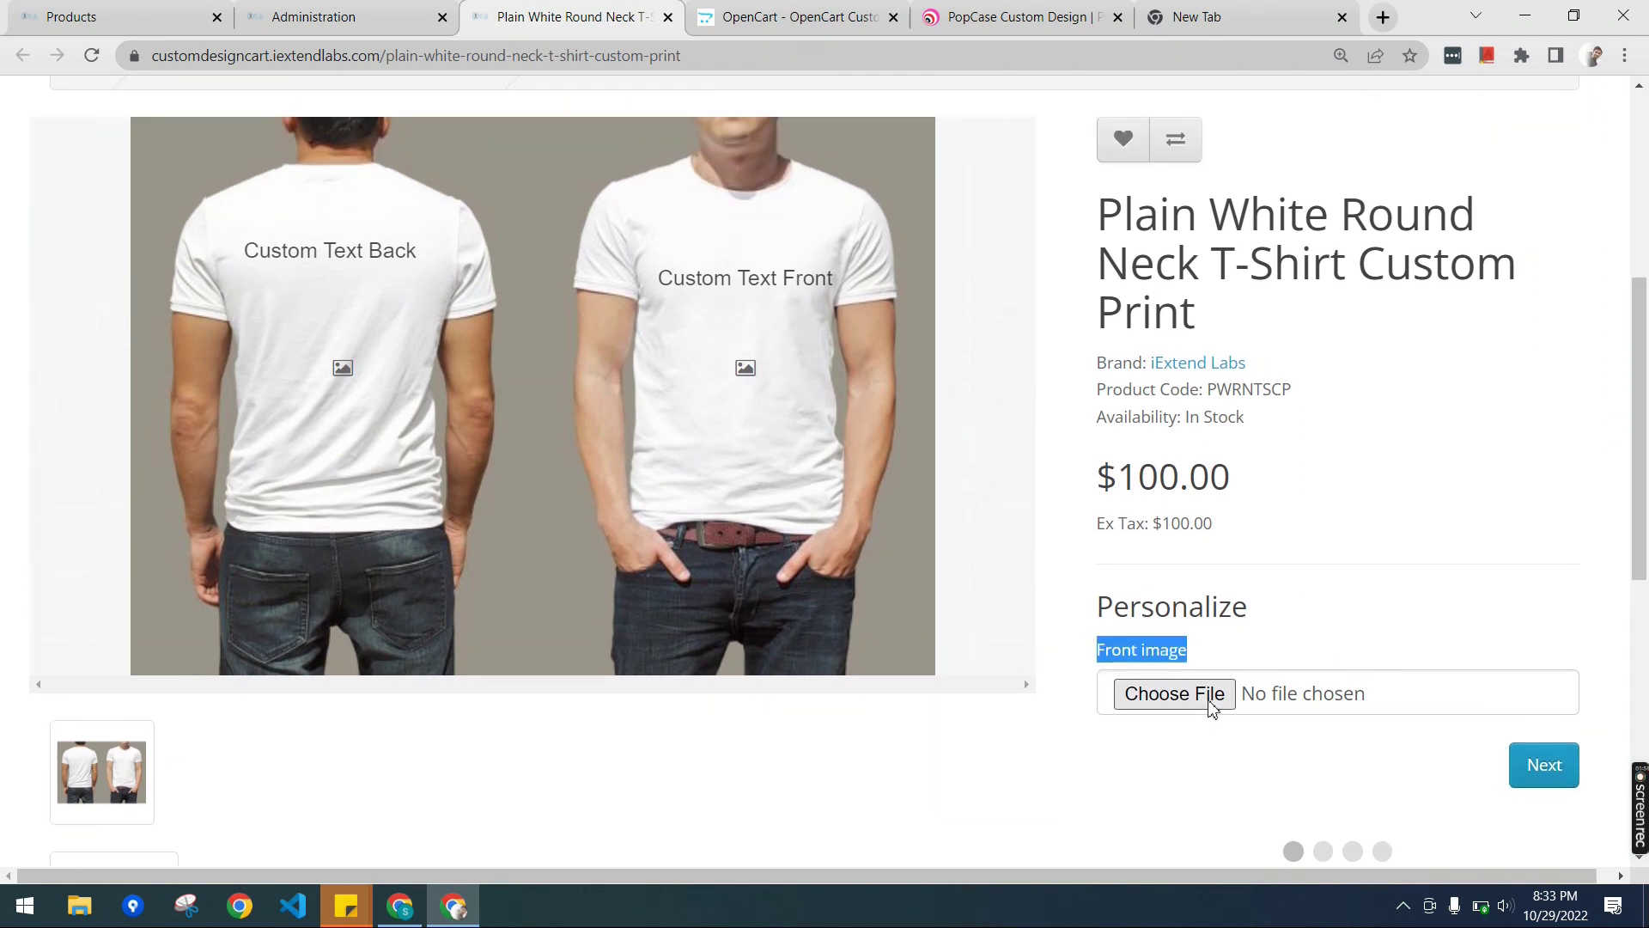
pyautogui.click(1340, 669)
# Step: Set Capture.PNG from Pictures > Video Projects as the Front image
pyautogui.click(1211, 694)
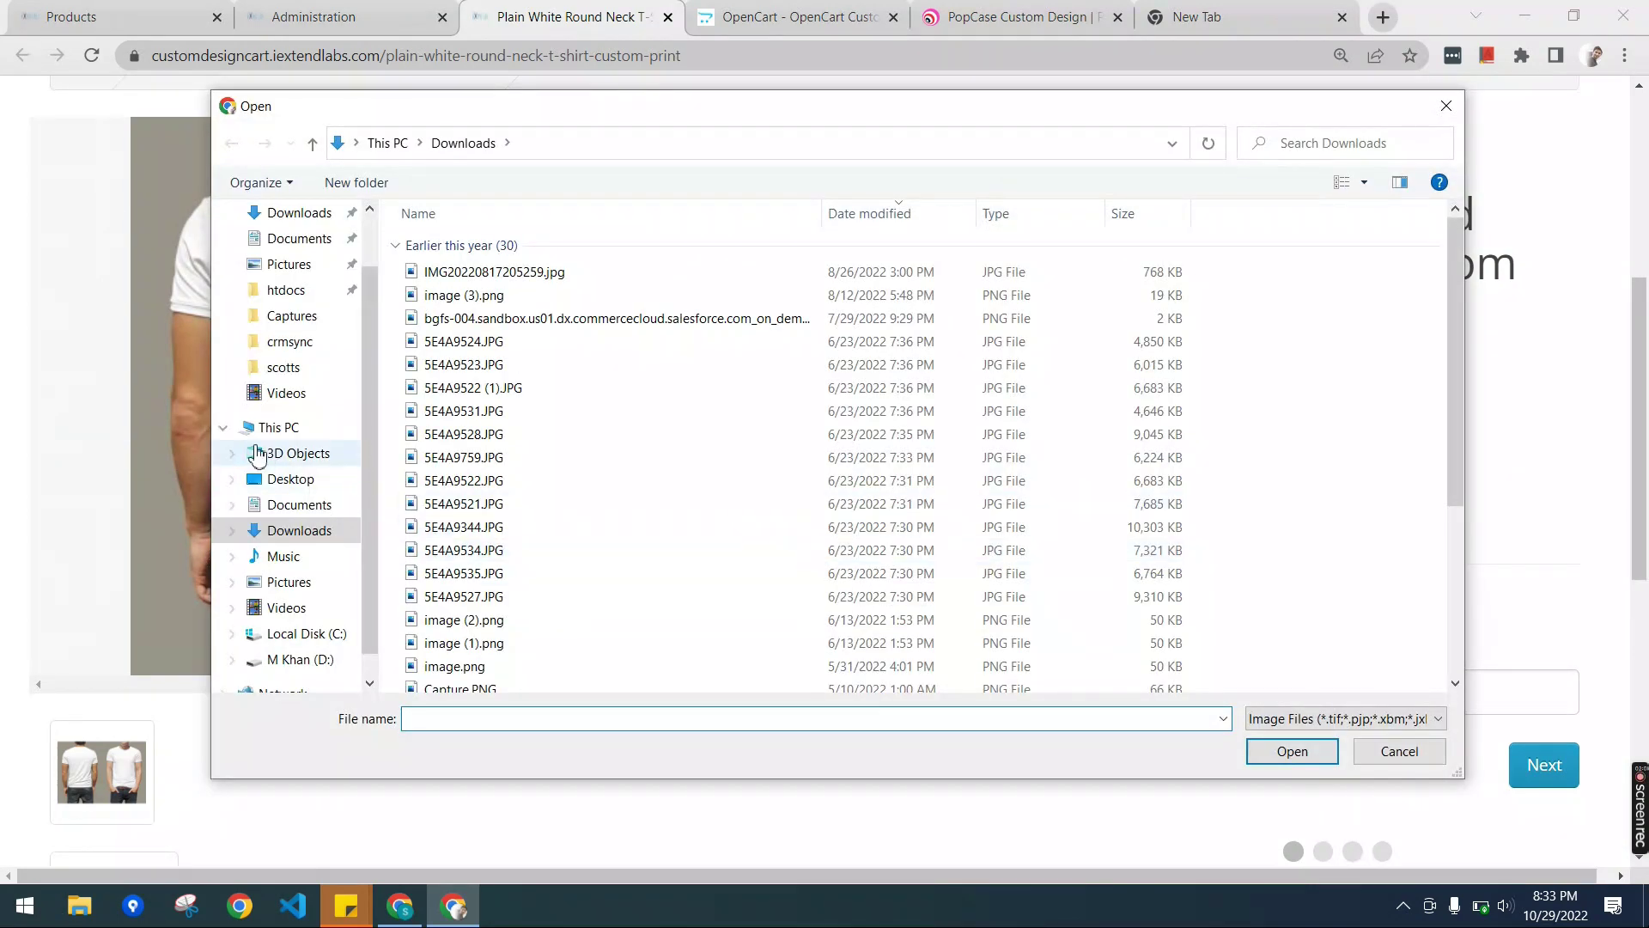
pyautogui.click(301, 268)
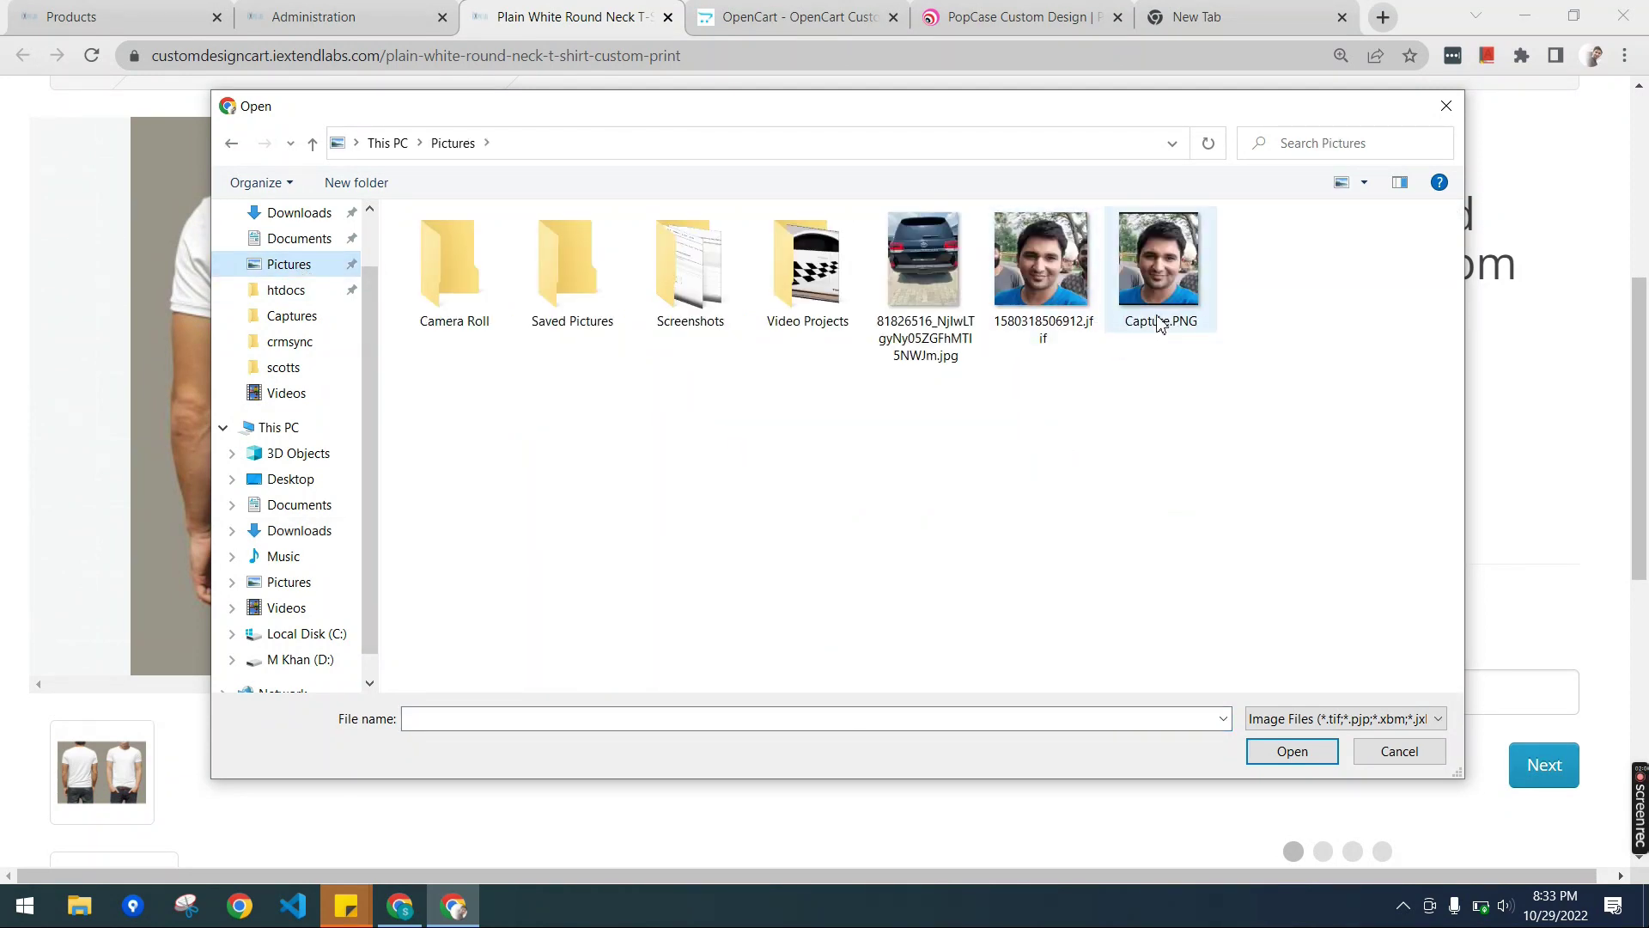
pyautogui.click(810, 299)
pyautogui.doubleClick(810, 299)
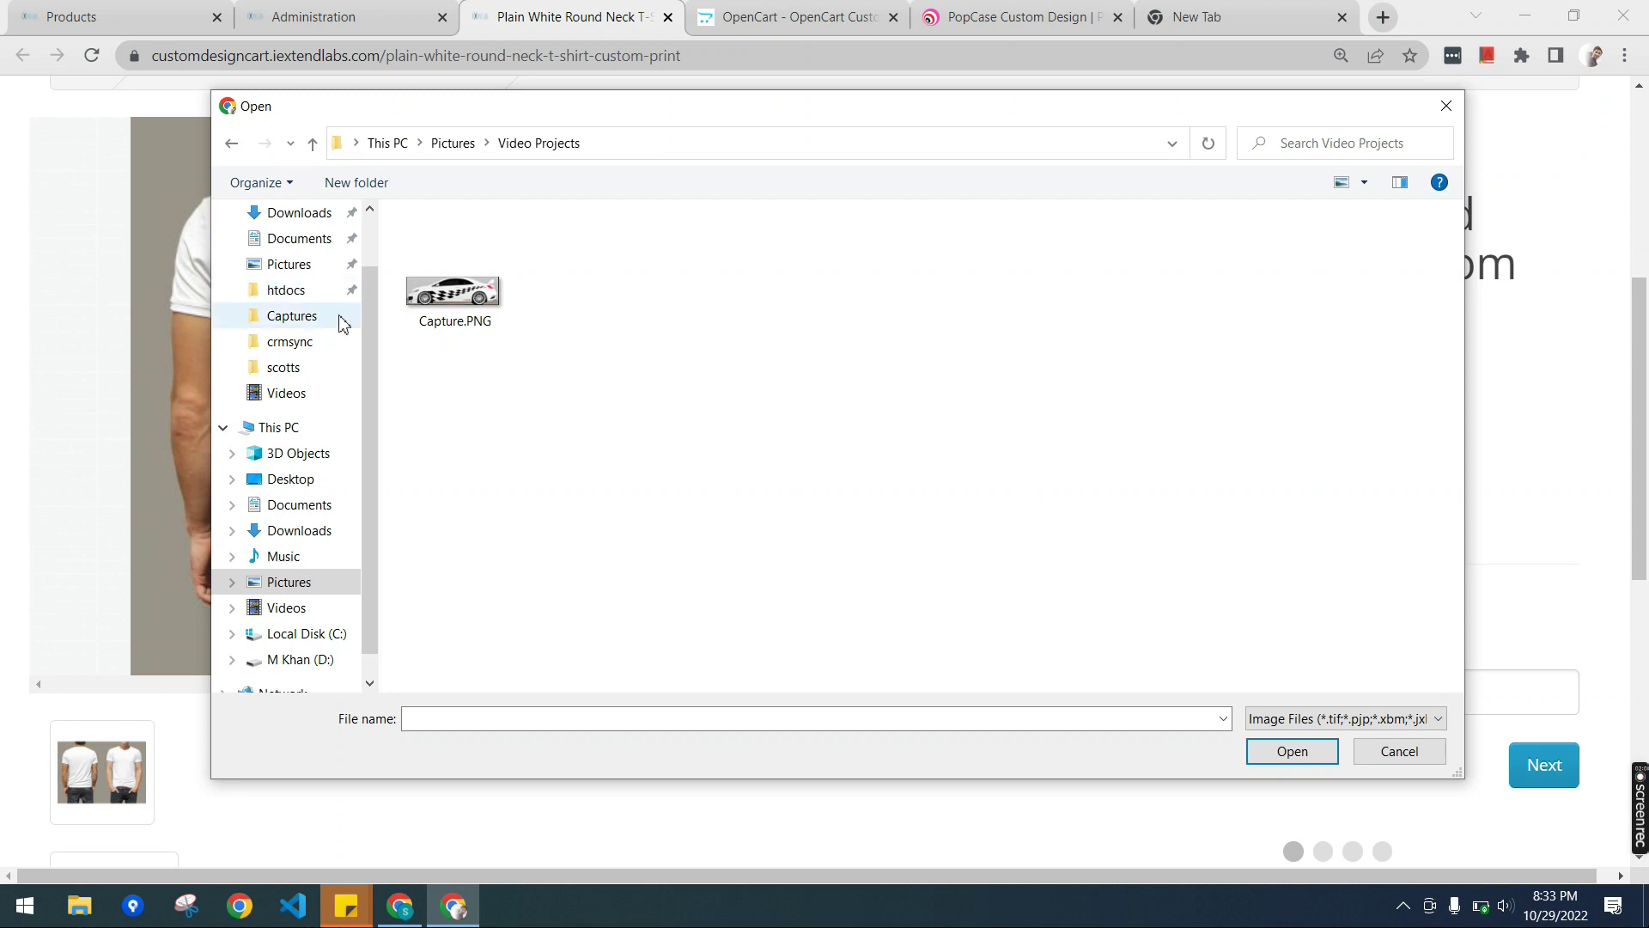
pyautogui.doubleClick(453, 290)
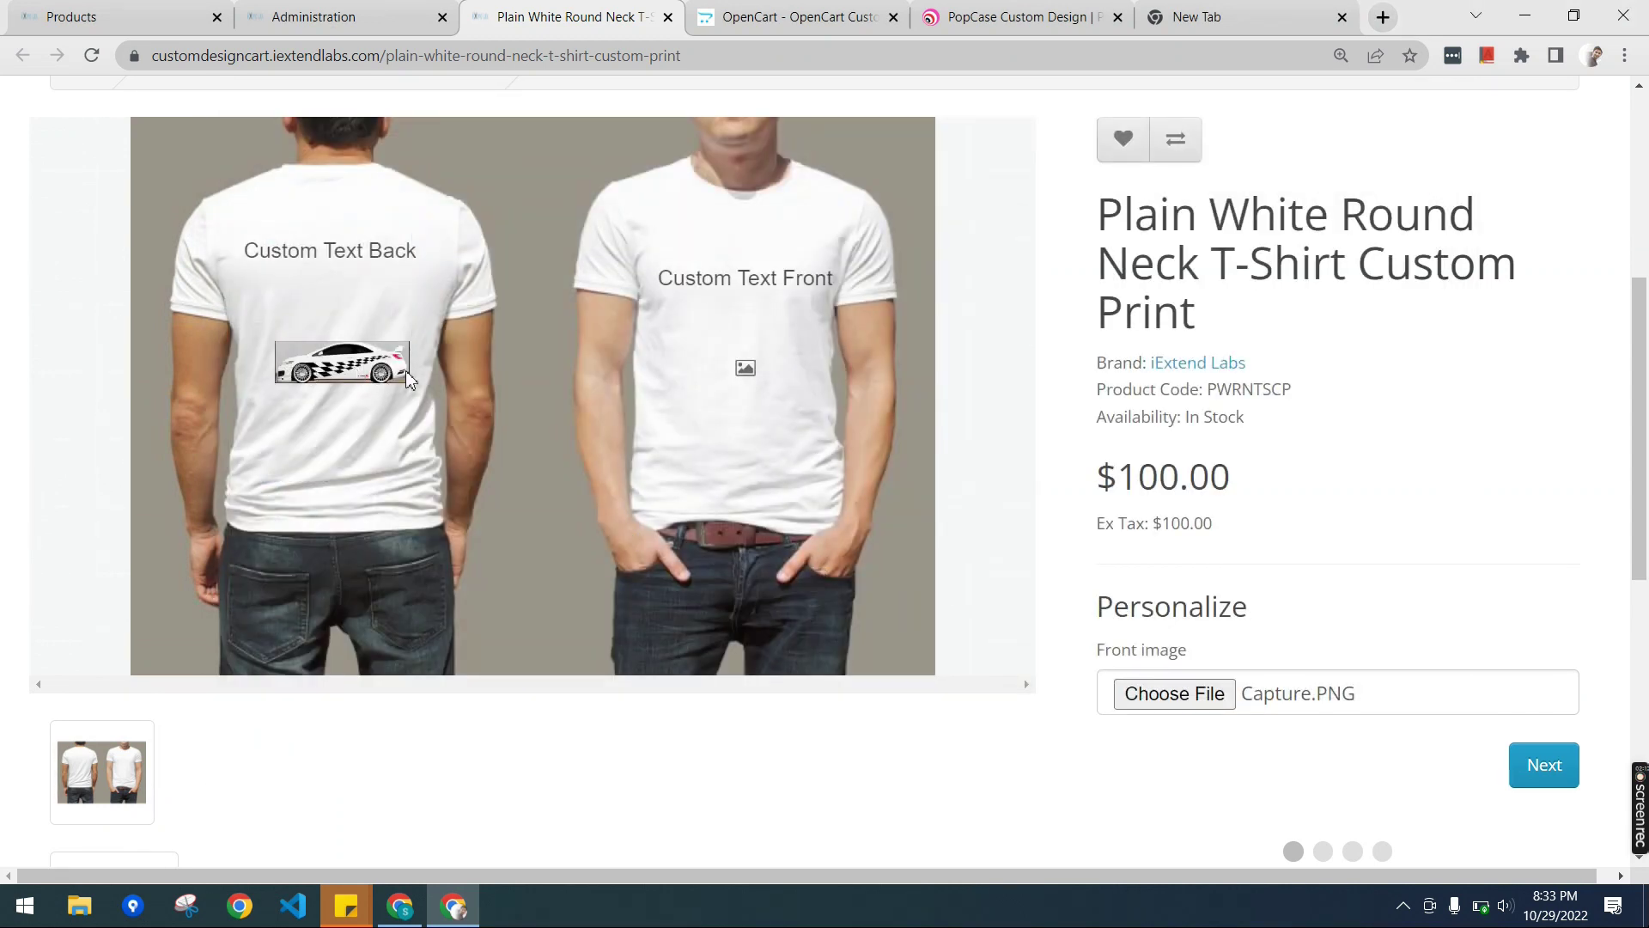
pyautogui.scroll(1, 361, 391)
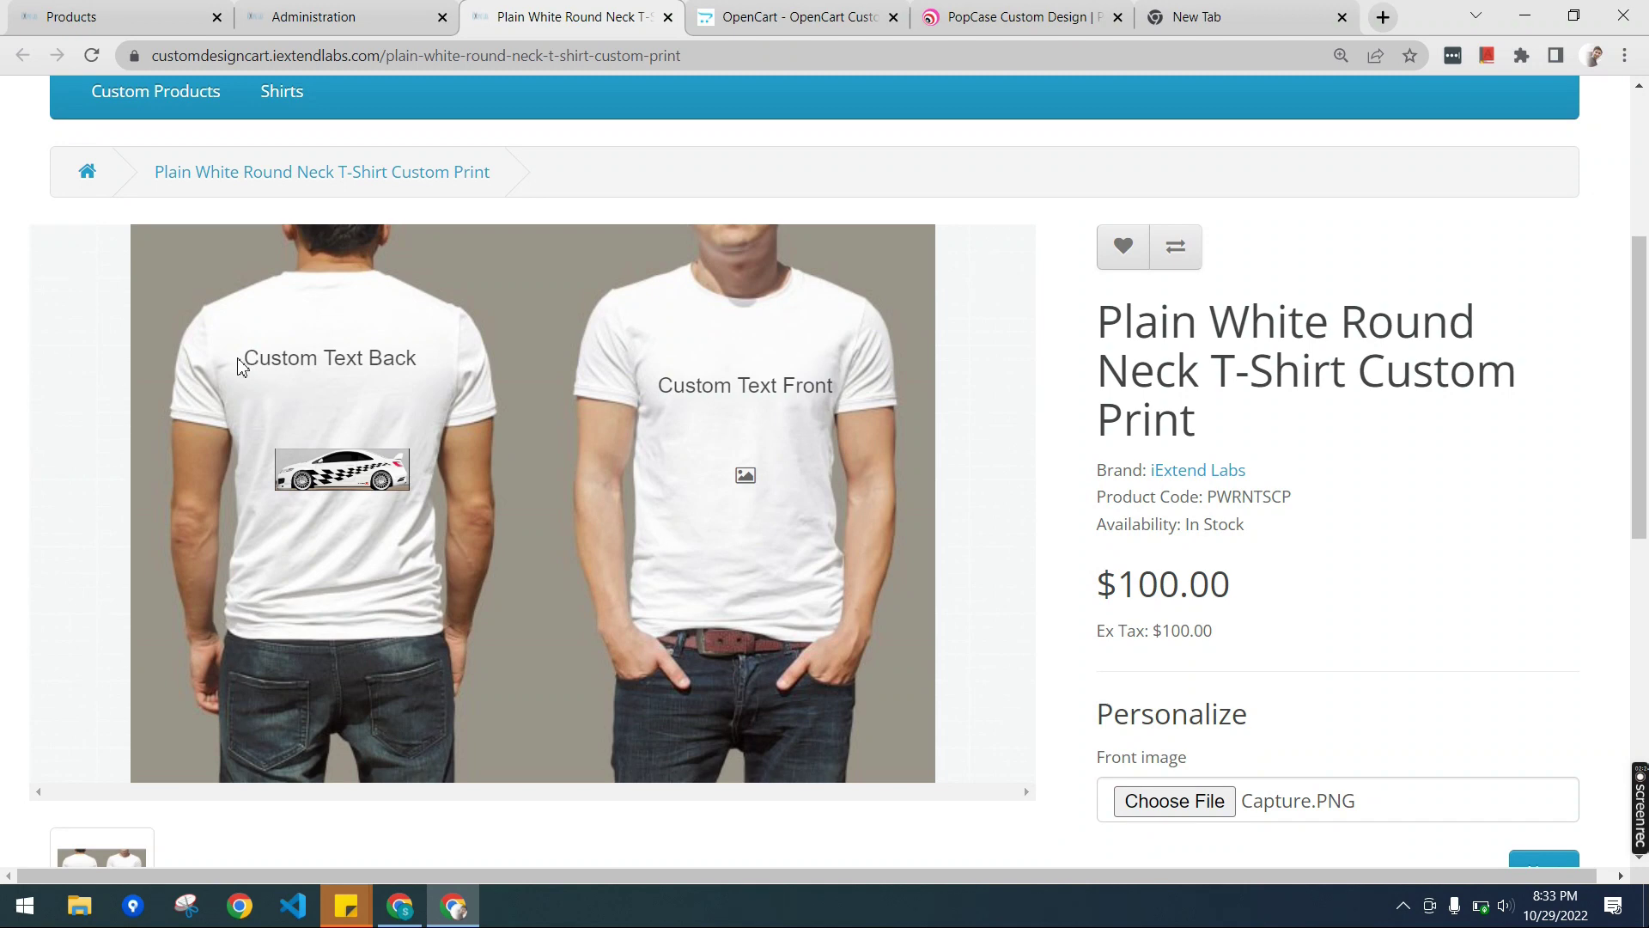
pyautogui.scroll(-3, 1024, 730)
# Step: Advance to the Back image and set Capture.PNG there too
pyautogui.click(1551, 663)
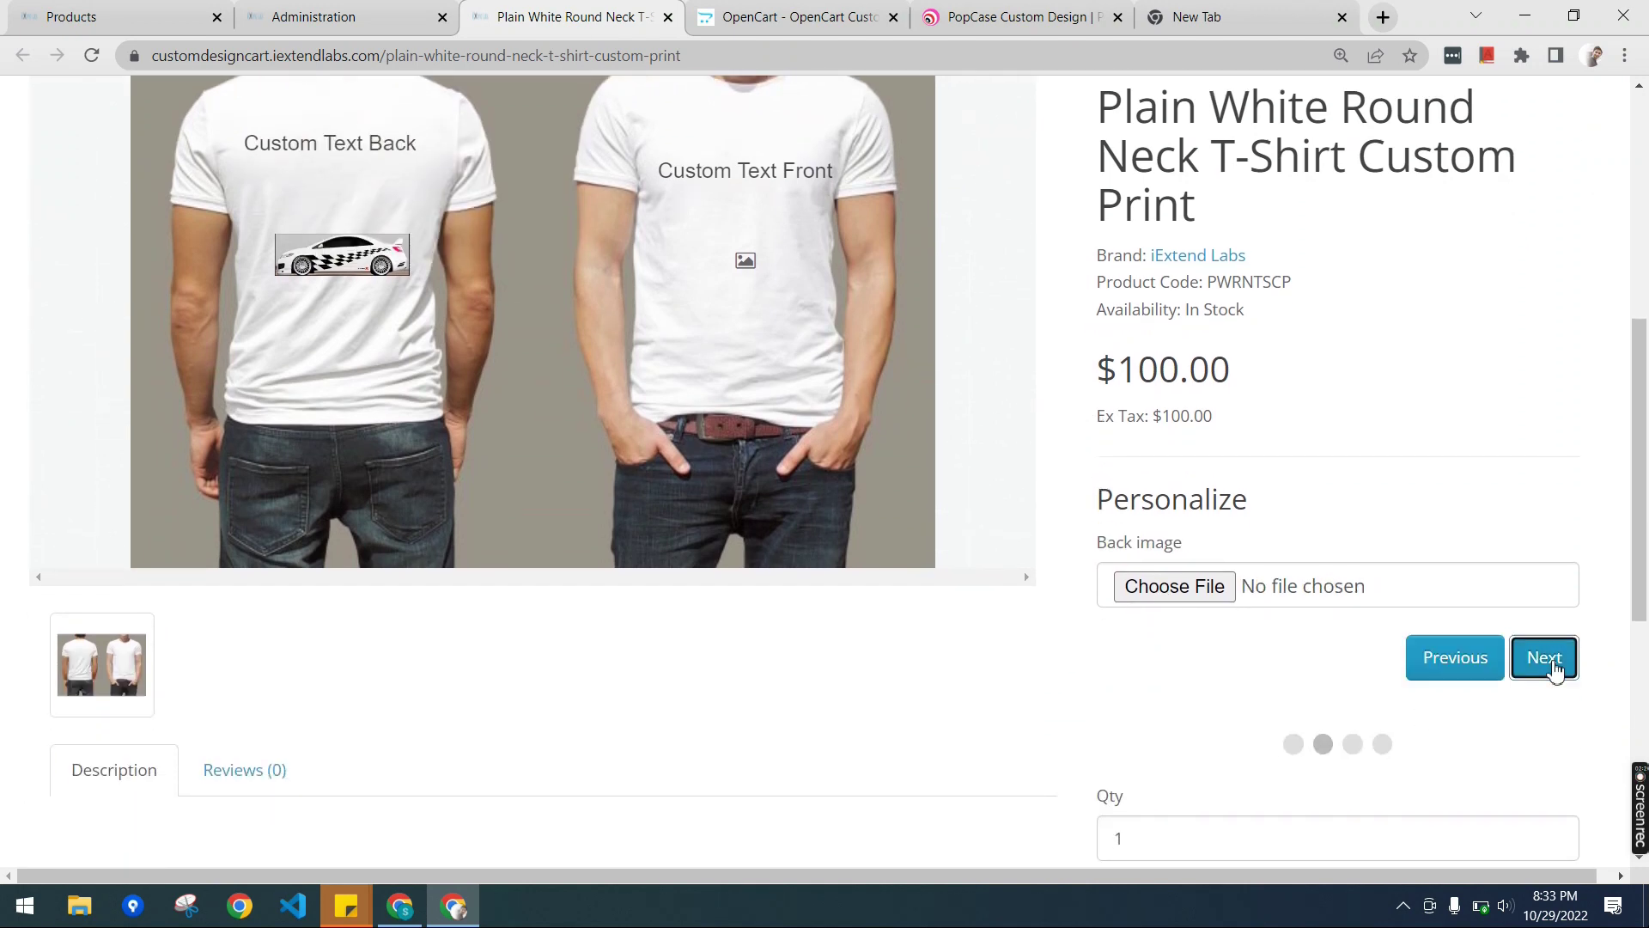
pyautogui.click(1122, 594)
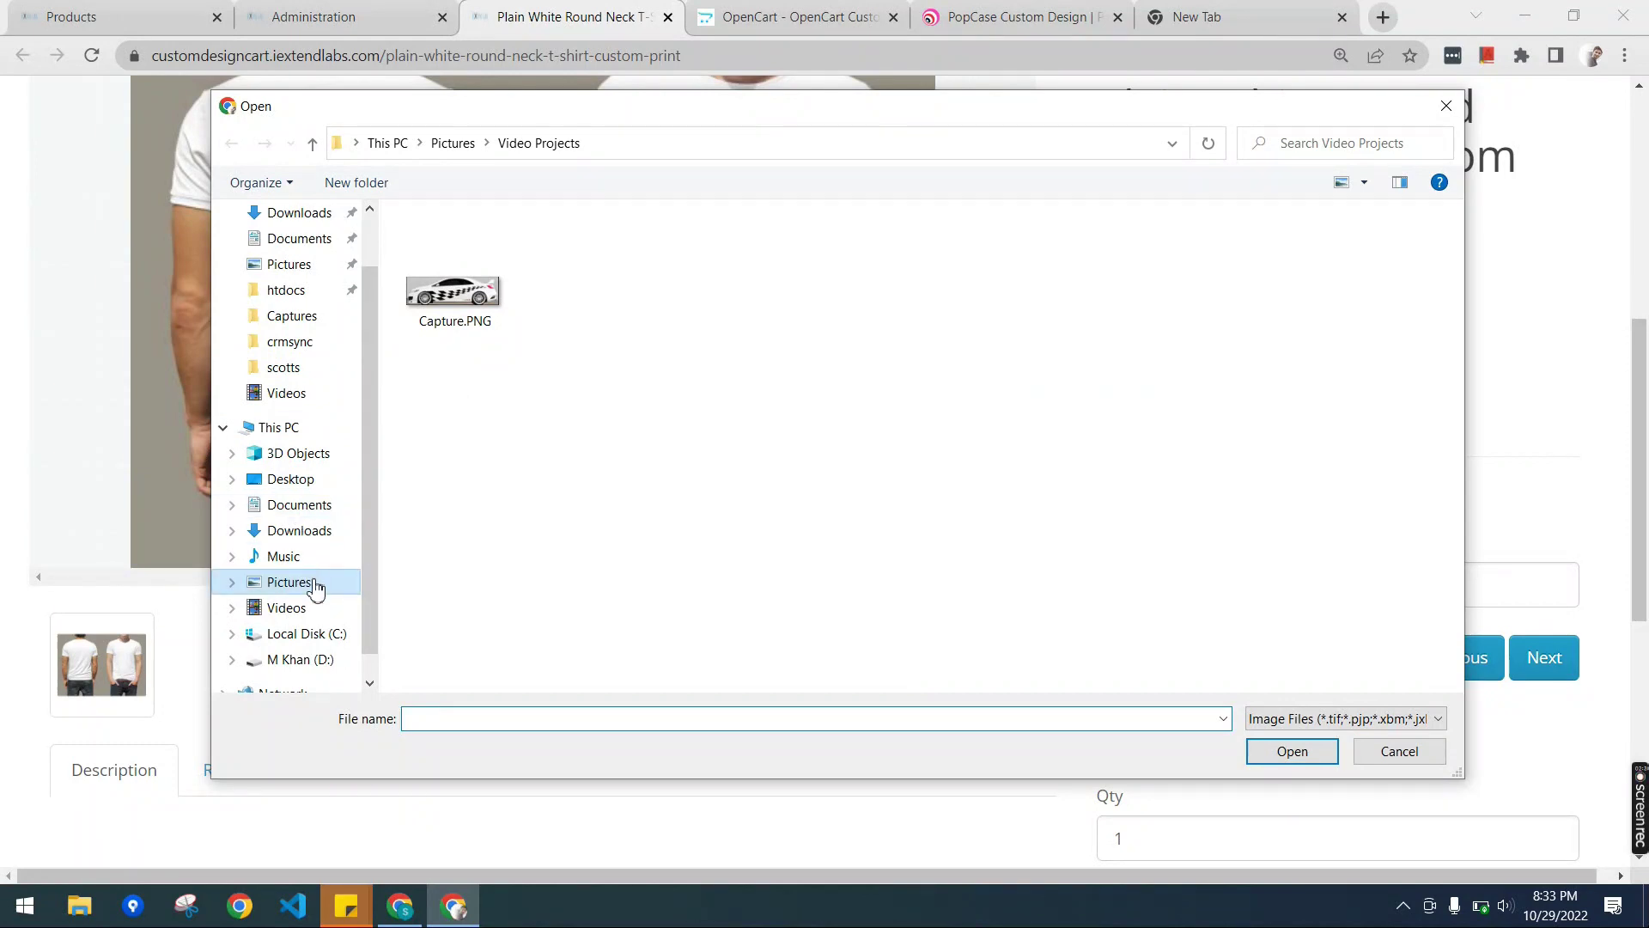
pyautogui.doubleClick(455, 296)
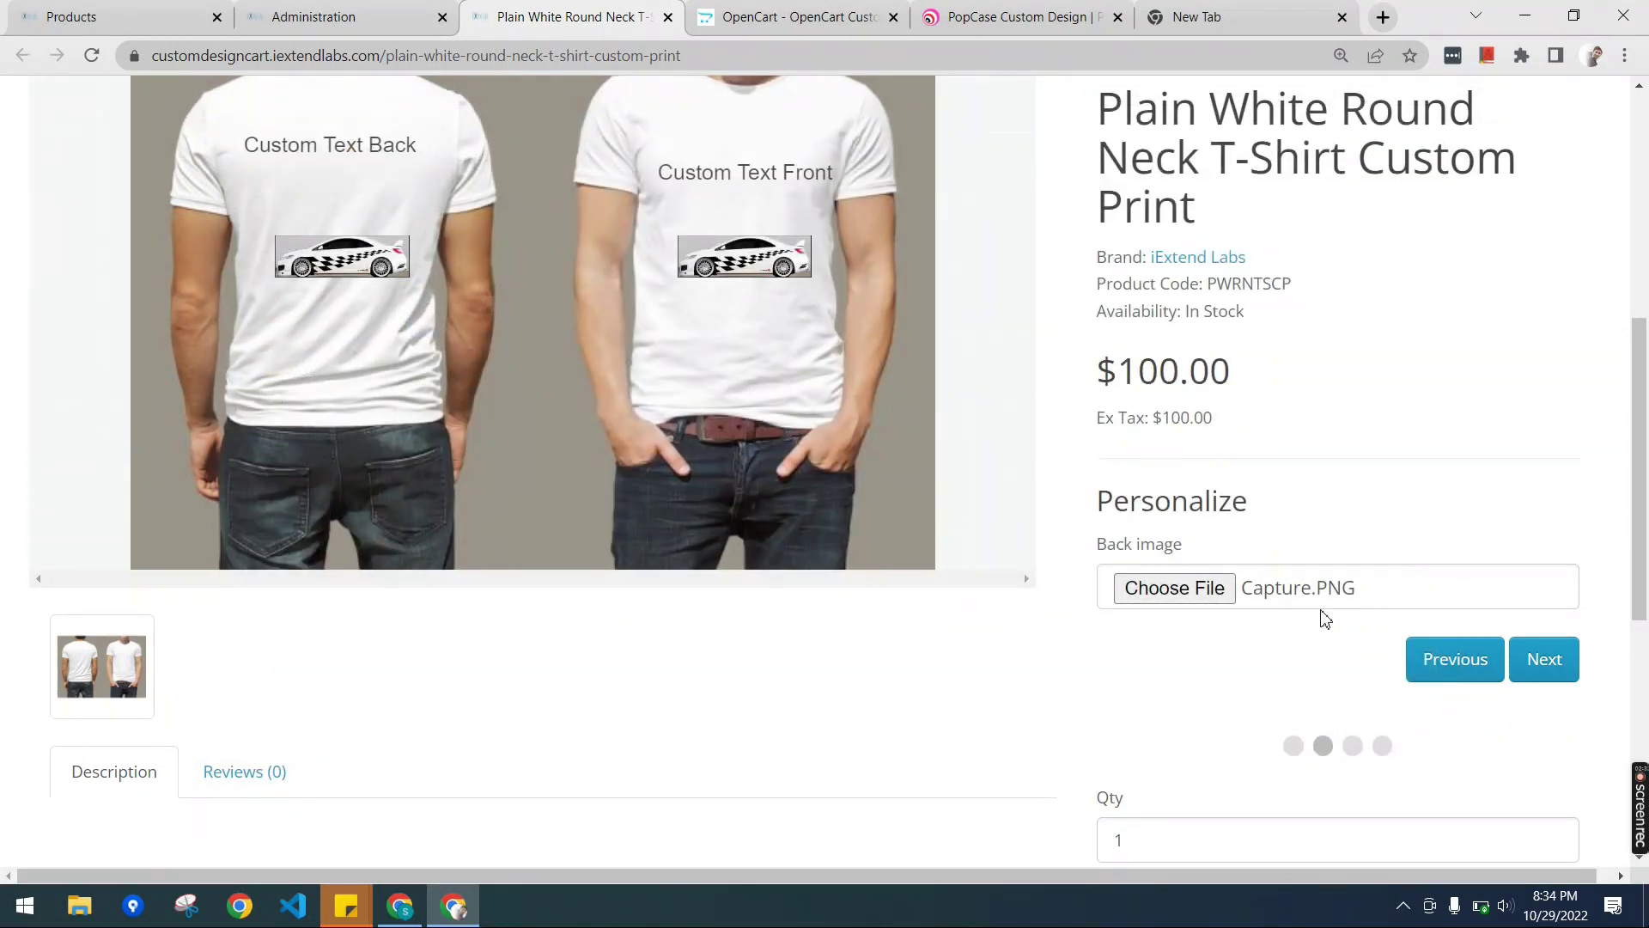
pyautogui.scroll(1, 799, 423)
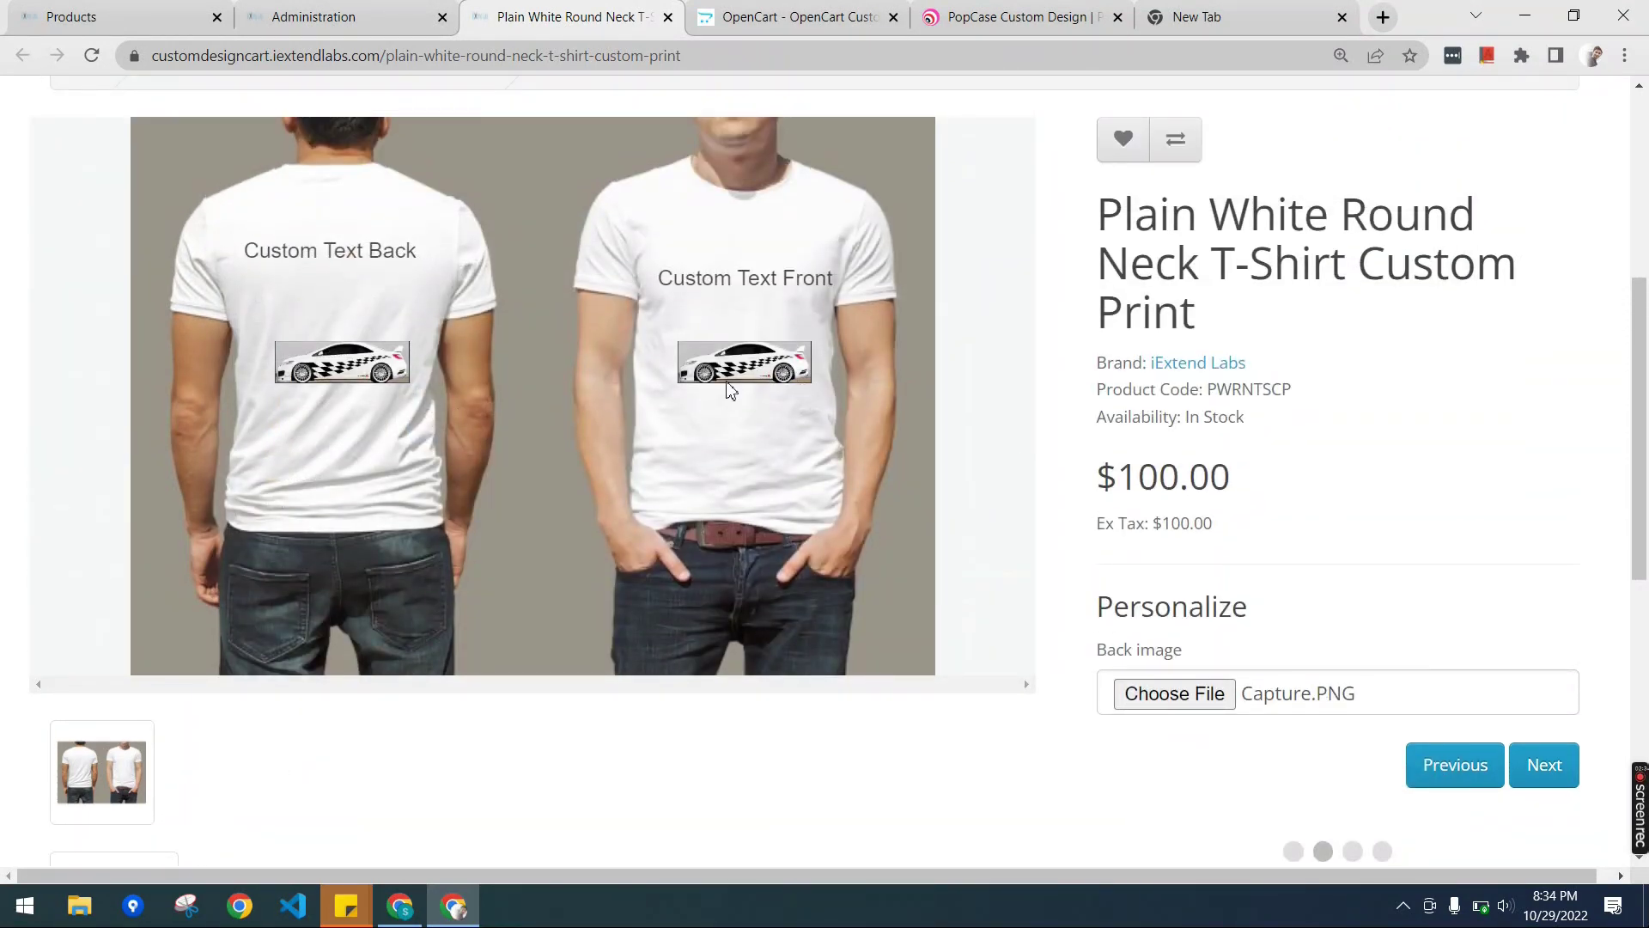
pyautogui.click(1551, 767)
# Step: Replace the Back Text with 'Wrap Master' and check it on the shirt's back preview
pyautogui.tripleClick(1275, 696)
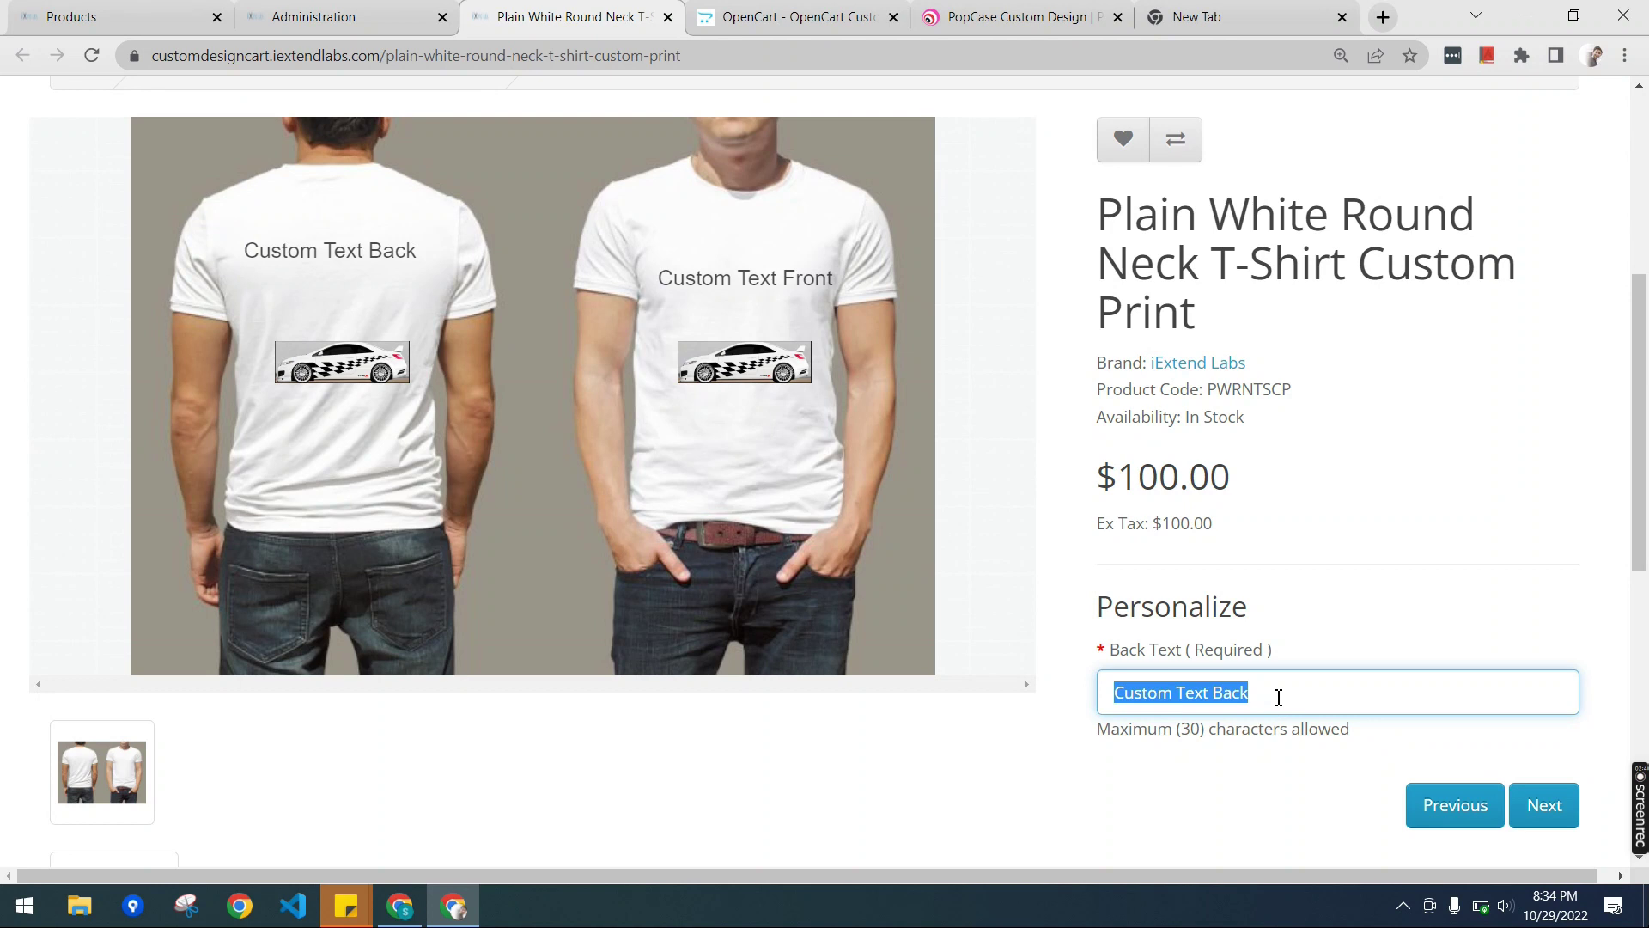
pyautogui.write('Wra')
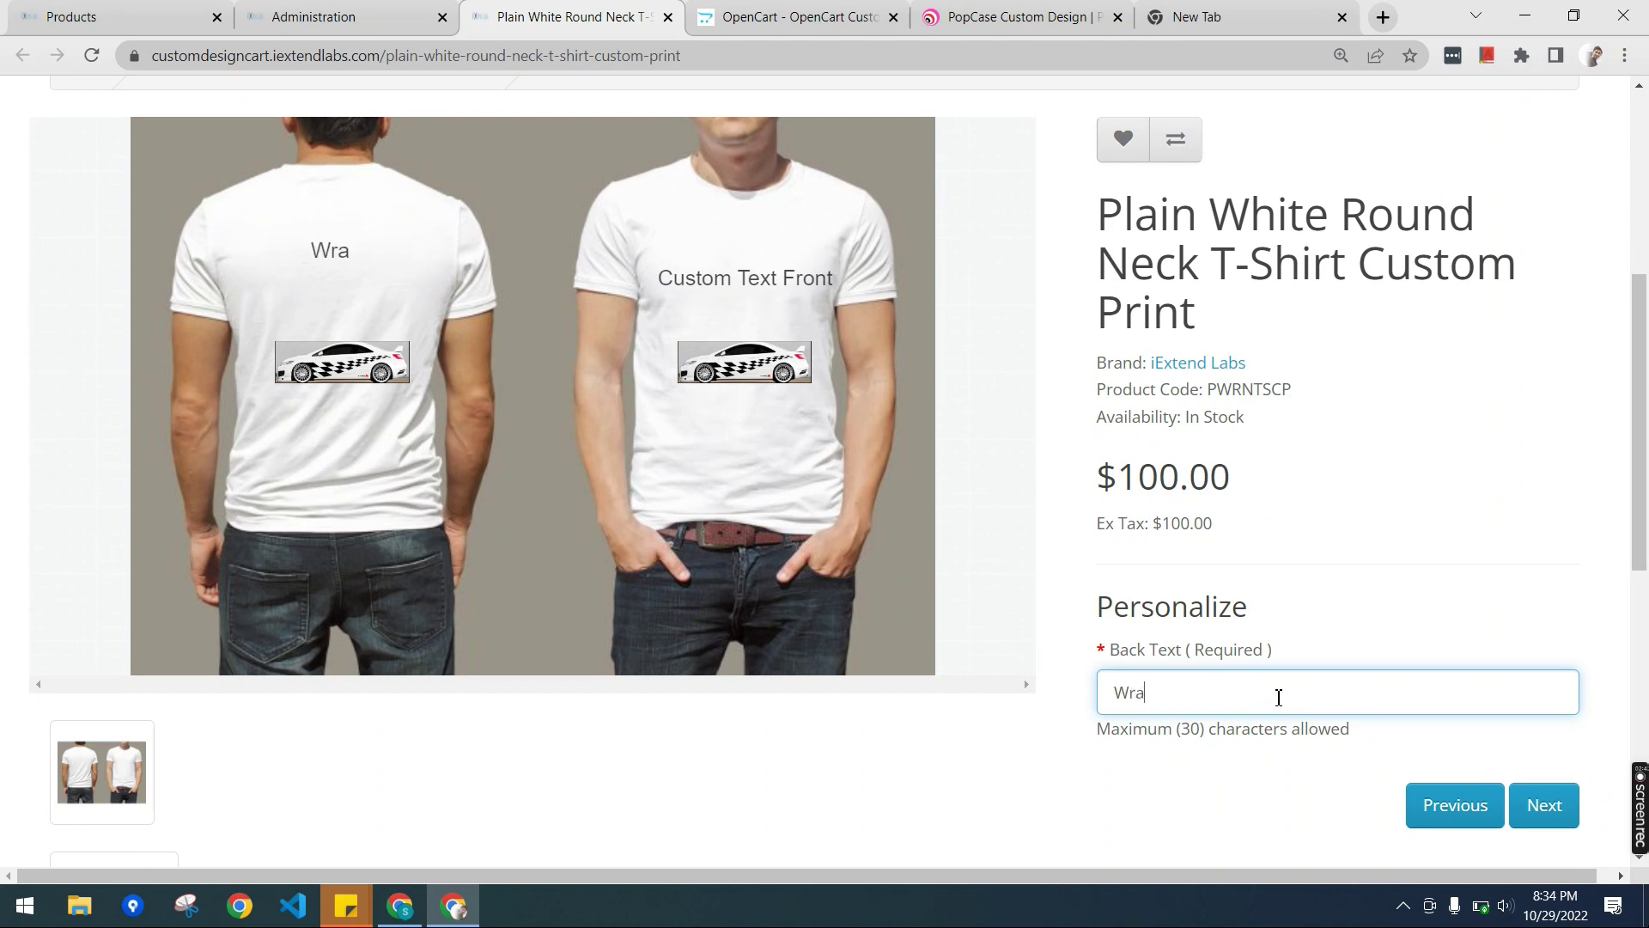
pyautogui.write('p Master')
pyautogui.click(258, 256)
pyautogui.scroll(1, 401, 456)
pyautogui.scroll(2, 404, 456)
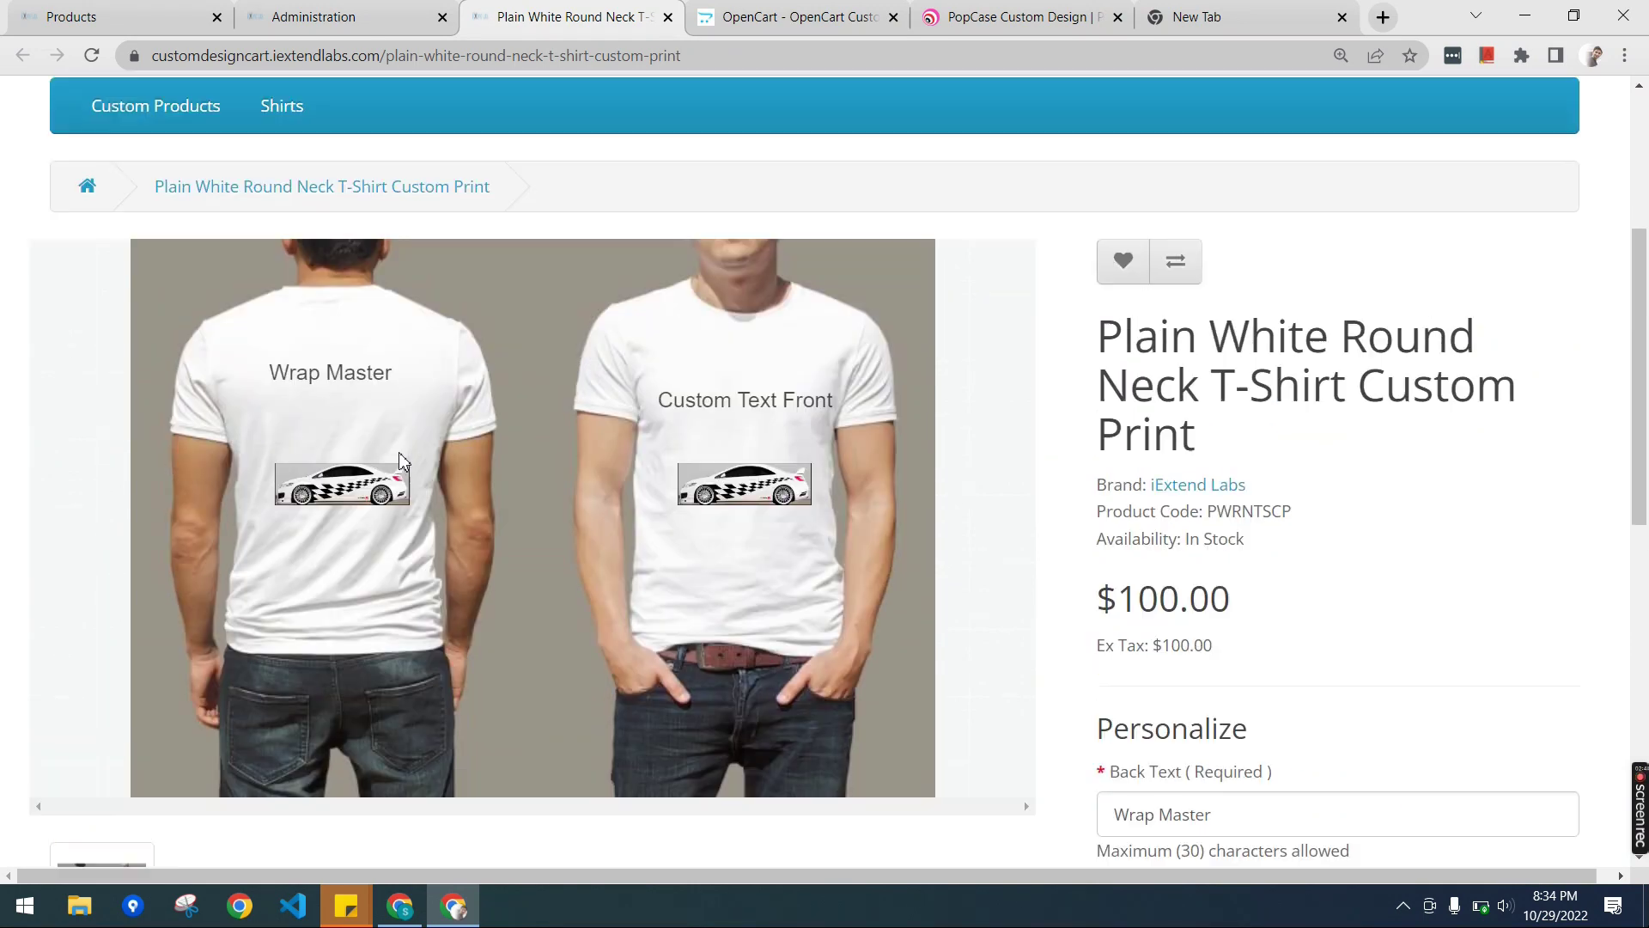
pyautogui.scroll(-2, 405, 460)
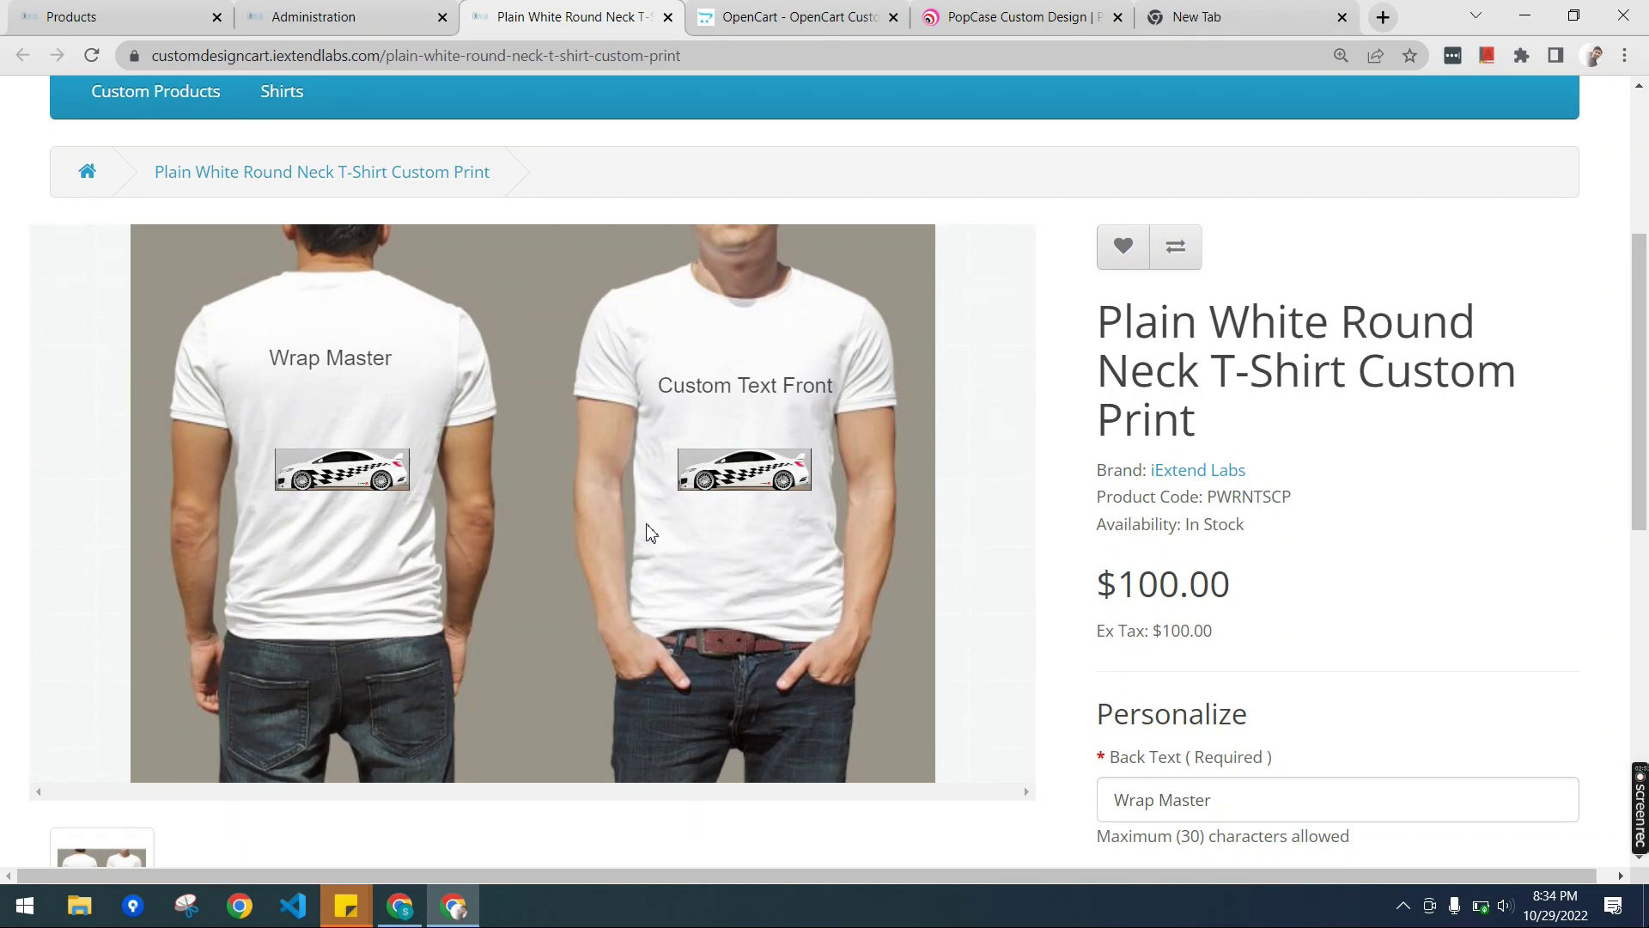
pyautogui.scroll(-2, 956, 565)
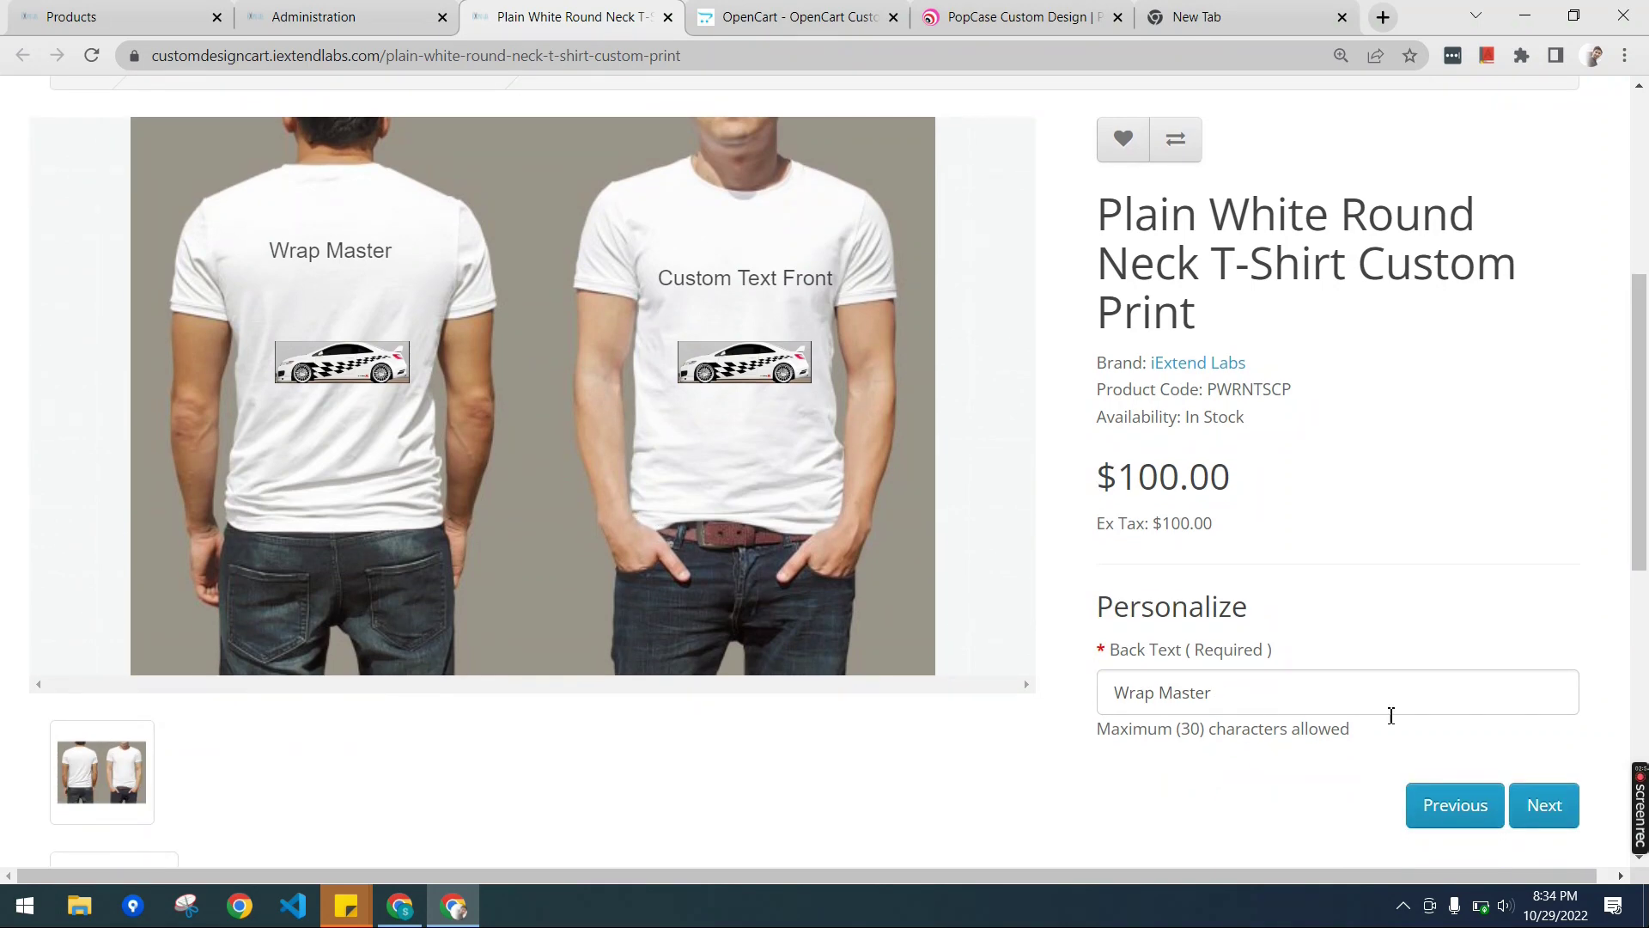
pyautogui.scroll(4, 1065, 423)
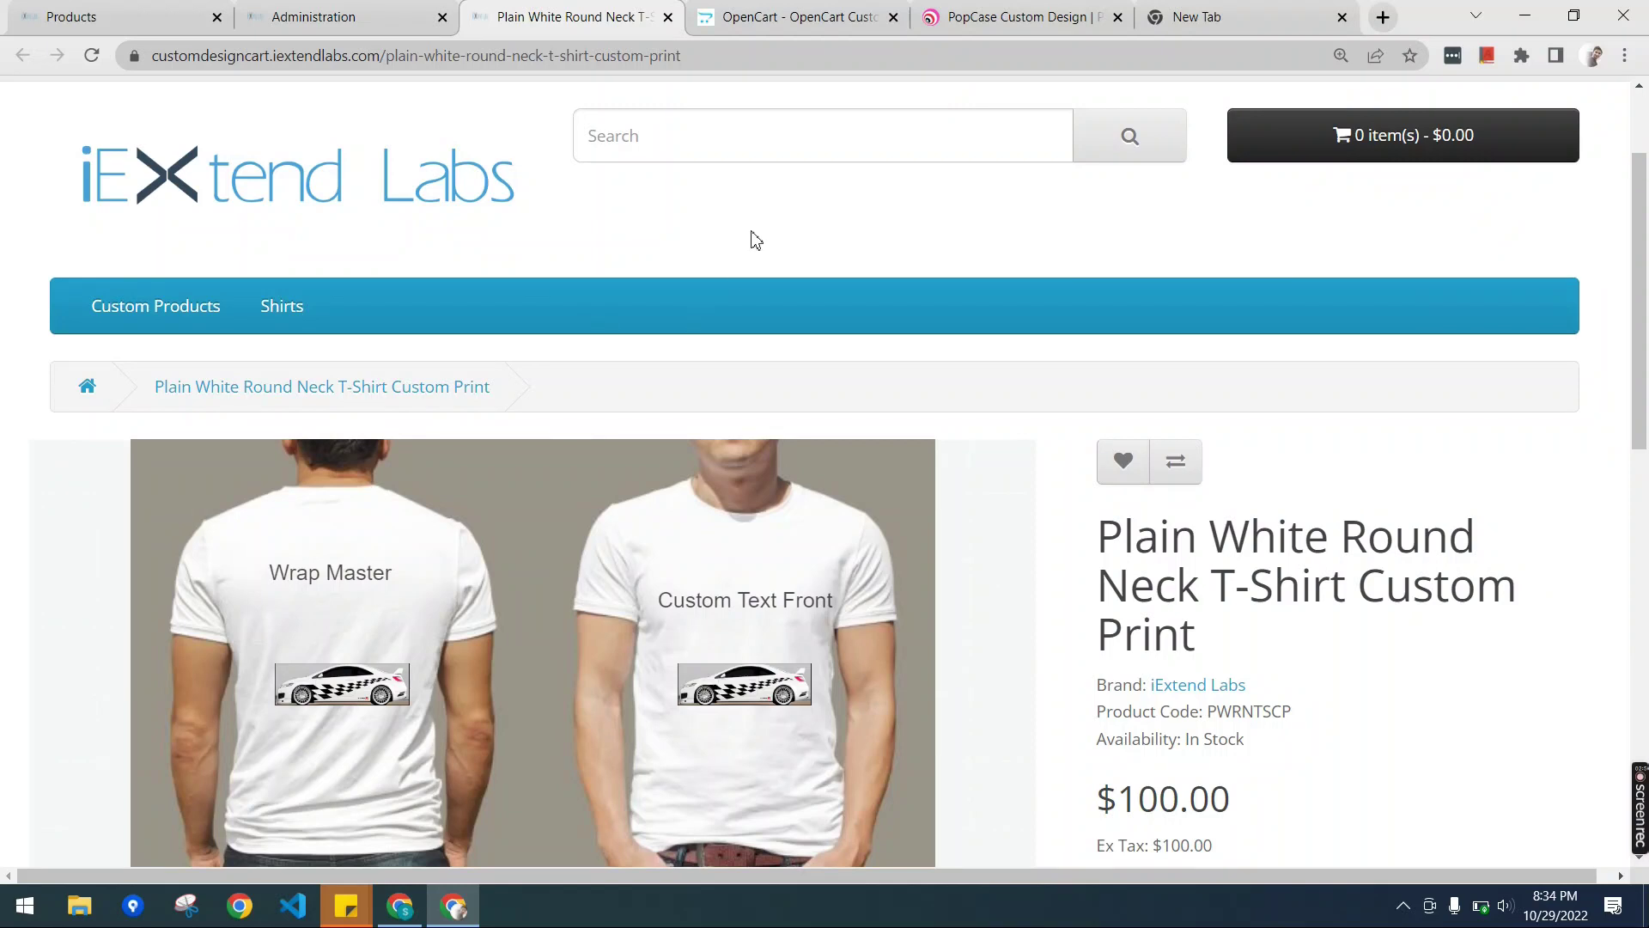
pyautogui.scroll(2, 694, 395)
pyautogui.scroll(-3, 696, 479)
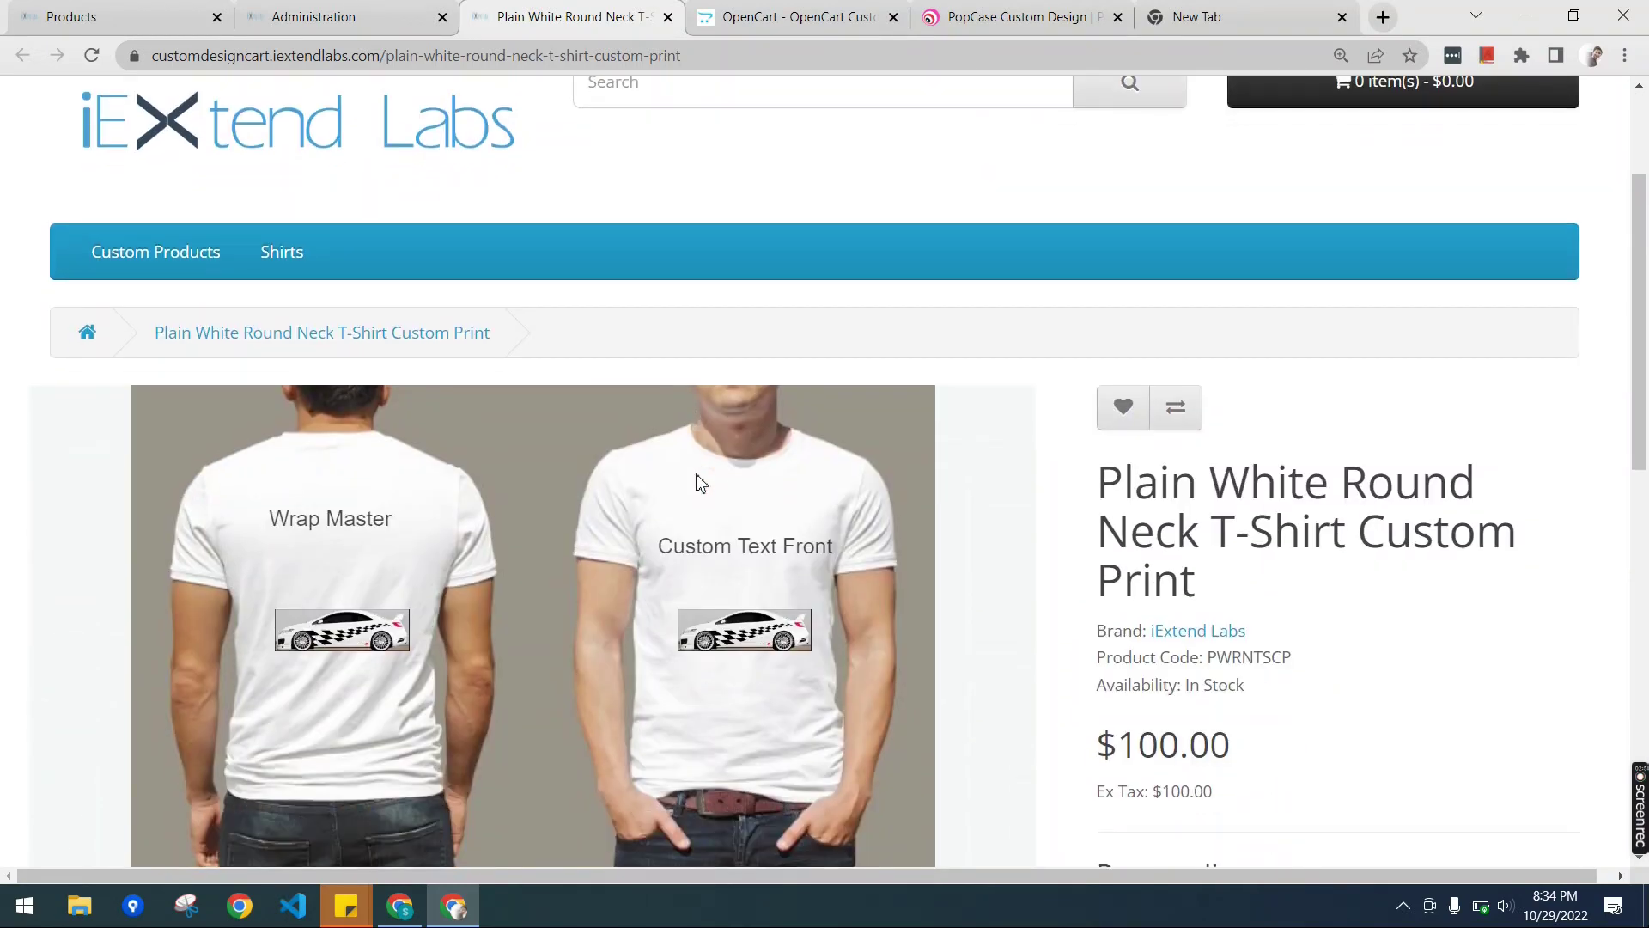
pyautogui.scroll(-2, 700, 481)
pyautogui.scroll(-2, 1270, 601)
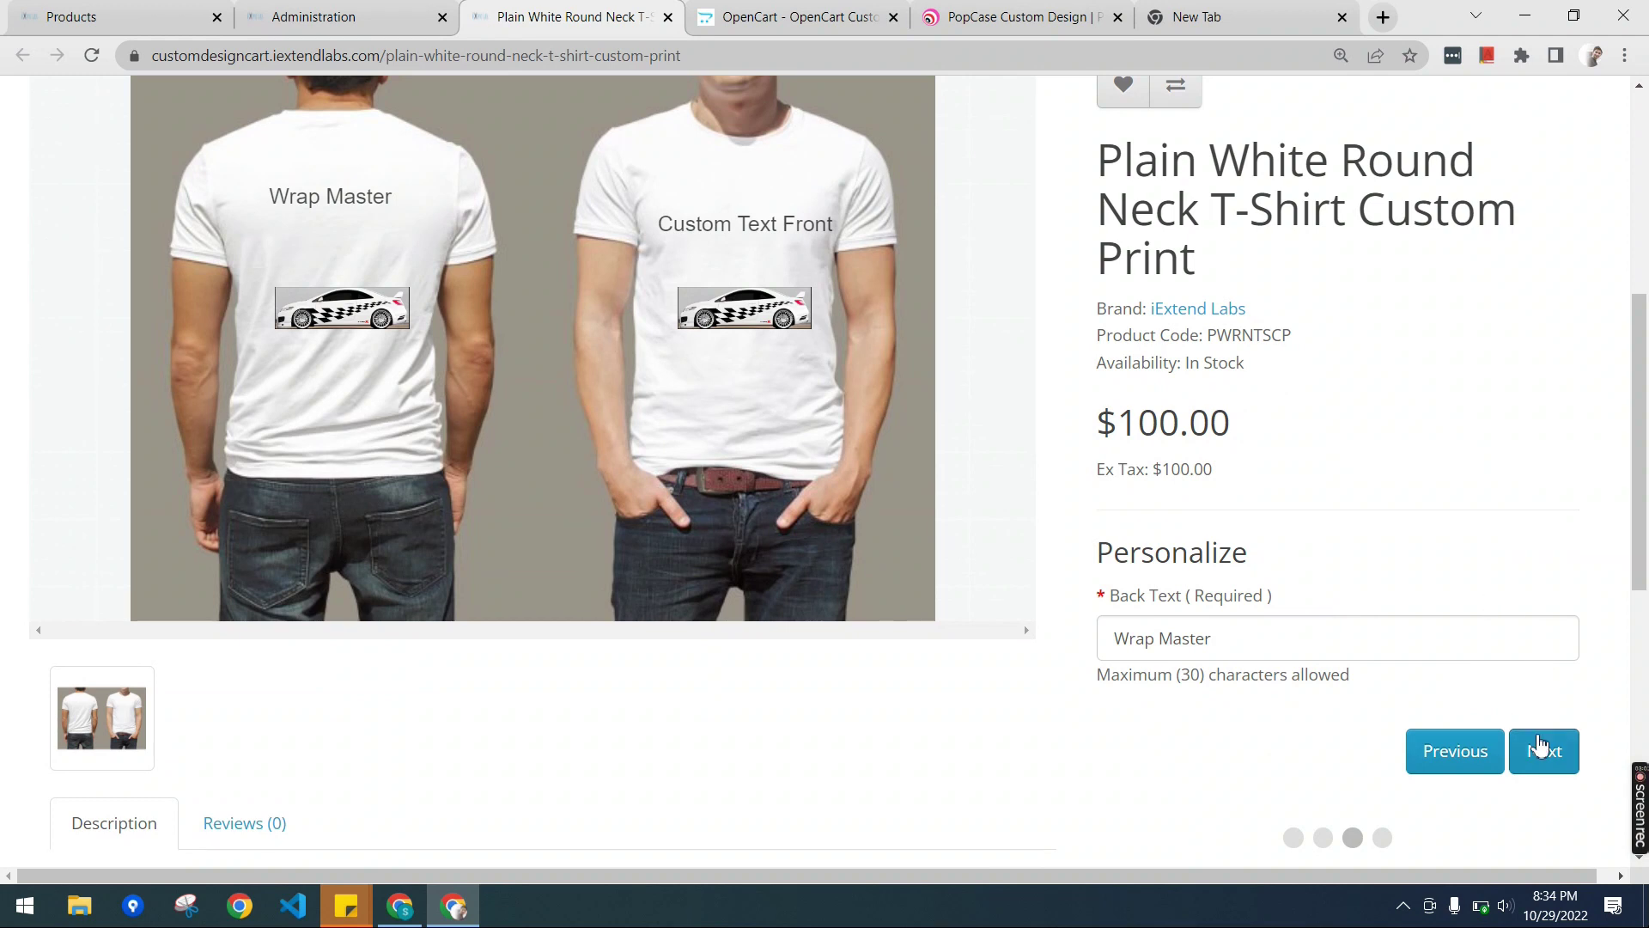
# Step: Go to the Front Text step and change 'Custom Text Front' to 'Wrap Master'
pyautogui.click(1561, 767)
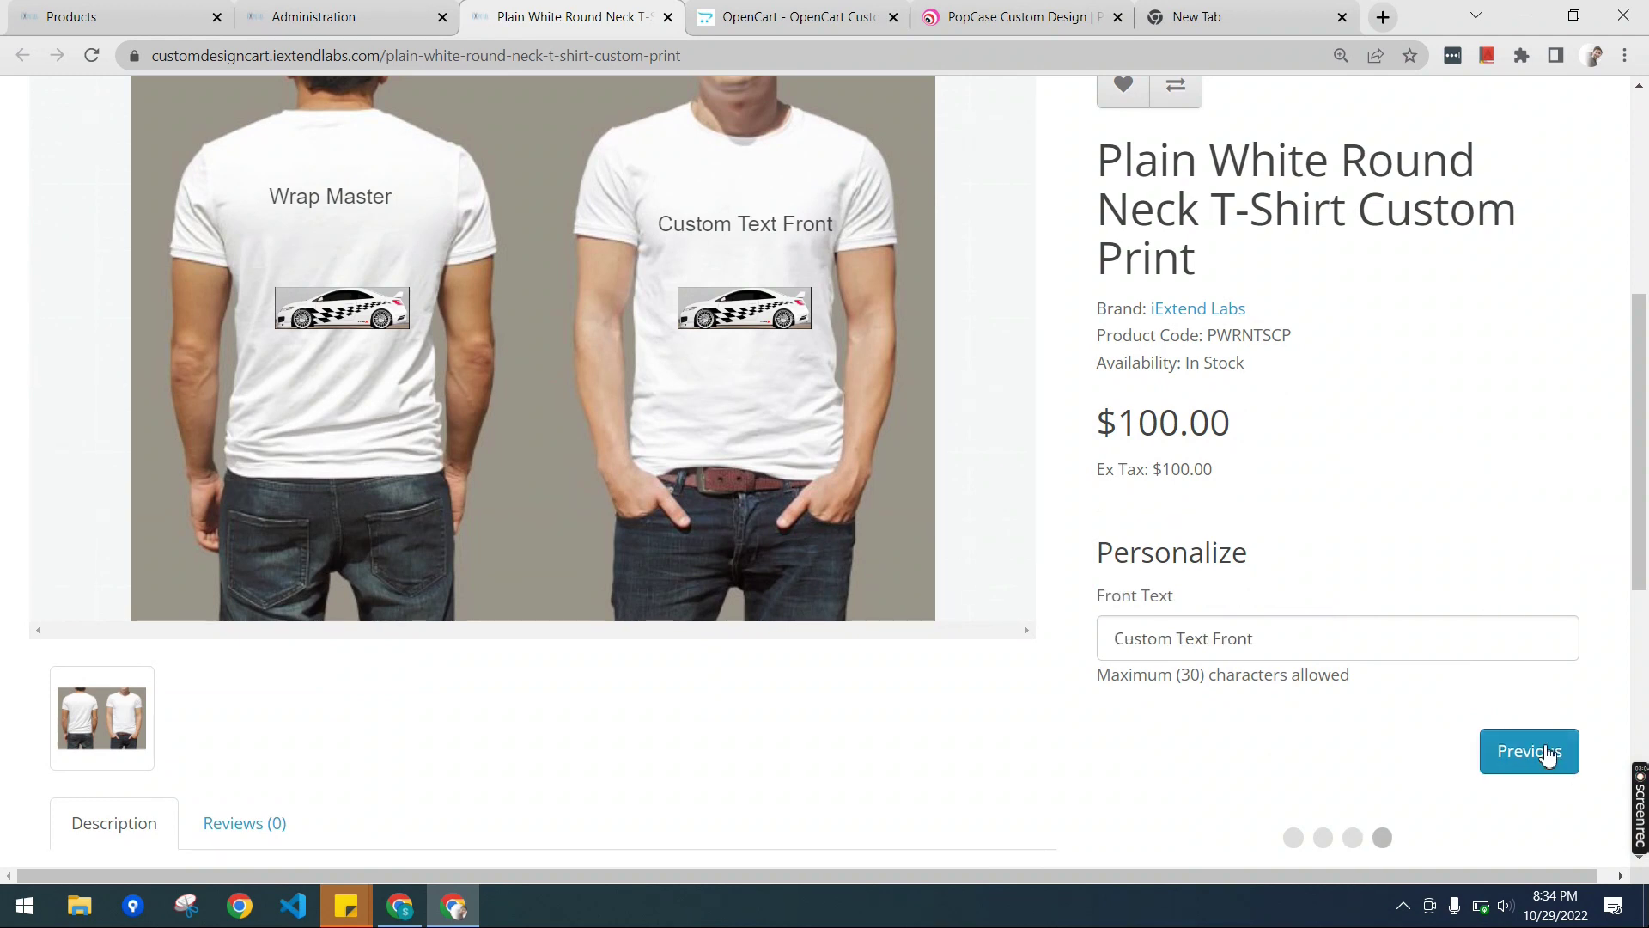
pyautogui.moveTo(1323, 640); pyautogui.dragTo(1081, 644)
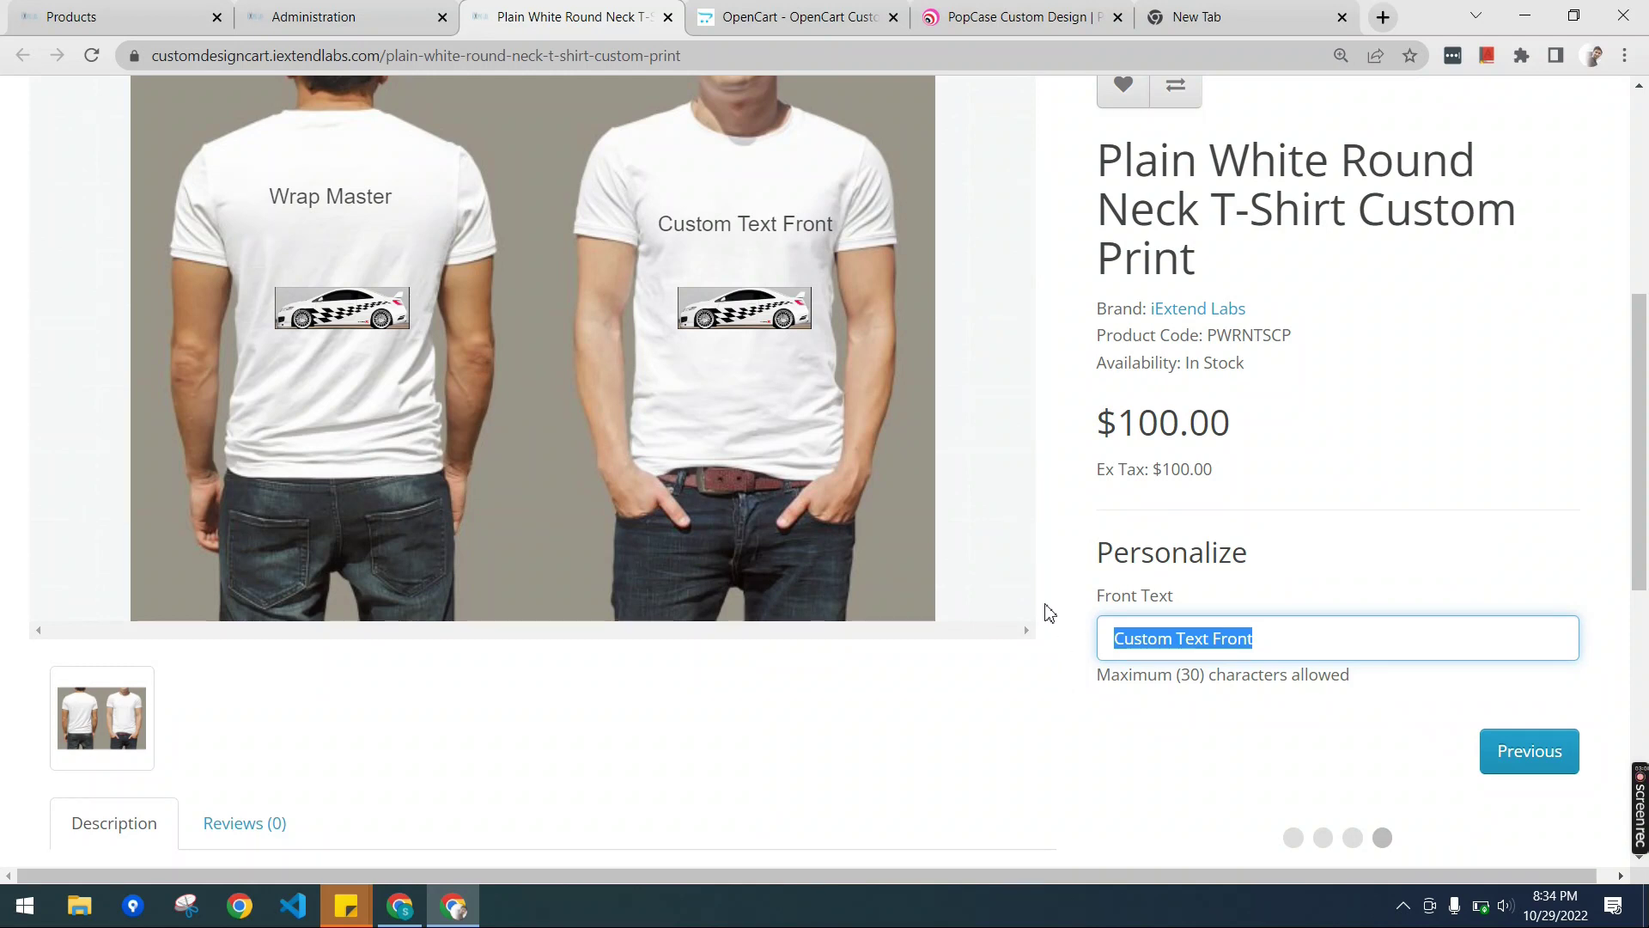
pyautogui.scroll(1, 1068, 630)
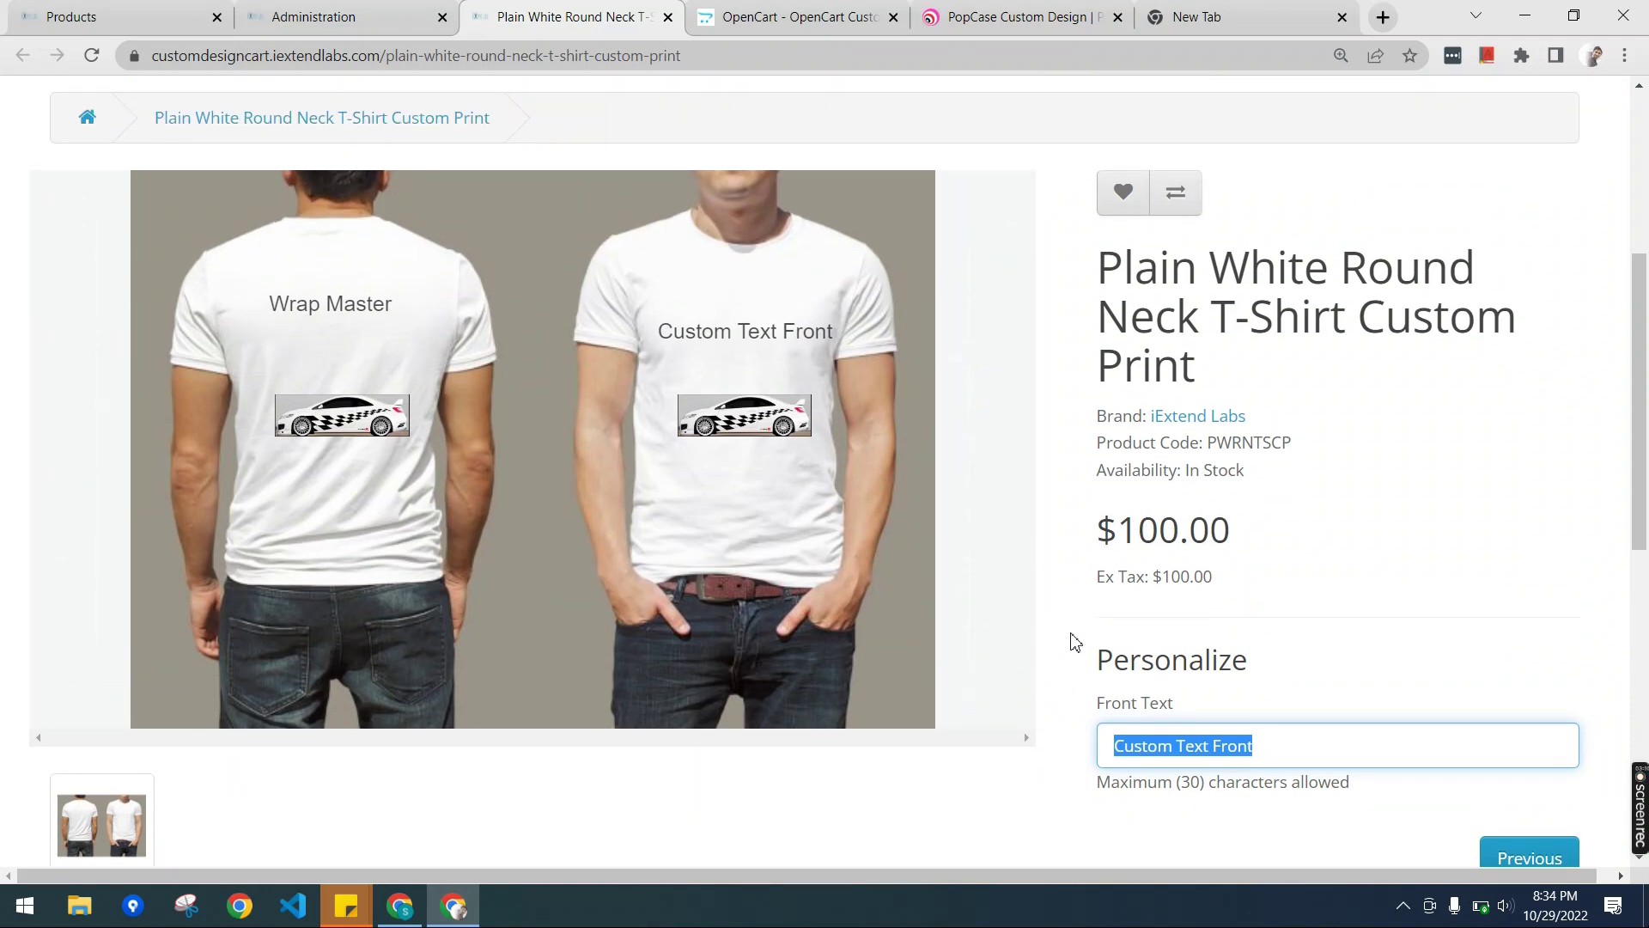
pyautogui.scroll(-1, 1189, 717)
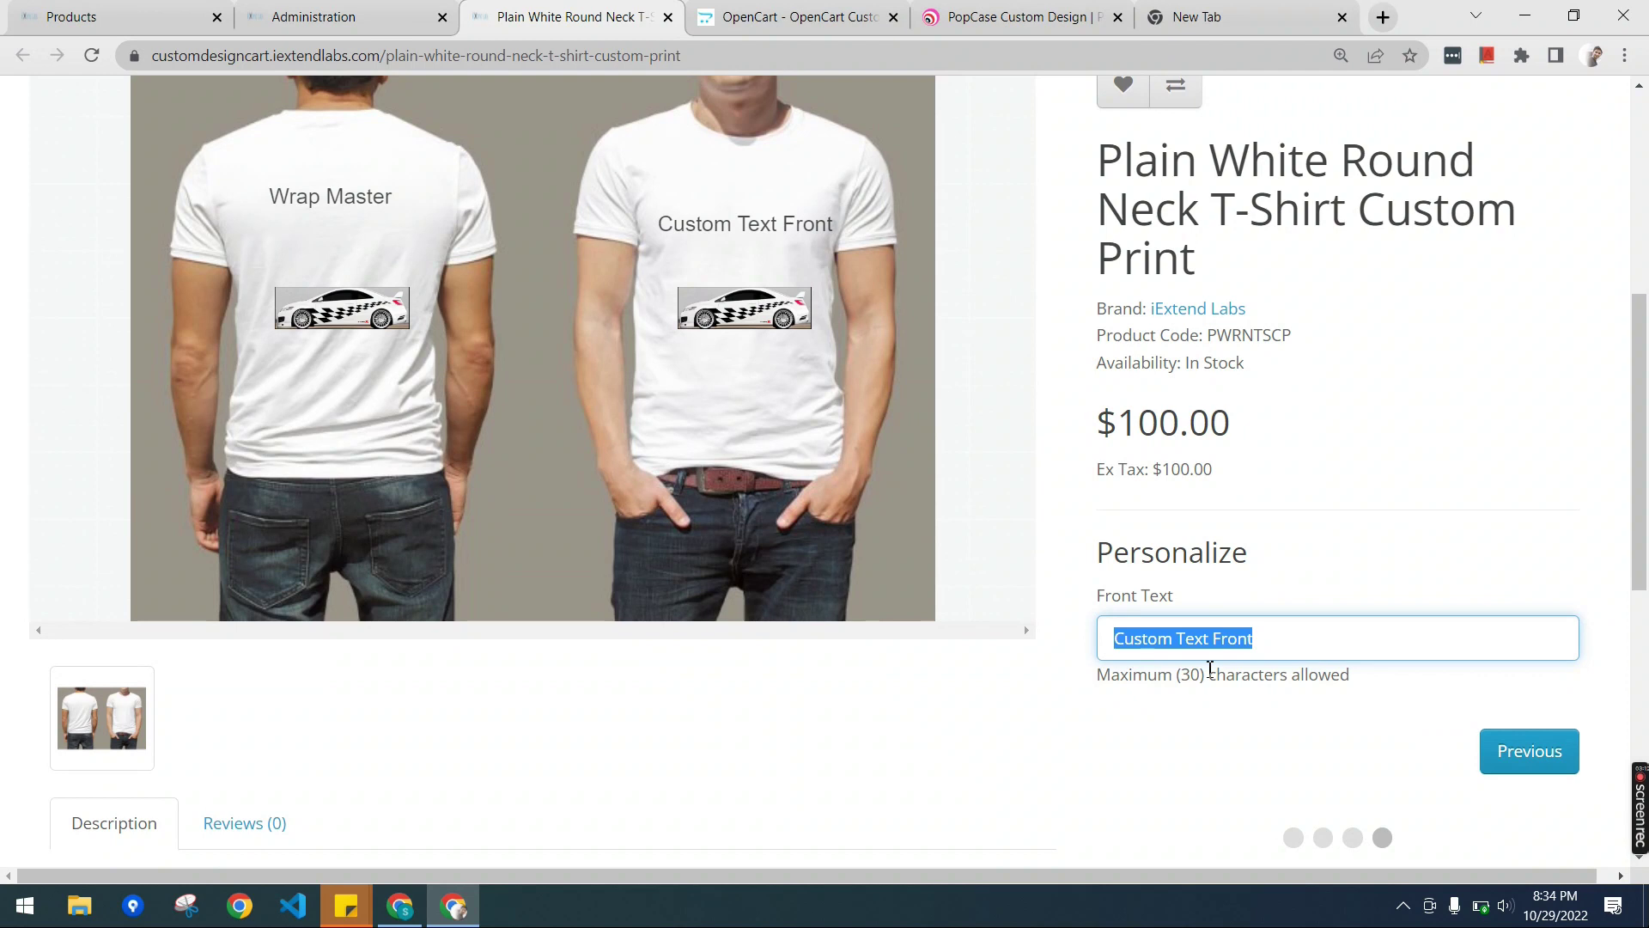
pyautogui.write('Wrap ')
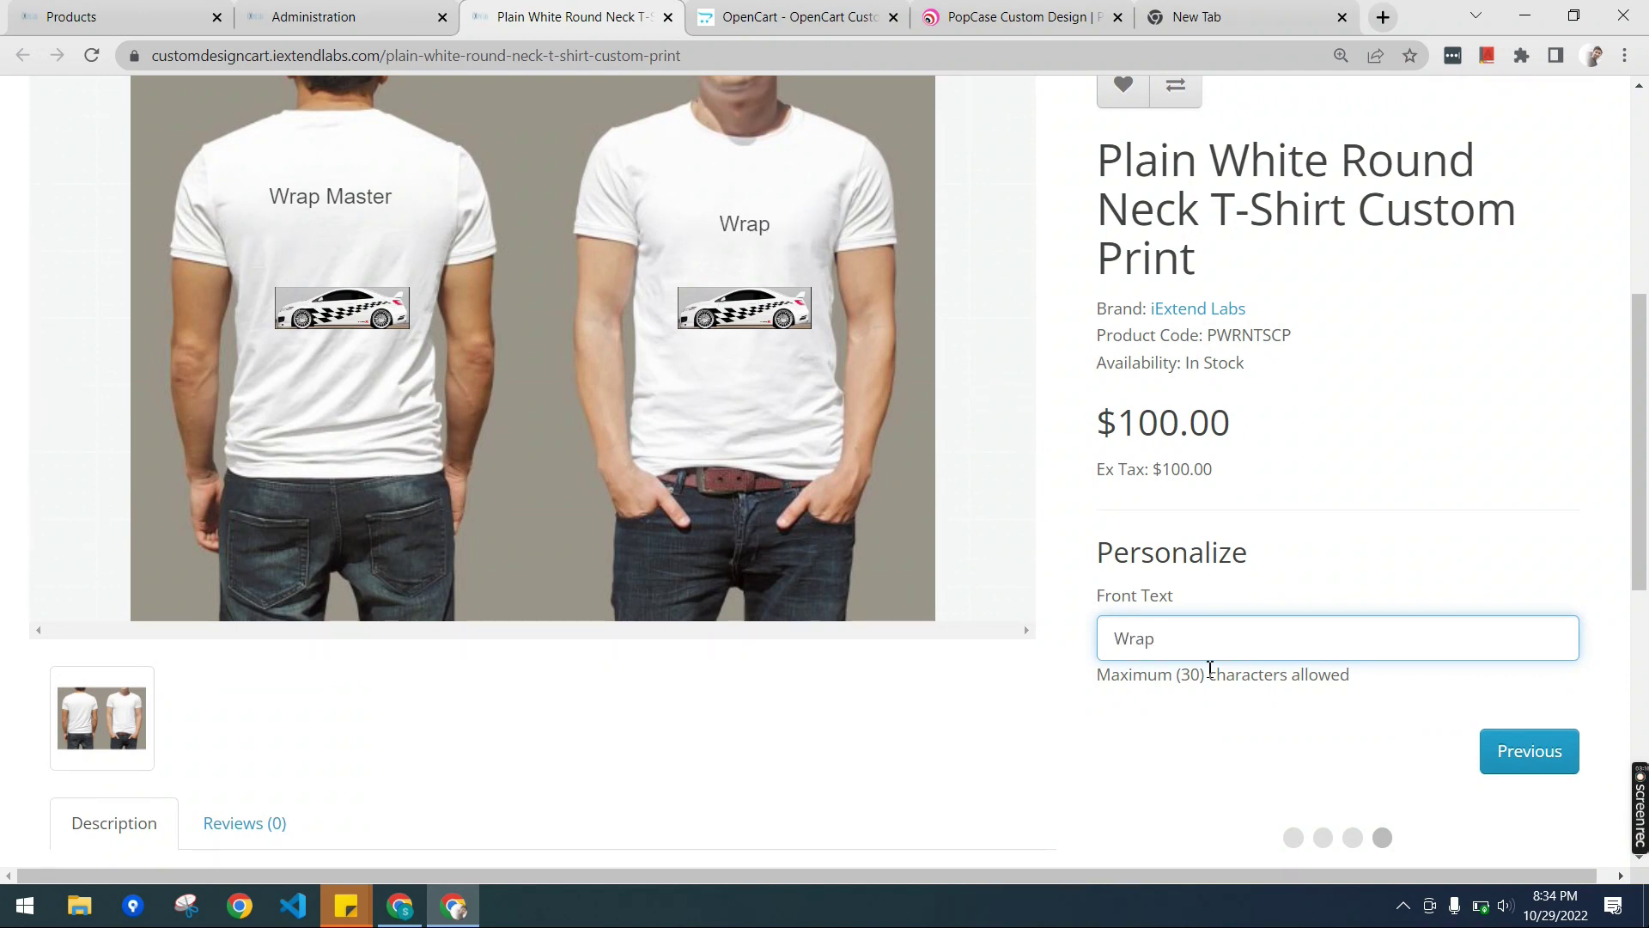
pyautogui.write('Master')
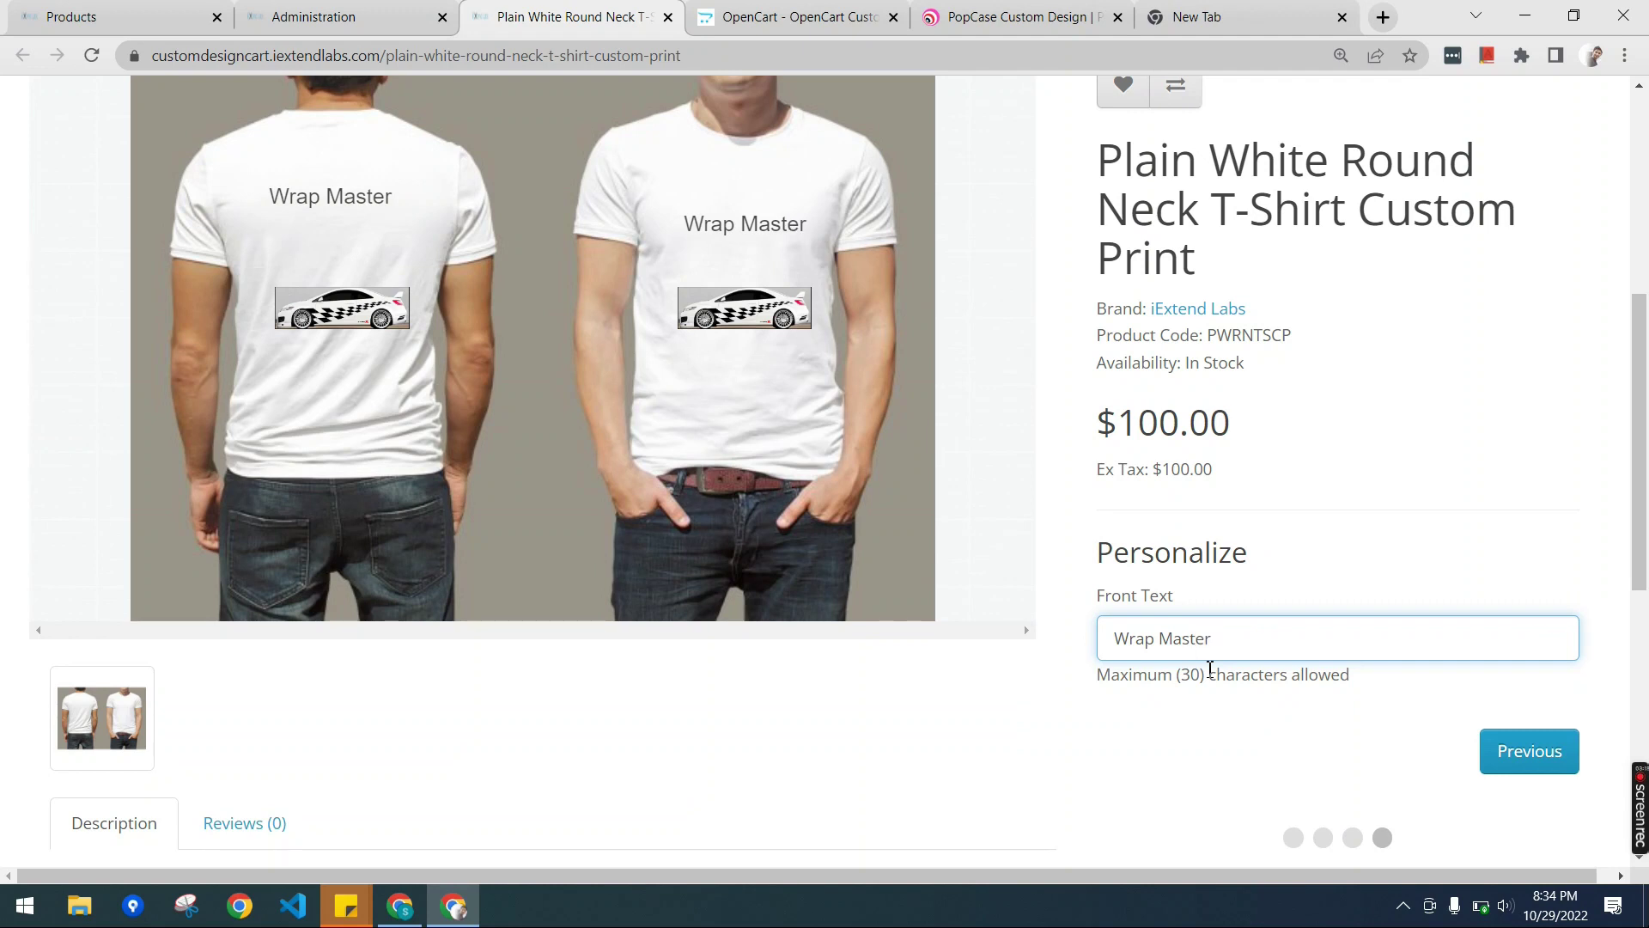
# Step: Check that 'Wrap Master' appears on both the front and back shirt previews
pyautogui.moveTo(685, 225); pyautogui.dragTo(801, 227)
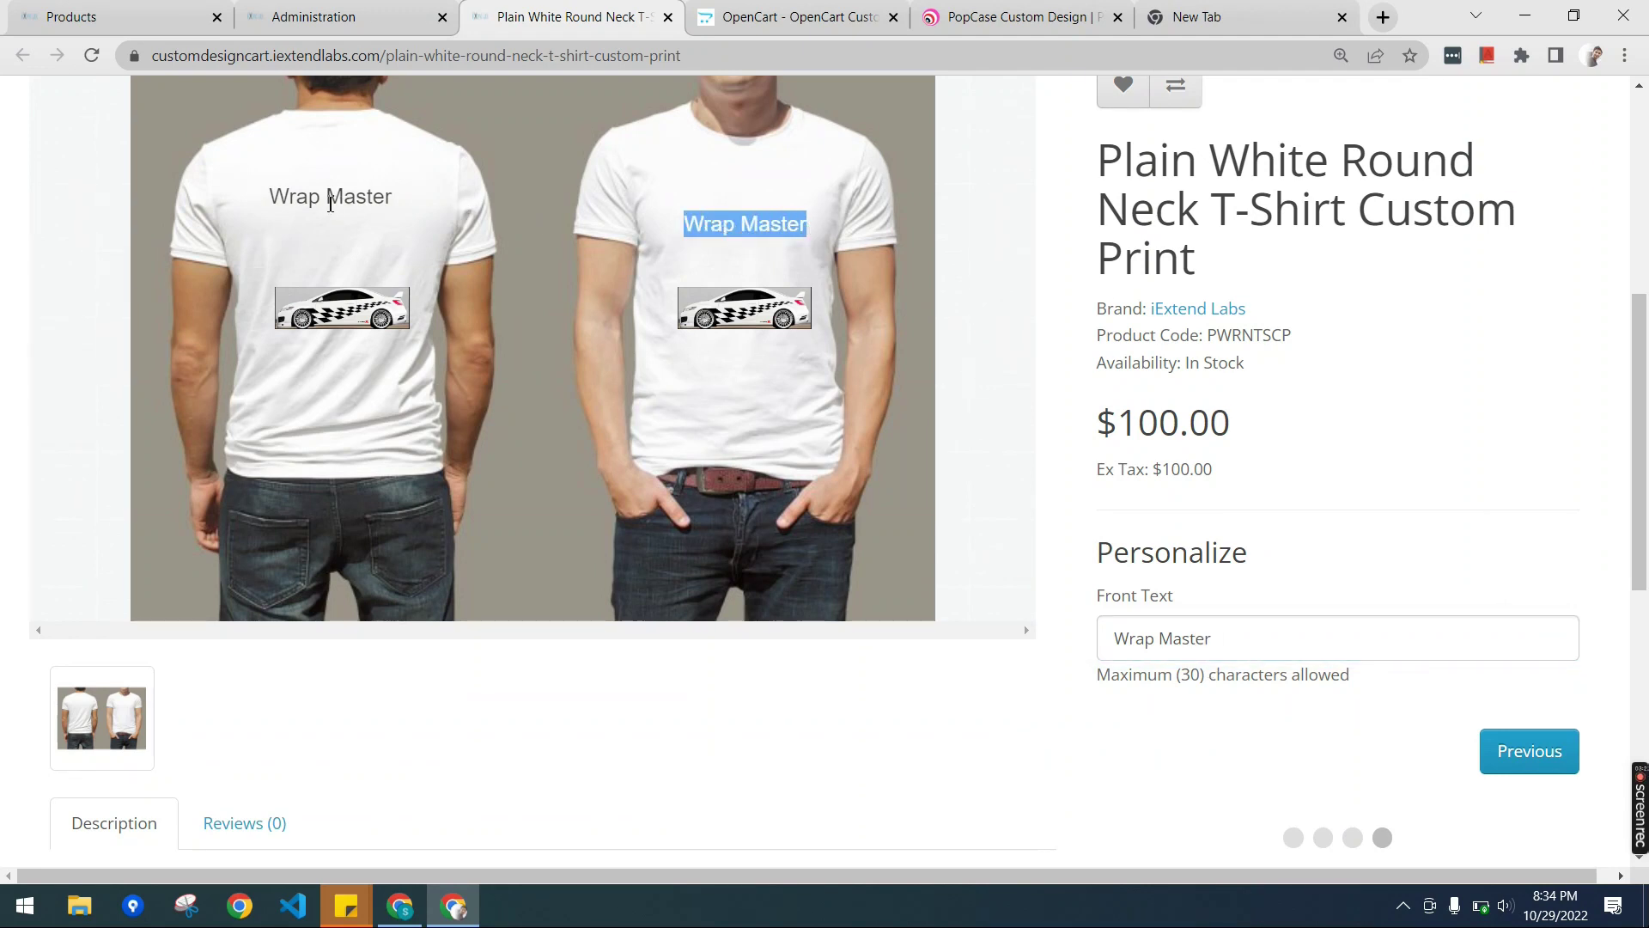
pyautogui.moveTo(278, 203); pyautogui.dragTo(413, 210)
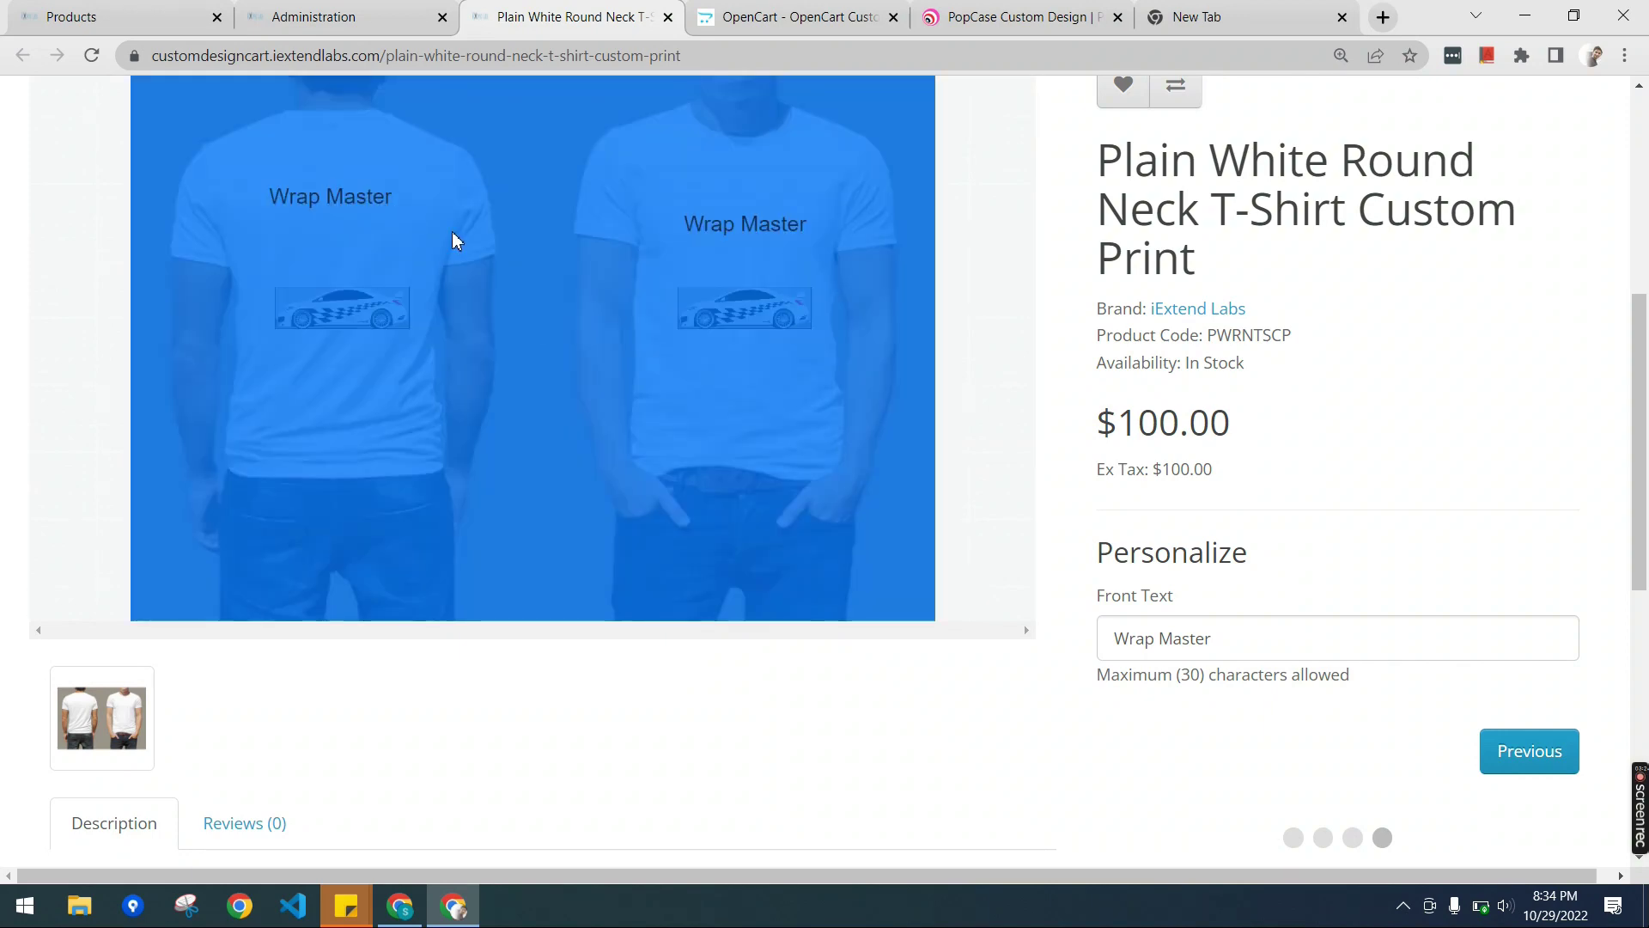
pyautogui.click(1052, 418)
pyautogui.scroll(4, 859, 413)
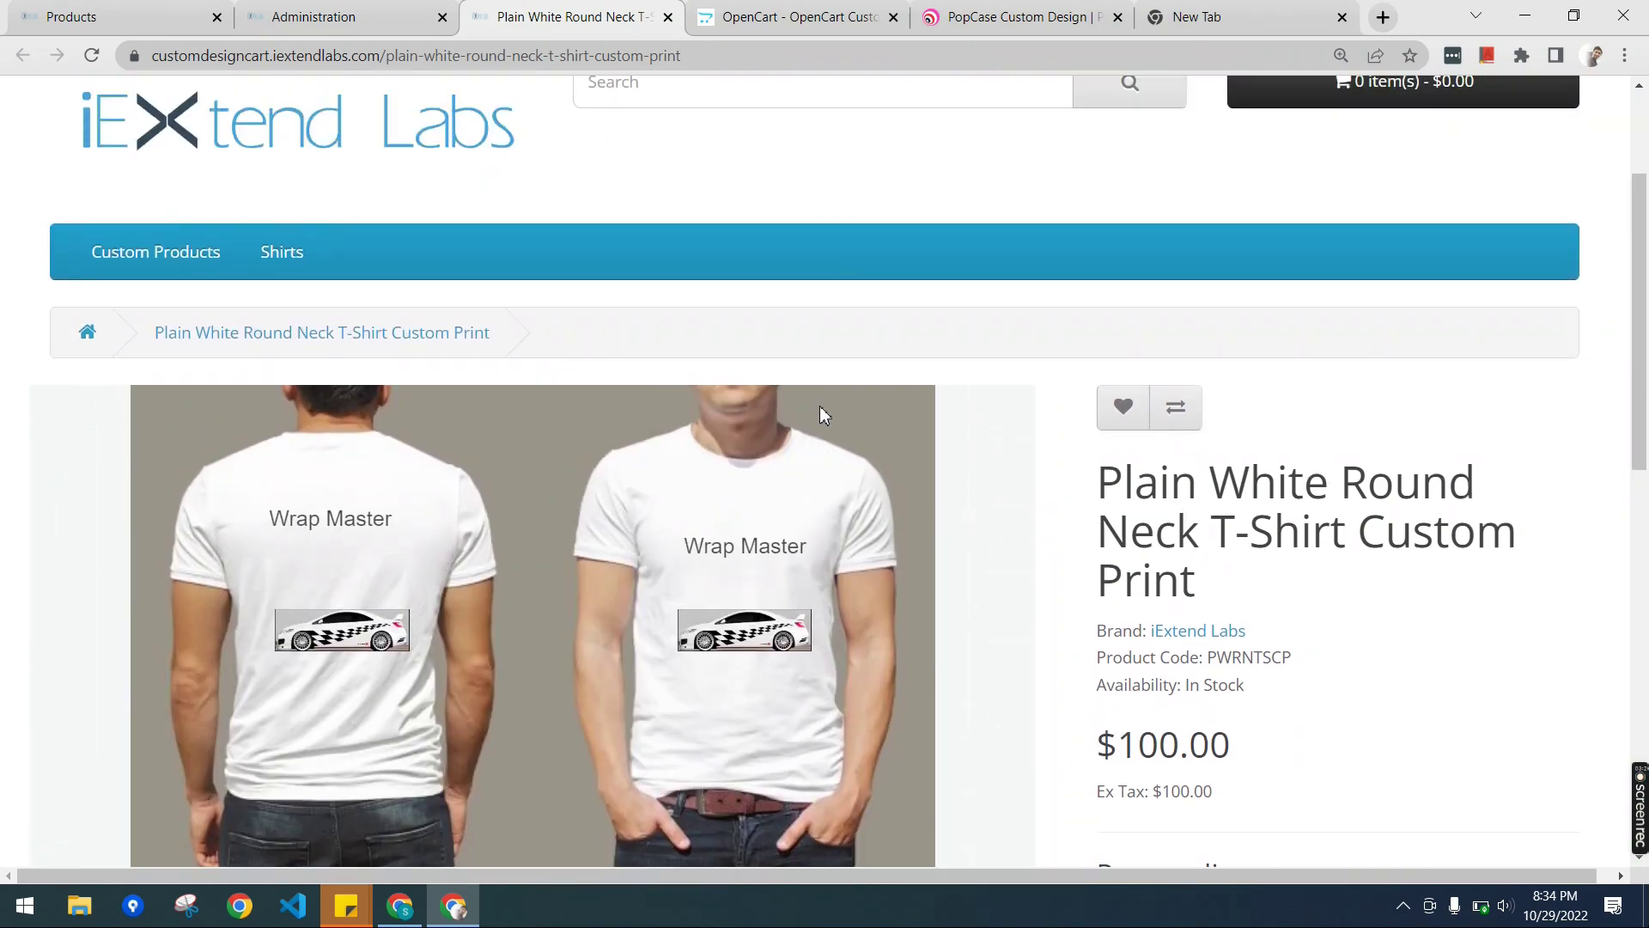
pyautogui.scroll(-2, 807, 425)
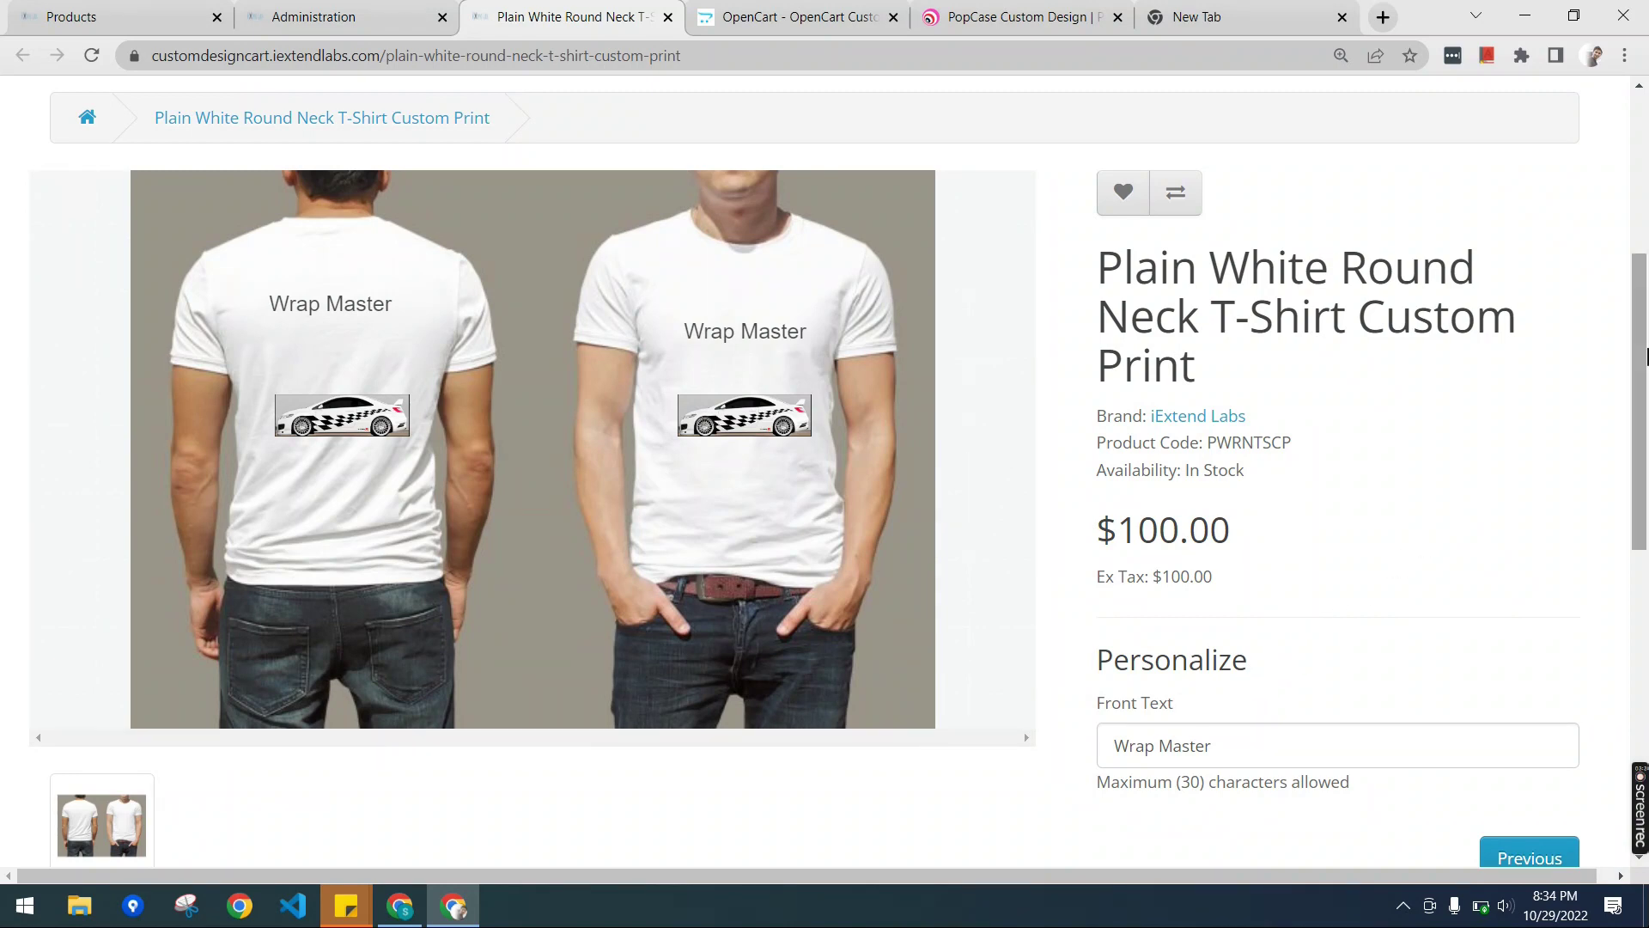
pyautogui.scroll(-1, 1647, 392)
pyautogui.scroll(1, 926, 472)
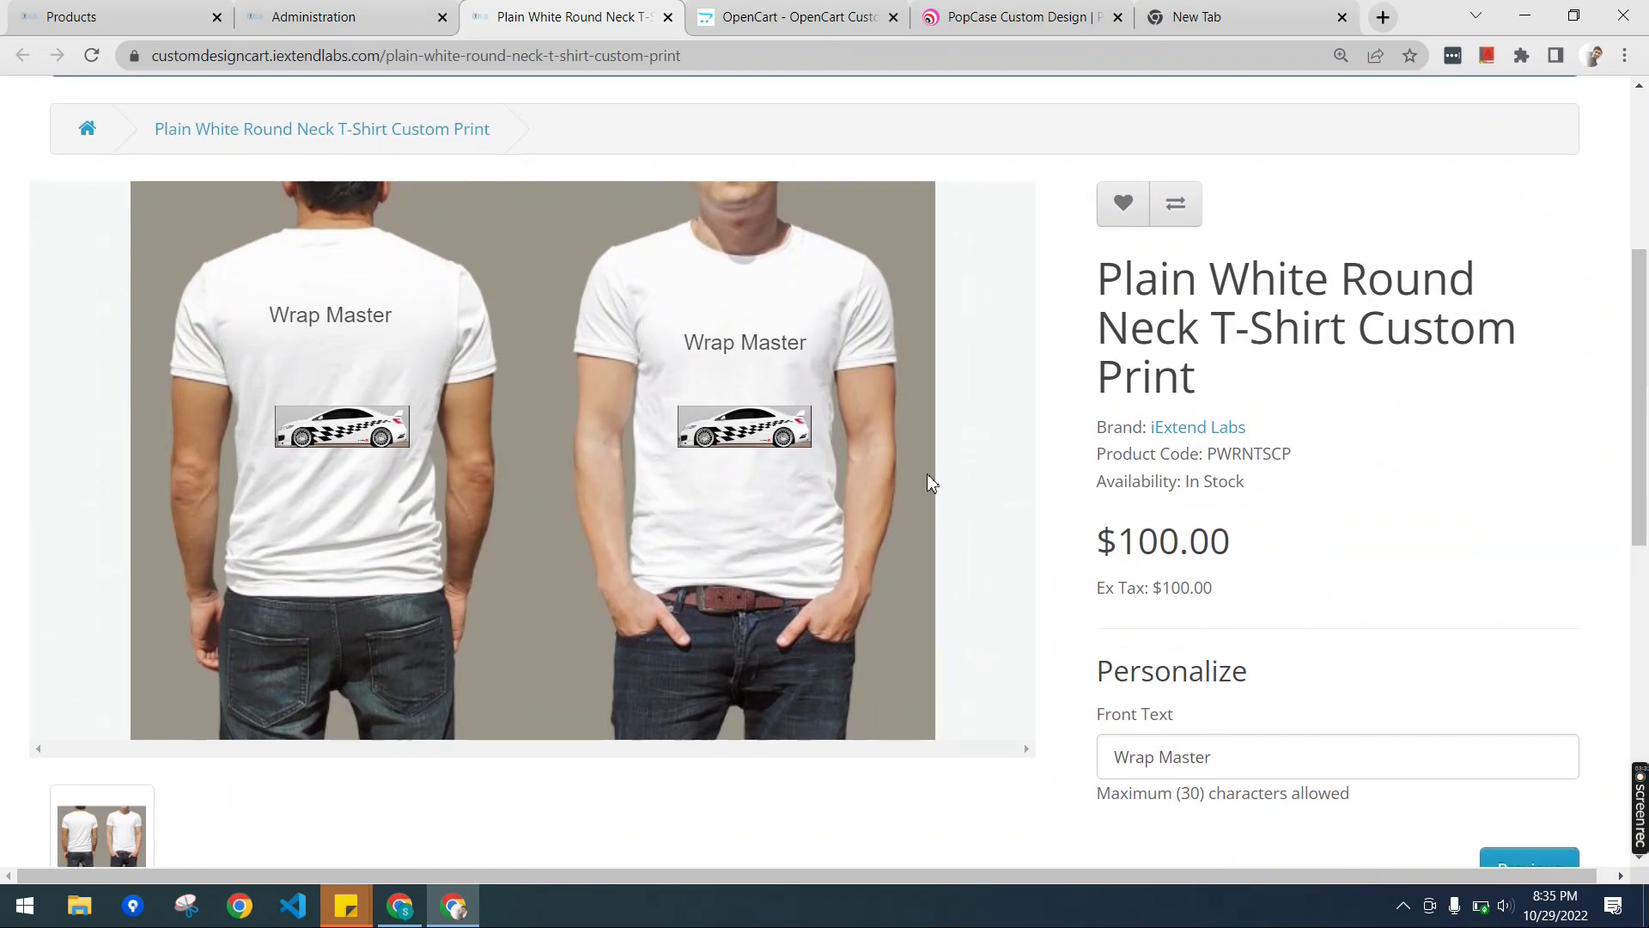
pyautogui.scroll(-2, 1289, 640)
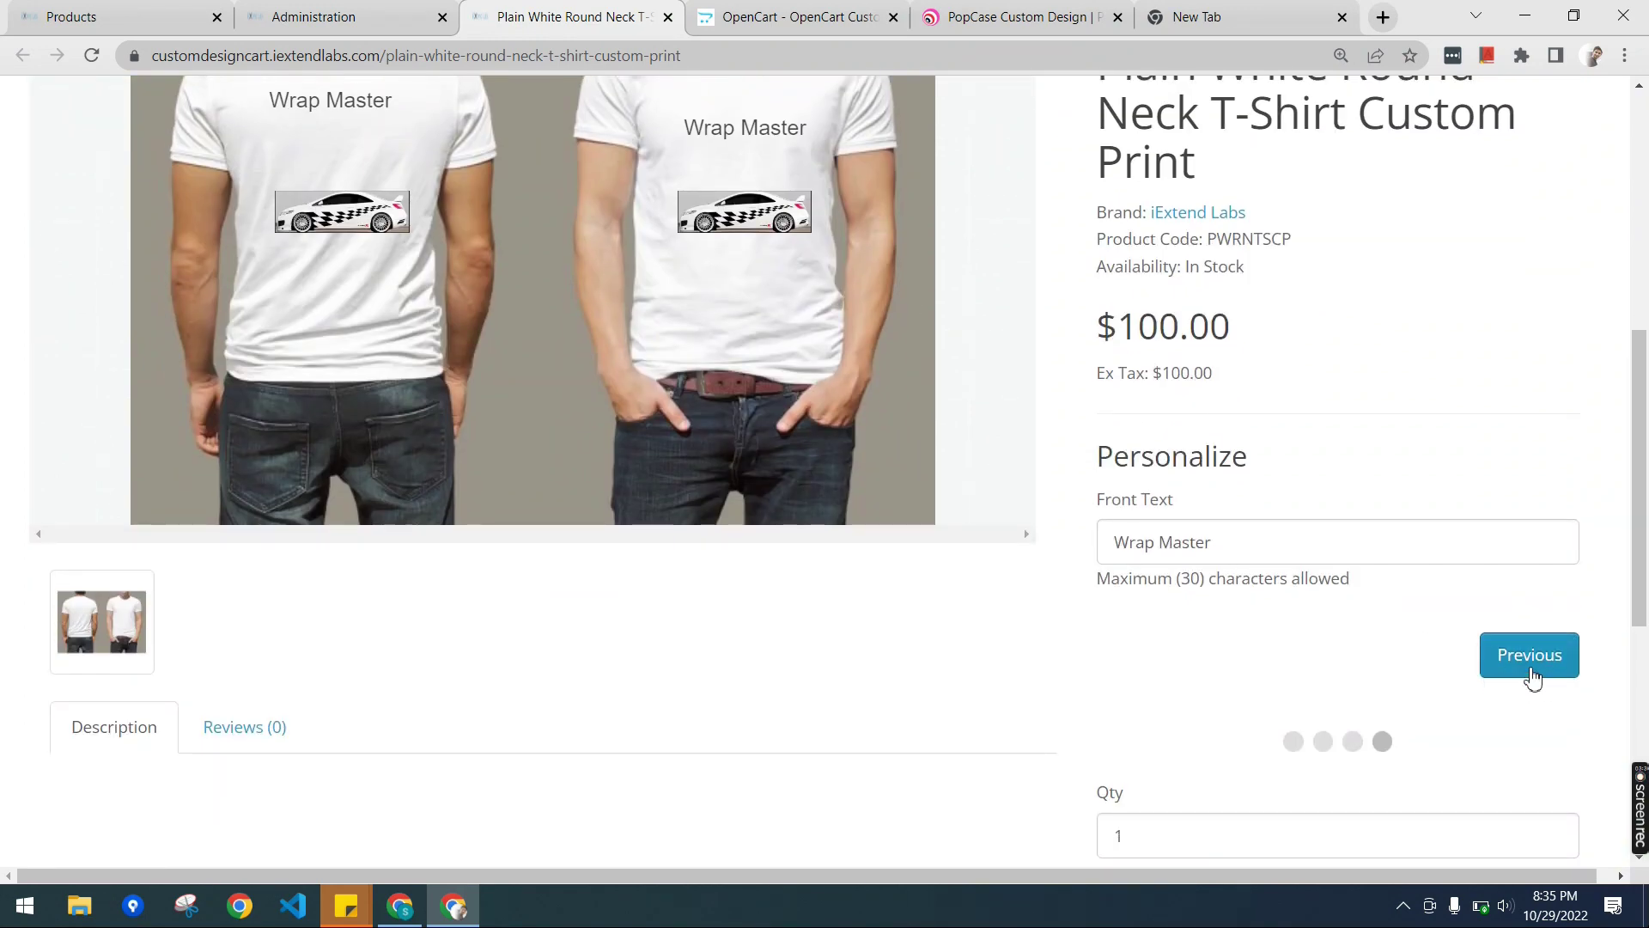
pyautogui.scroll(-1, 1452, 687)
pyautogui.scroll(-2, 1452, 687)
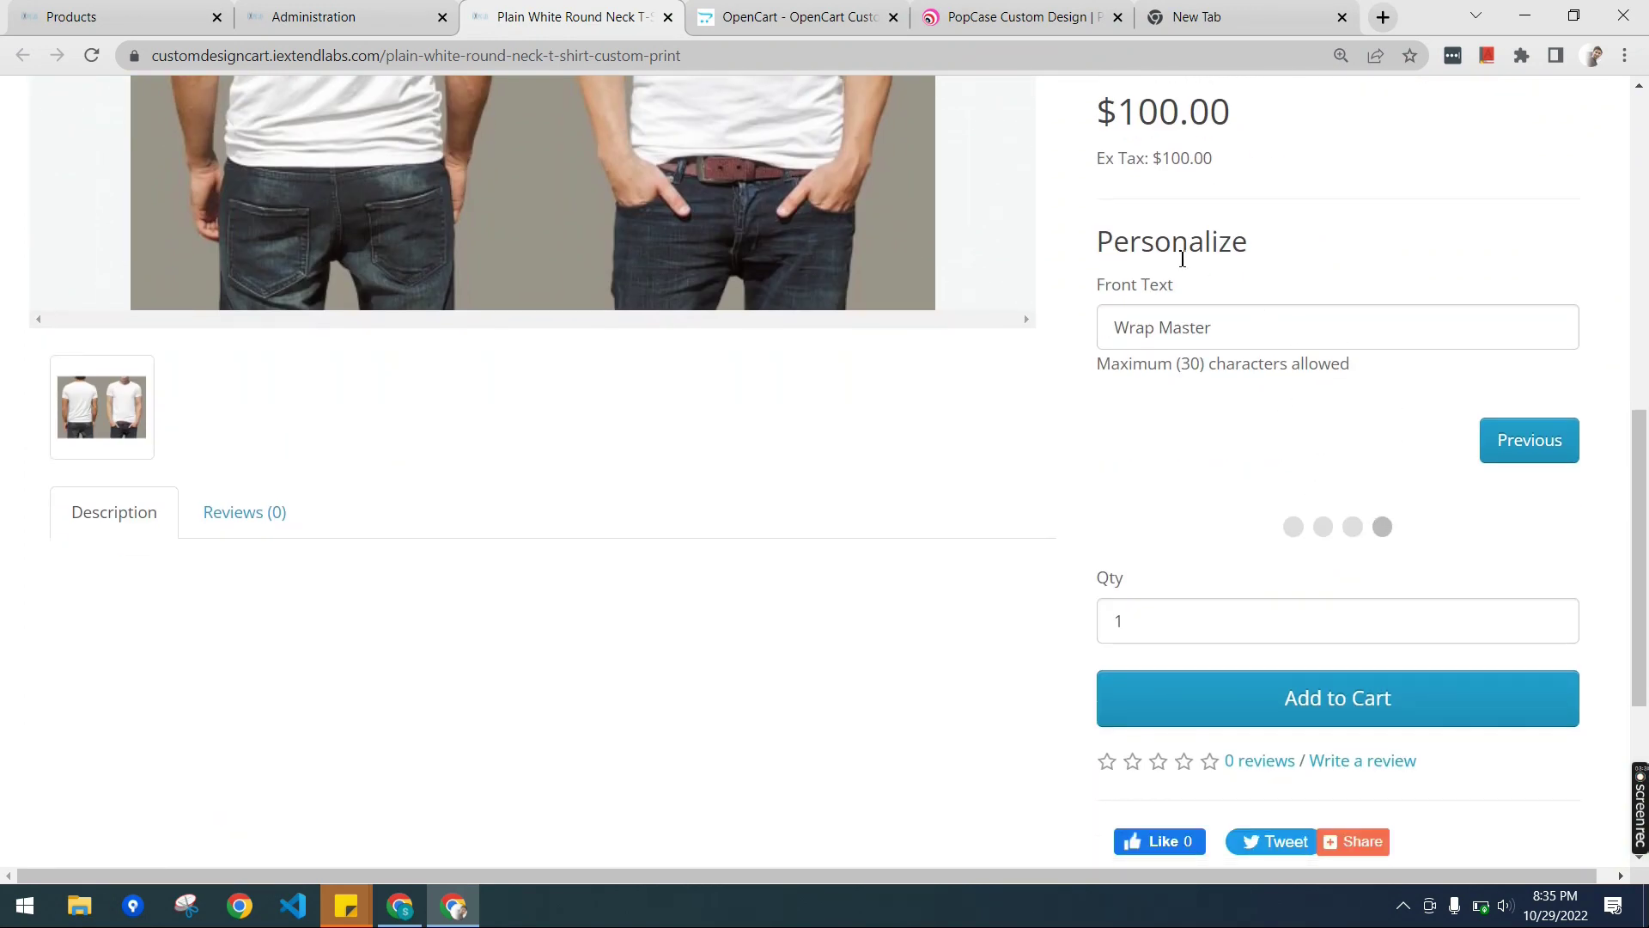
# Step: Add the personalised T-shirt to the cart, showing 1 item(s) - $100.00
pyautogui.doubleClick(1119, 241)
pyautogui.click(1441, 715)
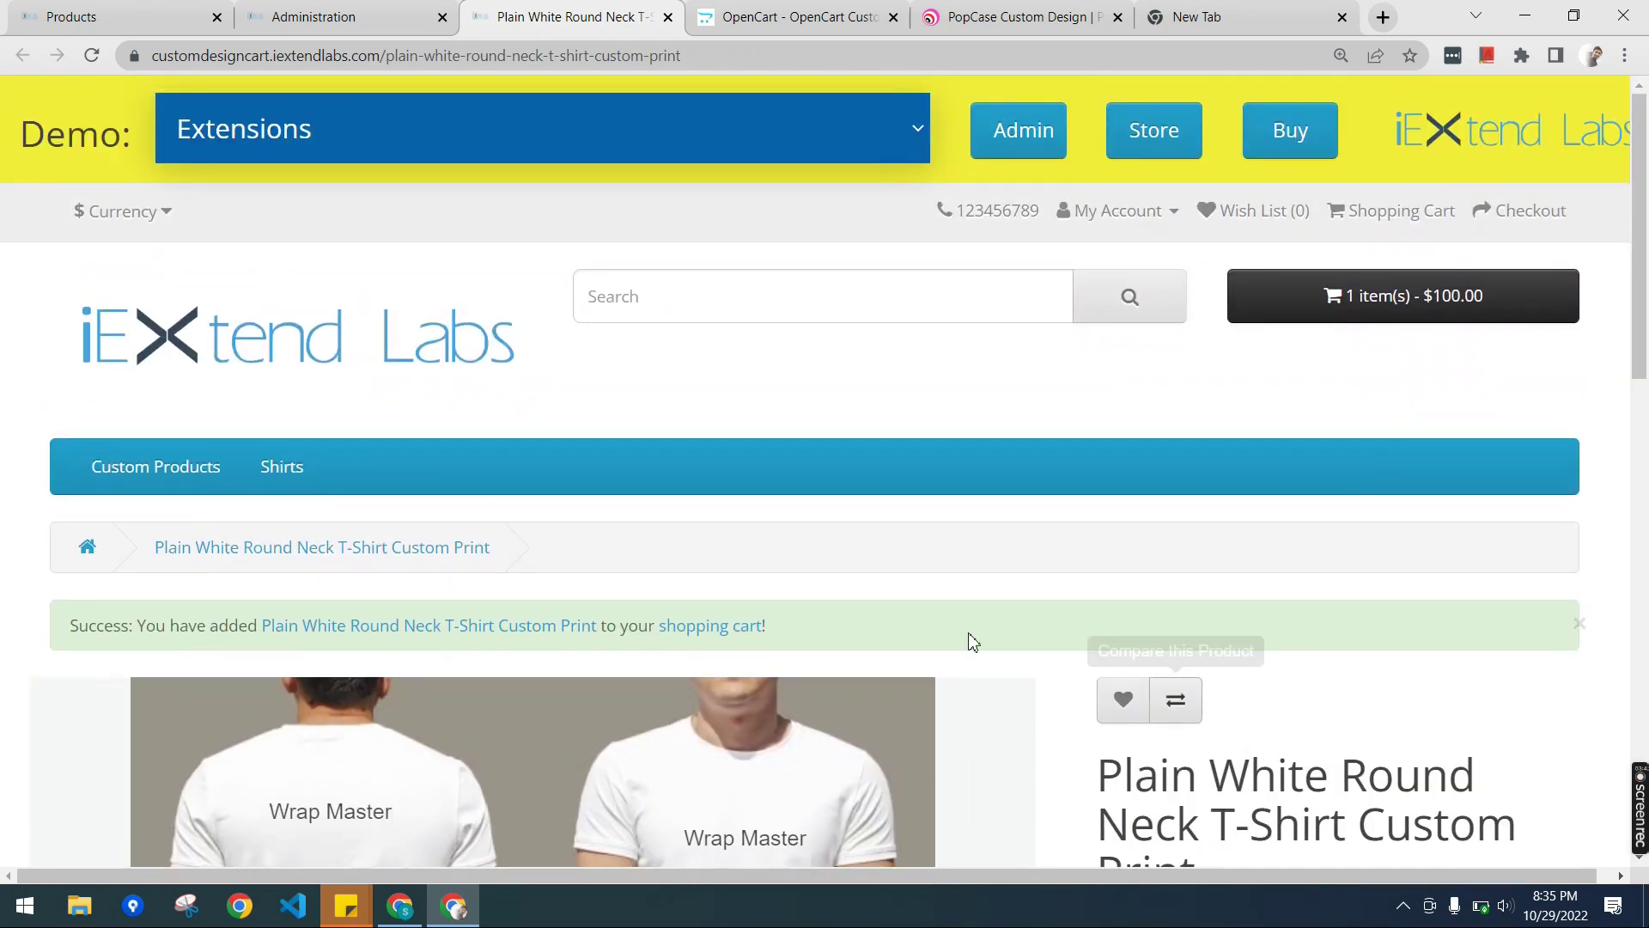
pyautogui.scroll(-3, 1230, 541)
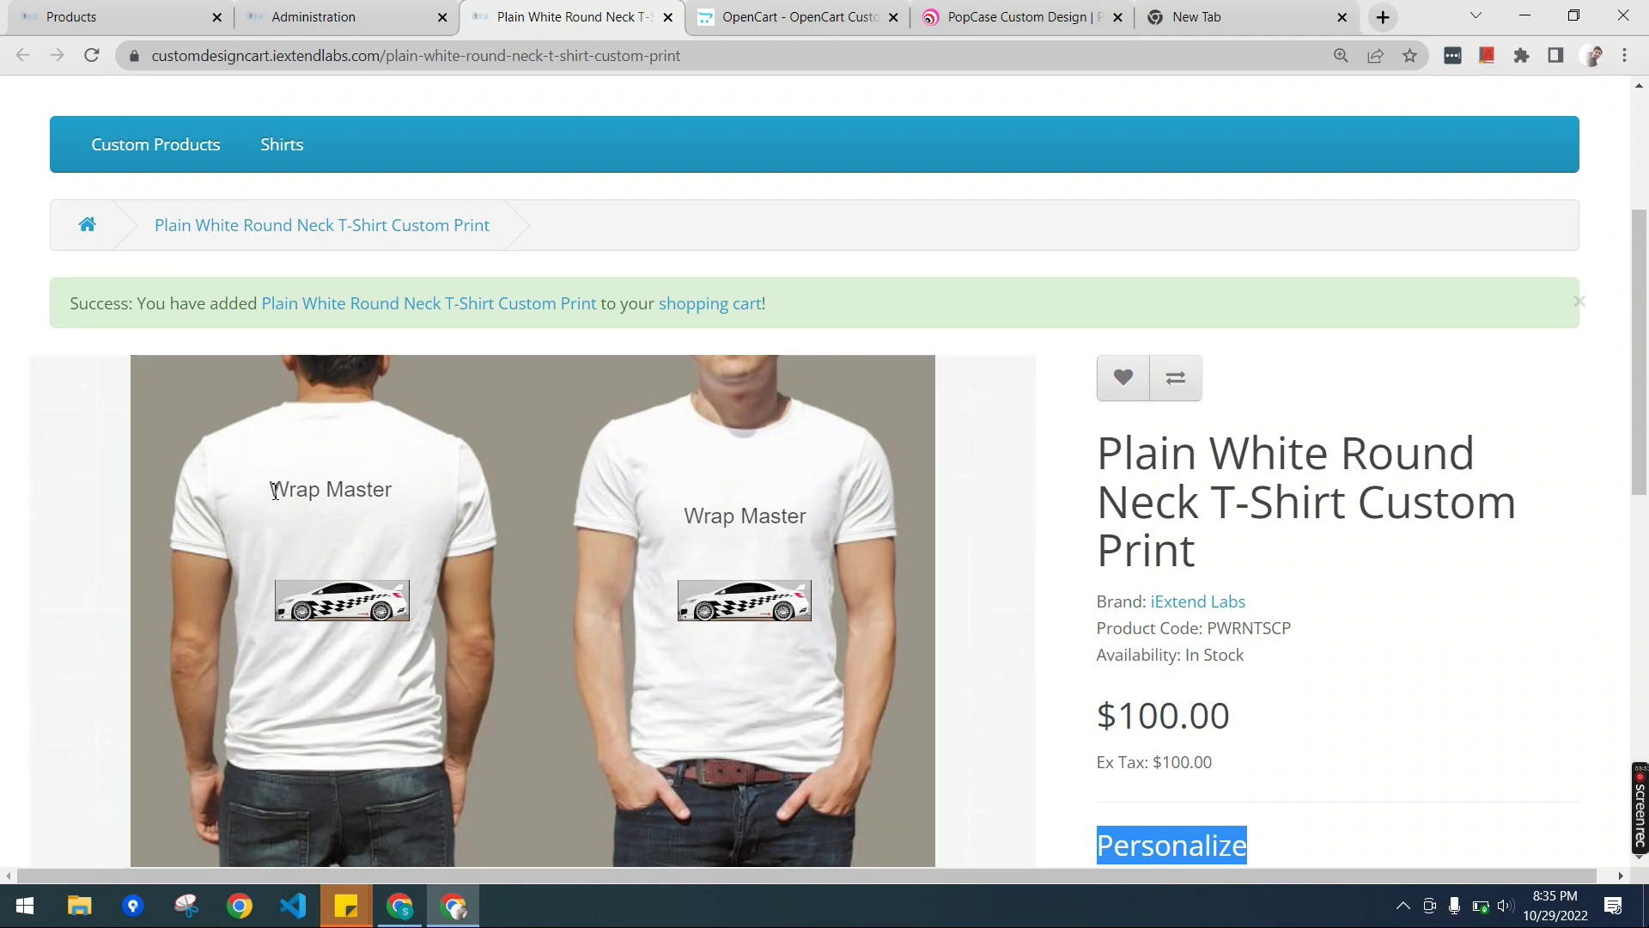
pyautogui.scroll(4, 1495, 405)
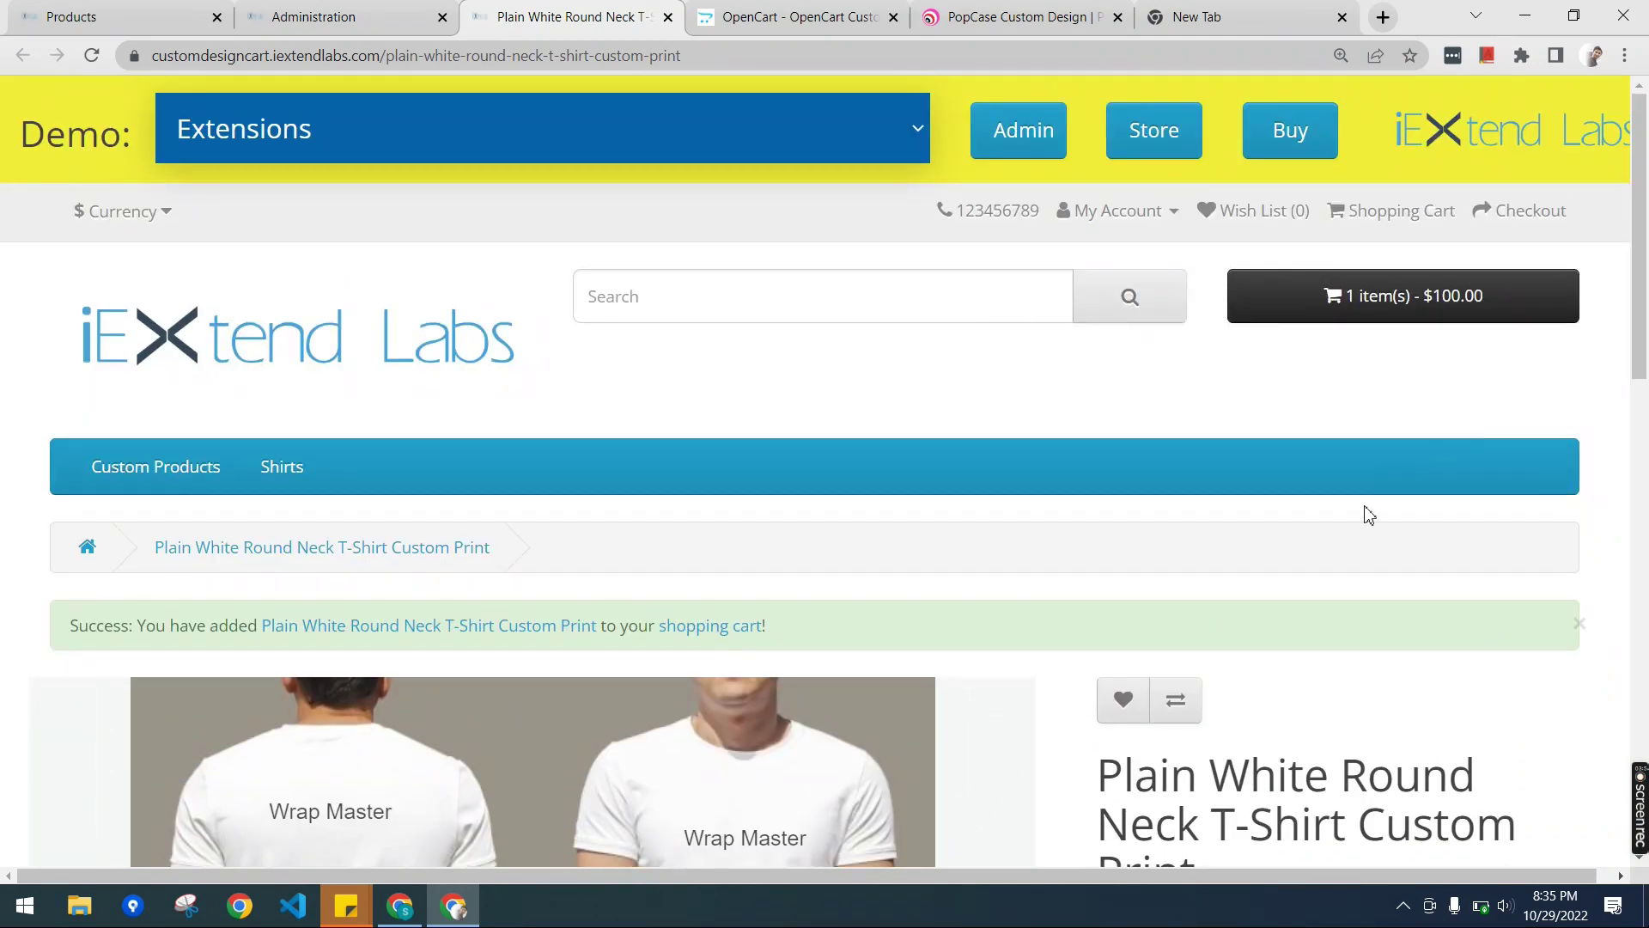
# Step: Review the cart's Capture.PNG image and Wrap Master text options, then go to checkout
pyautogui.click(1419, 301)
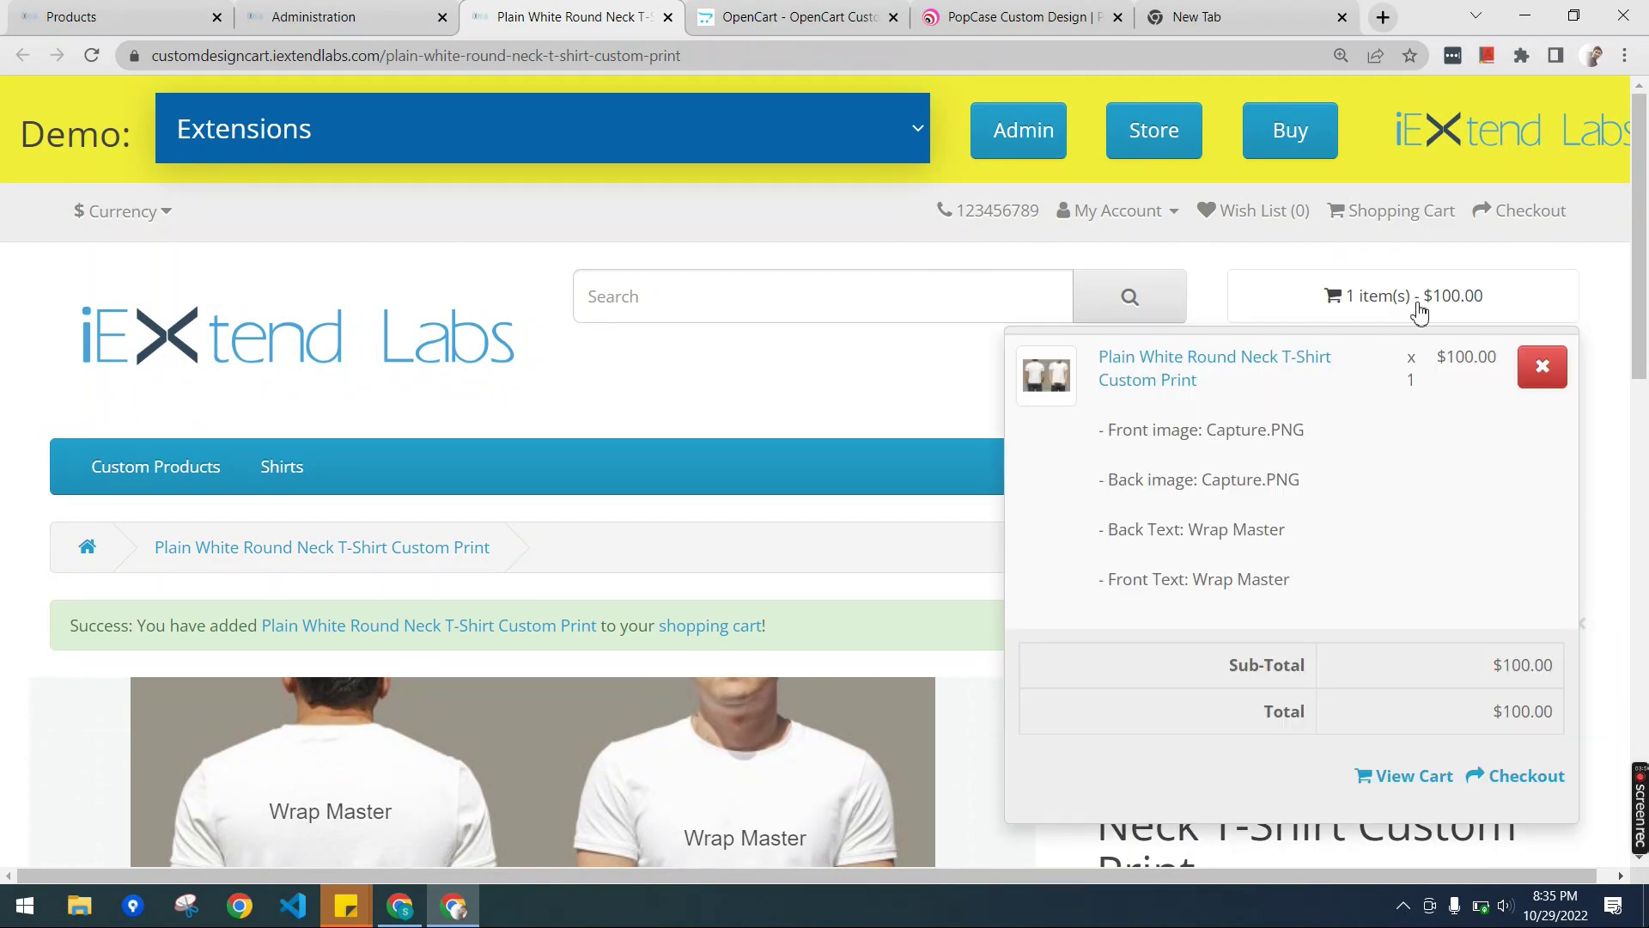
pyautogui.scroll(-1, 1384, 486)
pyautogui.moveTo(1109, 332); pyautogui.dragTo(1301, 477)
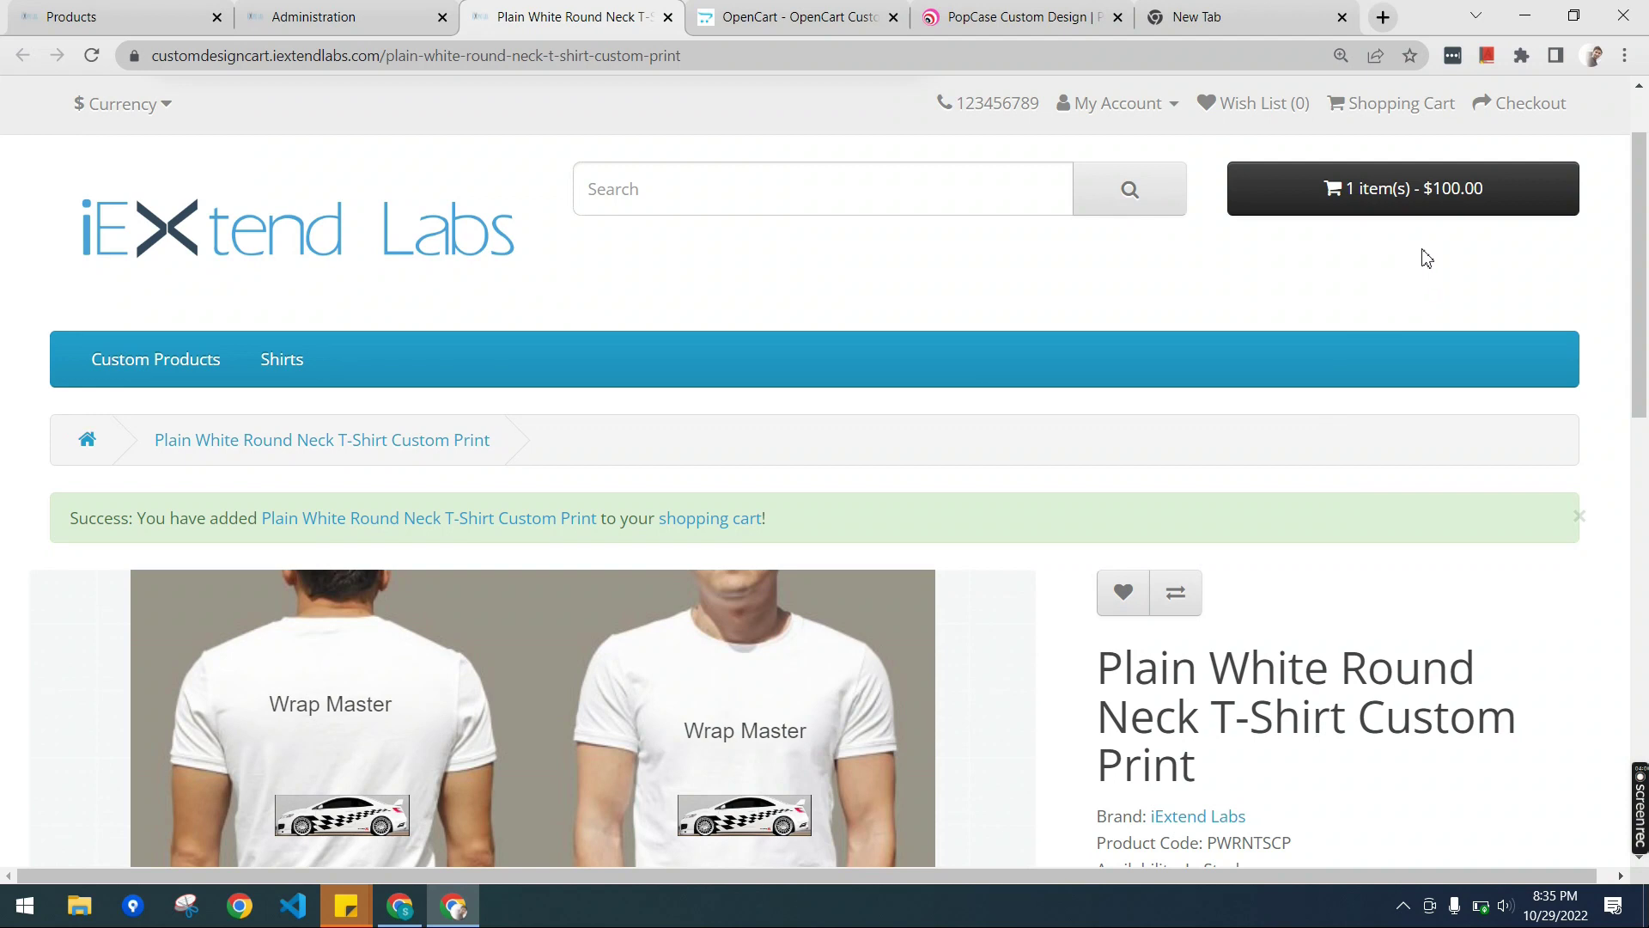
pyautogui.click(1443, 204)
pyautogui.click(1354, 451)
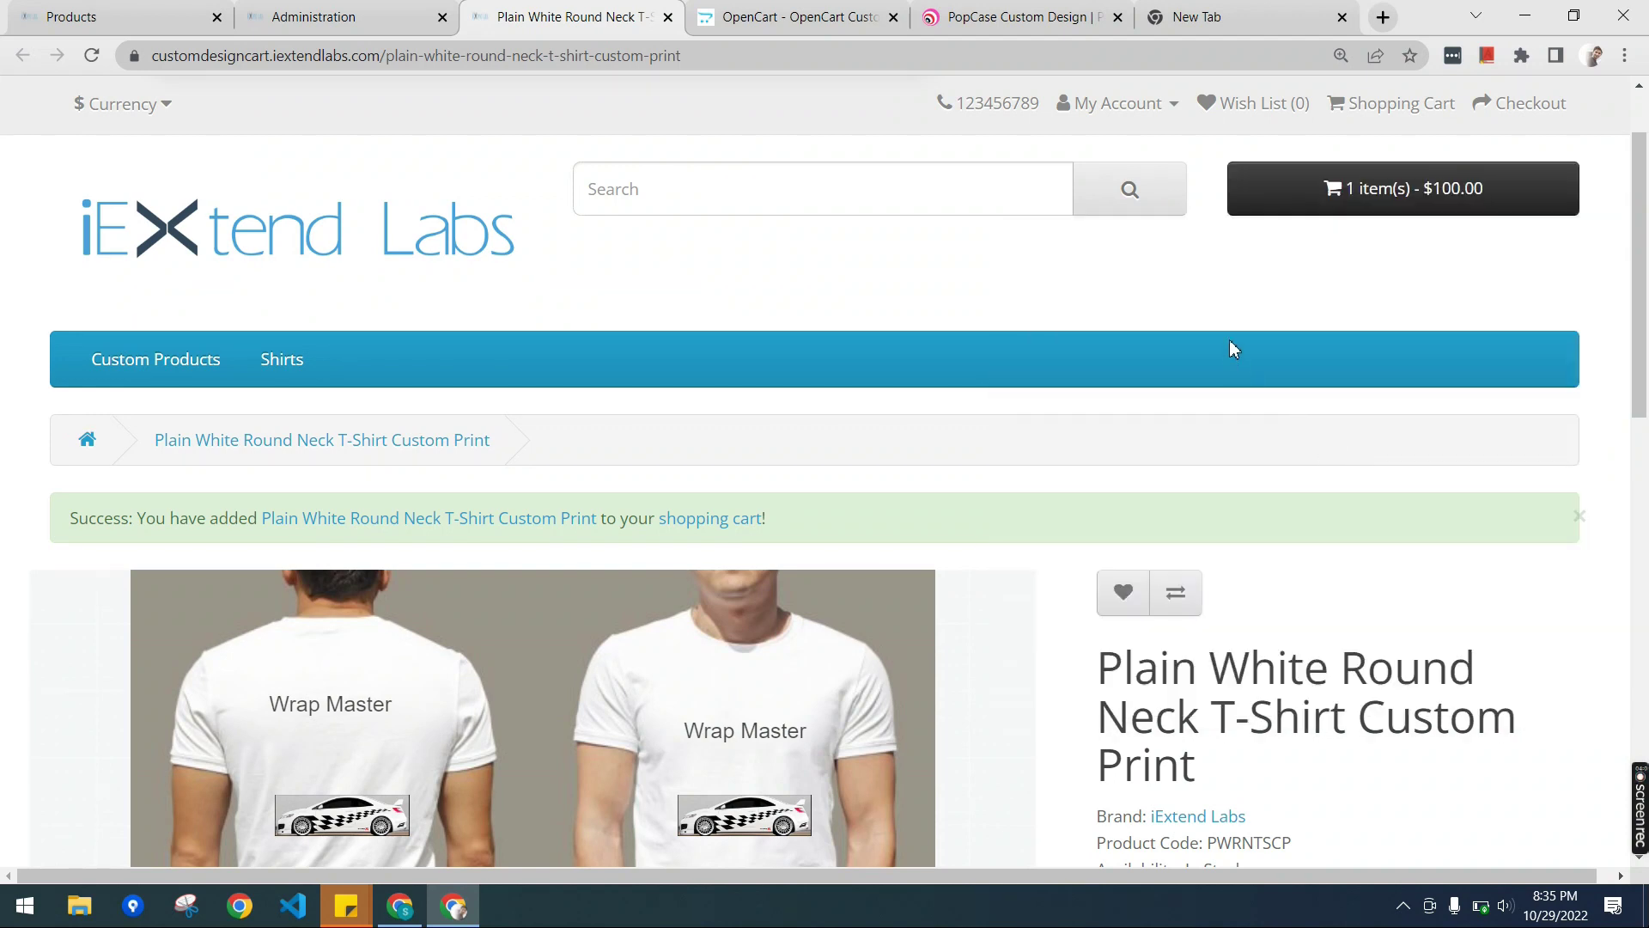
pyautogui.click(1406, 212)
pyautogui.click(1423, 493)
pyautogui.click(1455, 204)
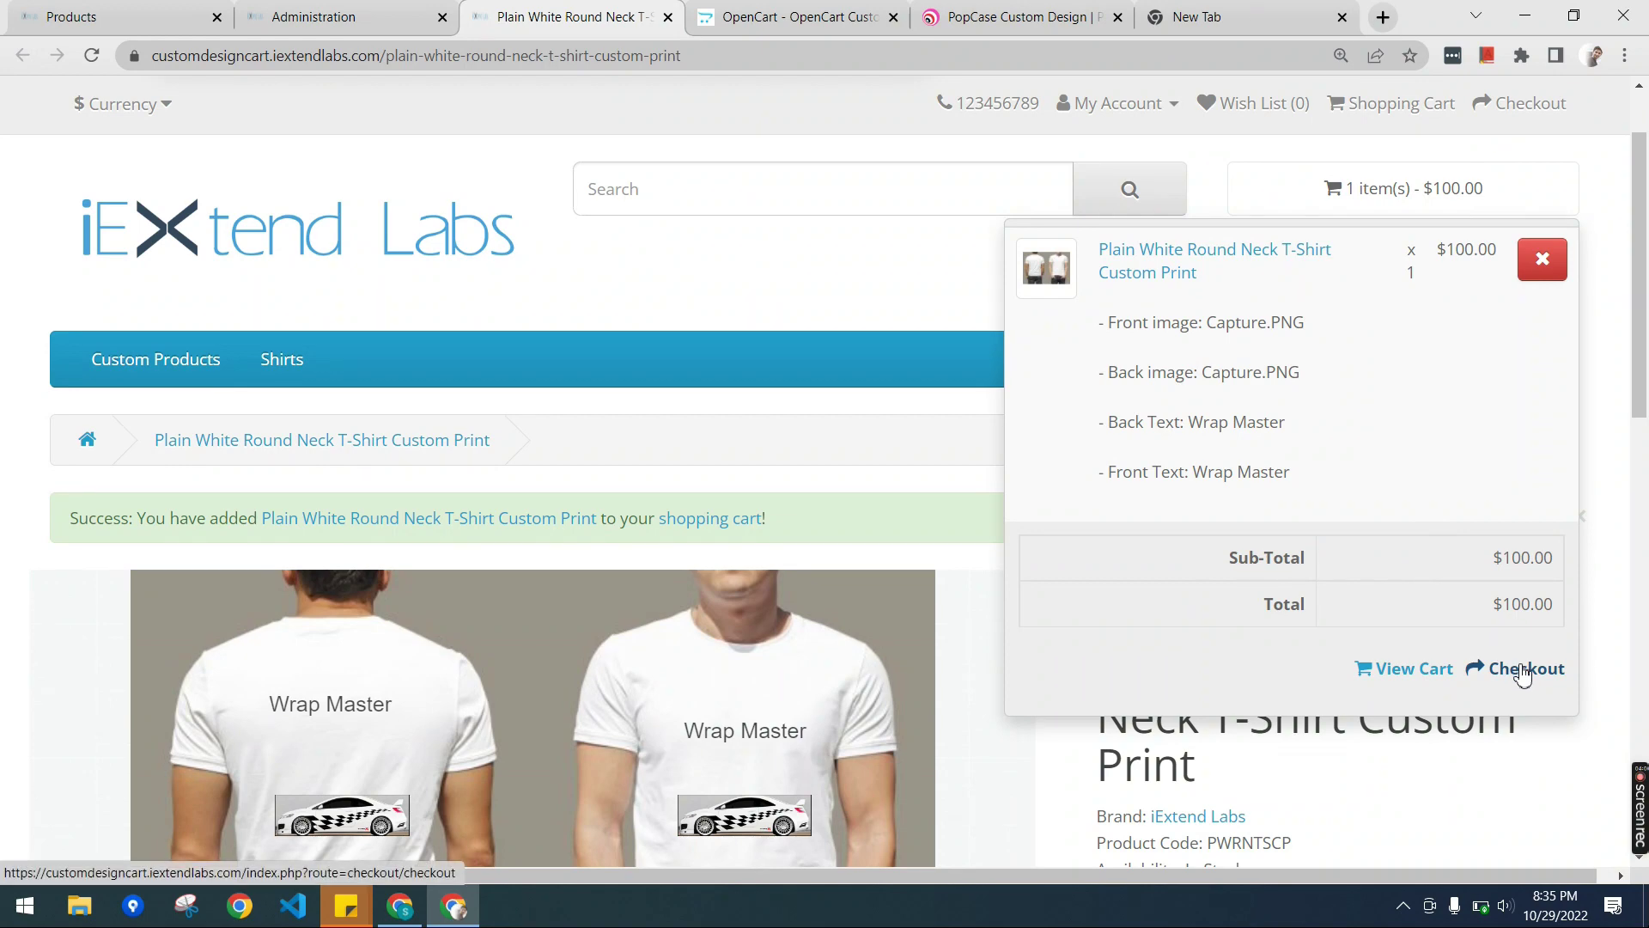
pyautogui.click(1523, 676)
# Step: Choose guest checkout and continue to the billing details form
pyautogui.scroll(-5, 573, 425)
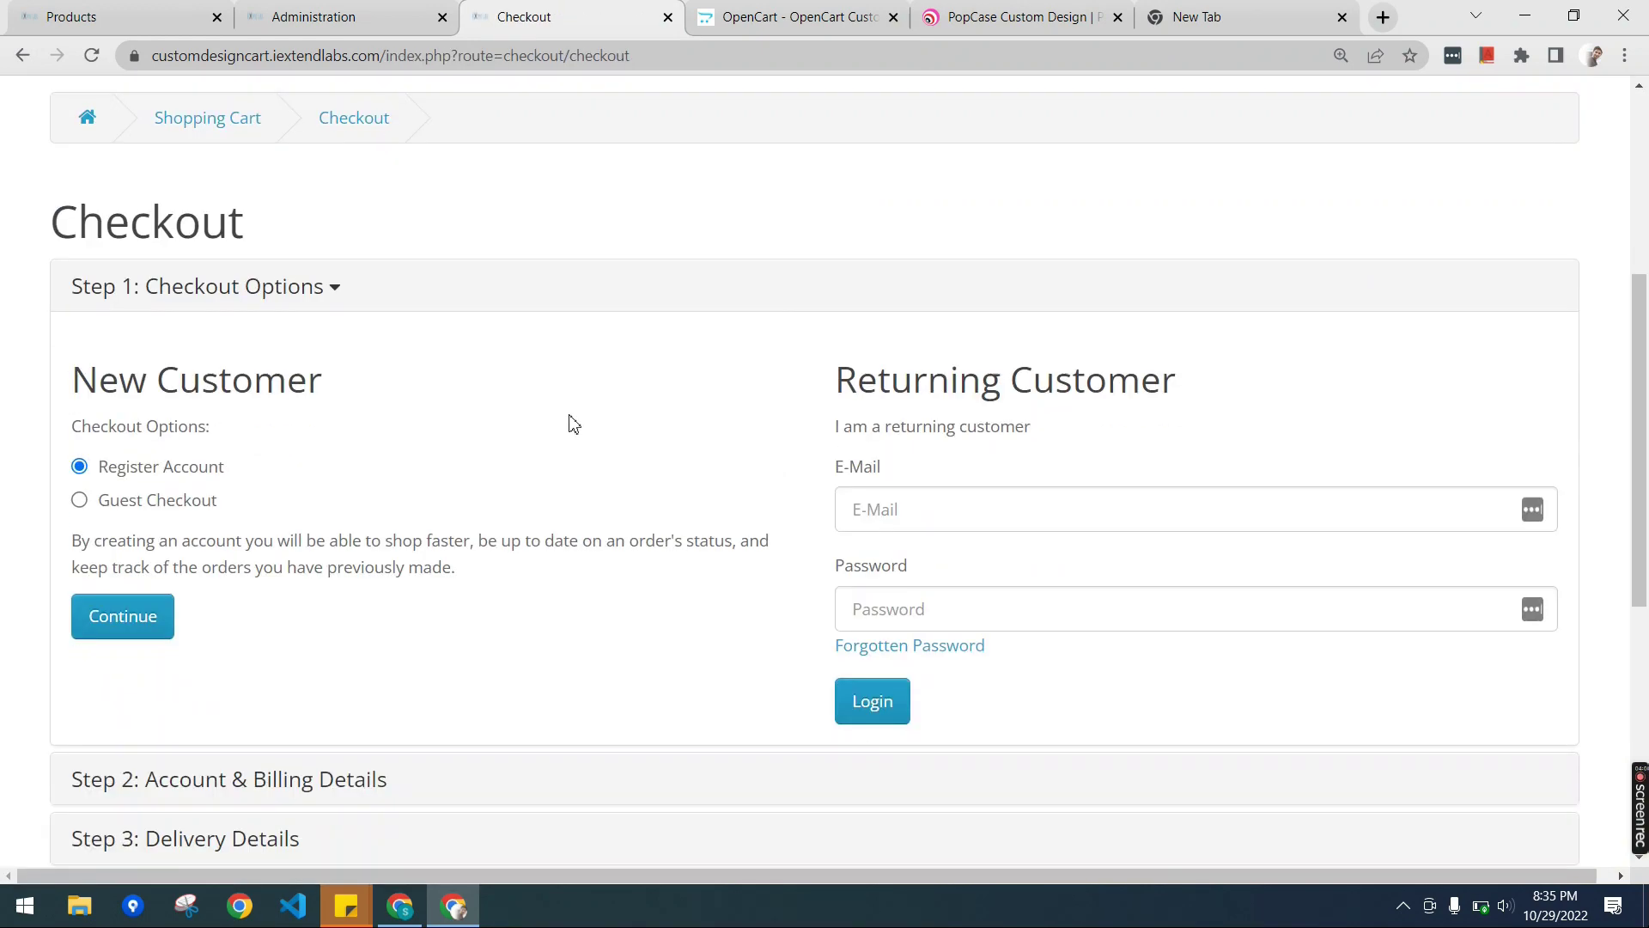
pyautogui.scroll(-2, 228, 534)
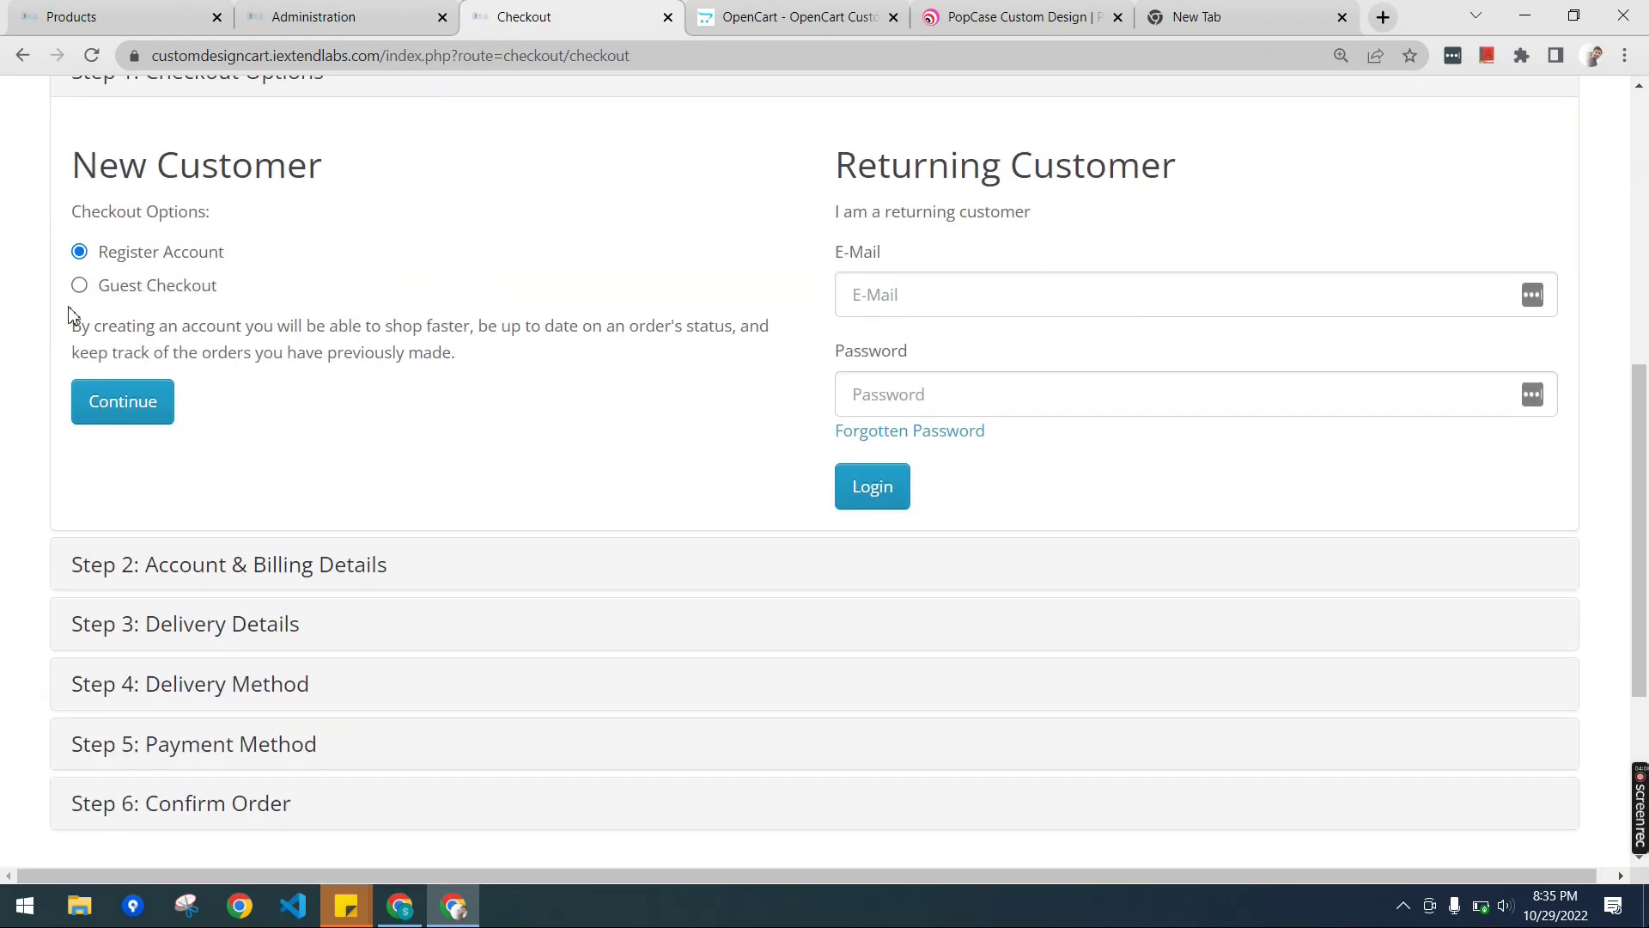
pyautogui.click(177, 285)
pyautogui.click(141, 414)
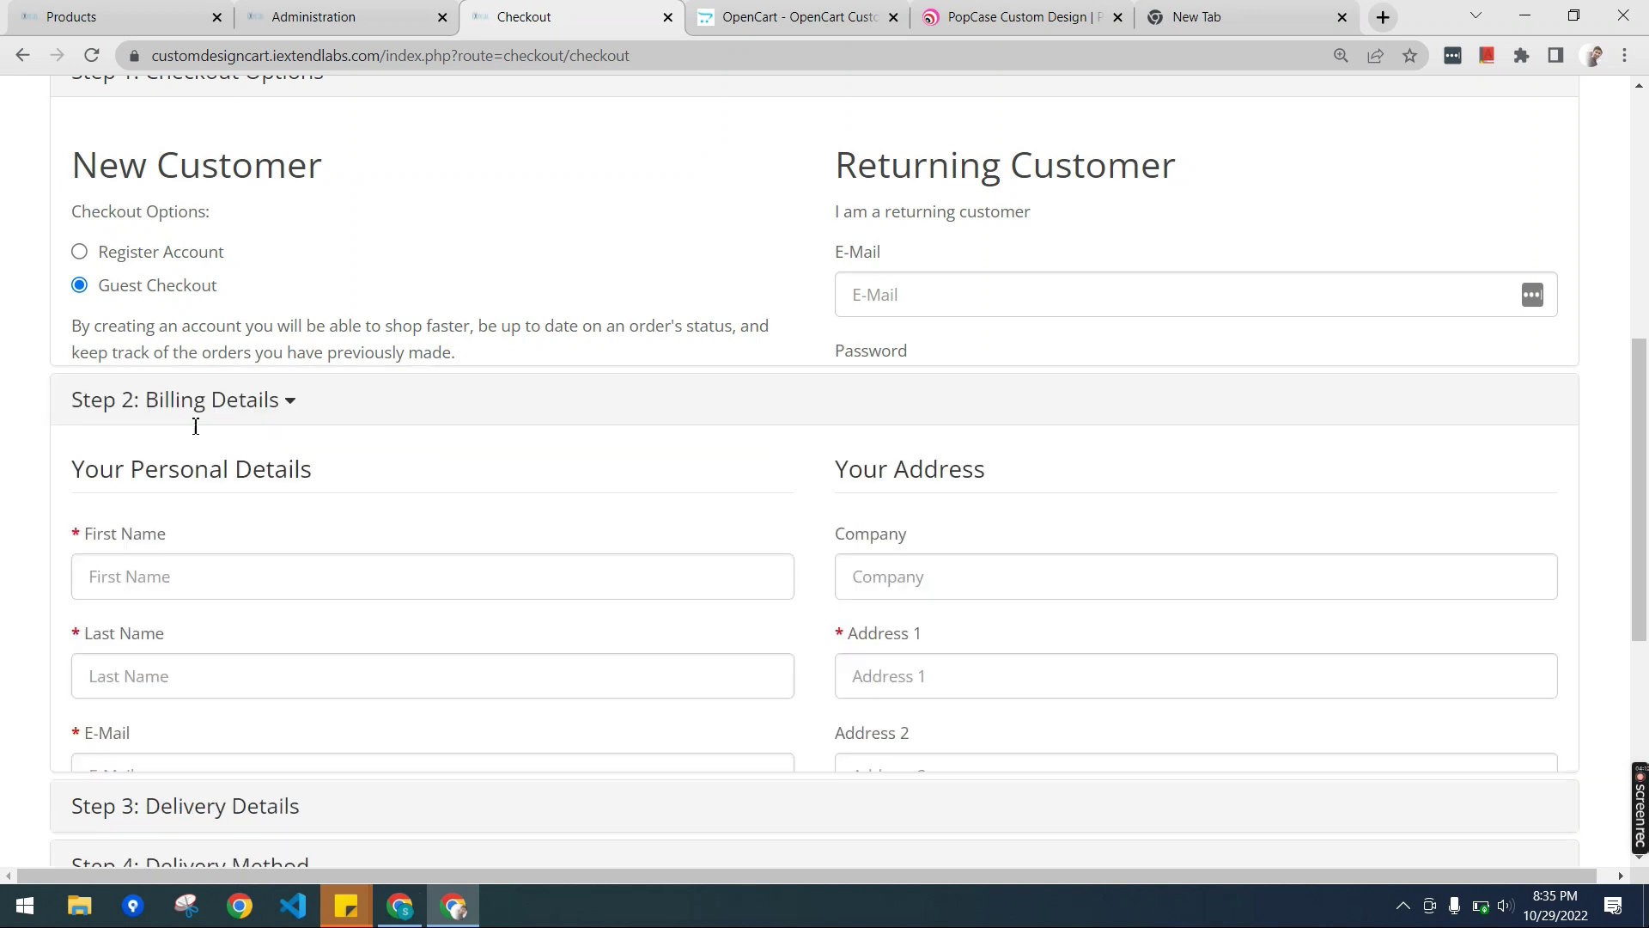
# Step: Enter the customer's first name, last name, e-mail address and telephone number
pyautogui.click(182, 314)
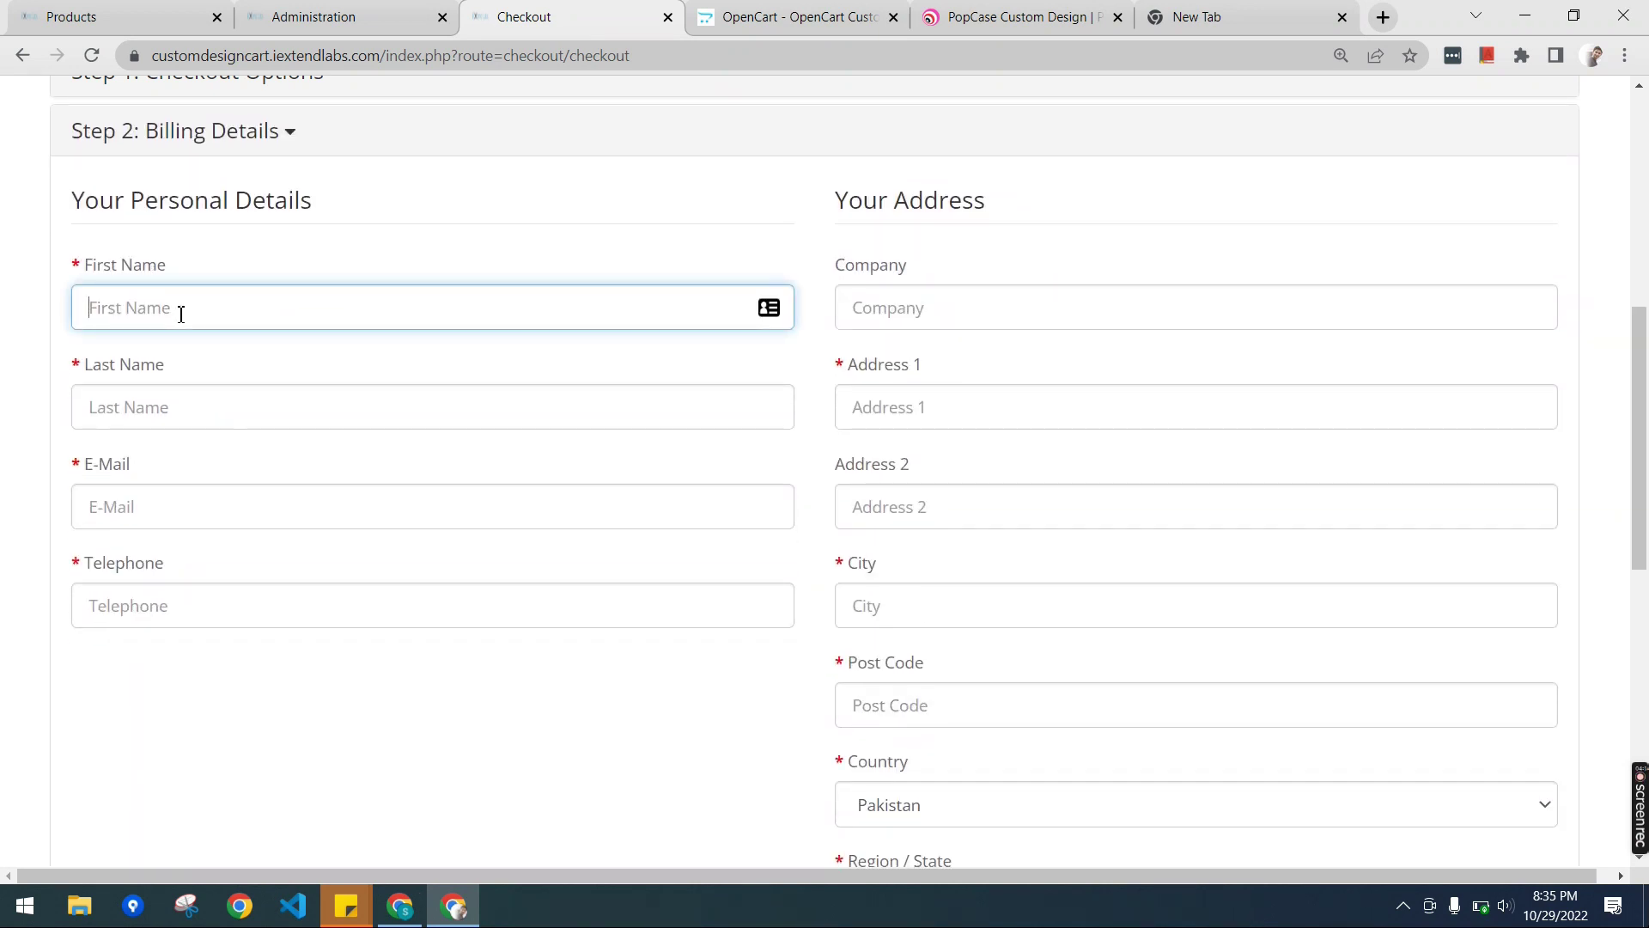
pyautogui.write('saqib')
pyautogui.press('Tab')
pyautogui.write('a')
pyautogui.press('Tab')
pyautogui.write('l')
pyautogui.press('BackSpace')
pyautogui.write('linkto')
pyautogui.press('Down')
pyautogui.press('Return')
pyautogui.press('Tab')
pyautogui.write('06656565')
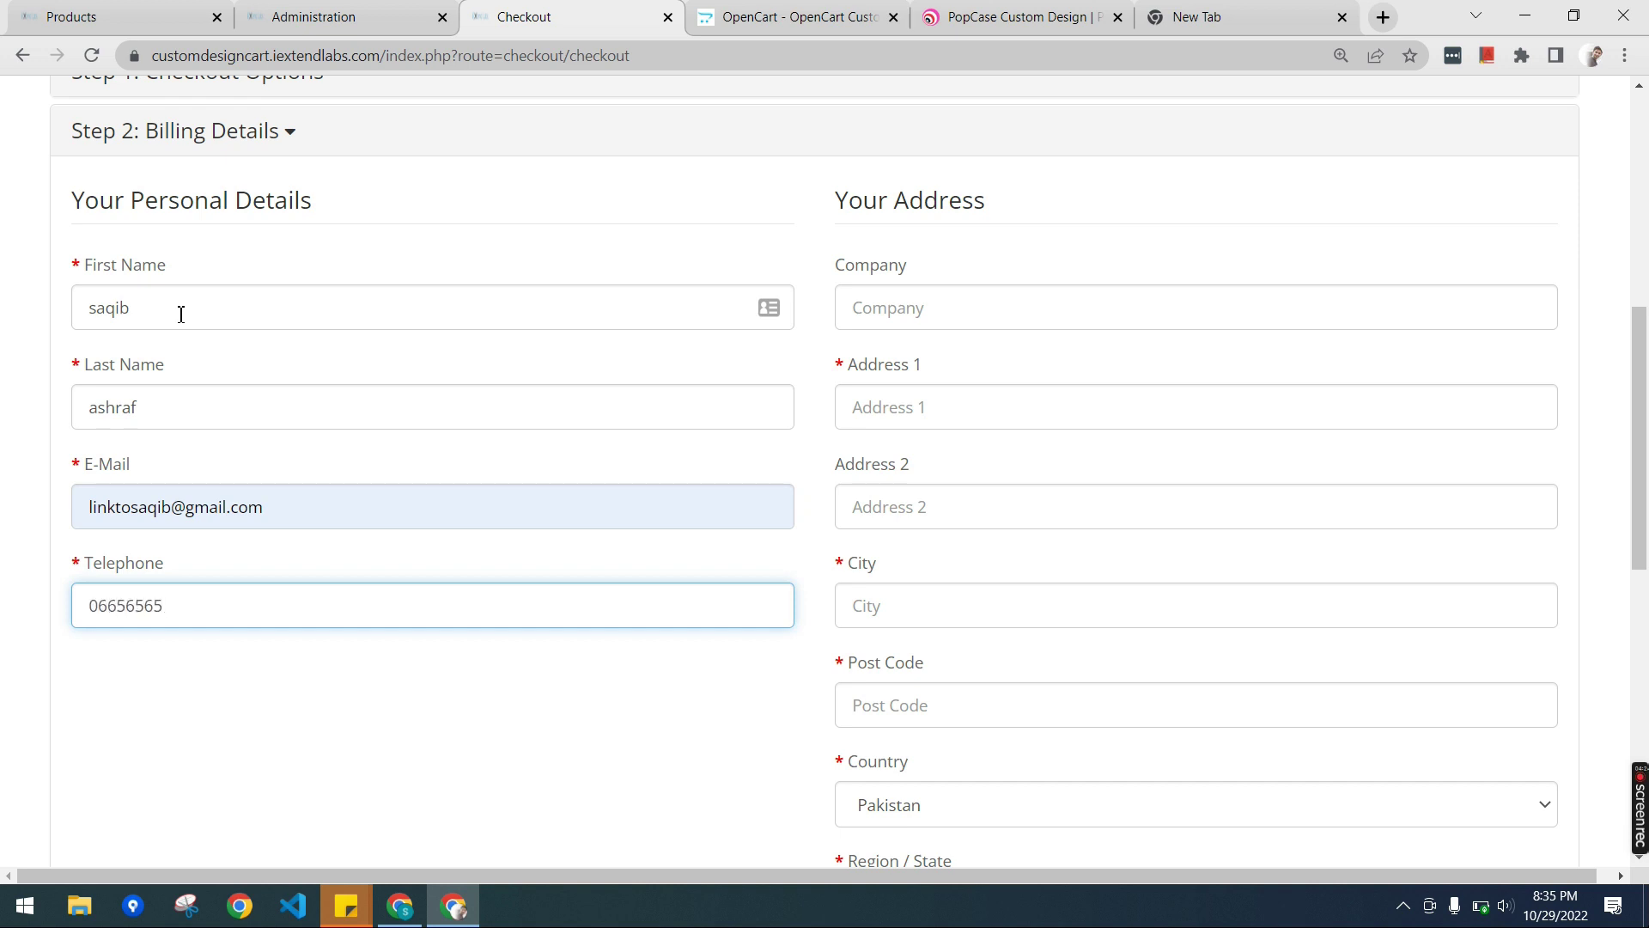
# Step: Fill in address, city and post code, pick region Balochistan, and submit billing details
pyautogui.click(958, 407)
pyautogui.scroll(-4, 962, 404)
pyautogui.write('test')
pyautogui.click(934, 288)
pyautogui.write('test')
pyautogui.click(938, 380)
pyautogui.write('234324')
pyautogui.click(965, 583)
pyautogui.click(938, 643)
pyautogui.scroll(-4, 1365, 559)
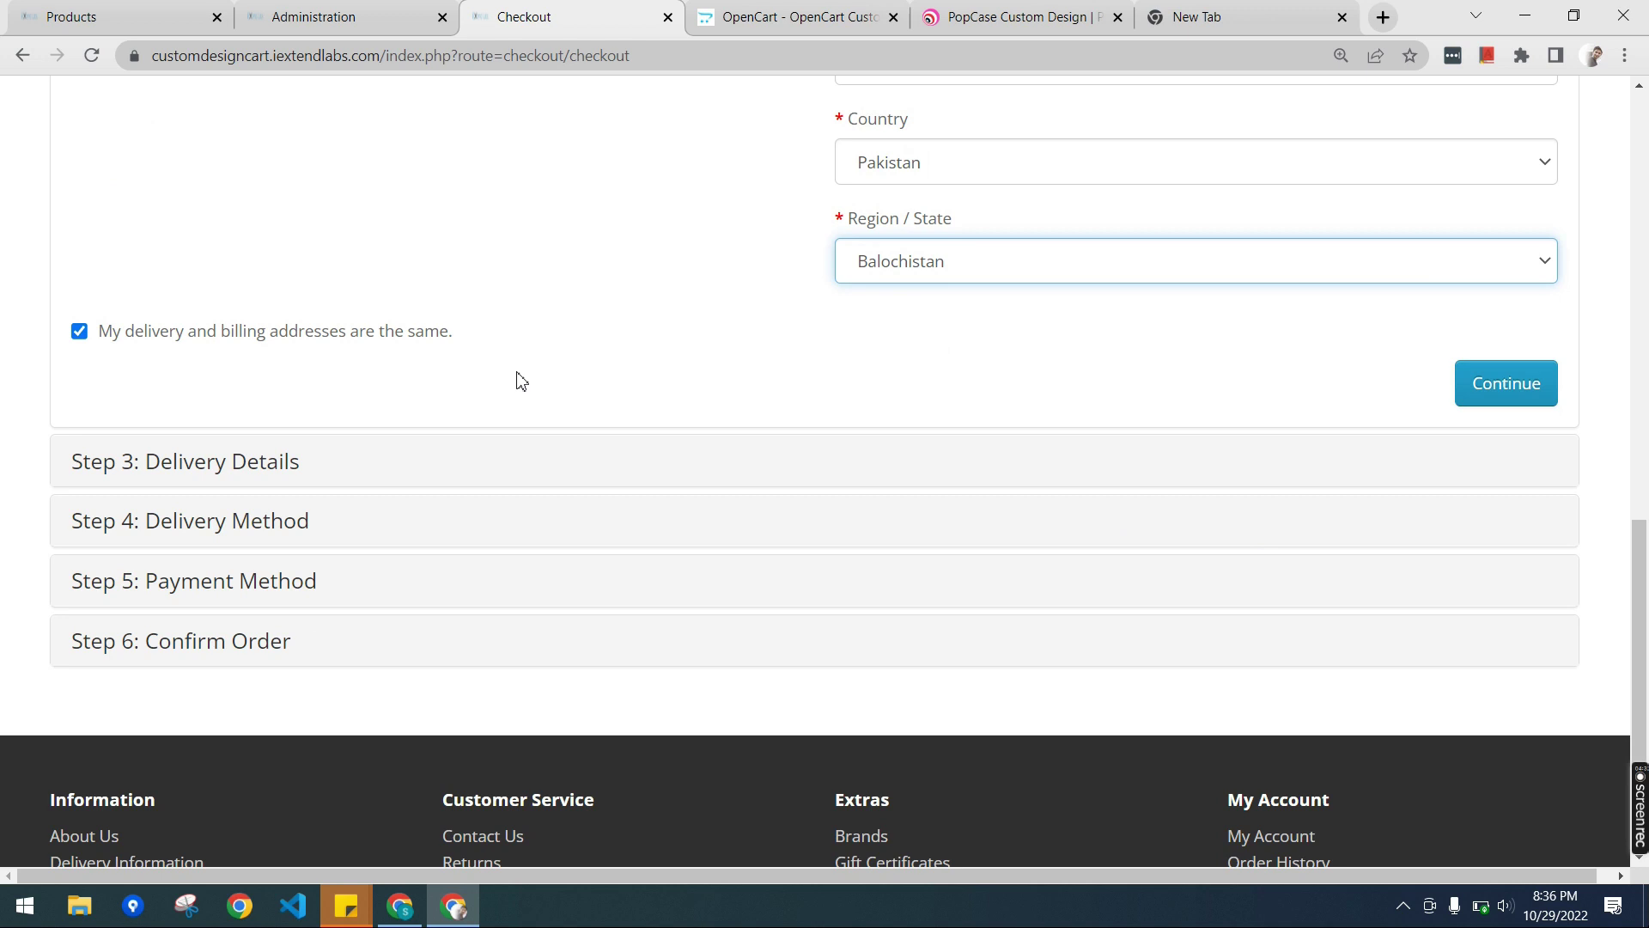
pyautogui.scroll(2, 971, 430)
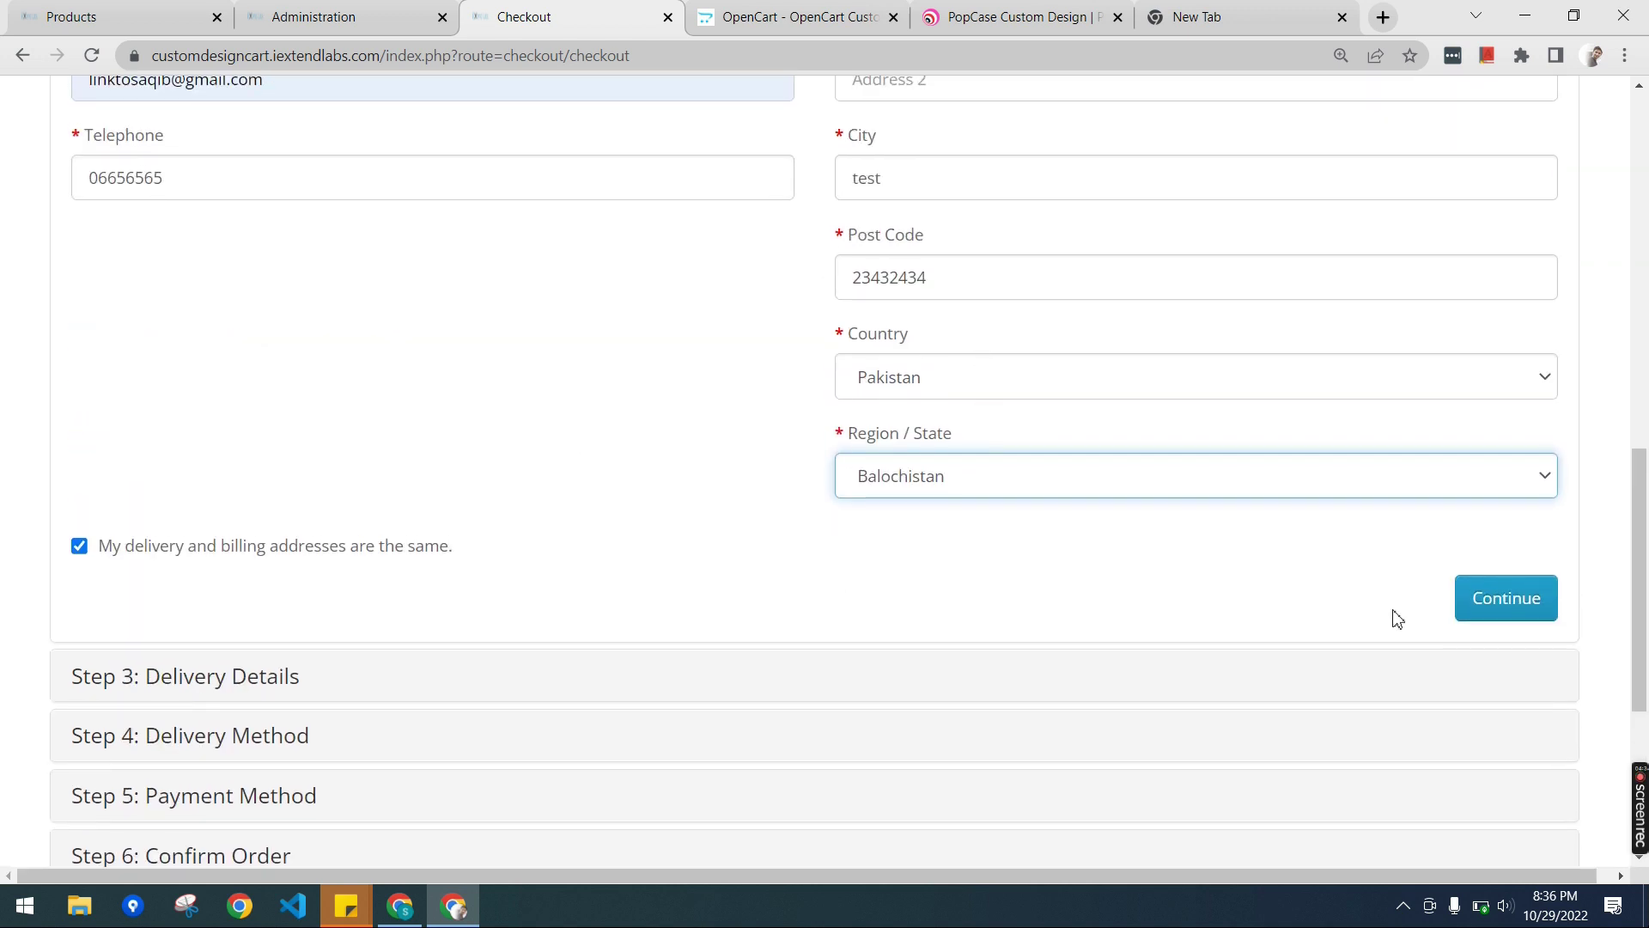
pyautogui.click(1492, 604)
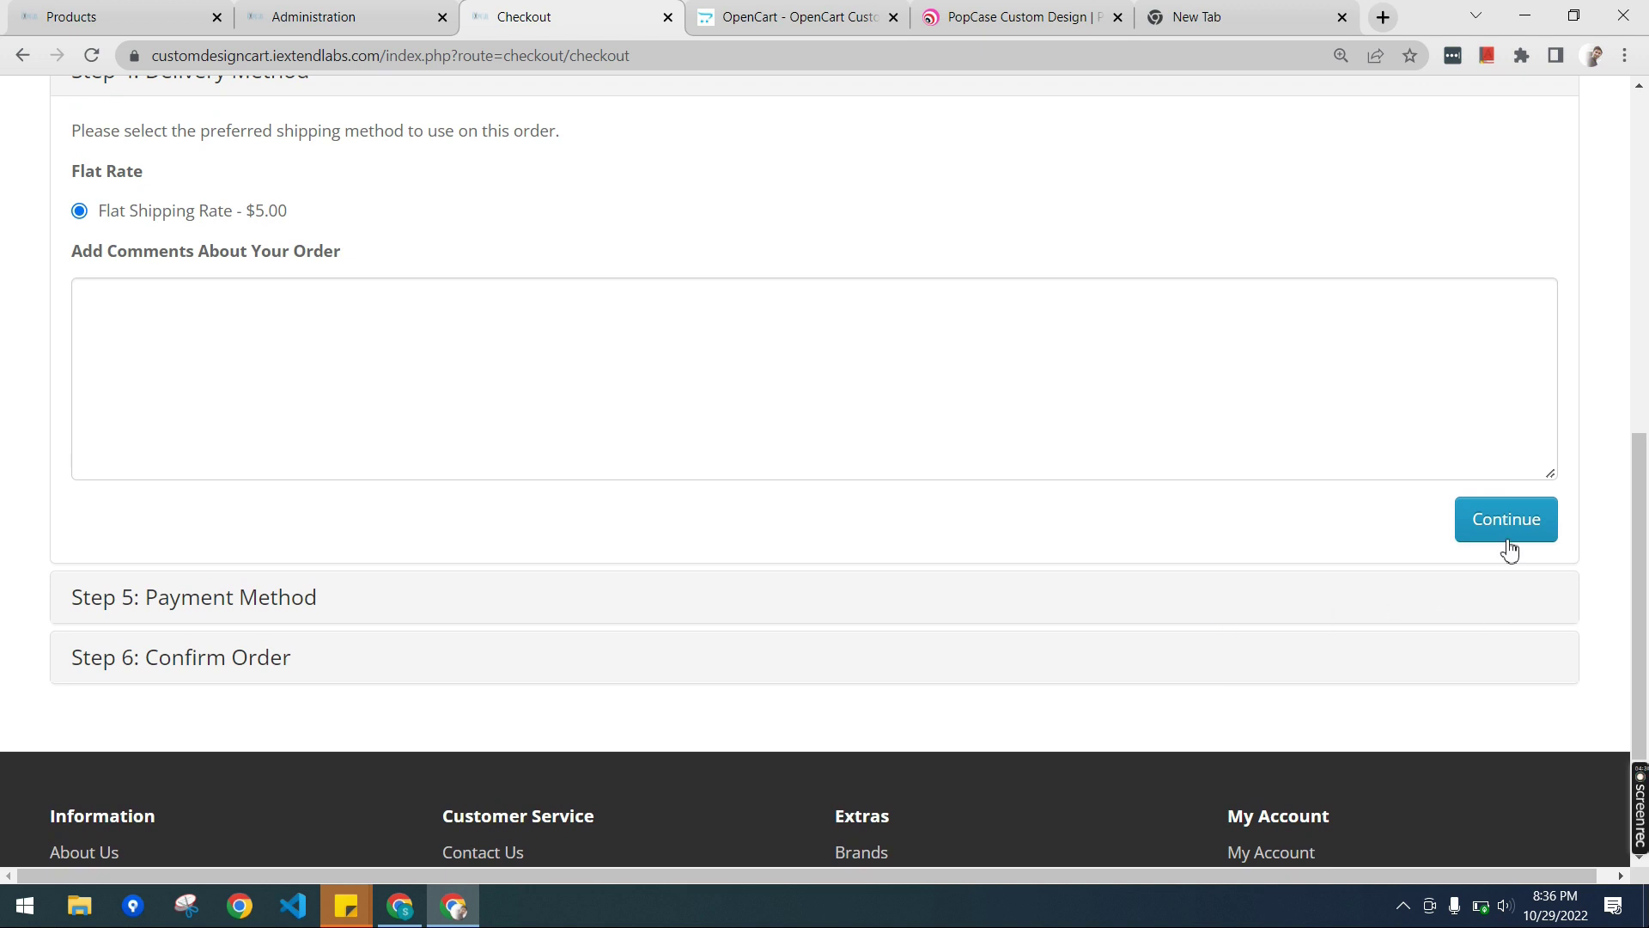
# Step: Accept Flat Shipping Rate and Cash On Delivery, agree to terms, and confirm the $105.00 order
pyautogui.click(1503, 541)
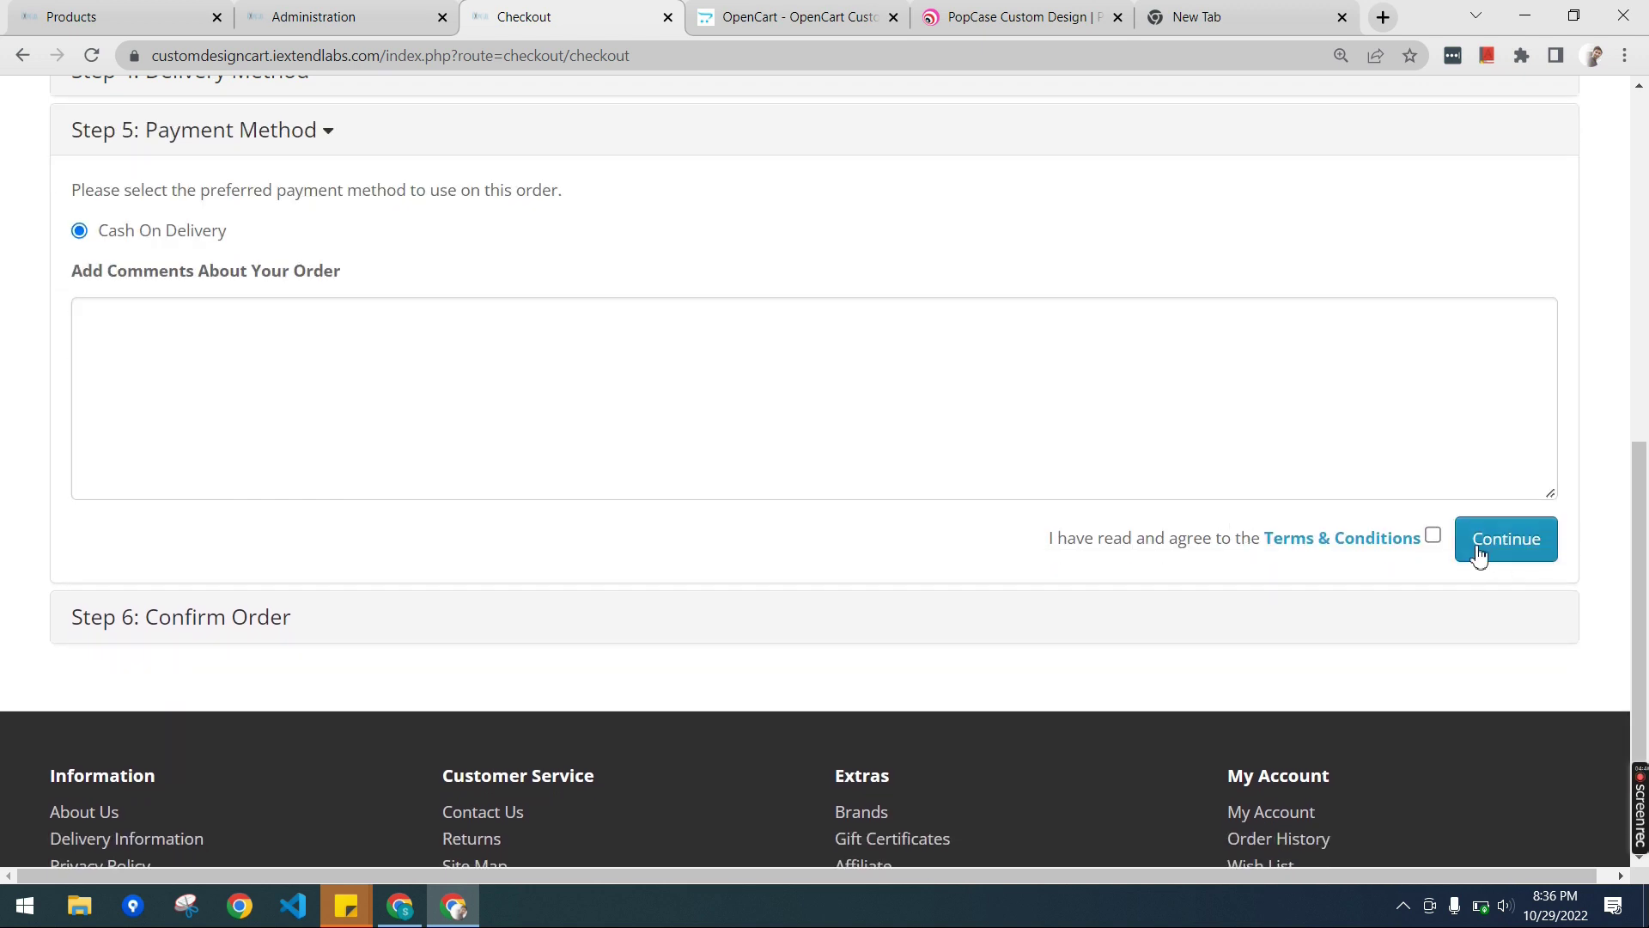
pyautogui.click(1433, 535)
pyautogui.click(1494, 542)
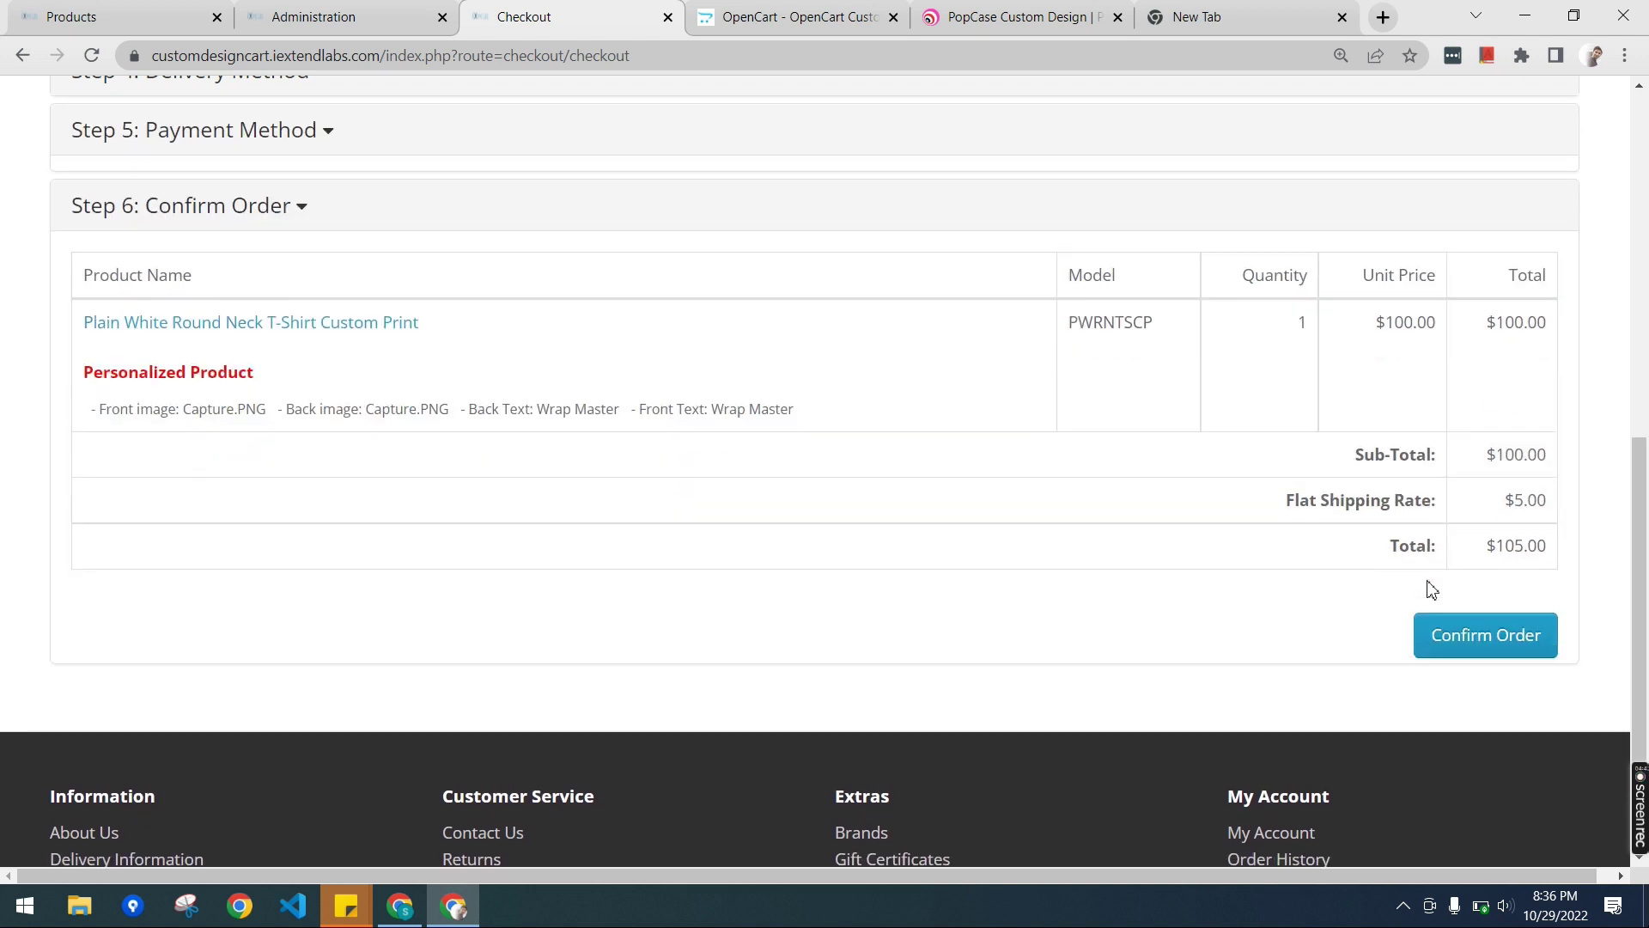
pyautogui.moveTo(180, 394); pyautogui.dragTo(611, 398)
pyautogui.moveTo(180, 394); pyautogui.dragTo(506, 398)
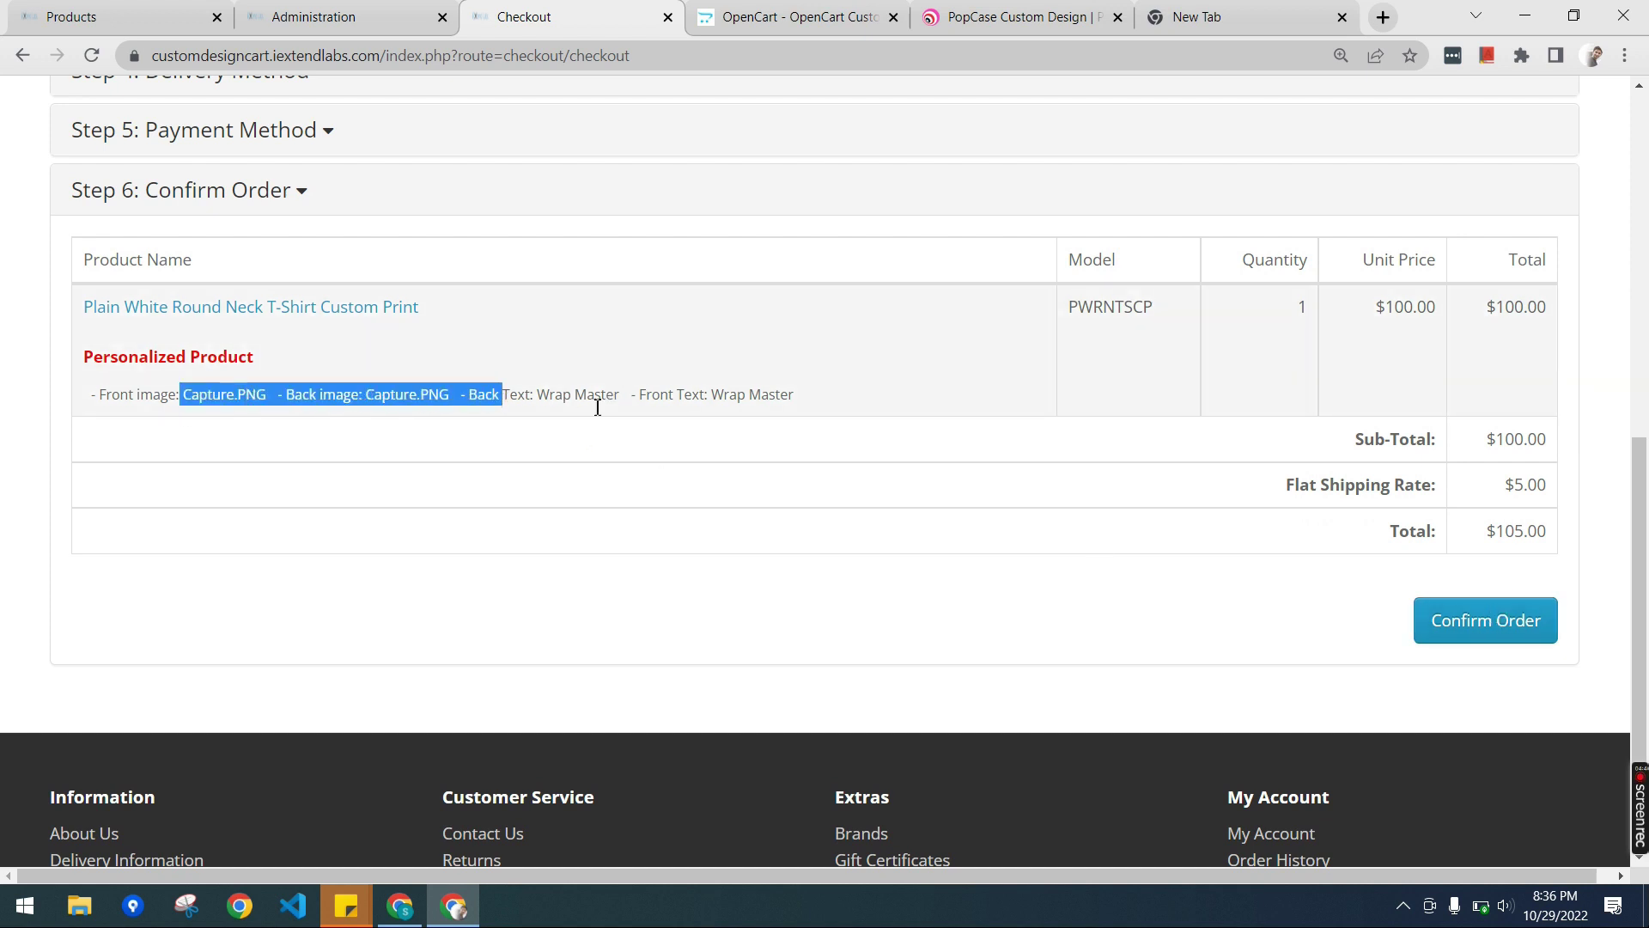
pyautogui.click(1323, 496)
pyautogui.click(1498, 631)
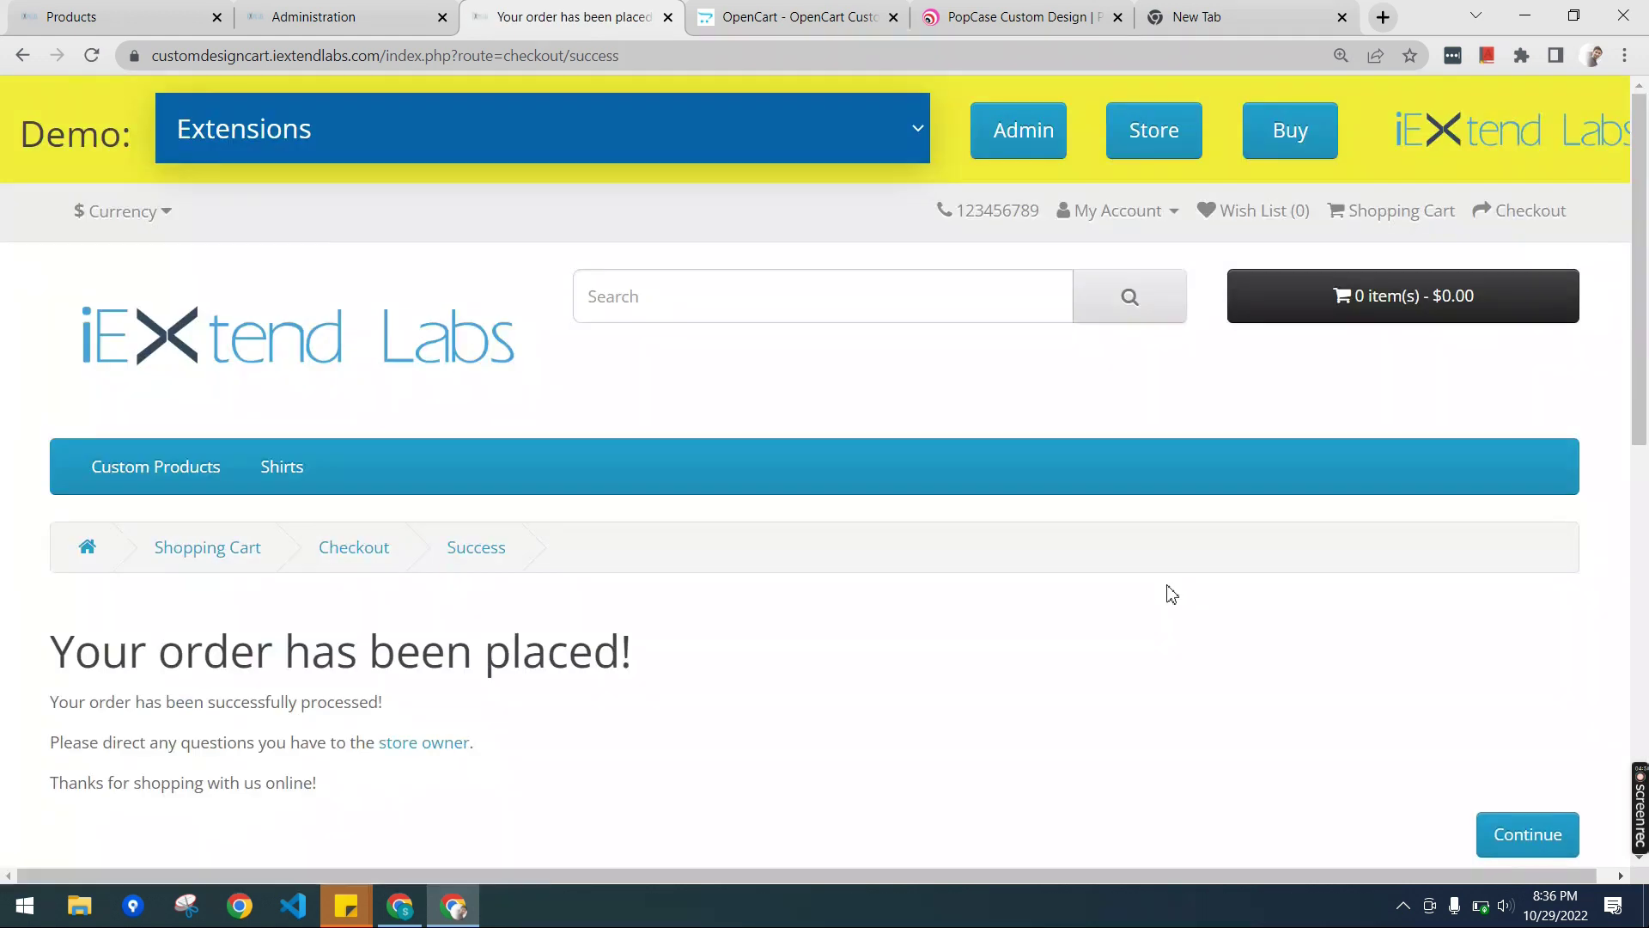
# Step: Glance at the admin login tab, return to the order success page, then switch to the marketplace tab
pyautogui.scroll(4, 533, 559)
pyautogui.scroll(-2, 481, 533)
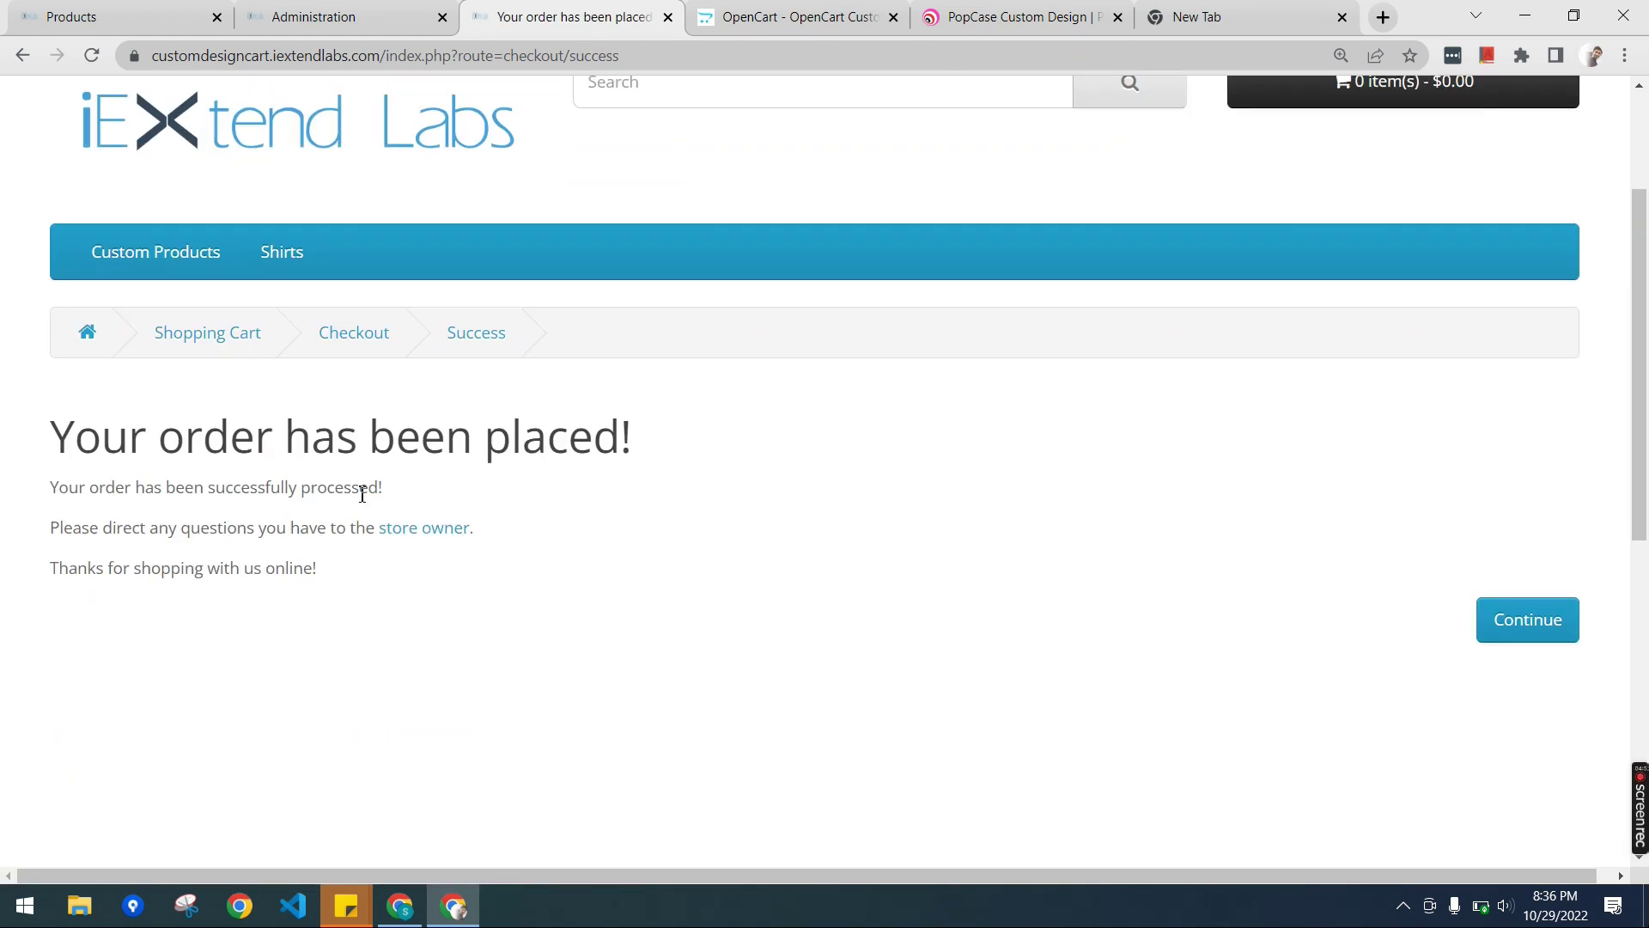
pyautogui.scroll(3, 326, 533)
pyautogui.click(279, 17)
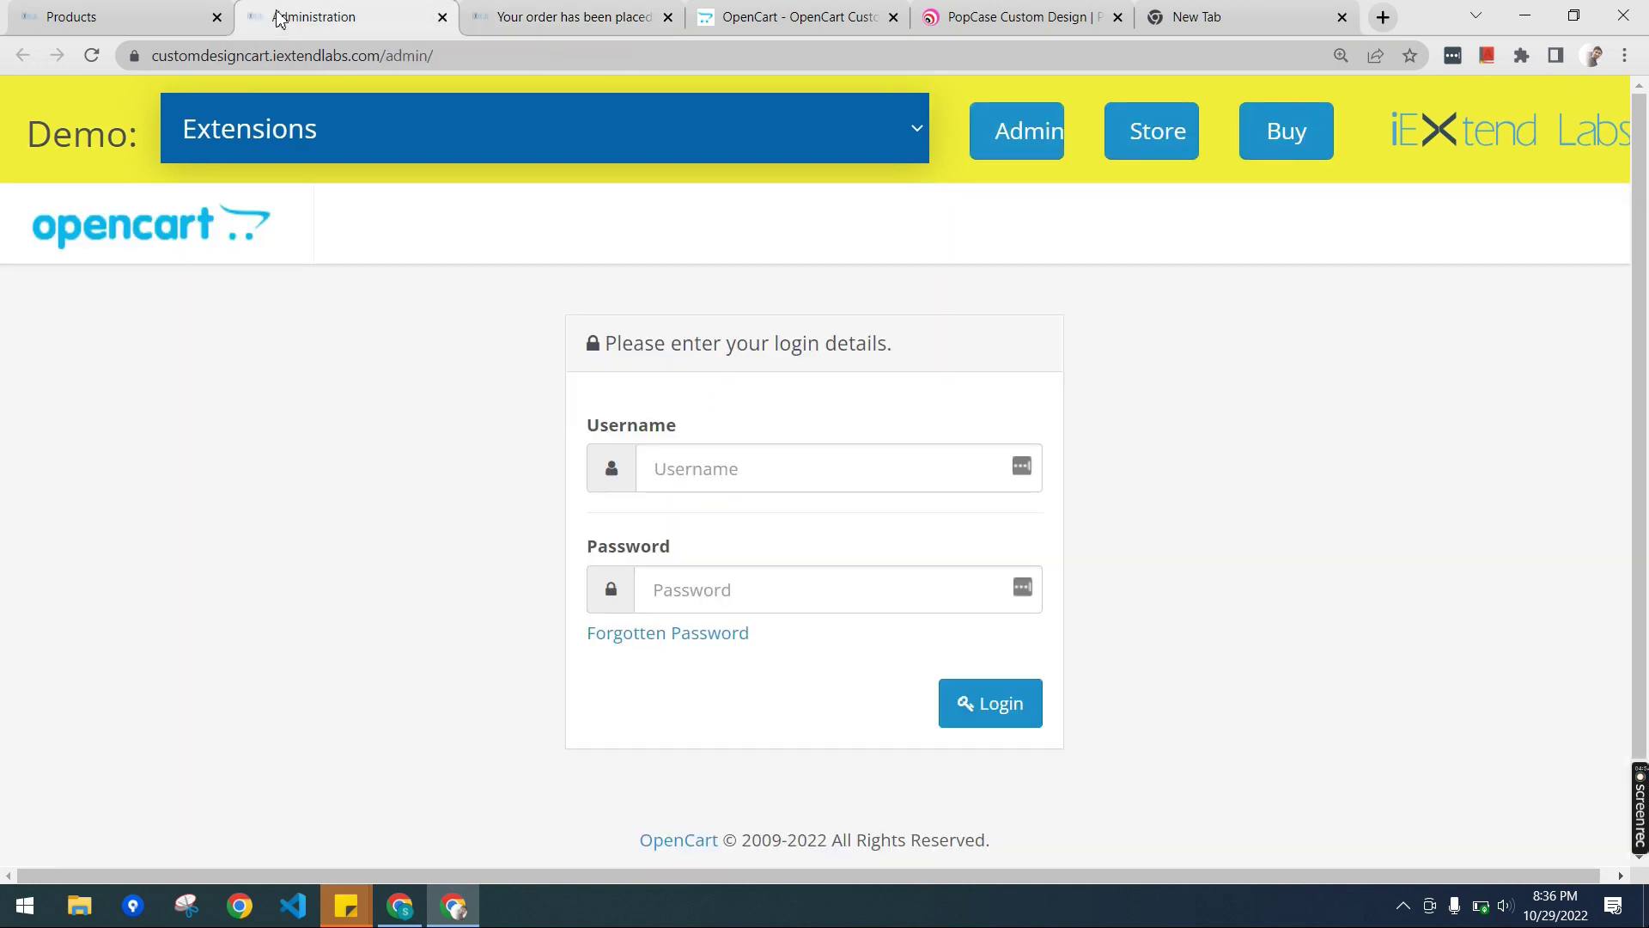
pyautogui.click(536, 18)
pyautogui.scroll(-1, 893, 657)
pyautogui.scroll(-5, 896, 664)
pyautogui.scroll(7, 898, 661)
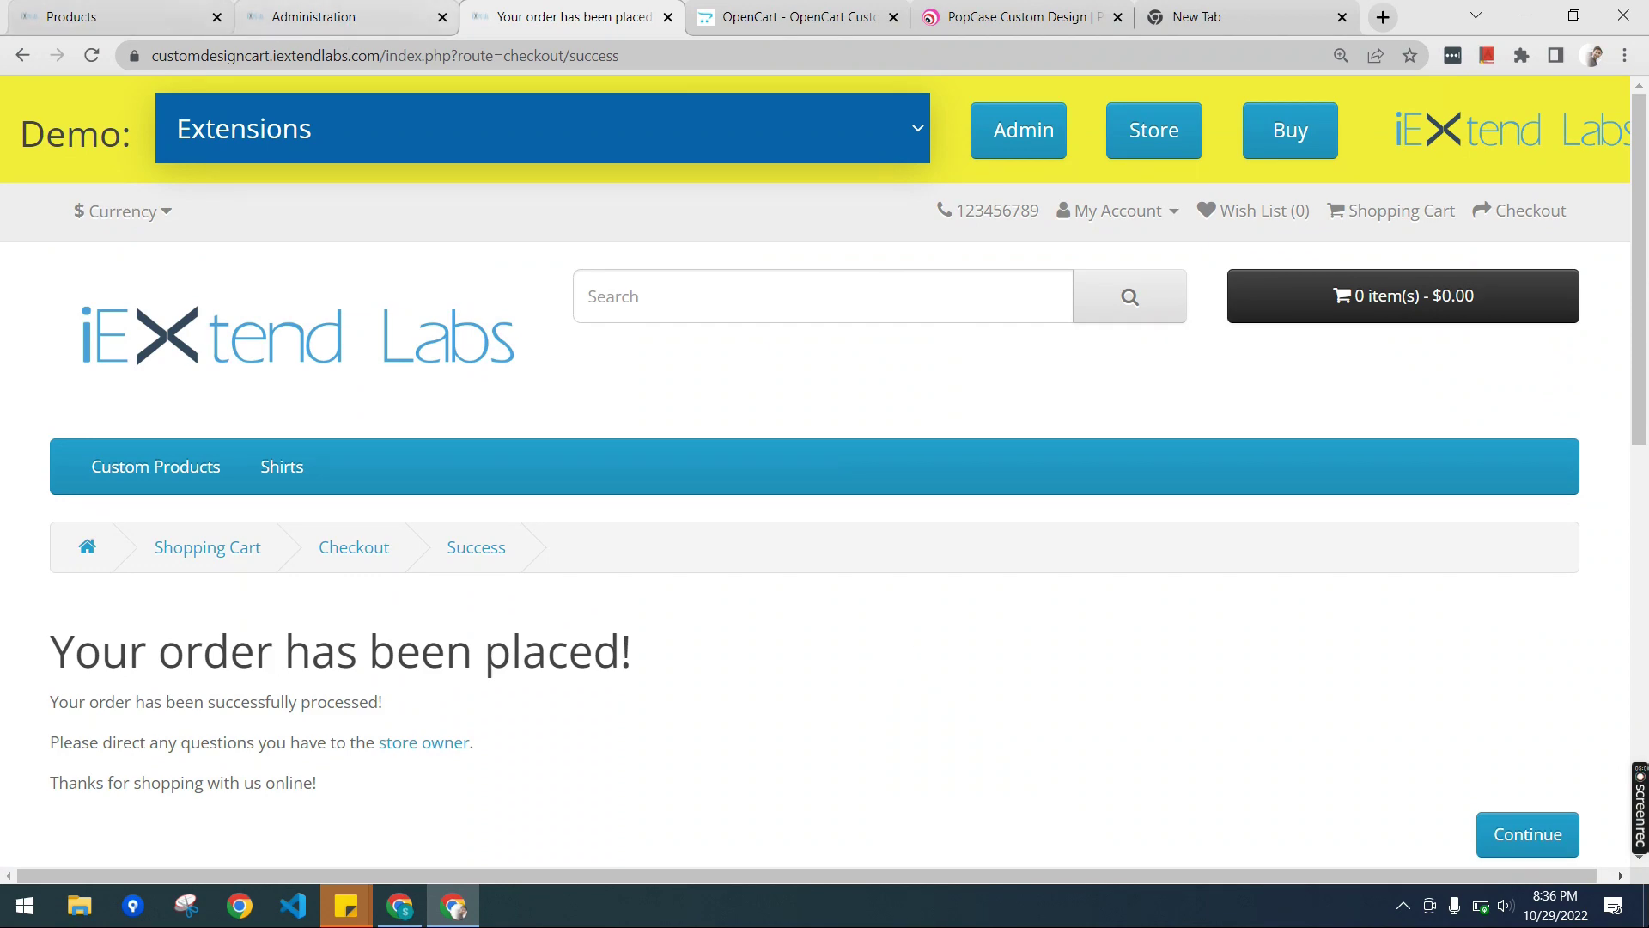
pyautogui.hotkey('ctrl', 'Tab')
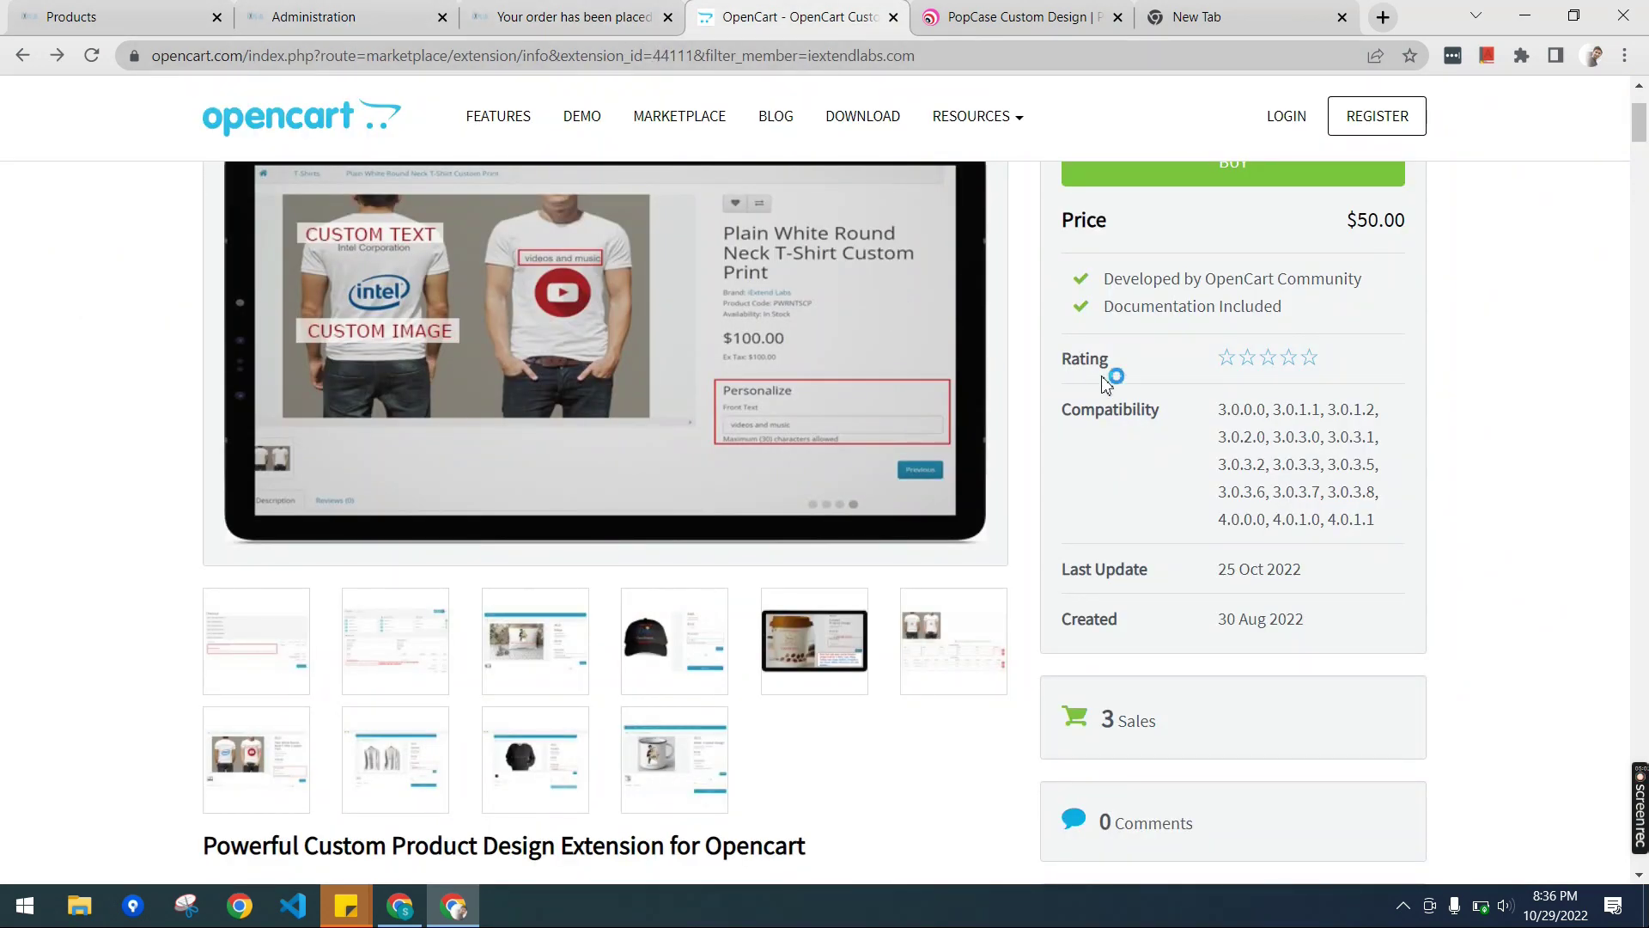
# Step: Scroll the extension listing, then return to the admin Products list tab
pyautogui.scroll(1, 1402, 555)
pyautogui.scroll(2, 1402, 554)
pyautogui.scroll(-10, 1400, 553)
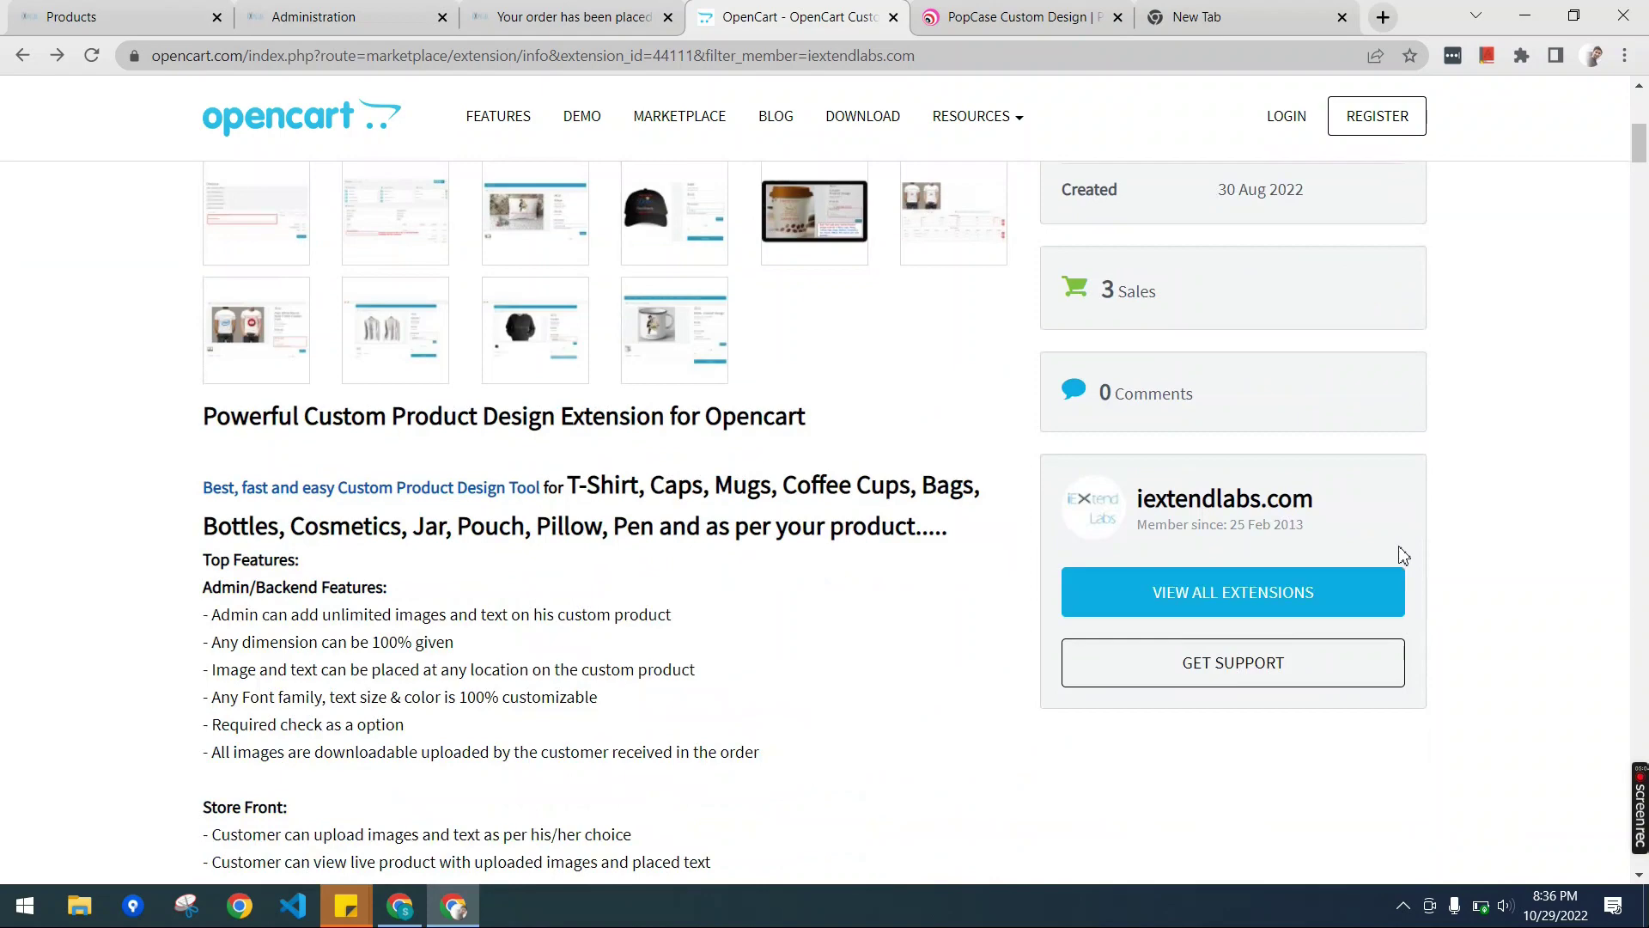
pyautogui.scroll(5, 1213, 479)
pyautogui.scroll(3, 1213, 479)
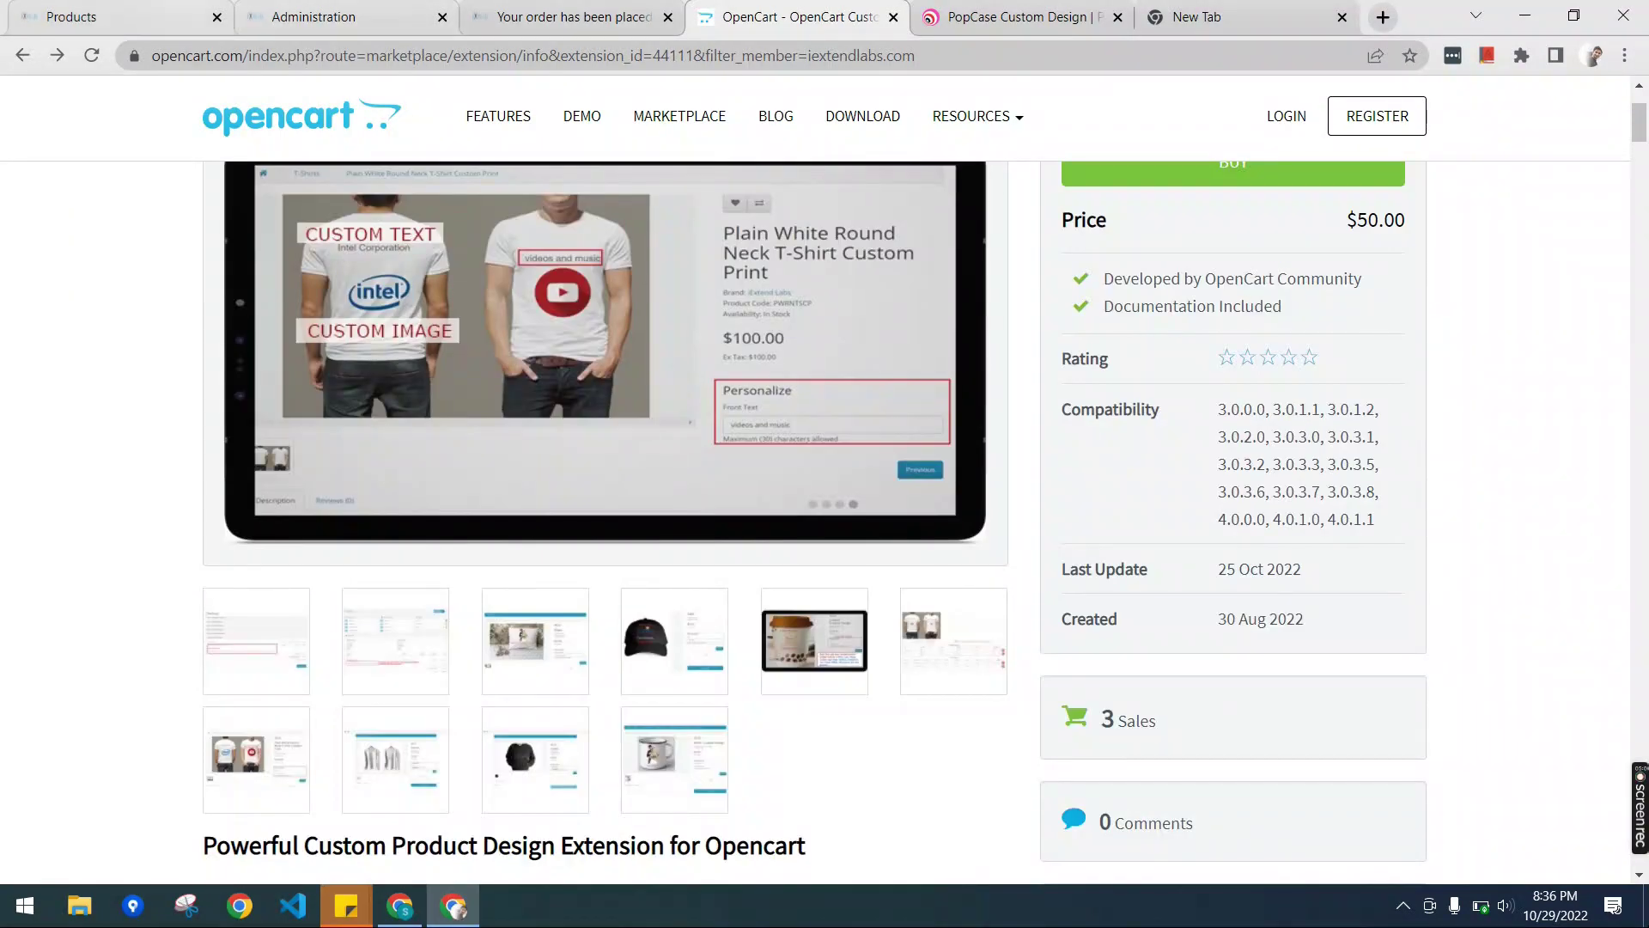
pyautogui.click(129, 18)
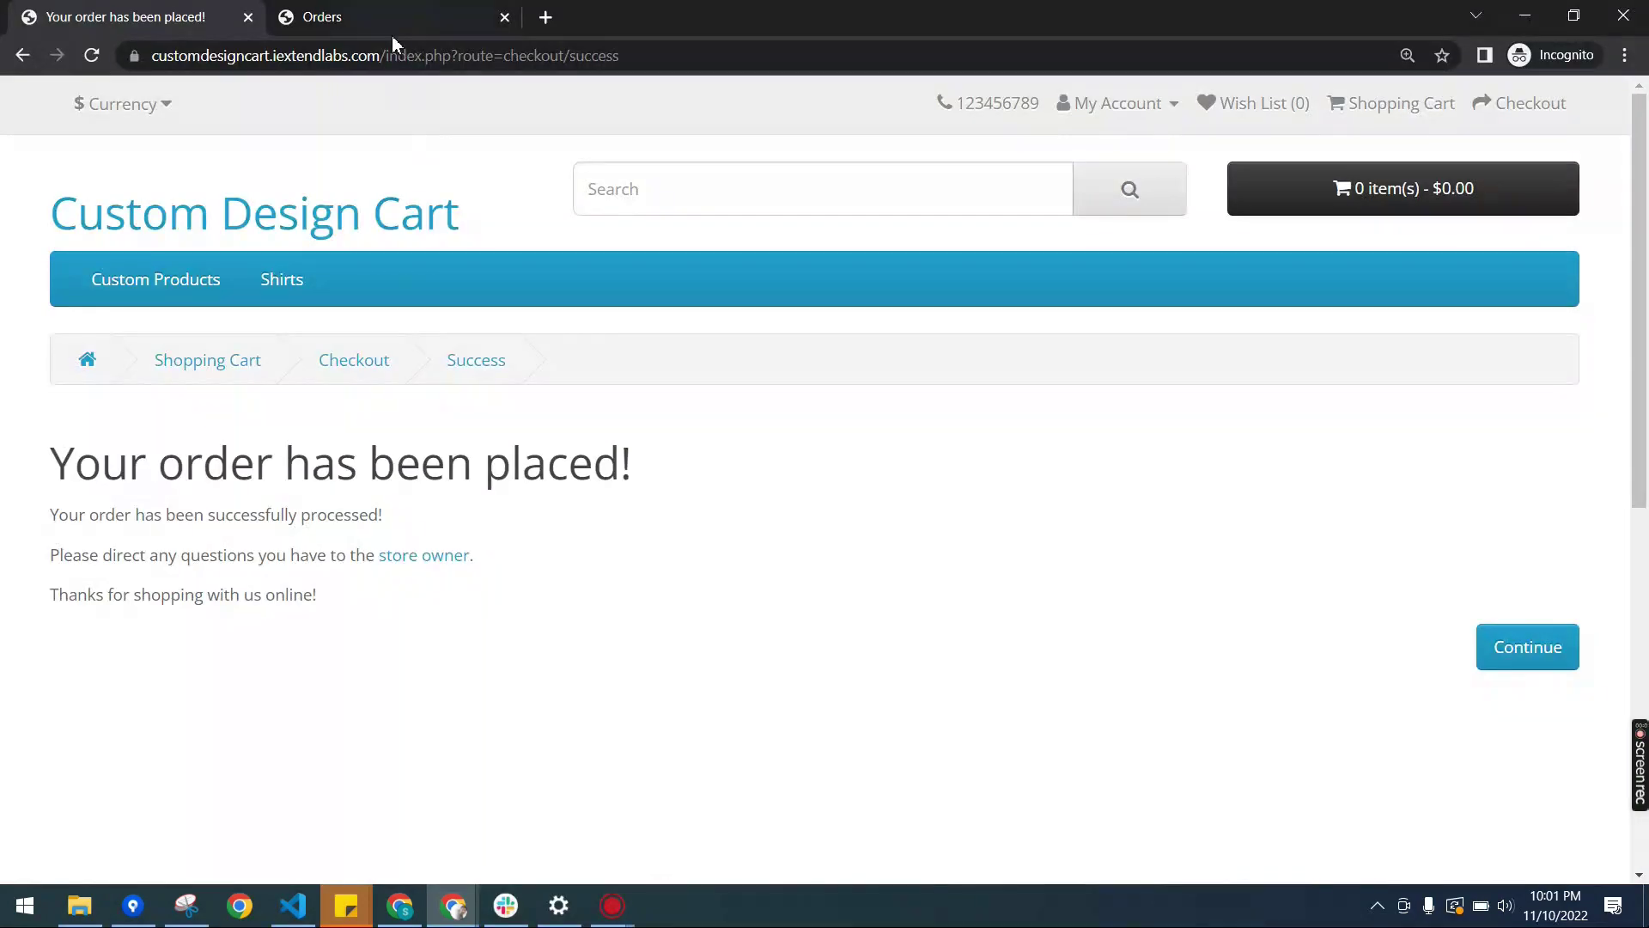
# Step: Go to Sales > Orders and open the details page of order 11
pyautogui.click(392, 11)
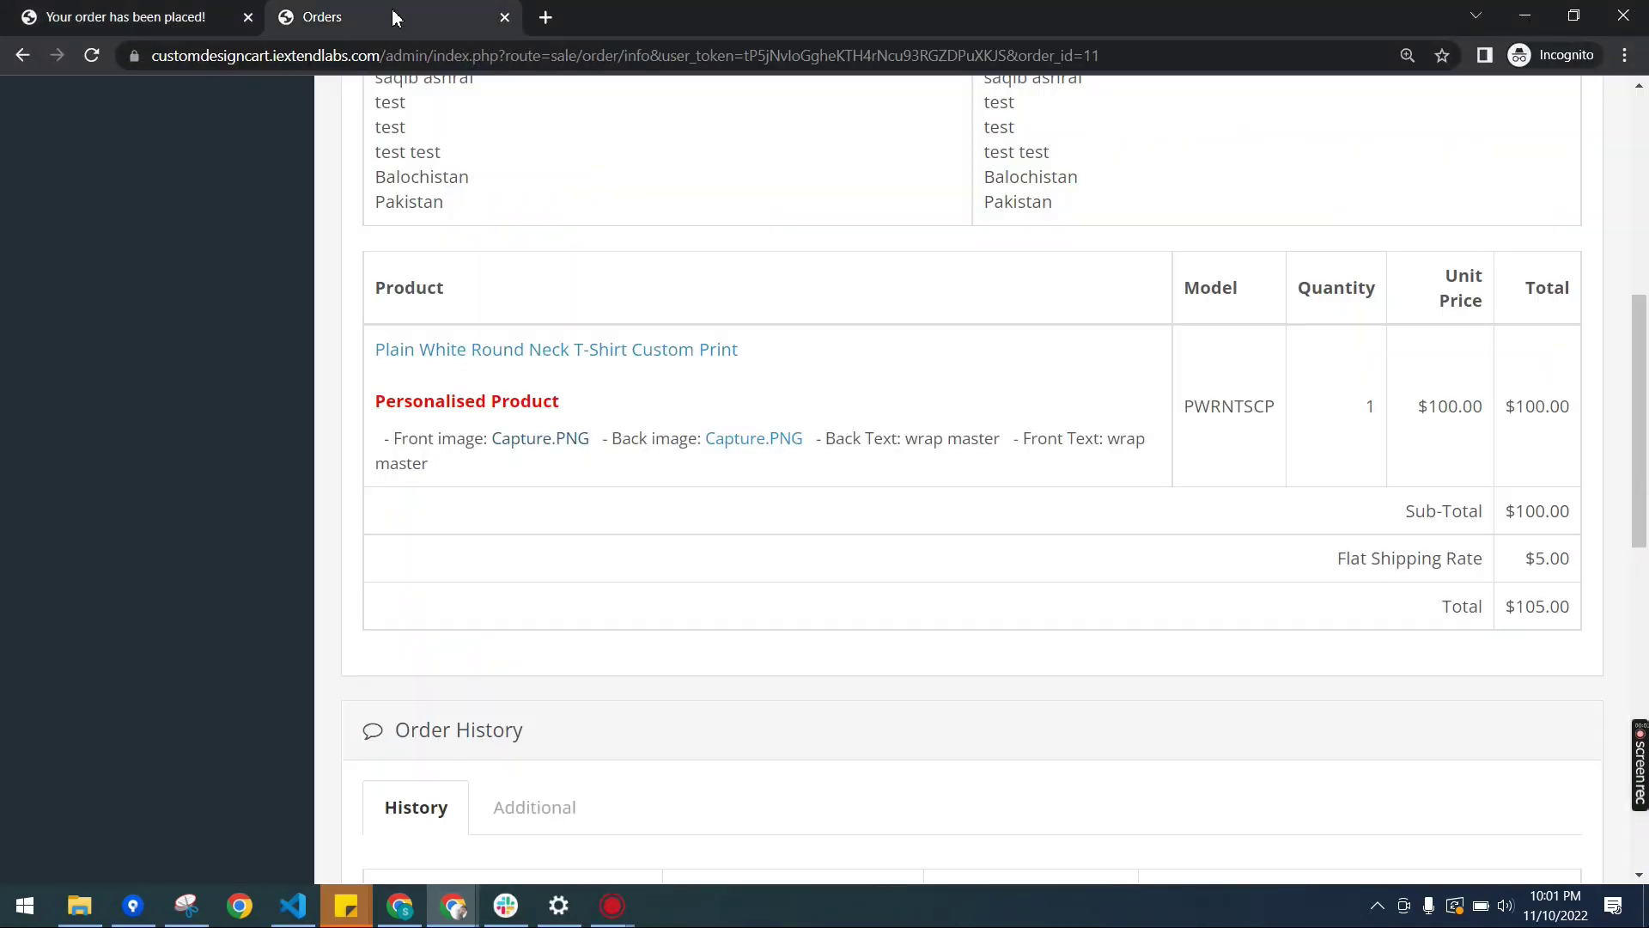
pyautogui.scroll(10, 550, 367)
pyautogui.click(161, 370)
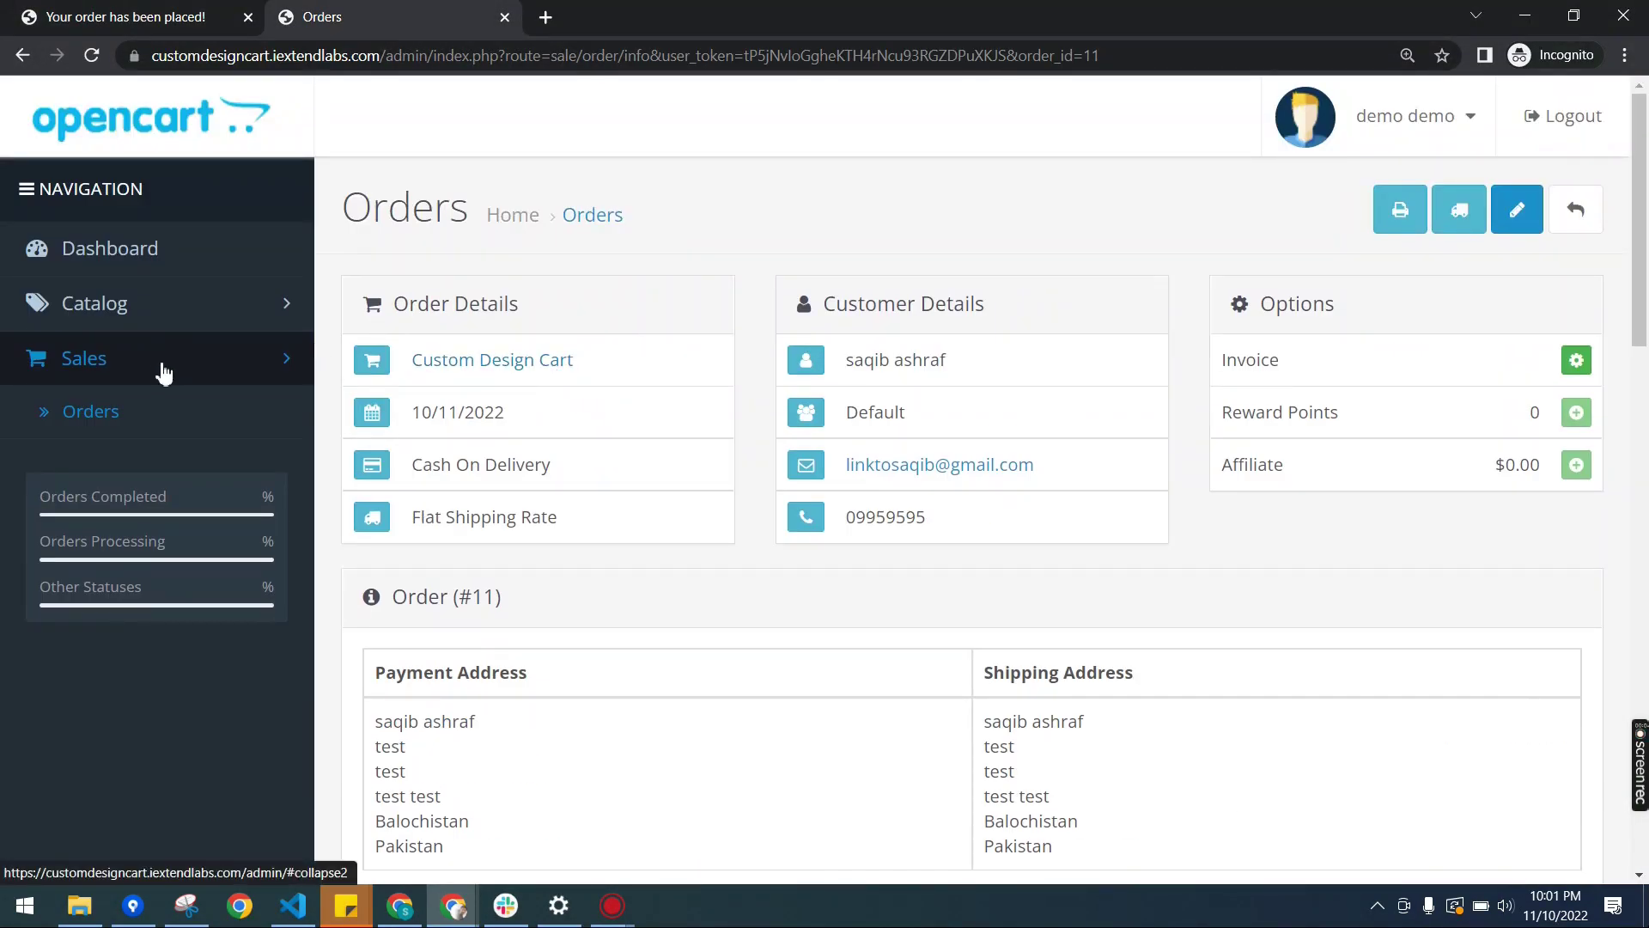
pyautogui.click(152, 372)
pyautogui.click(132, 411)
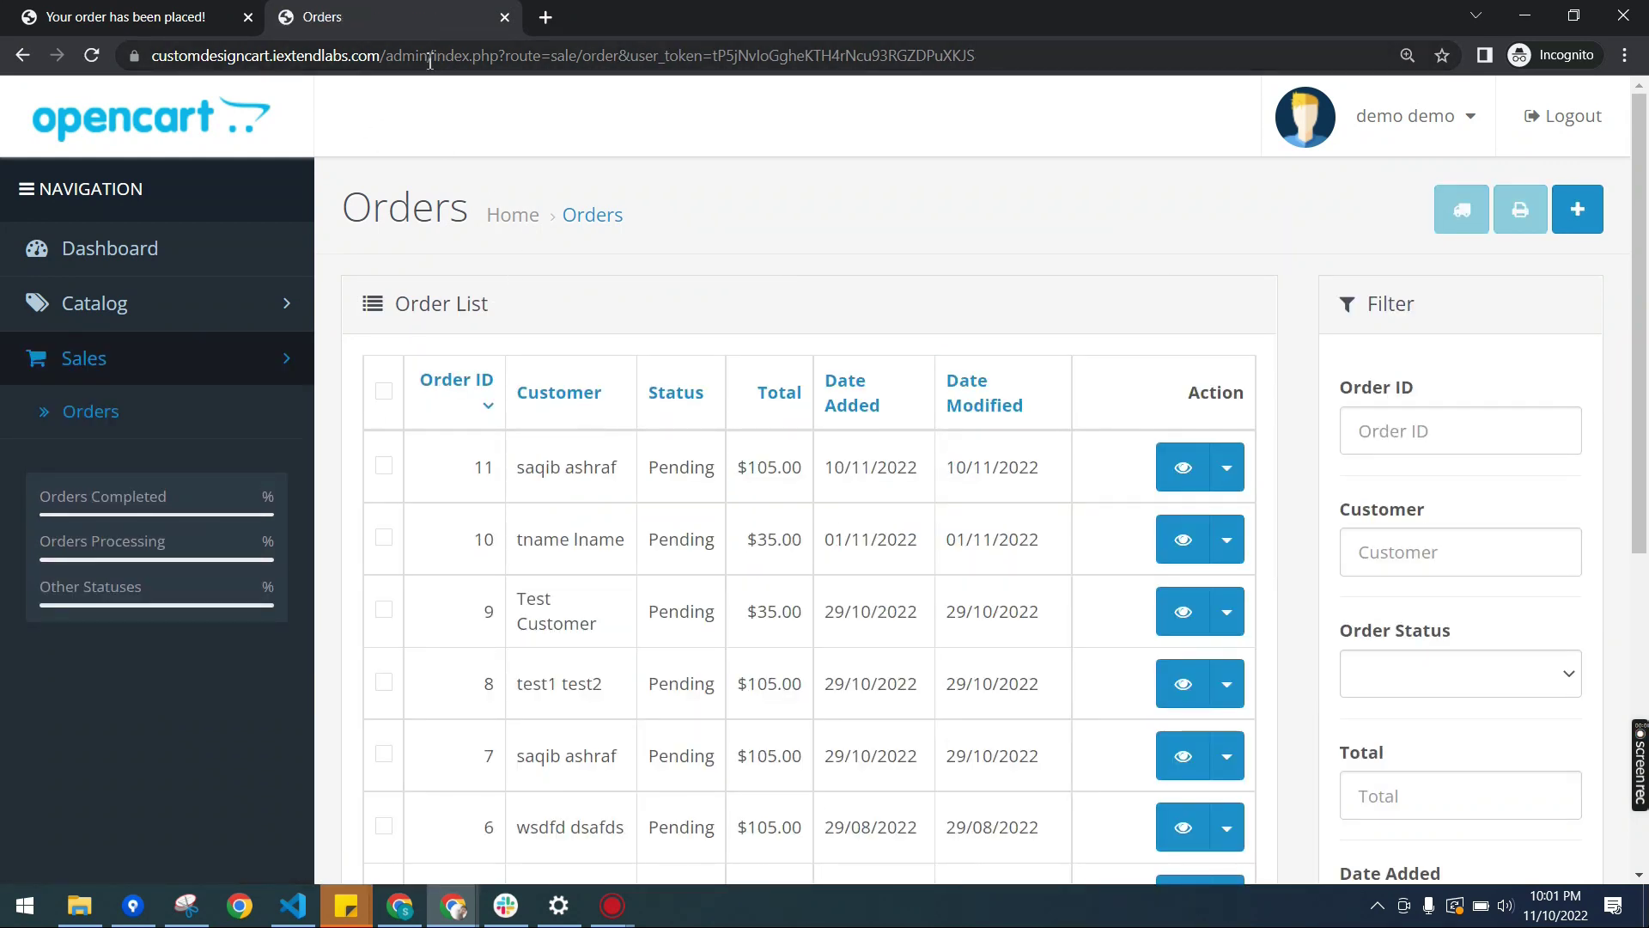
pyautogui.moveTo(431, 55); pyautogui.dragTo(147, 55)
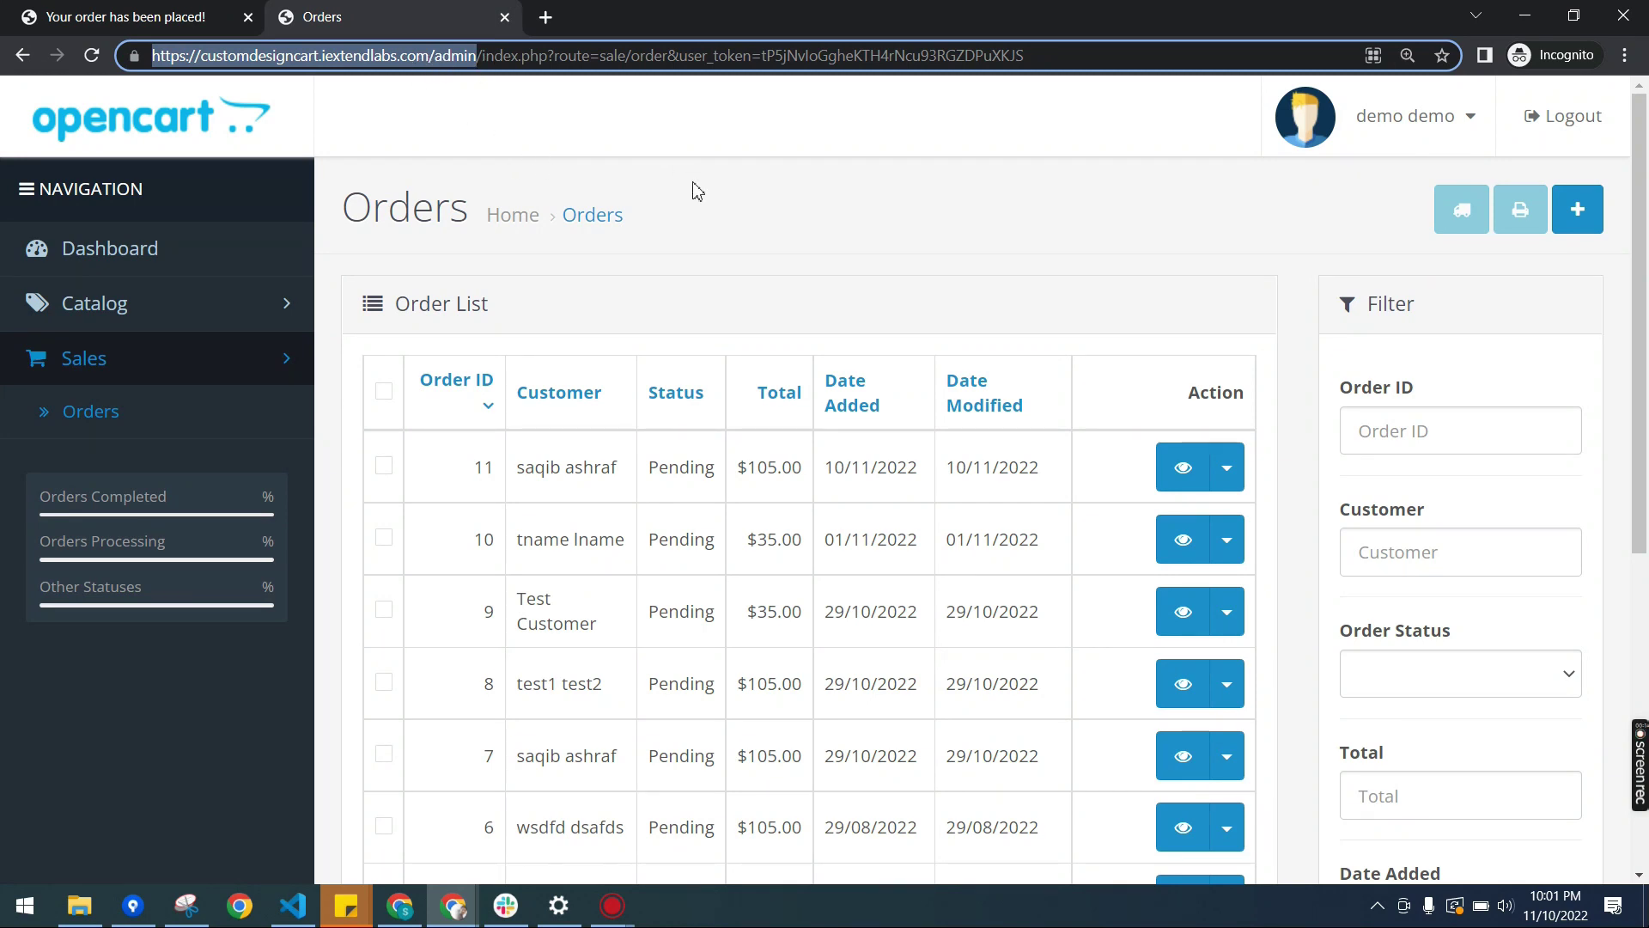
pyautogui.click(744, 211)
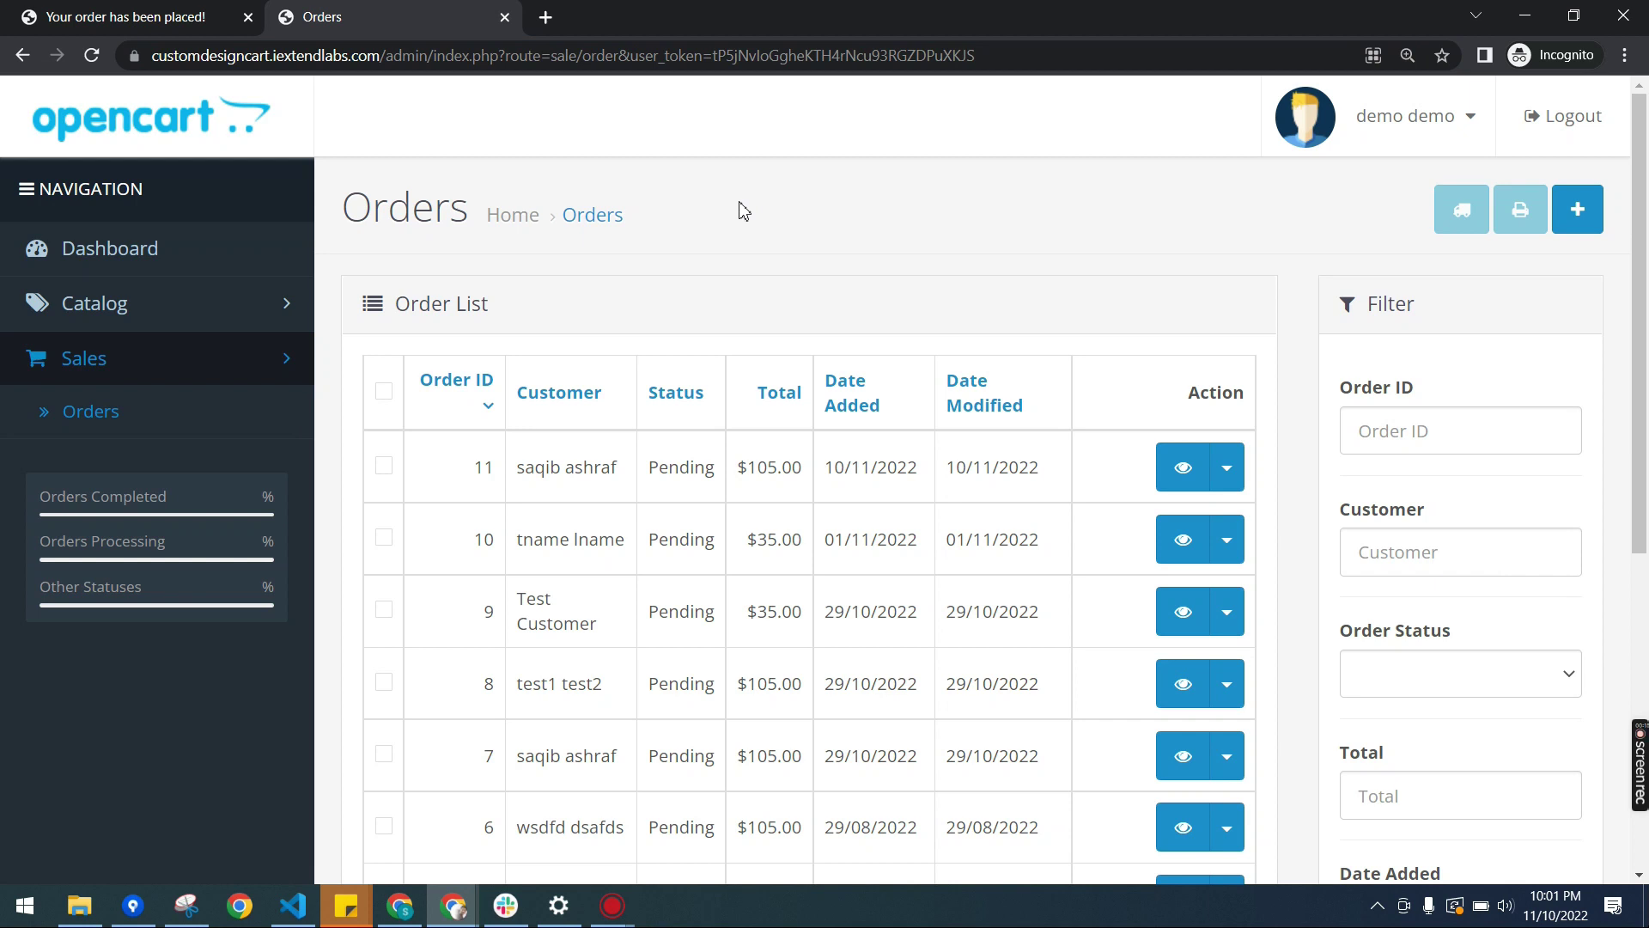
pyautogui.click(1186, 478)
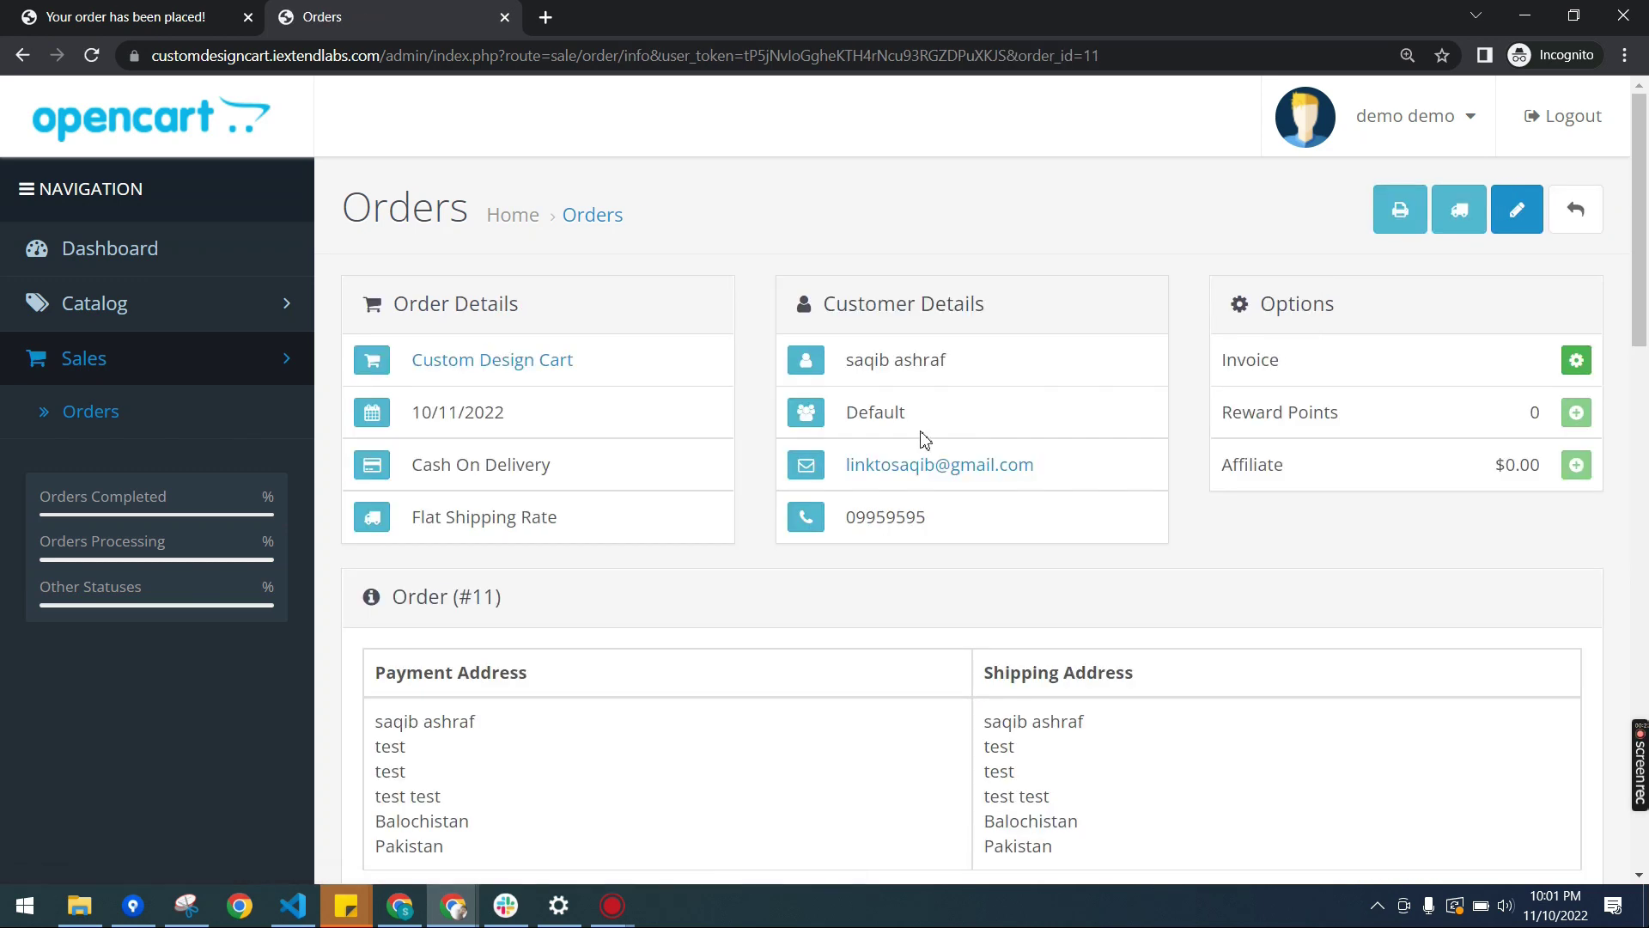
pyautogui.scroll(-4, 920, 442)
# Step: Open the order's front and back Capture.PNG uploads in new tabs
pyautogui.scroll(-3, 924, 440)
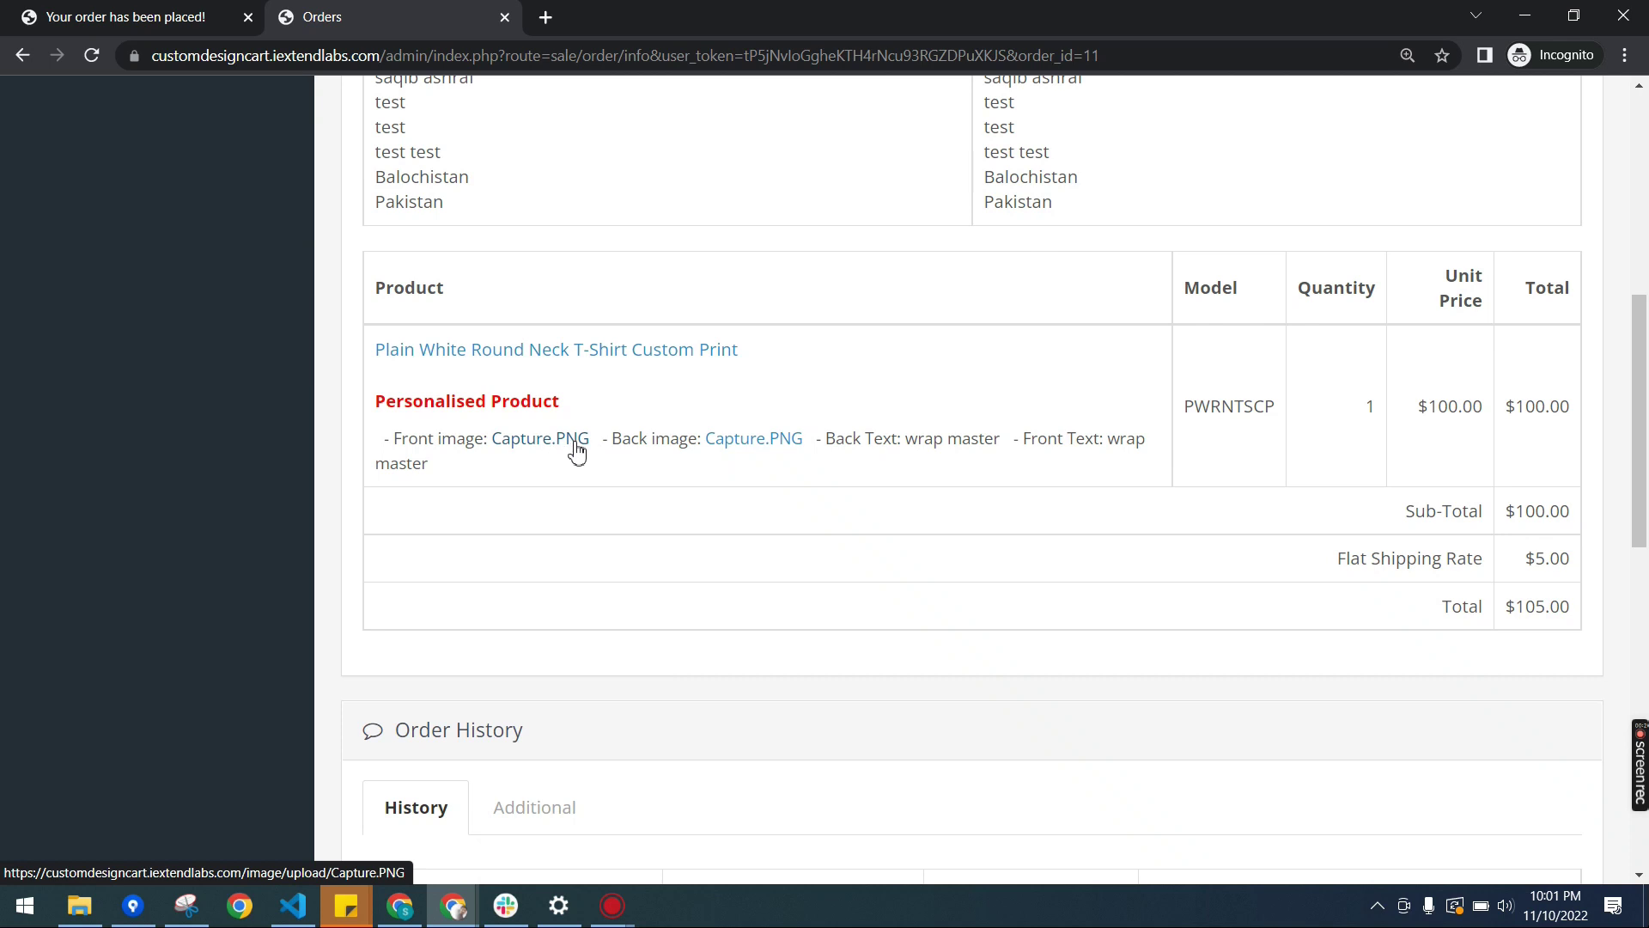
pyautogui.click(758, 443)
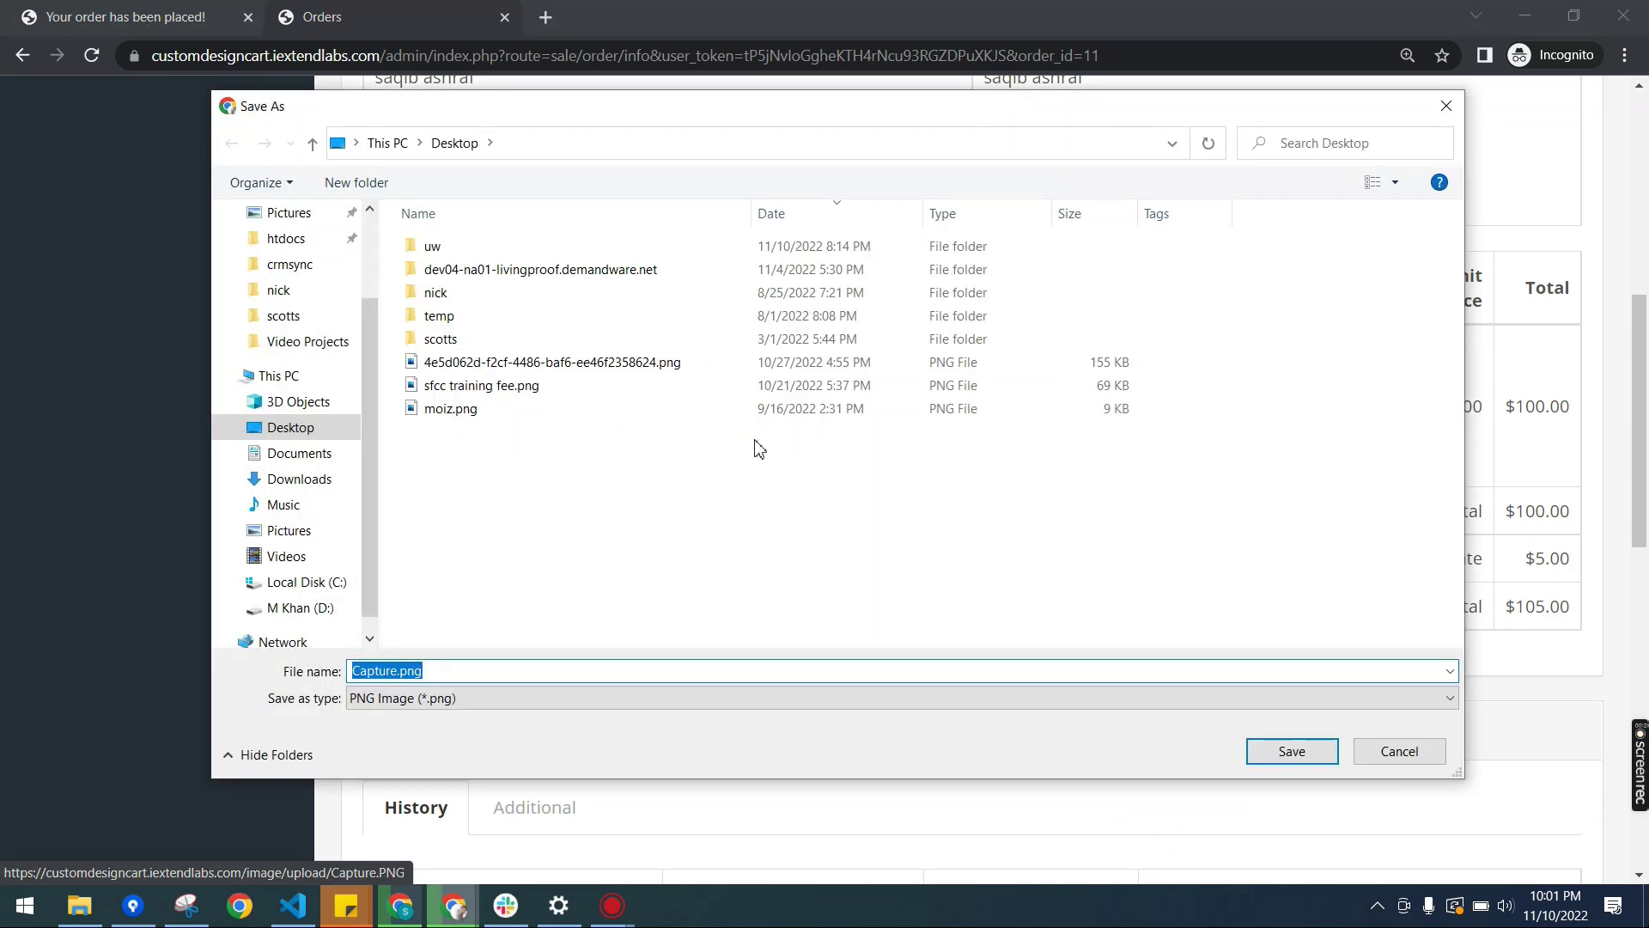
pyautogui.press('Escape')
pyautogui.rightClick(554, 445)
pyautogui.click(618, 461)
pyautogui.rightClick(731, 439)
pyautogui.click(756, 454)
# Step: View the uploaded car image, then return to order 11 and review its custom back and front text
pyautogui.click(893, 17)
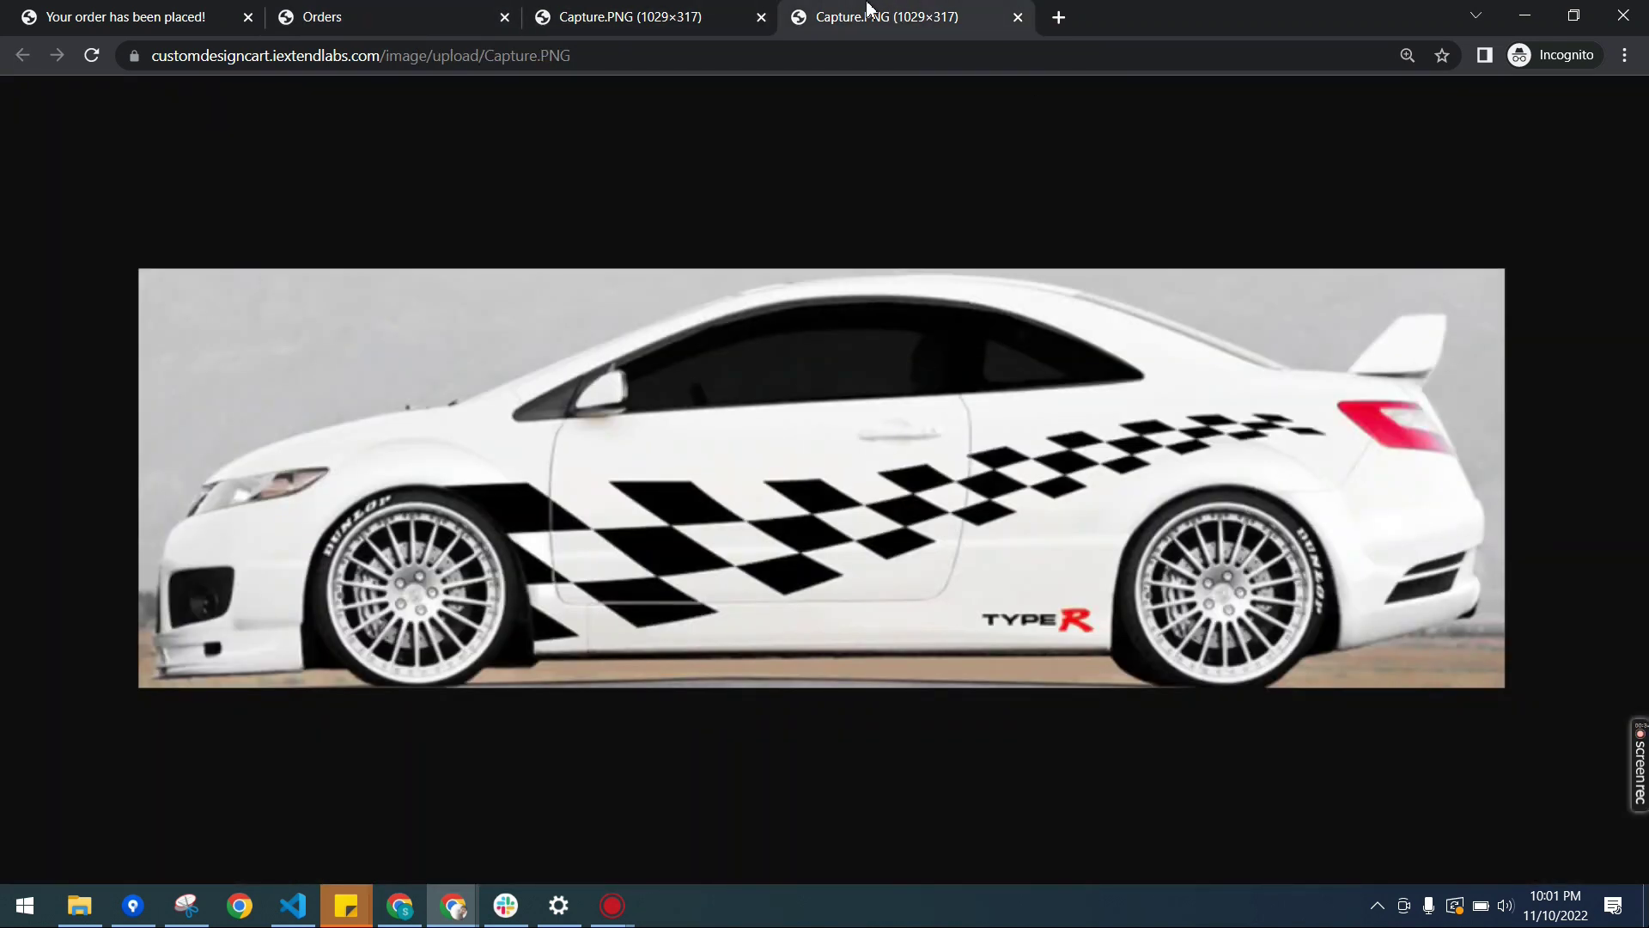
pyautogui.click(404, 17)
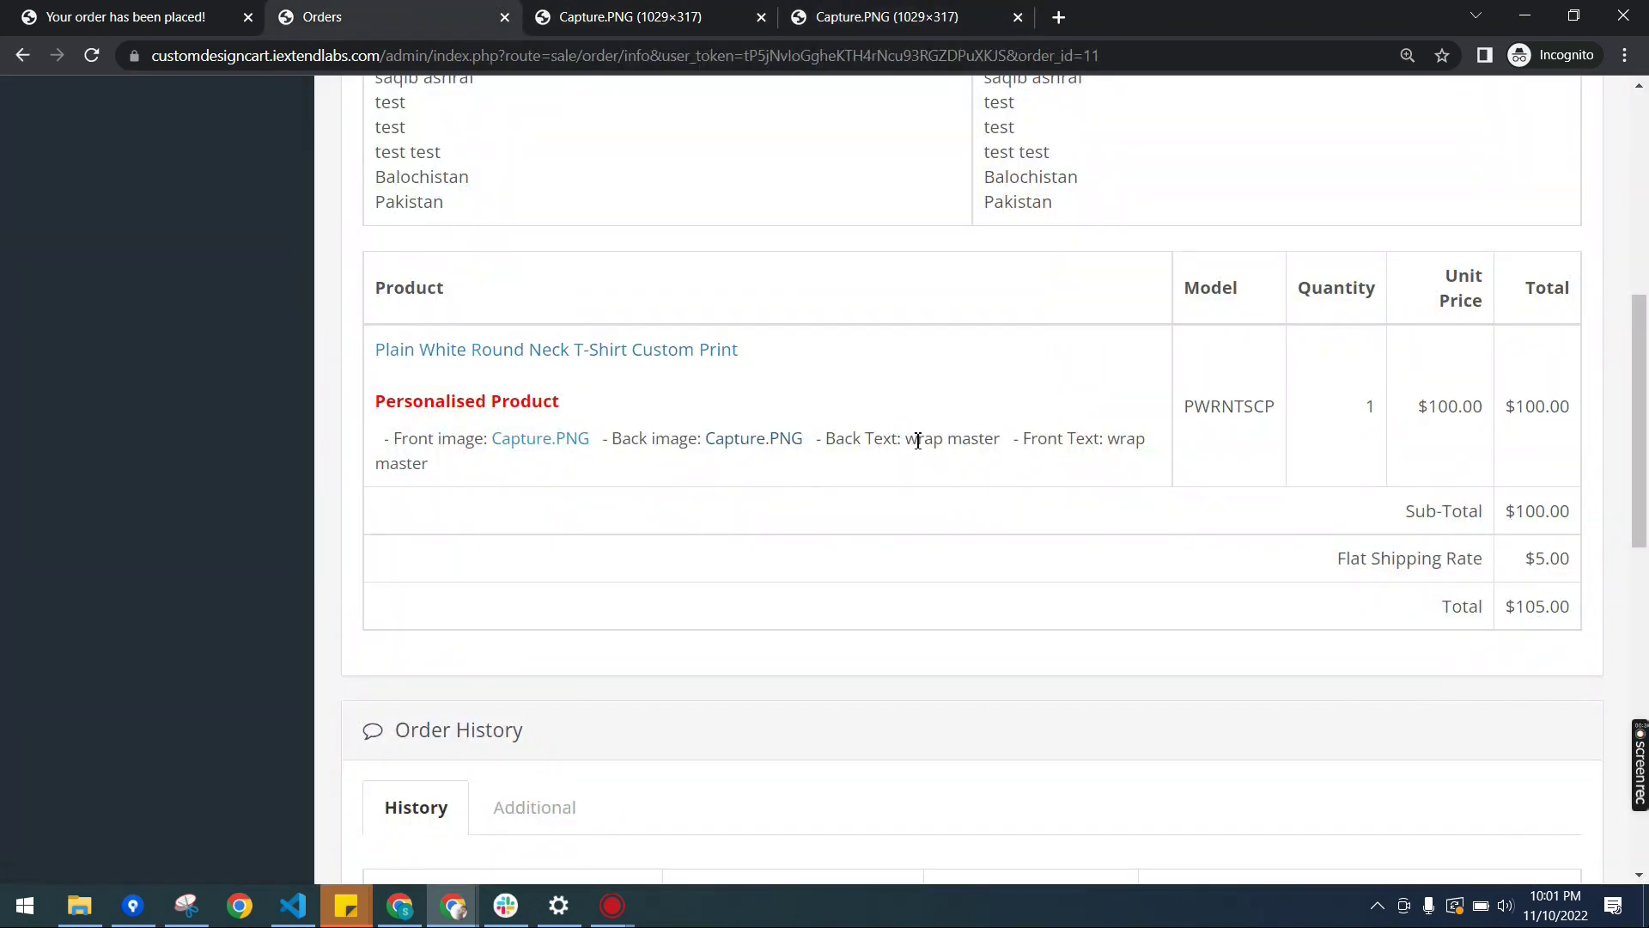
pyautogui.moveTo(918, 441); pyautogui.dragTo(985, 443)
pyautogui.moveTo(1120, 446); pyautogui.dragTo(1121, 472)
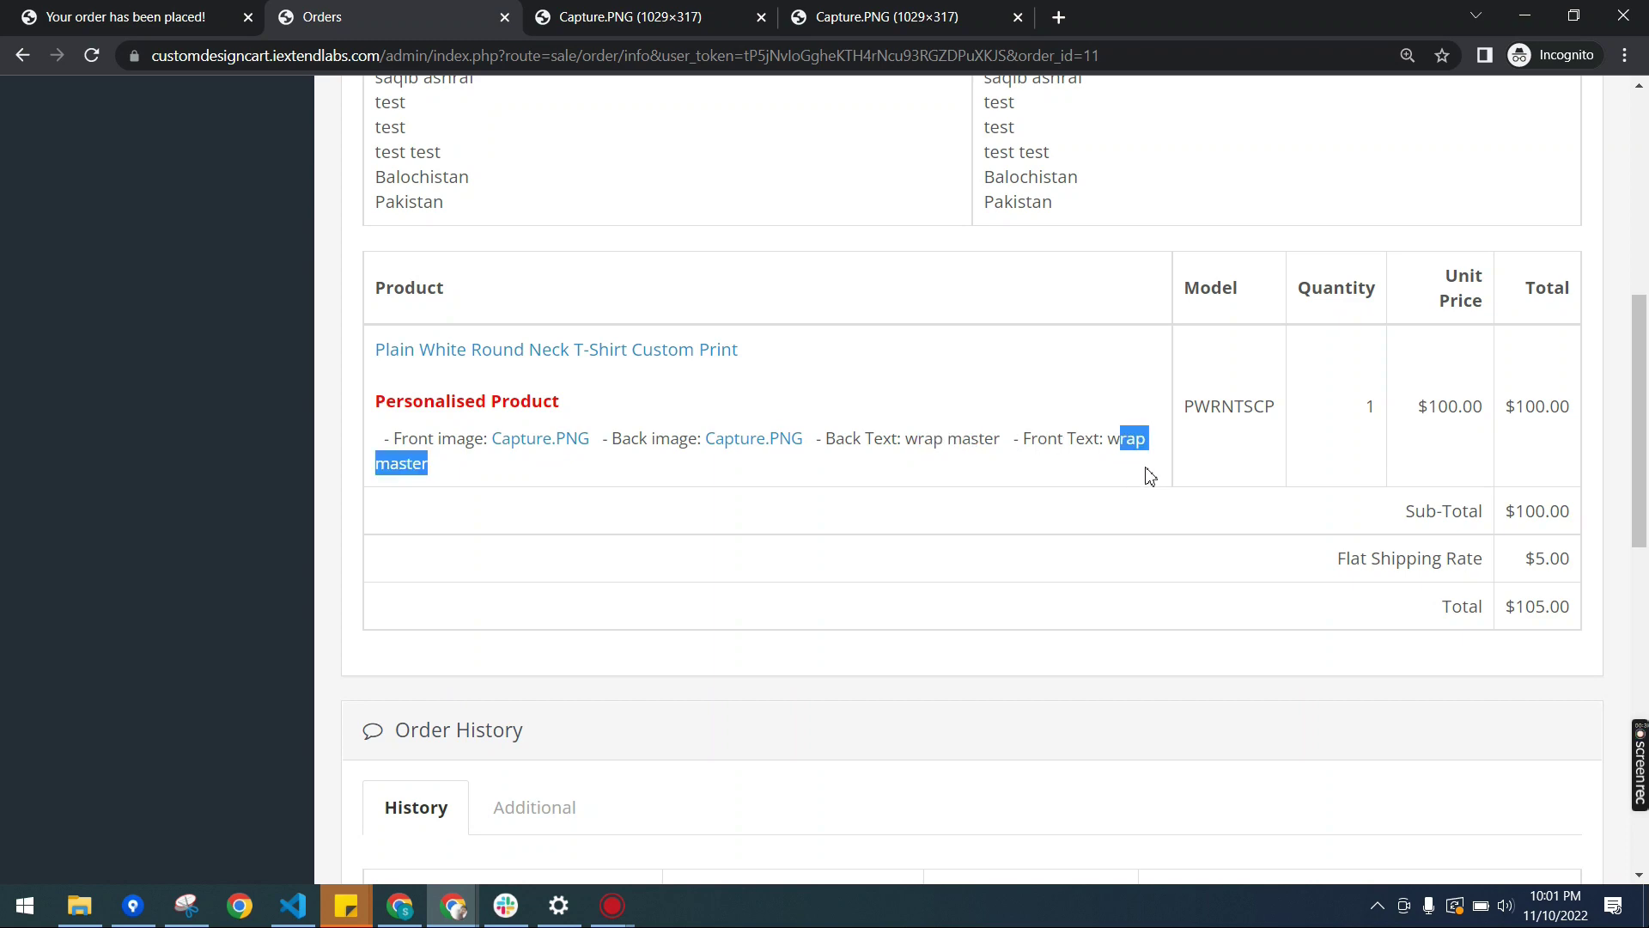
pyautogui.scroll(-7, 1226, 487)
pyautogui.scroll(7, 1229, 488)
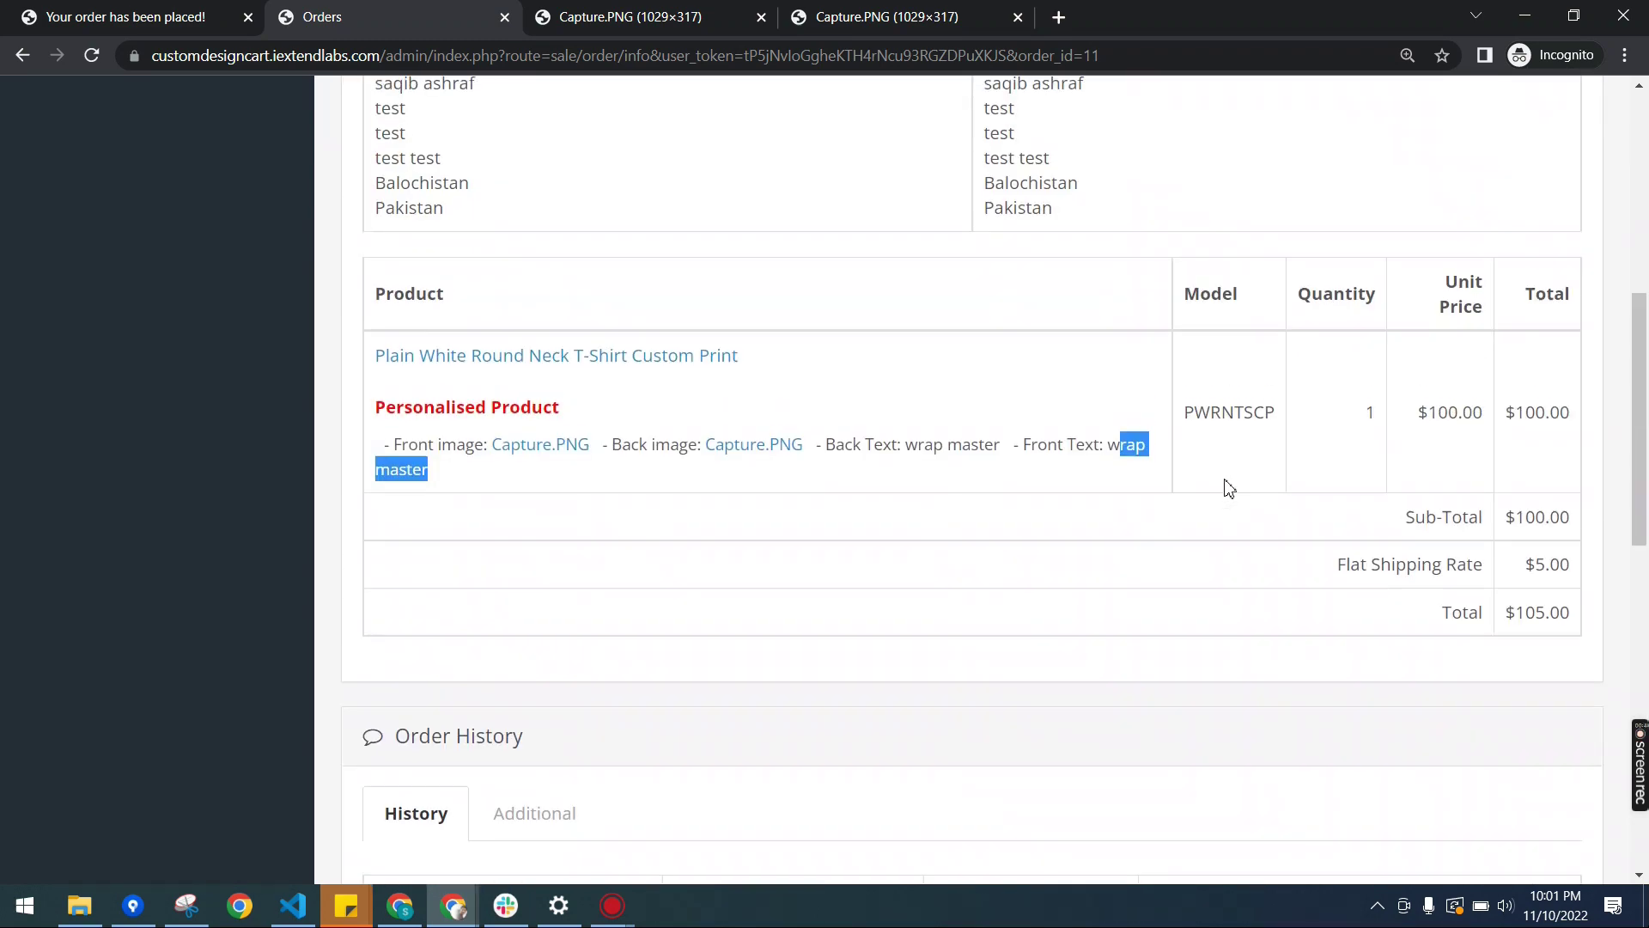
pyautogui.scroll(7, 1229, 488)
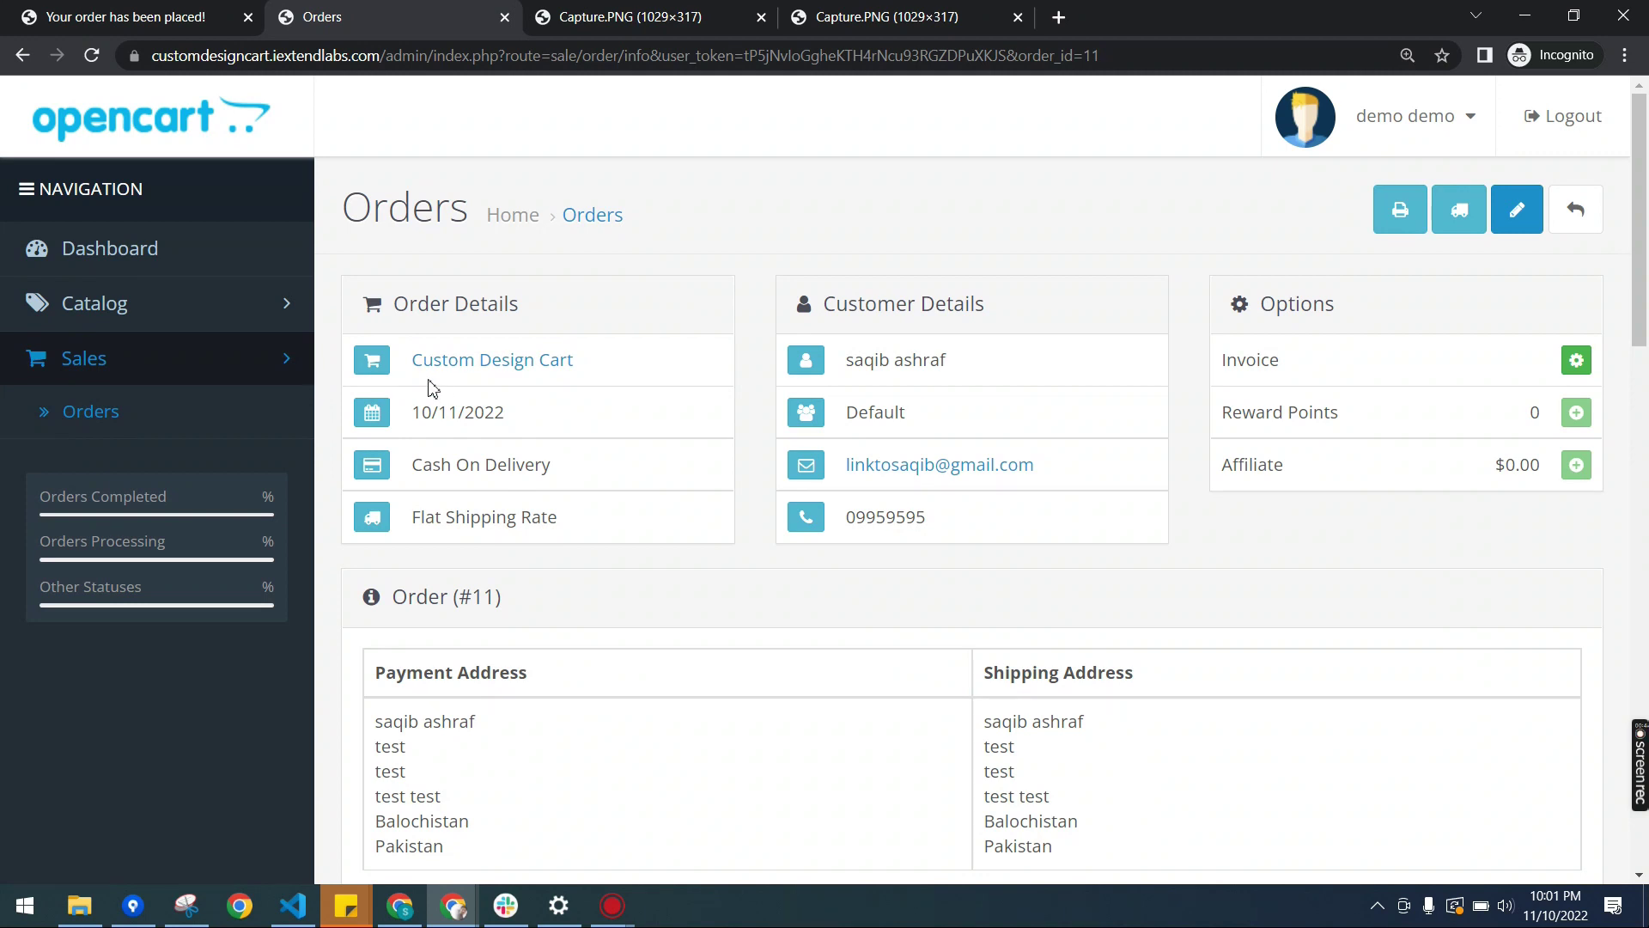
# Step: From Catalog > Products, edit the Plain White Round Neck T-Shirt Custom Print product
pyautogui.click(196, 320)
pyautogui.click(203, 375)
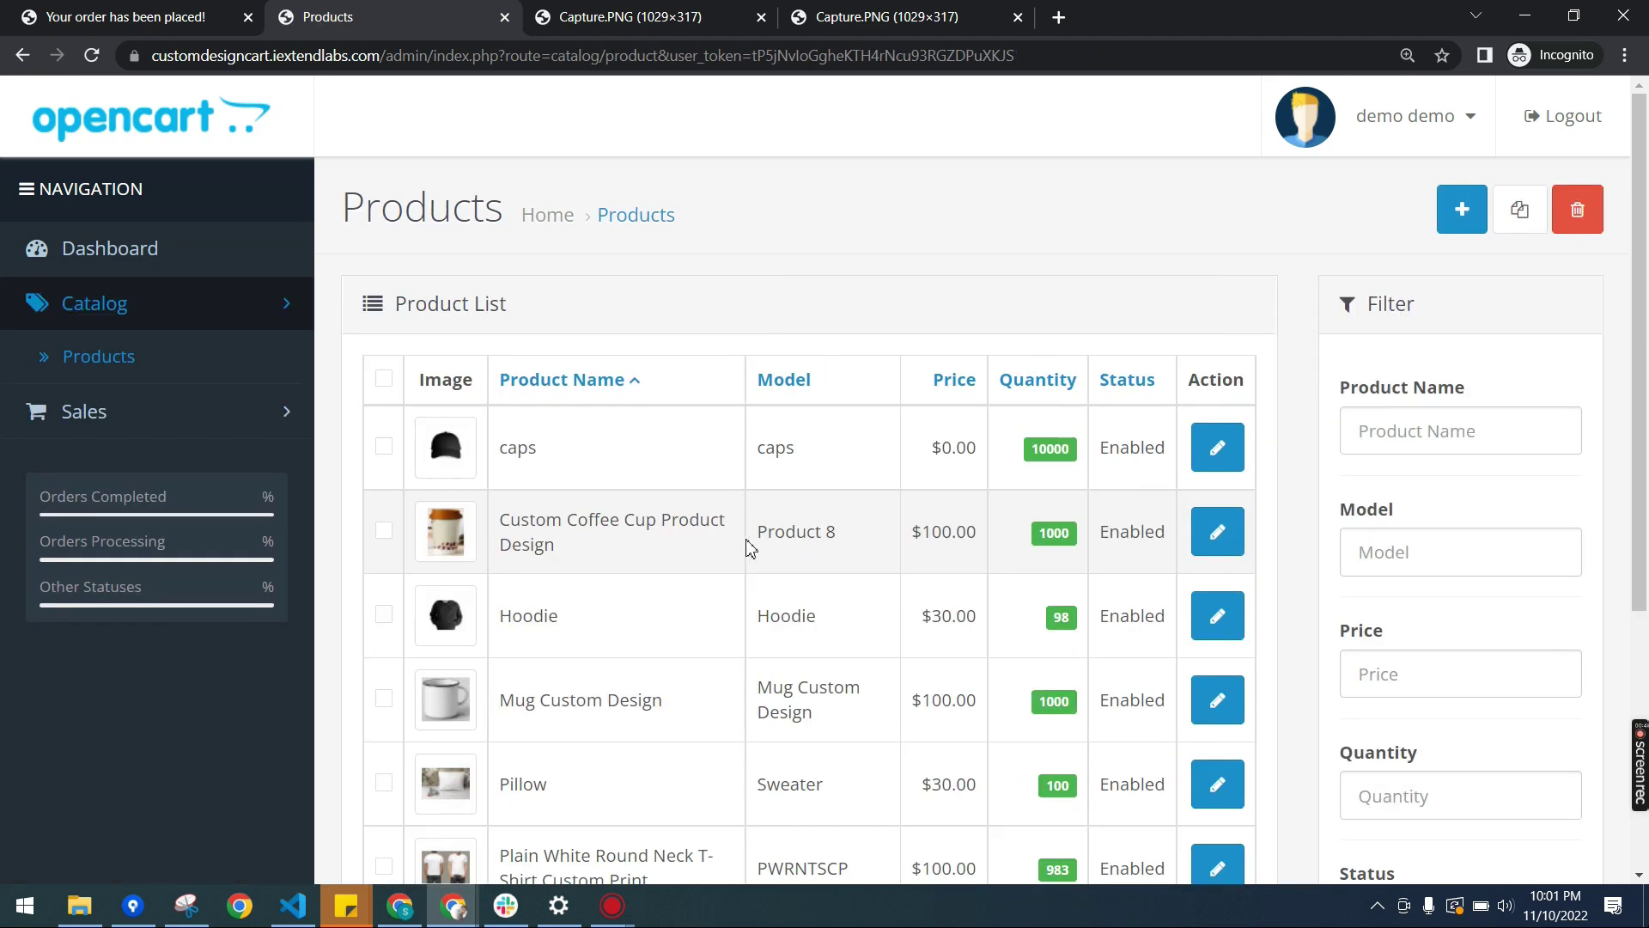
pyautogui.scroll(-3, 747, 547)
pyautogui.scroll(3, 747, 547)
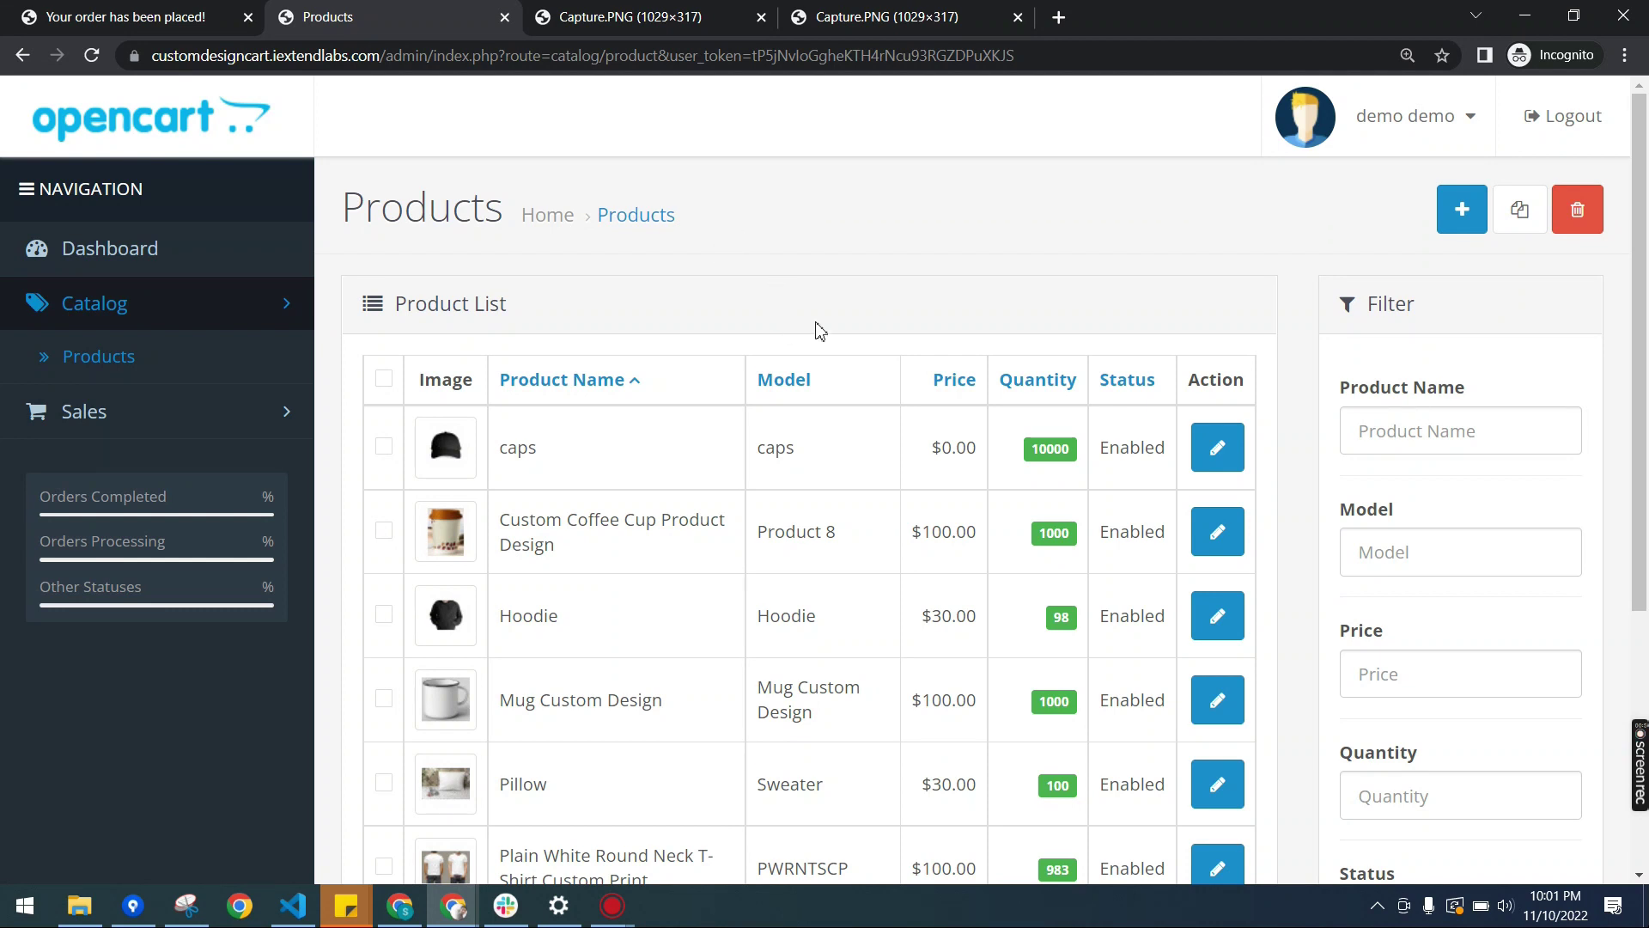
pyautogui.scroll(-3, 996, 275)
pyautogui.scroll(3, 1203, 288)
pyautogui.scroll(-5, 1014, 337)
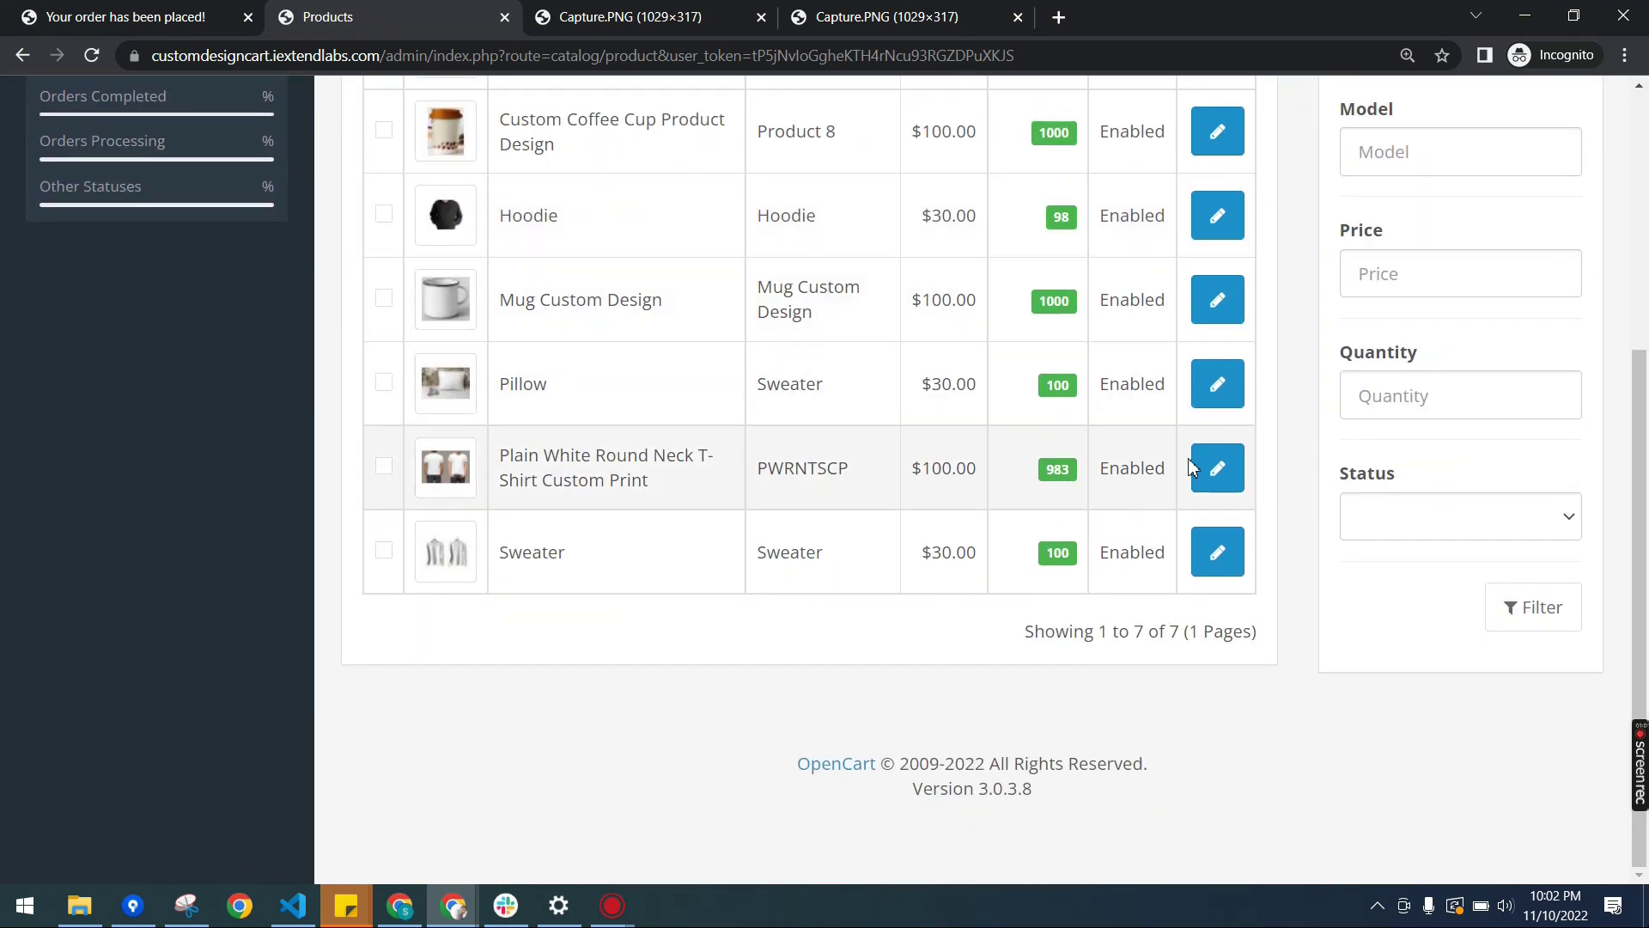
pyautogui.click(1212, 469)
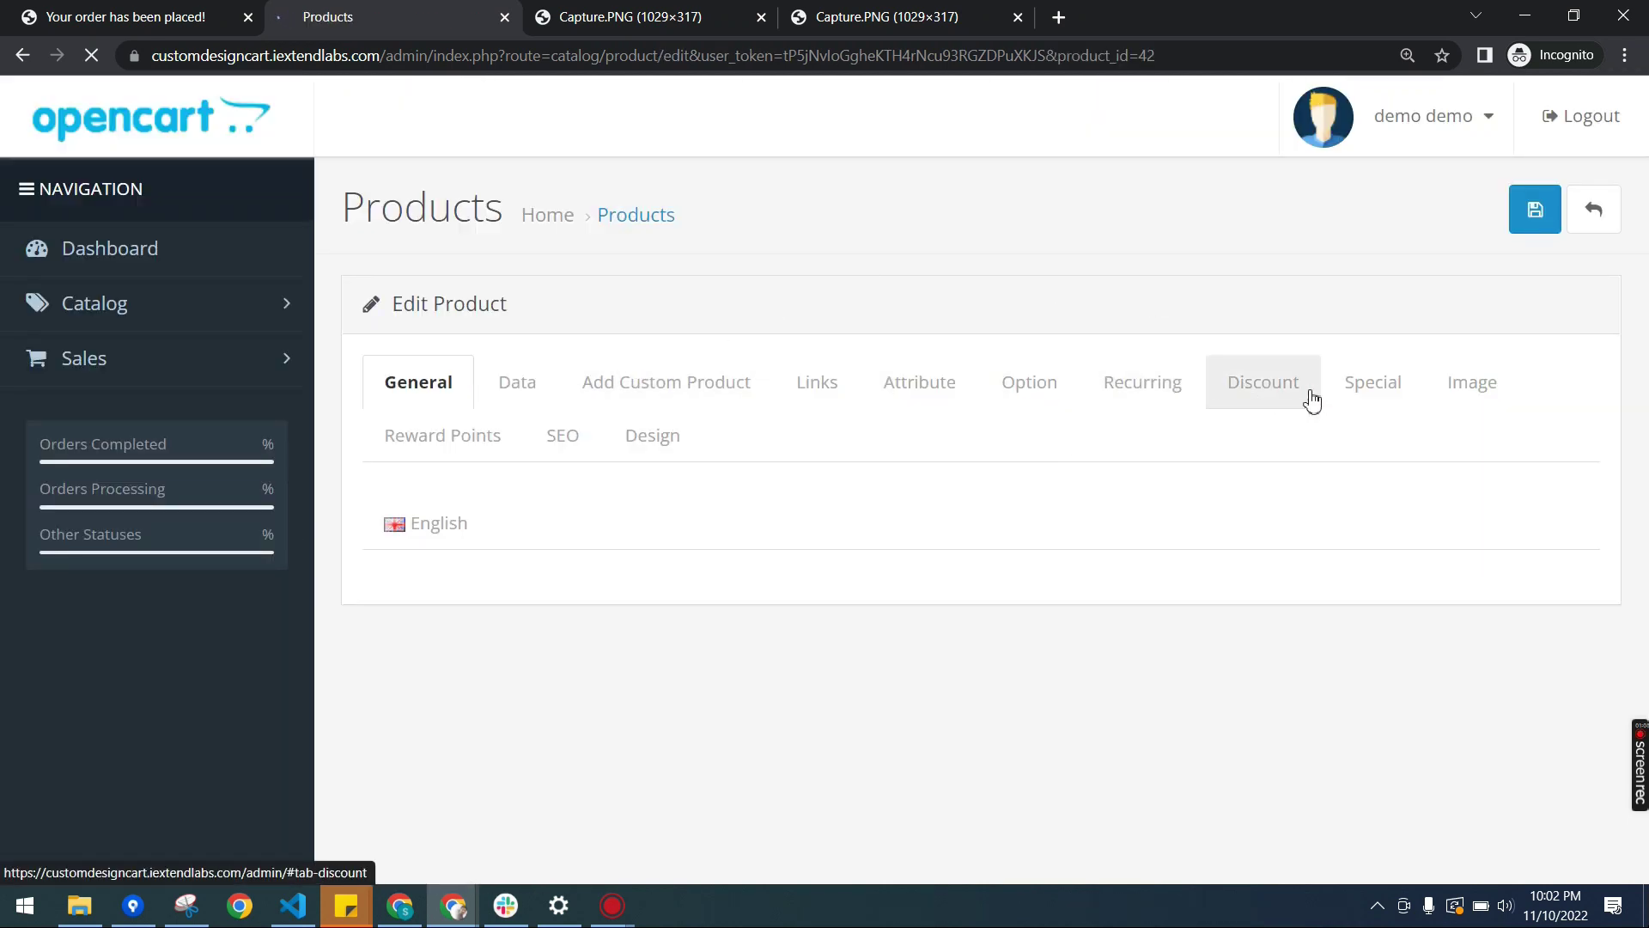
# Step: Move through the T-shirt's Image and Design tabs to its Add Custom Product designer
pyautogui.click(1472, 391)
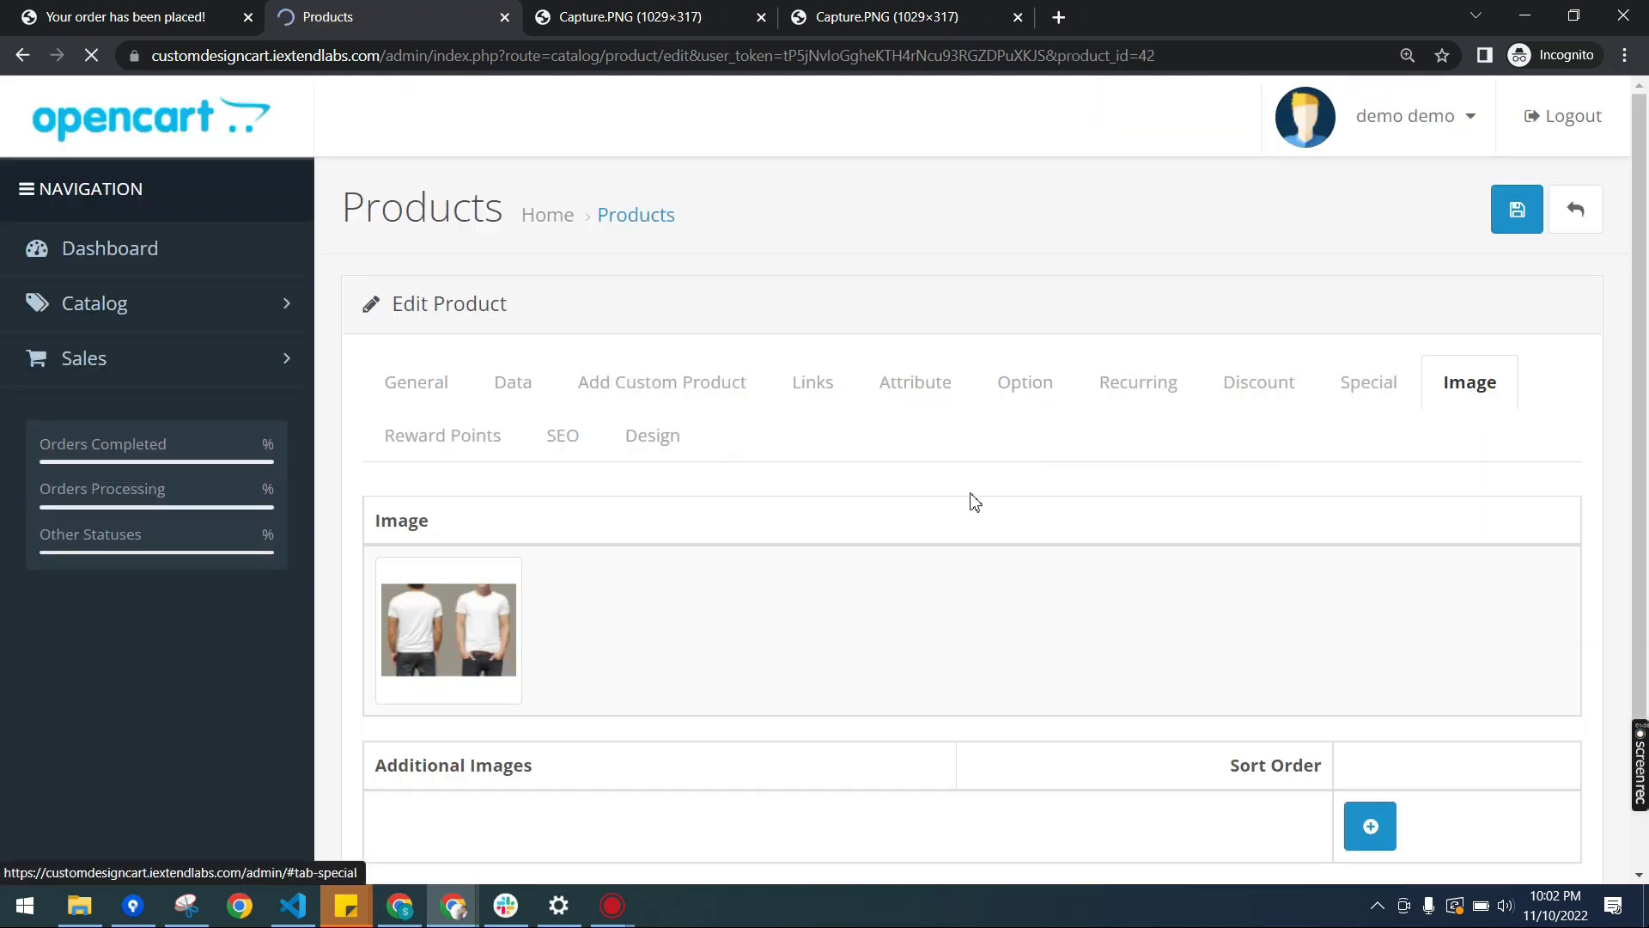
pyautogui.scroll(-2, 971, 500)
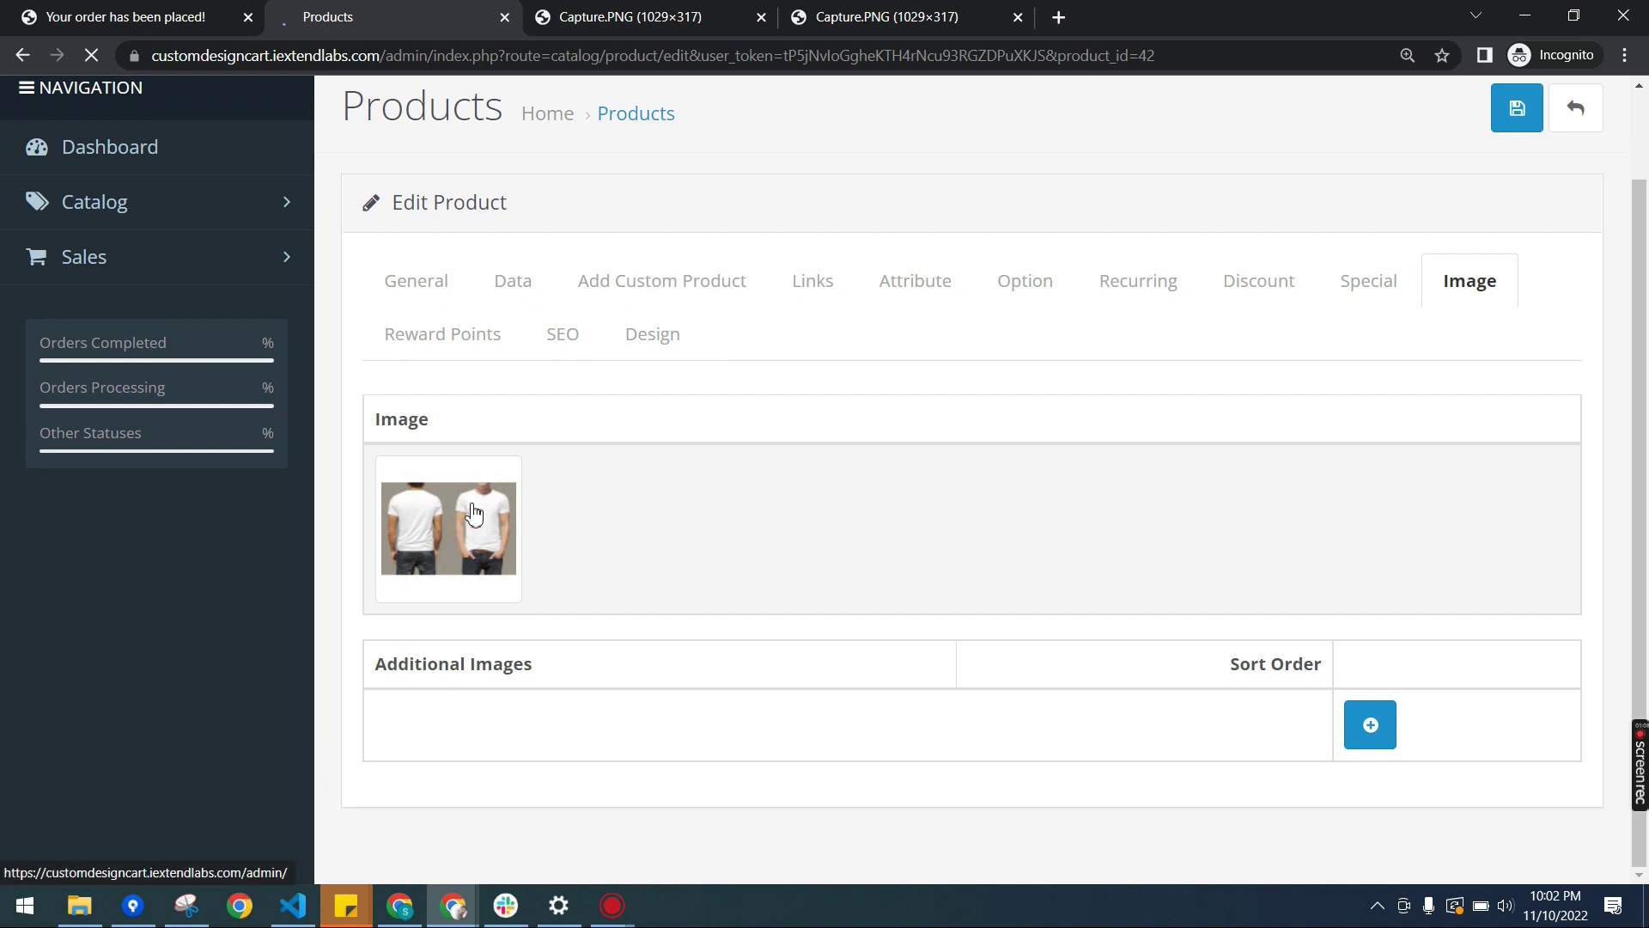
pyautogui.click(671, 353)
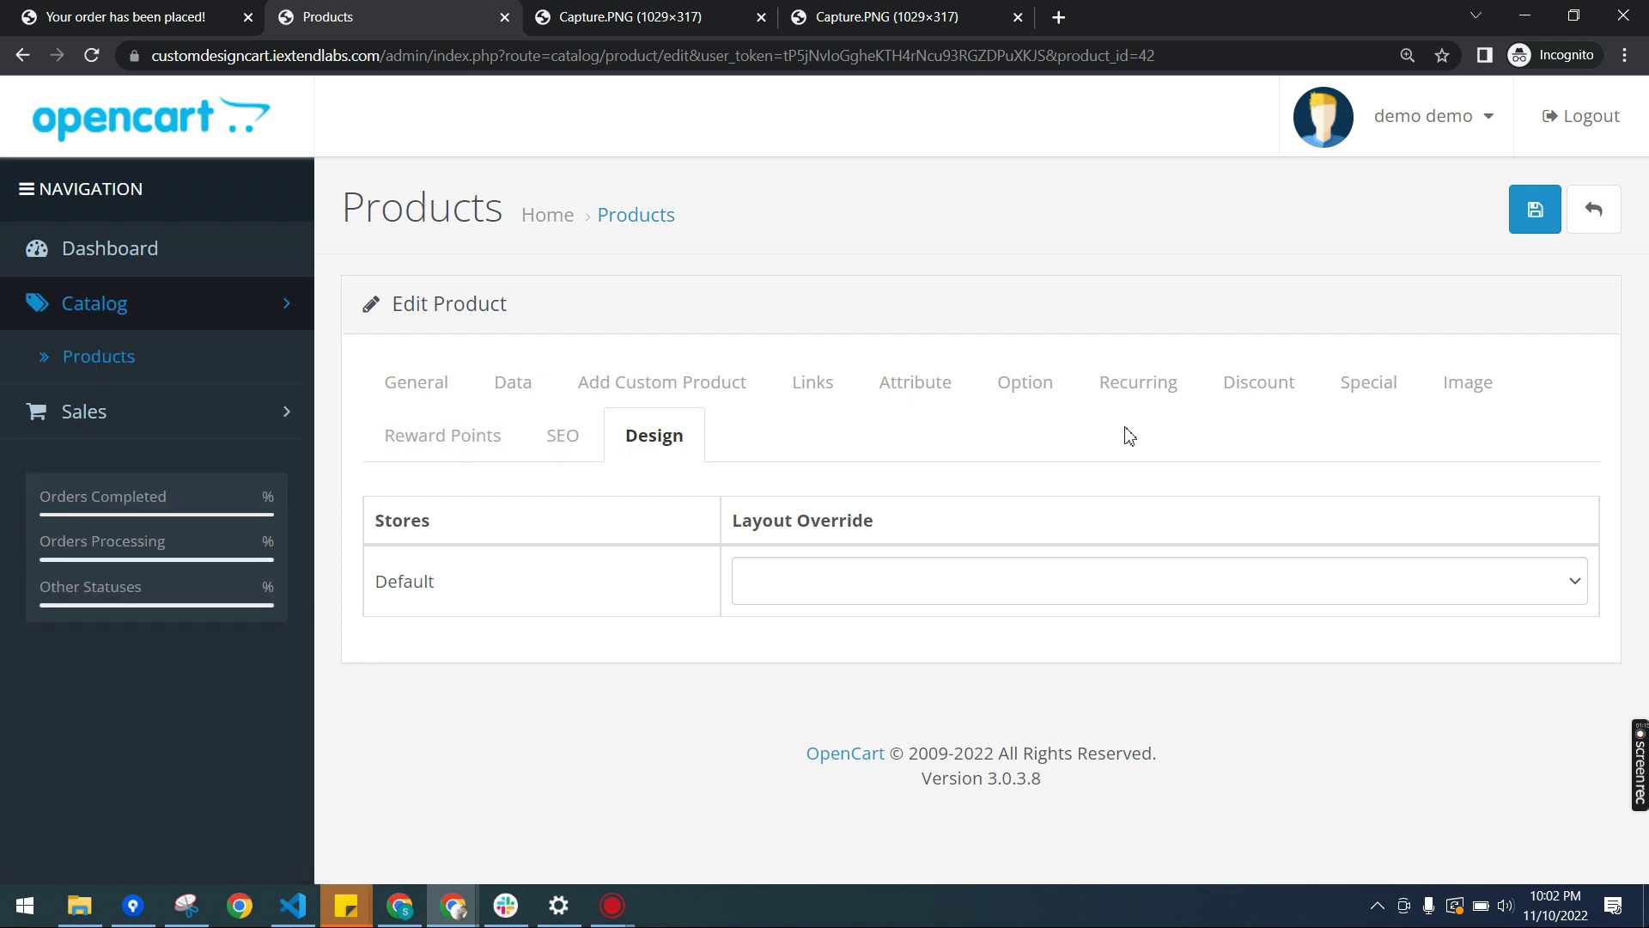
pyautogui.click(722, 388)
# Step: Scroll through the t-shirt preview, highlighting the Image Options and Text Options tables
pyautogui.scroll(-3, 659, 405)
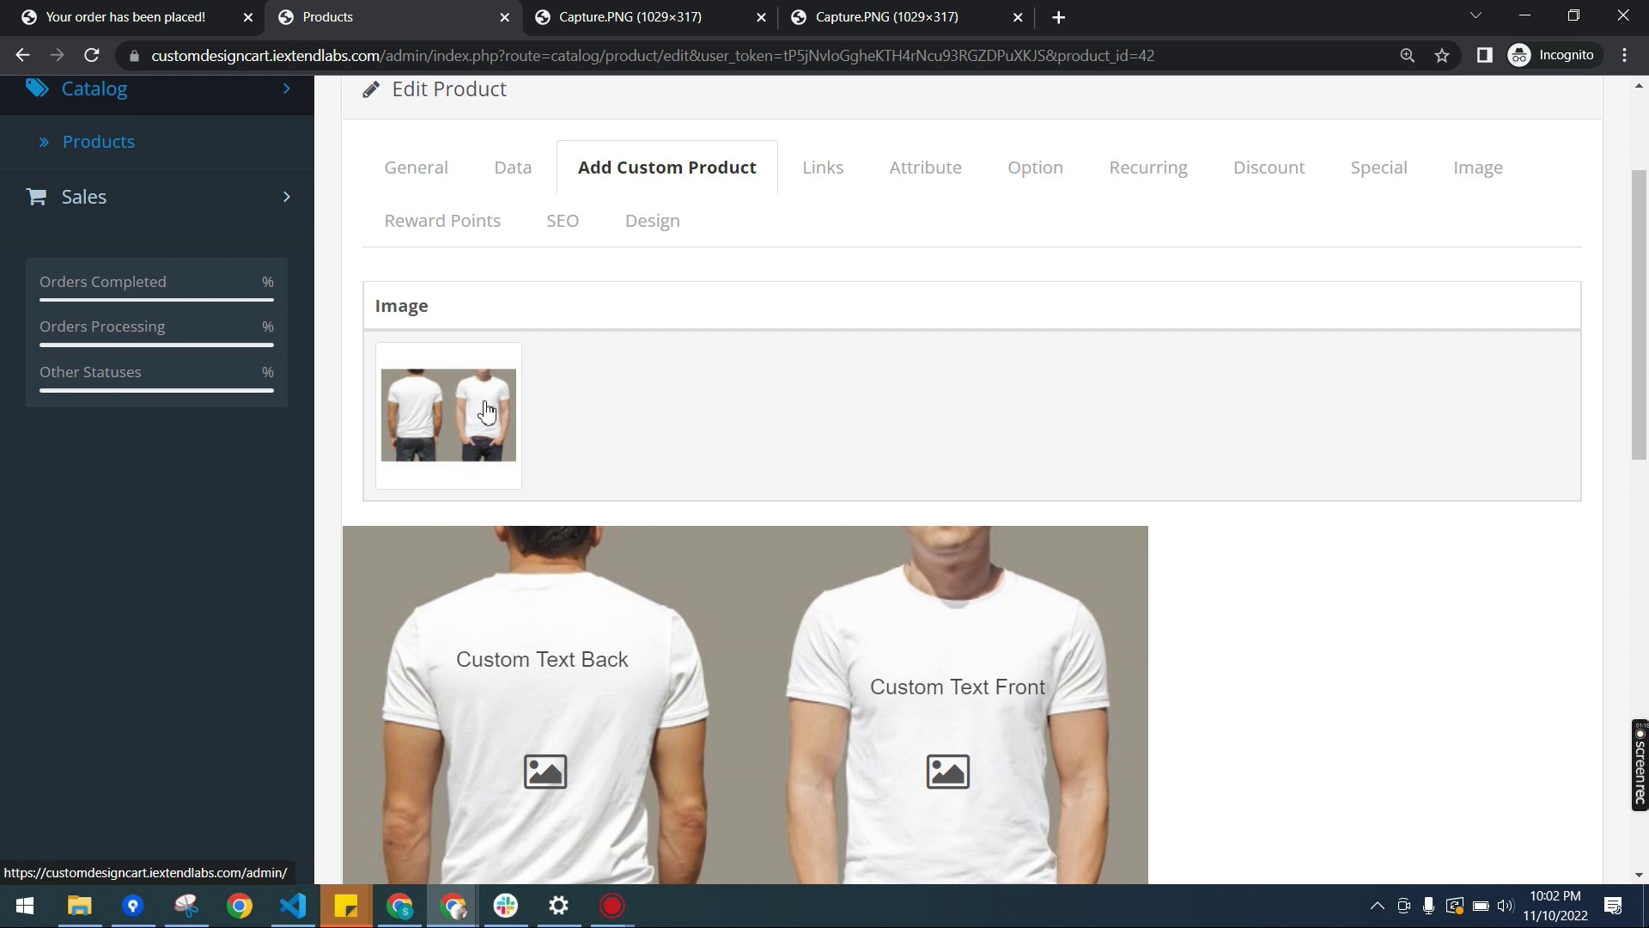
pyautogui.scroll(-1, 480, 414)
pyautogui.scroll(-2, 479, 415)
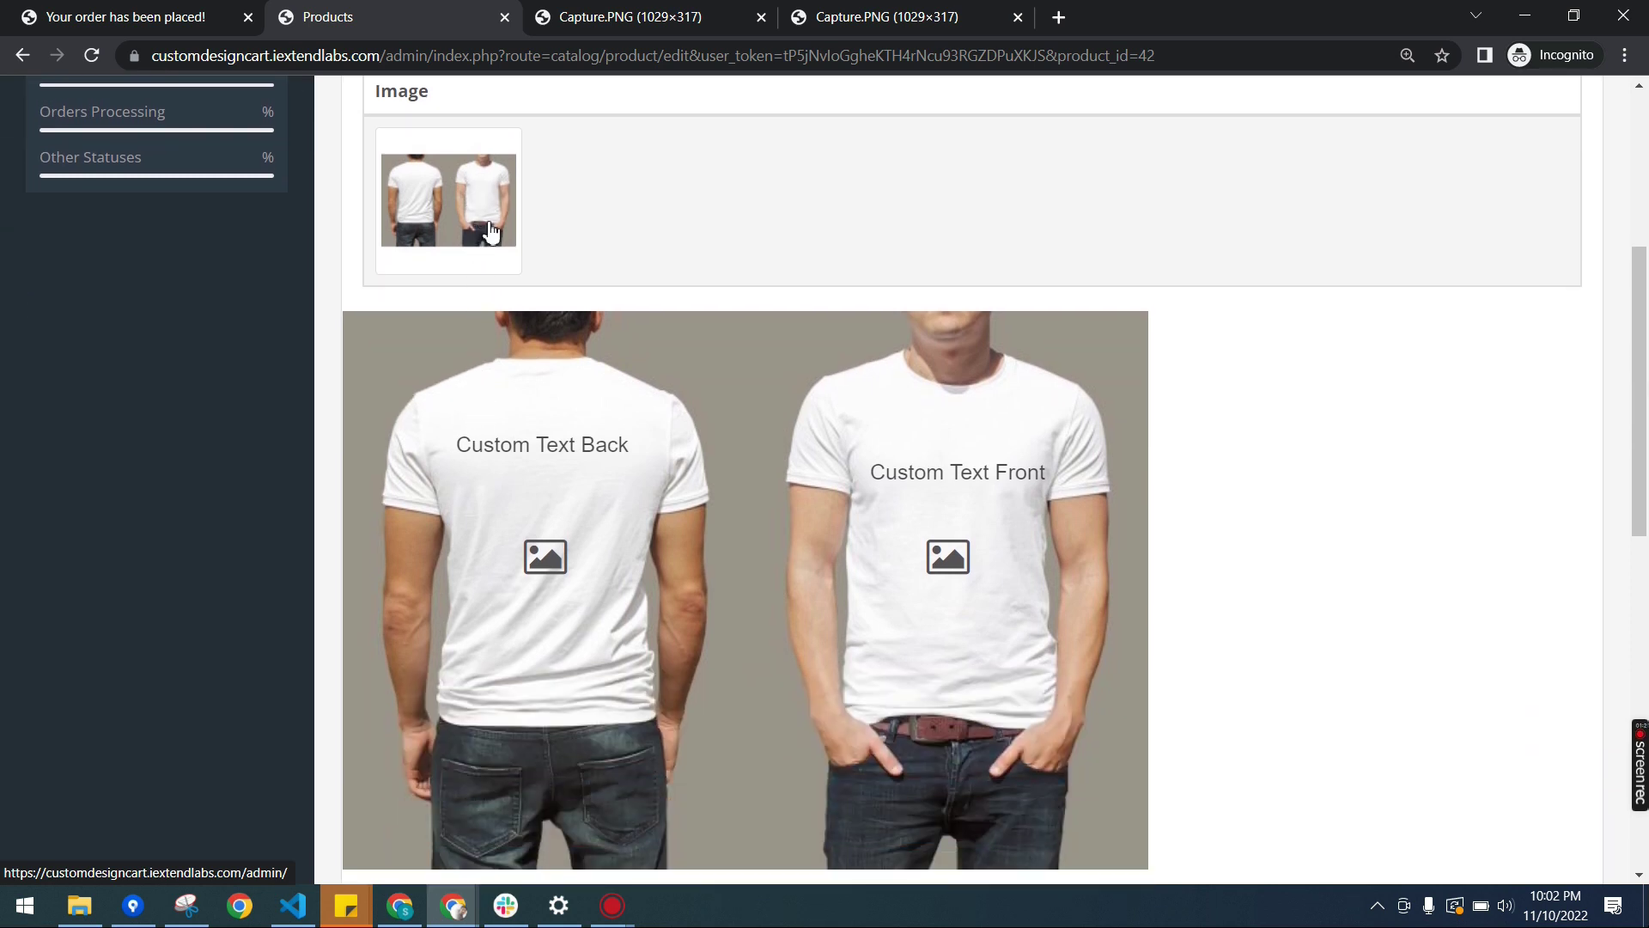
pyautogui.scroll(-4, 489, 232)
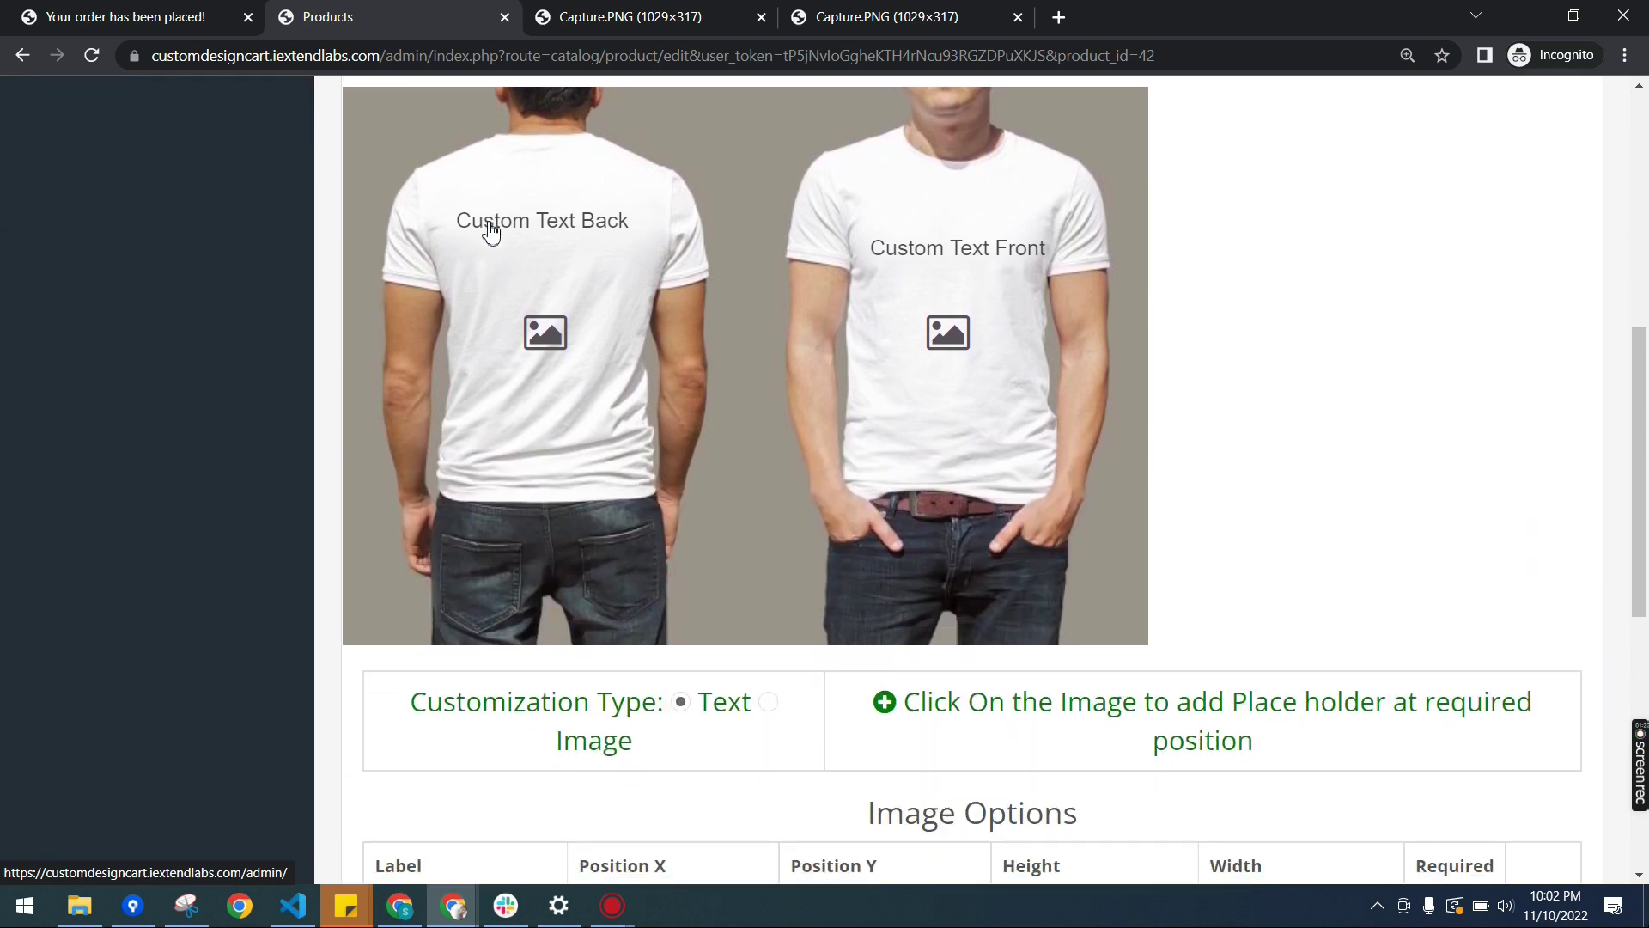
pyautogui.scroll(3, 602, 301)
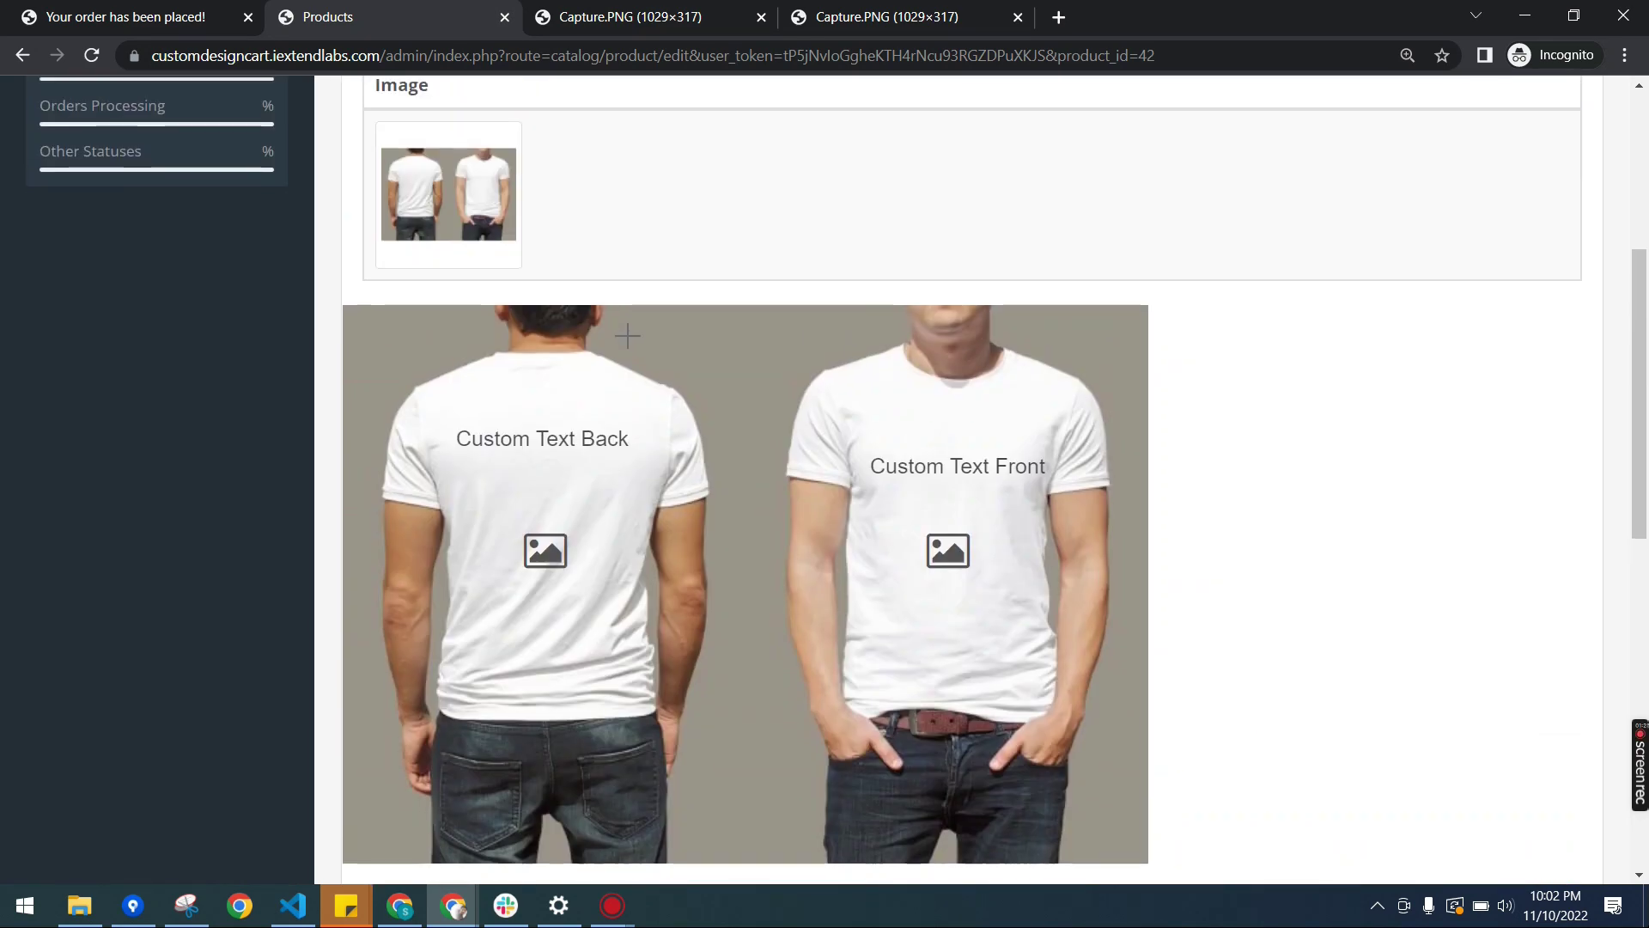
pyautogui.scroll(-1, 626, 335)
pyautogui.scroll(-1, 627, 337)
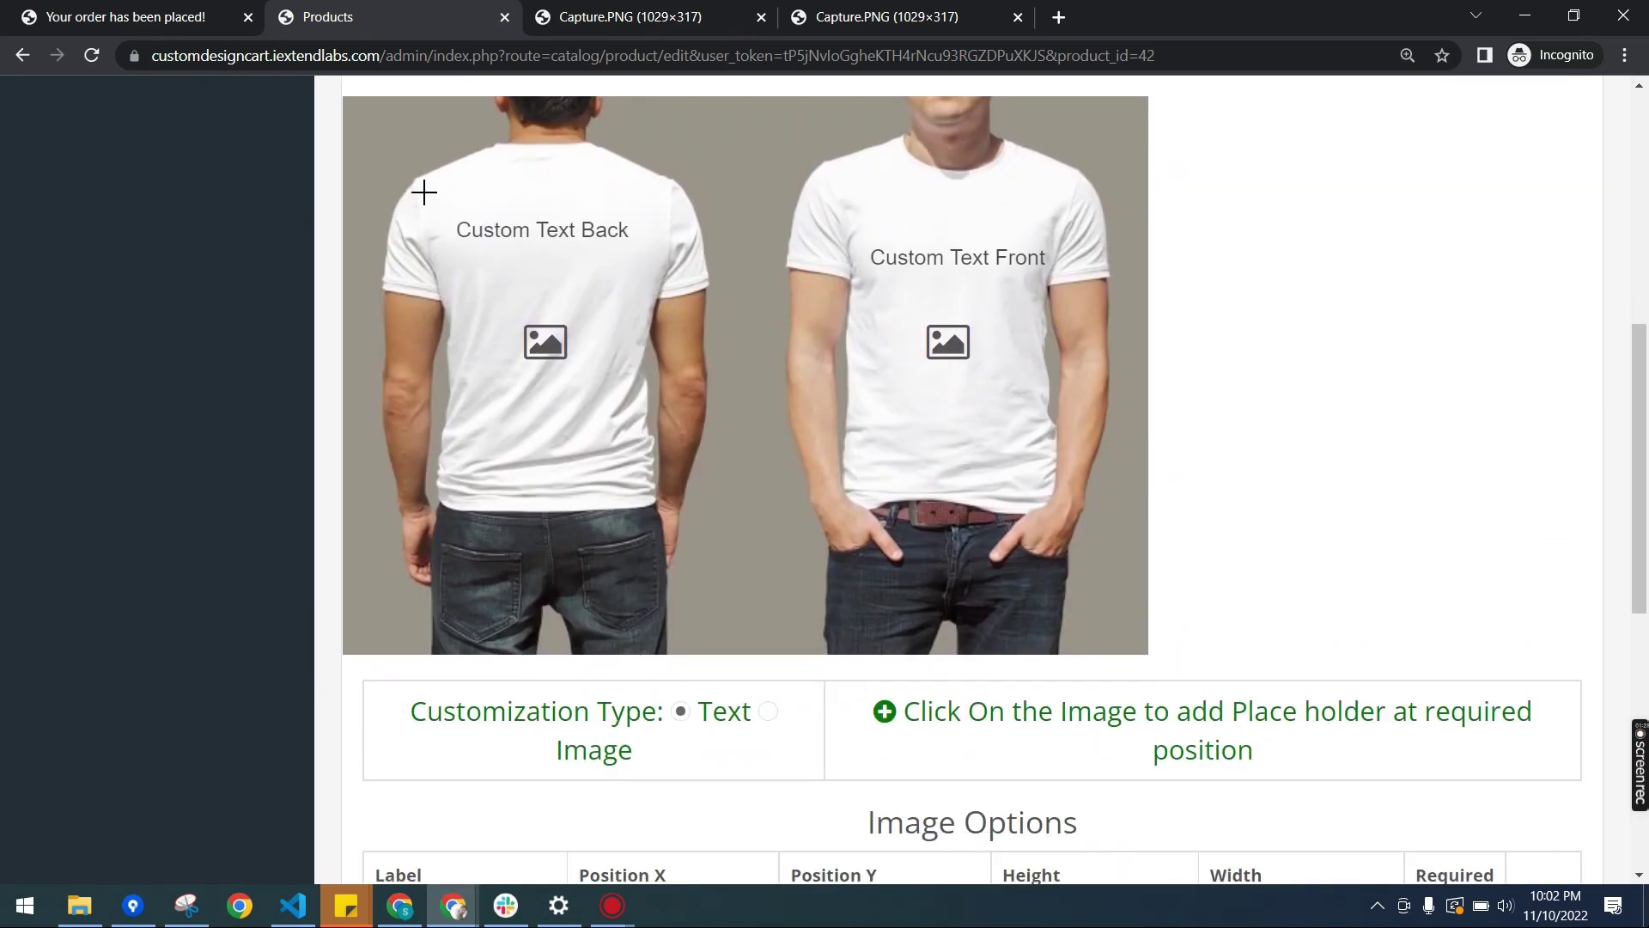
pyautogui.scroll(-8, 574, 331)
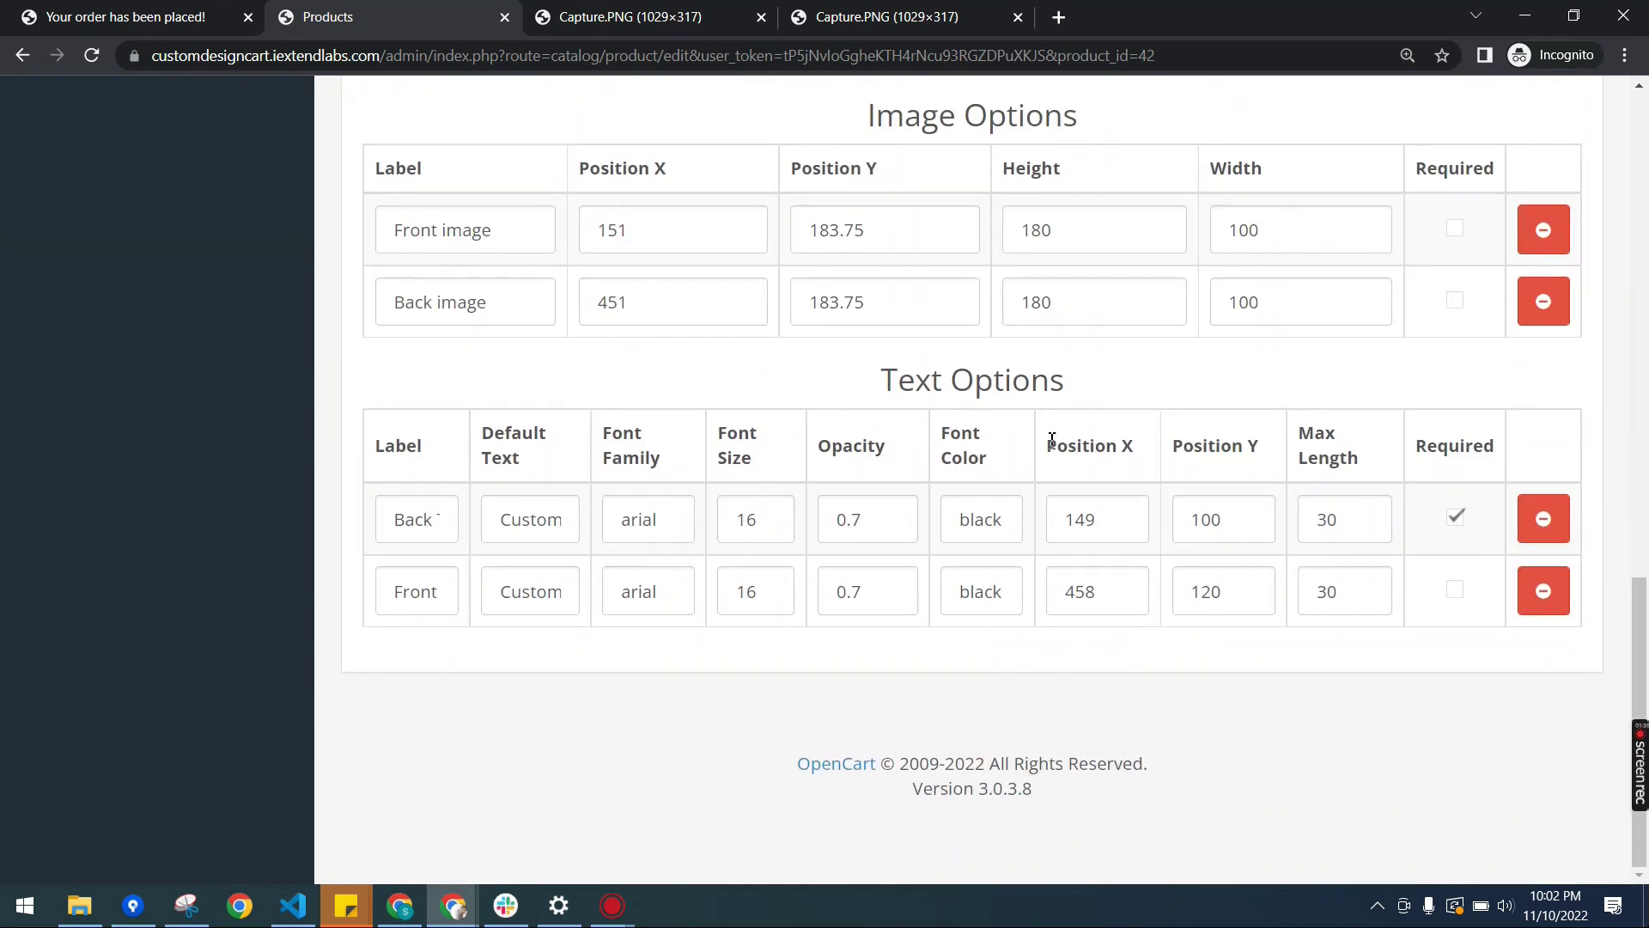
pyautogui.scroll(2, 570, 383)
pyautogui.scroll(-2, 1053, 262)
pyautogui.scroll(2, 946, 238)
pyautogui.moveTo(859, 329); pyautogui.dragTo(1109, 351)
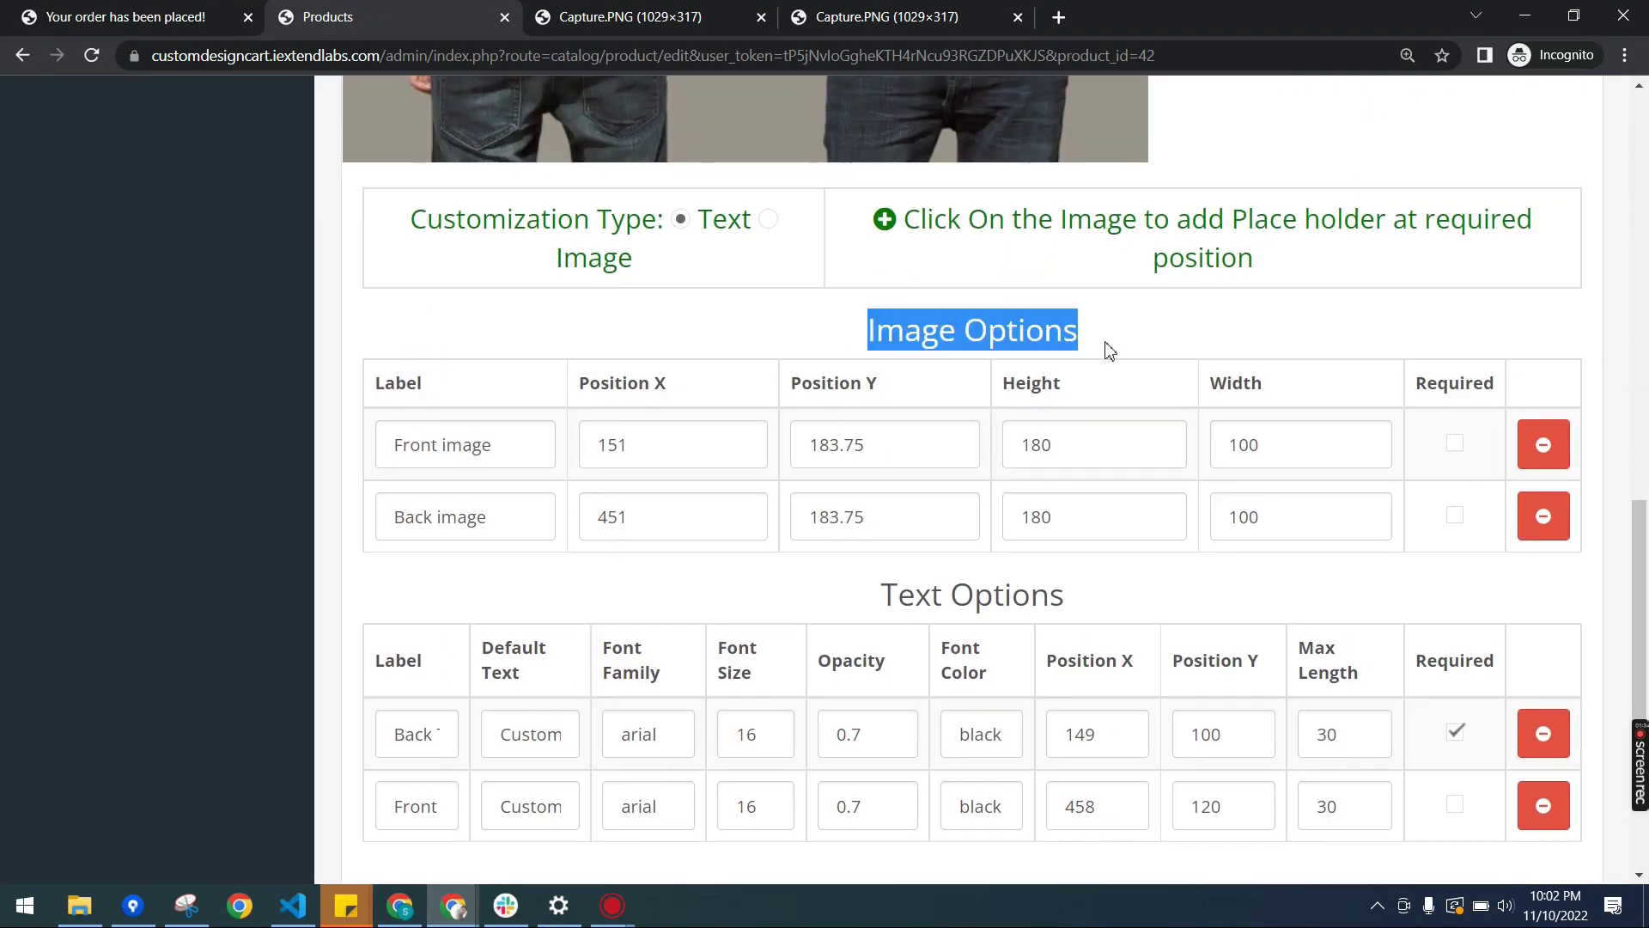
pyautogui.scroll(-3, 932, 376)
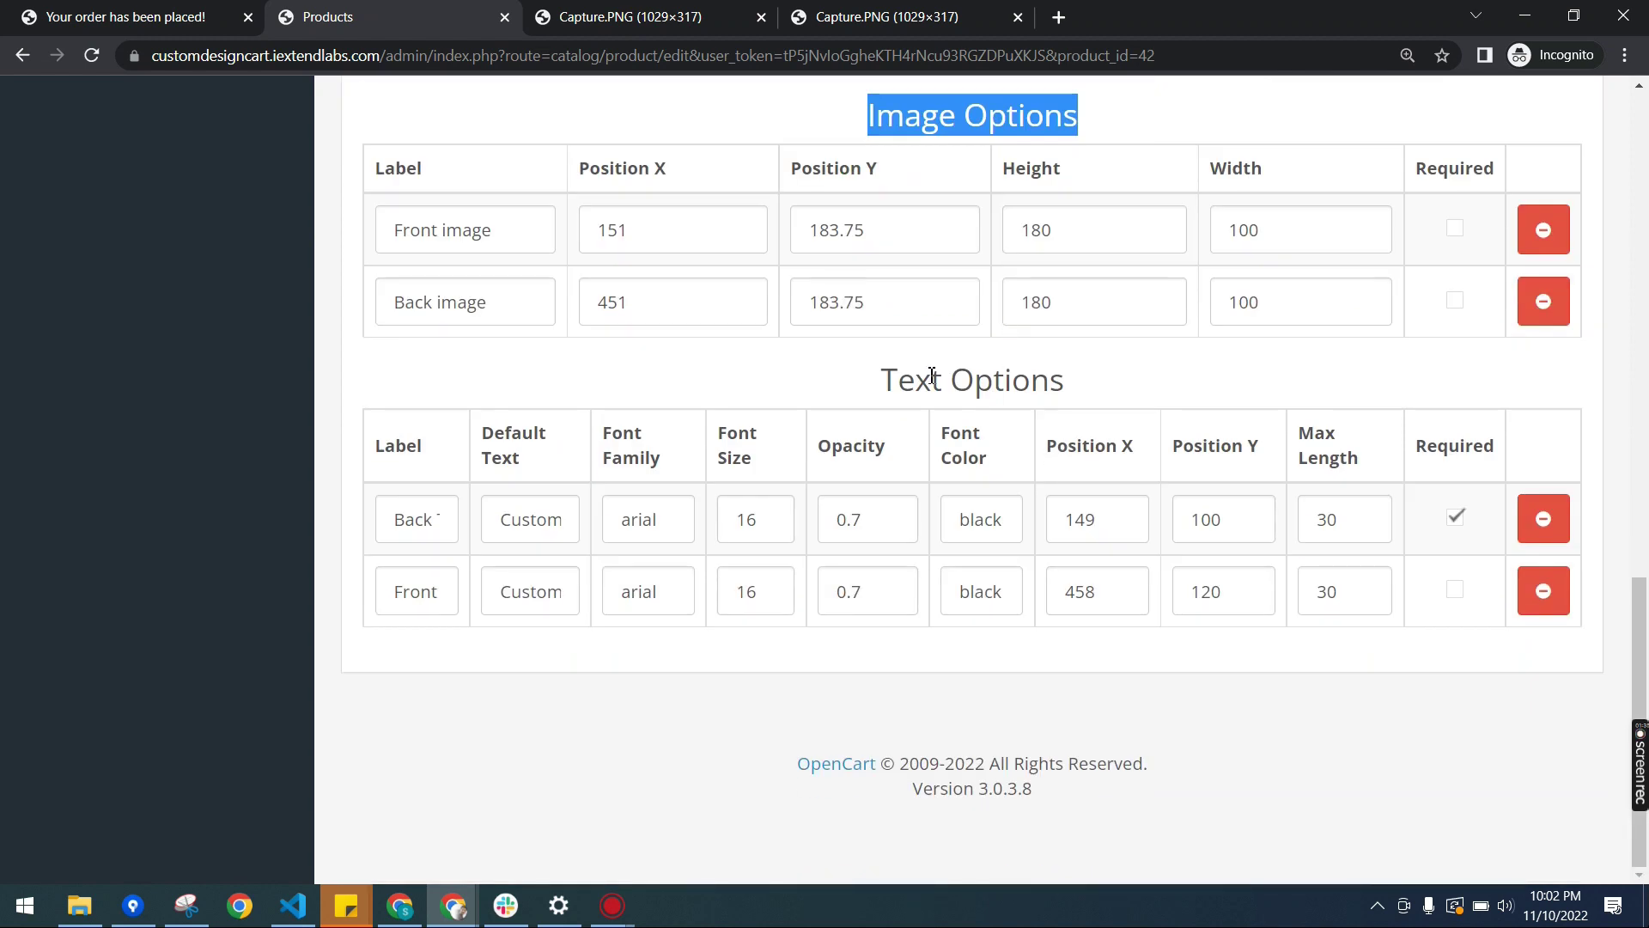
pyautogui.moveTo(881, 391); pyautogui.dragTo(1067, 385)
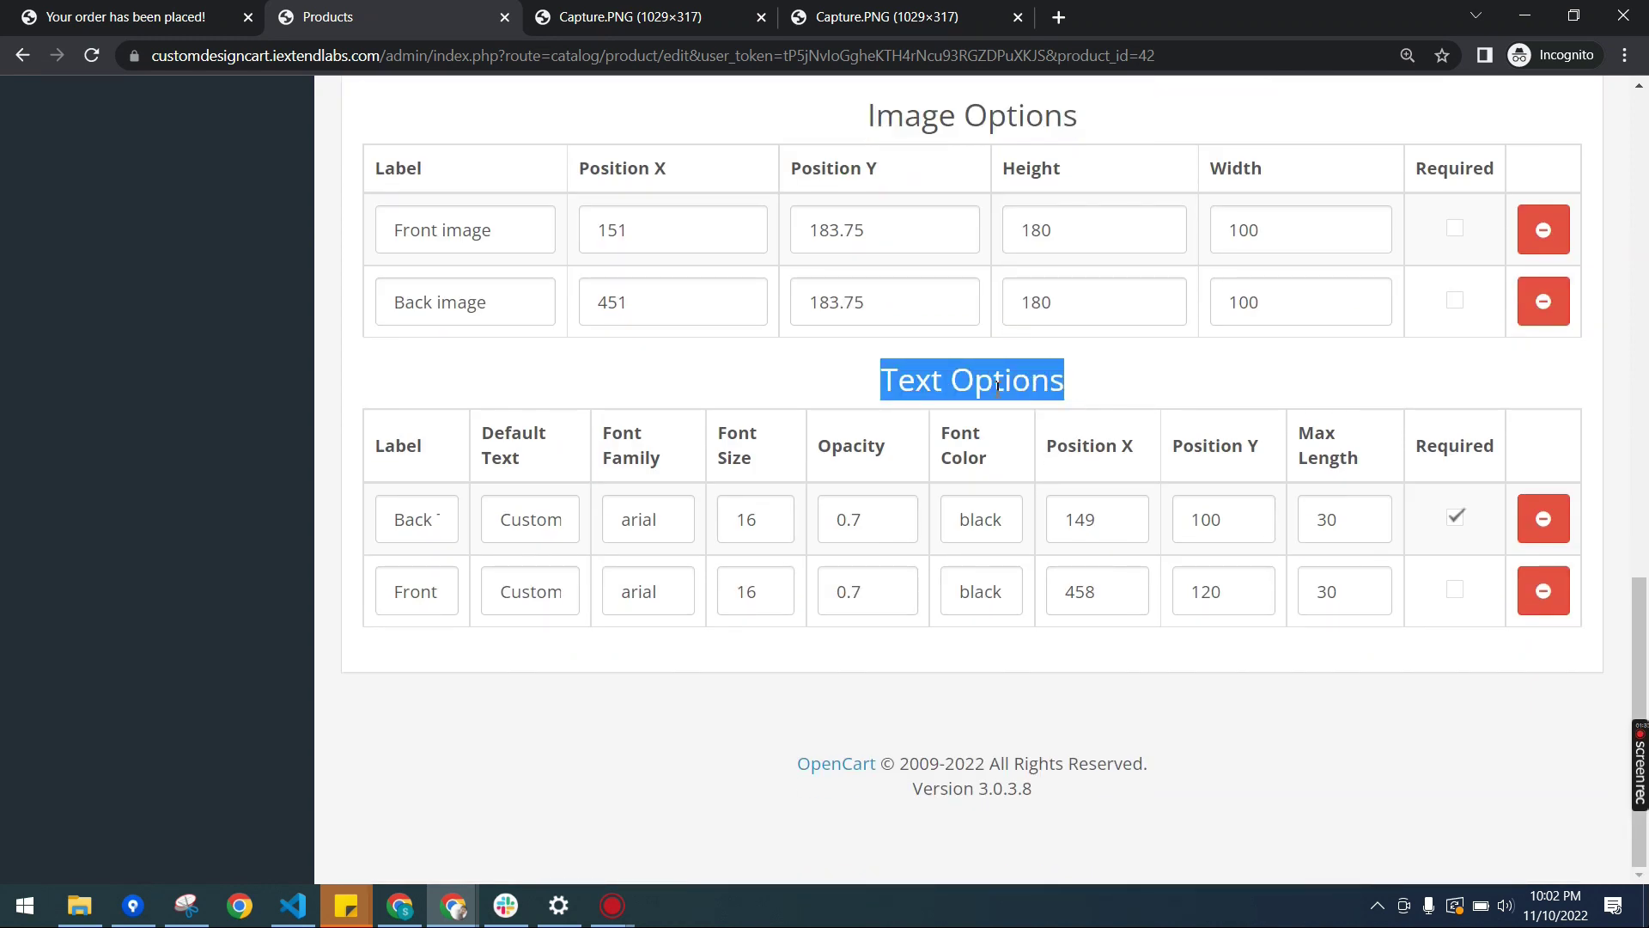
pyautogui.scroll(1, 997, 384)
pyautogui.scroll(2, 1002, 497)
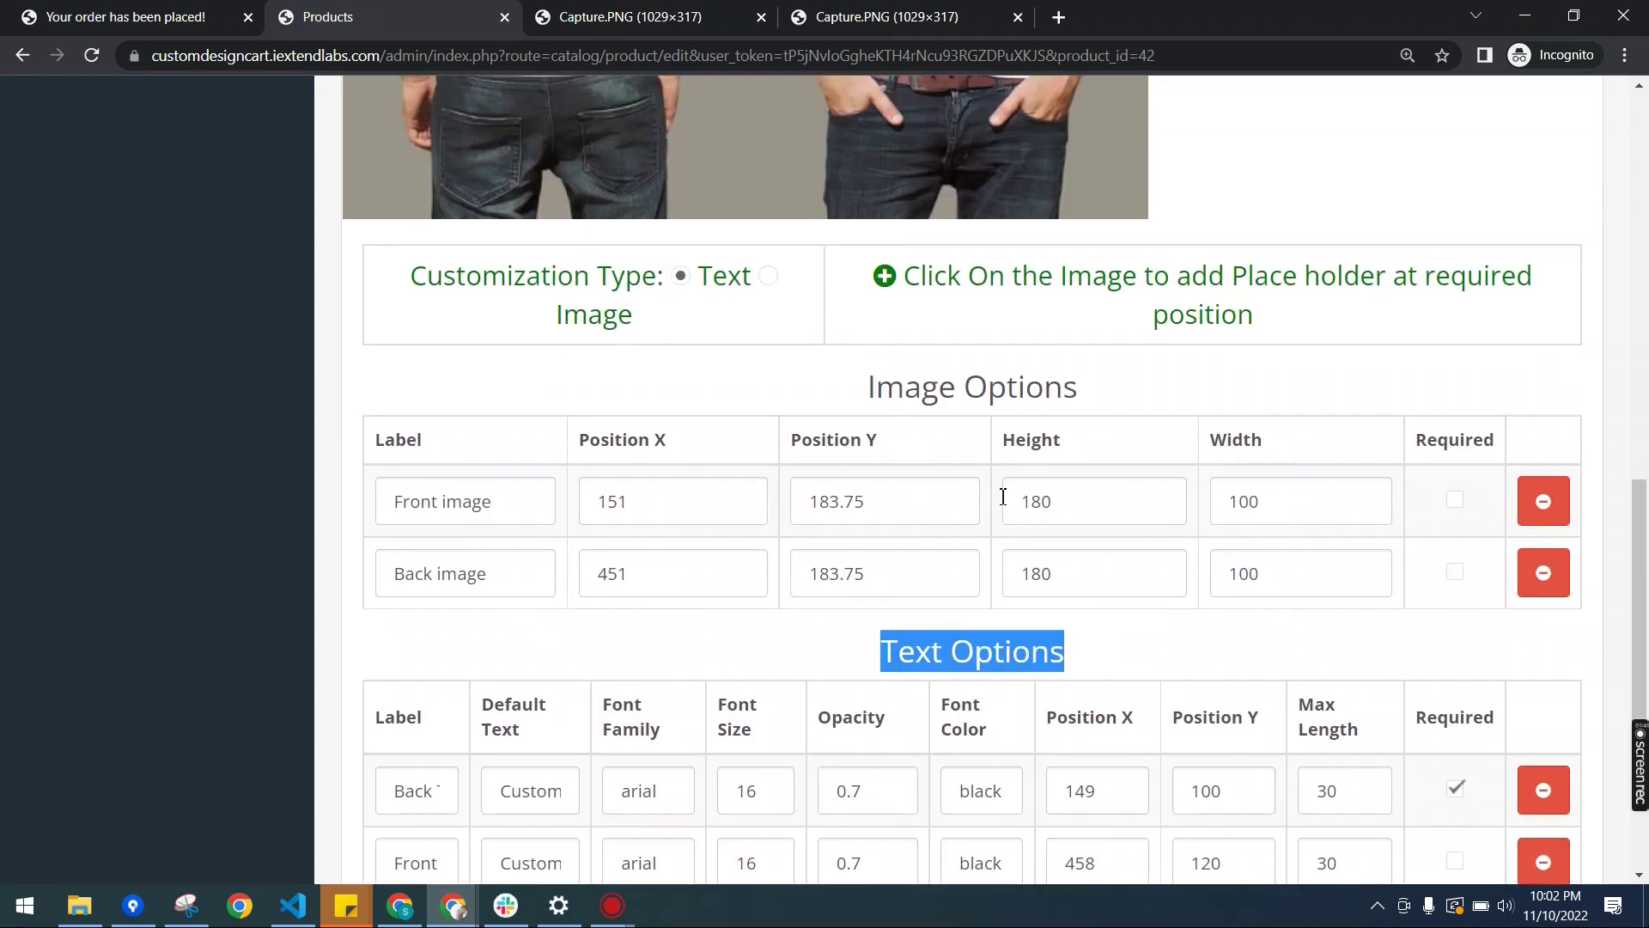
pyautogui.scroll(-1, 1001, 501)
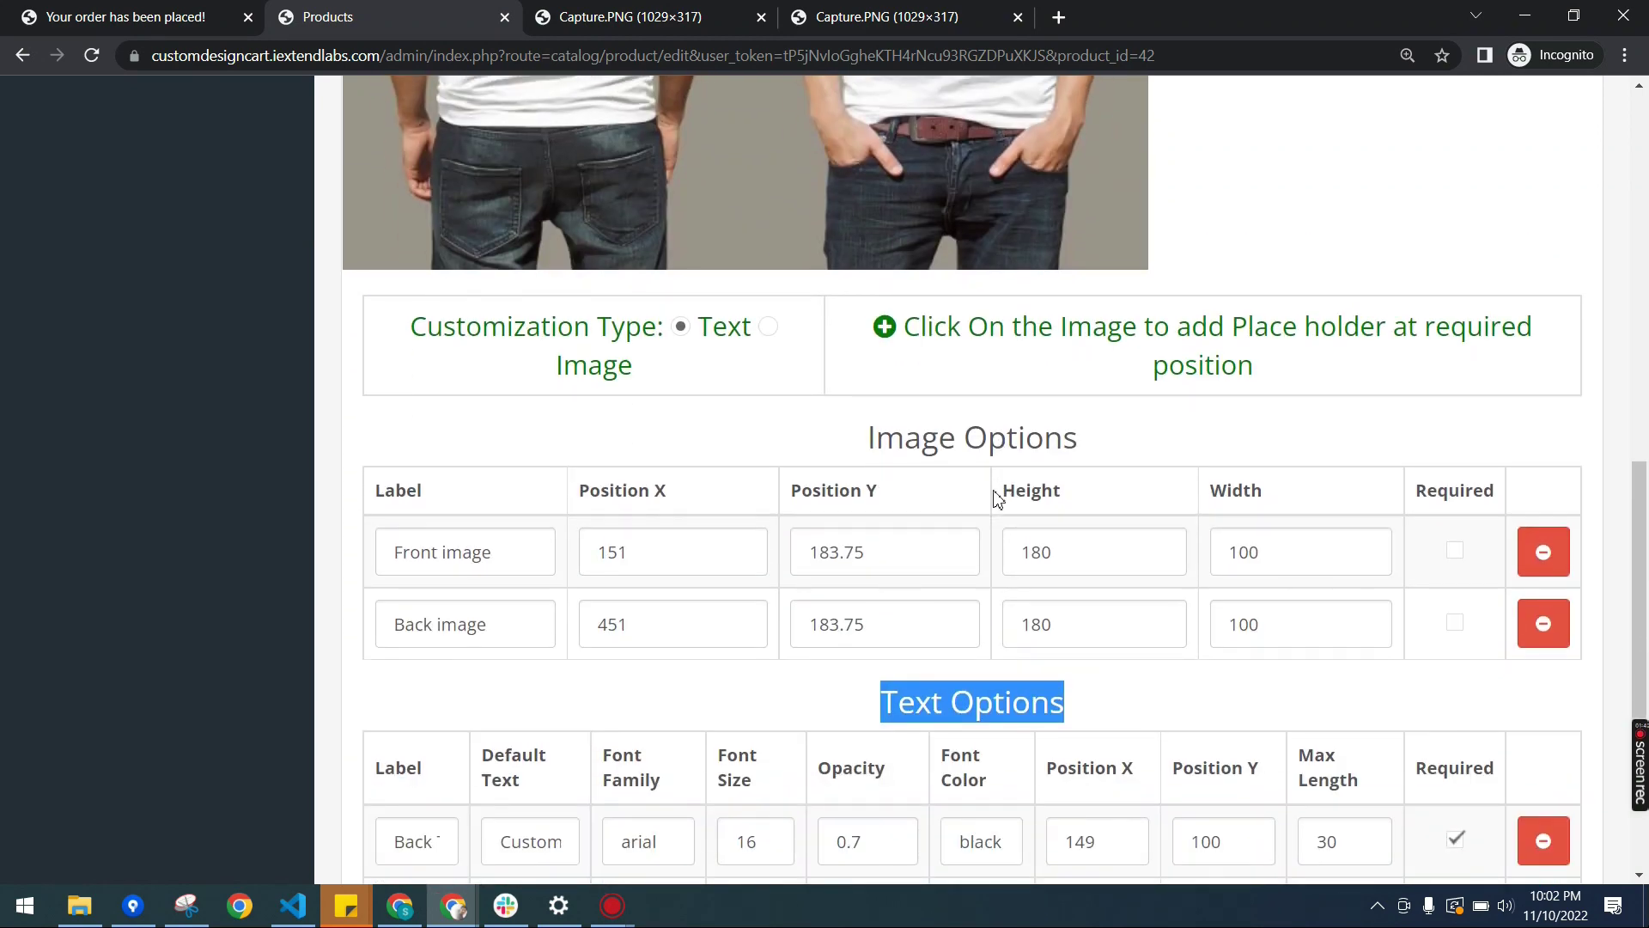
pyautogui.scroll(2, 1018, 525)
pyautogui.scroll(1, 1037, 558)
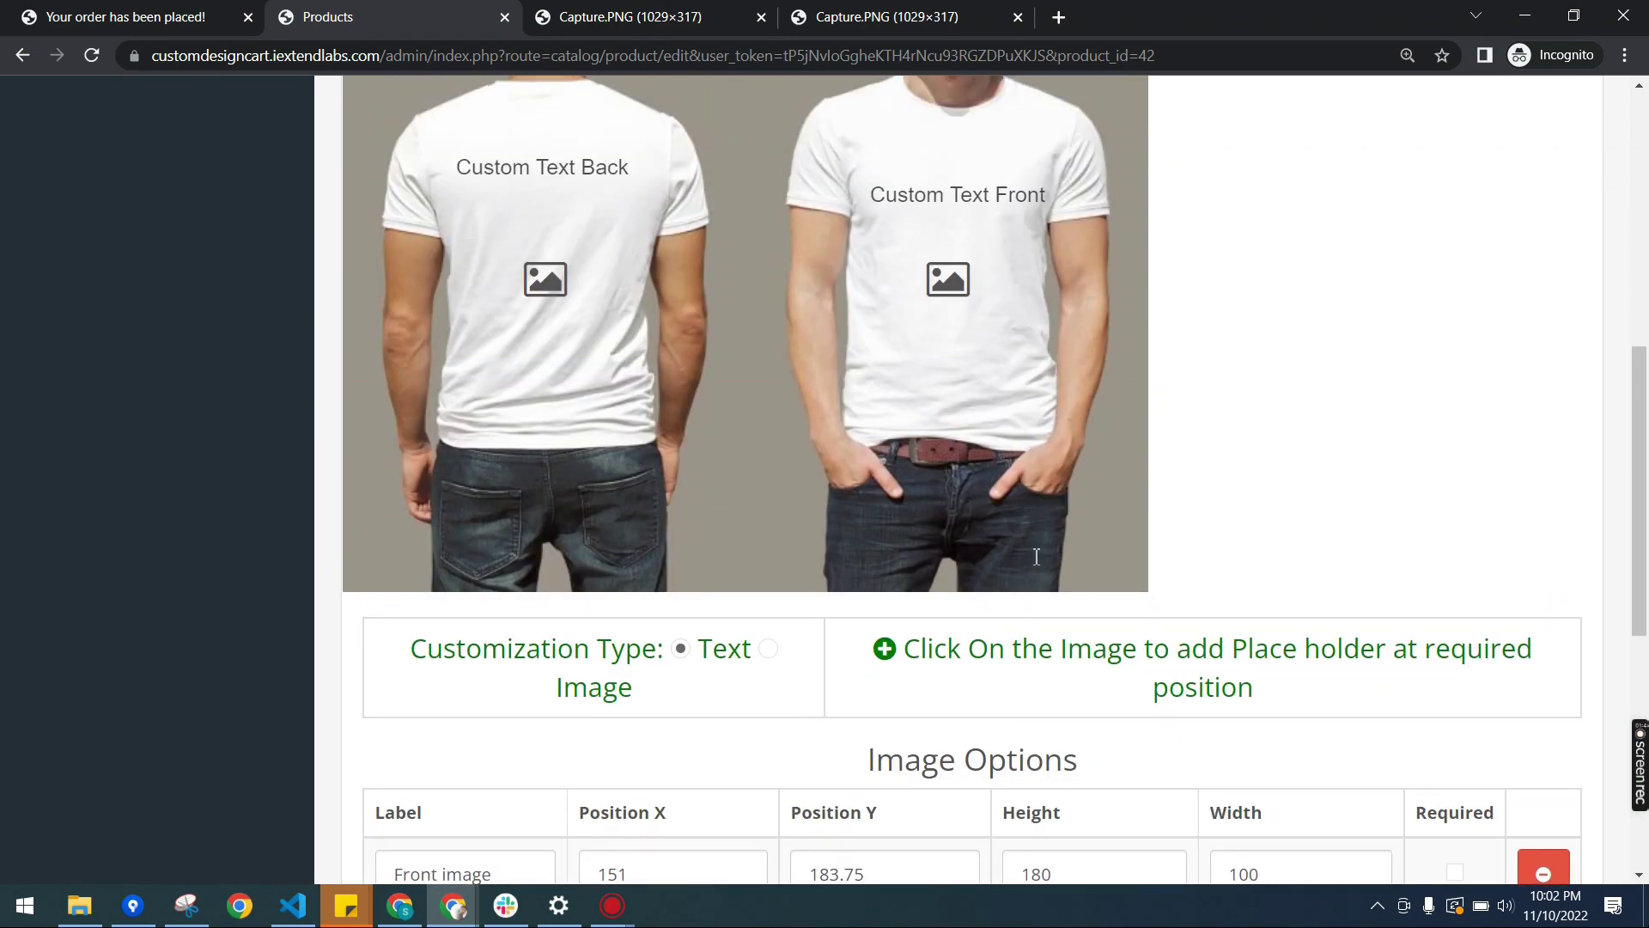
pyautogui.scroll(1, 977, 254)
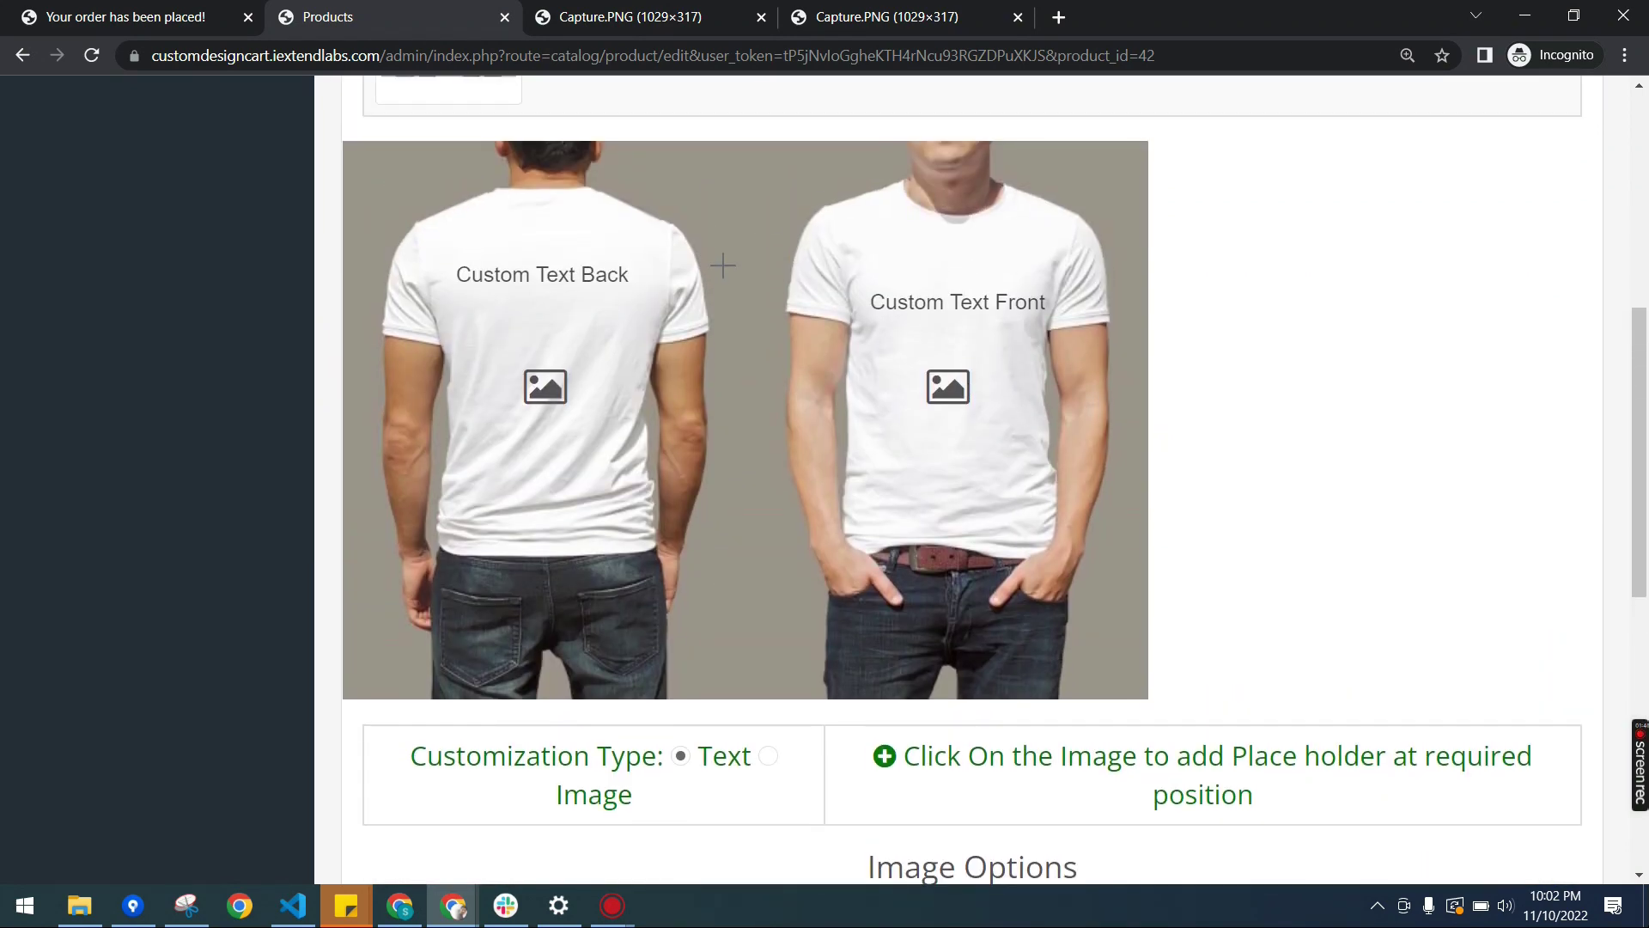
pyautogui.scroll(2, 570, 195)
pyautogui.scroll(-2, 611, 420)
pyautogui.scroll(-1, 969, 444)
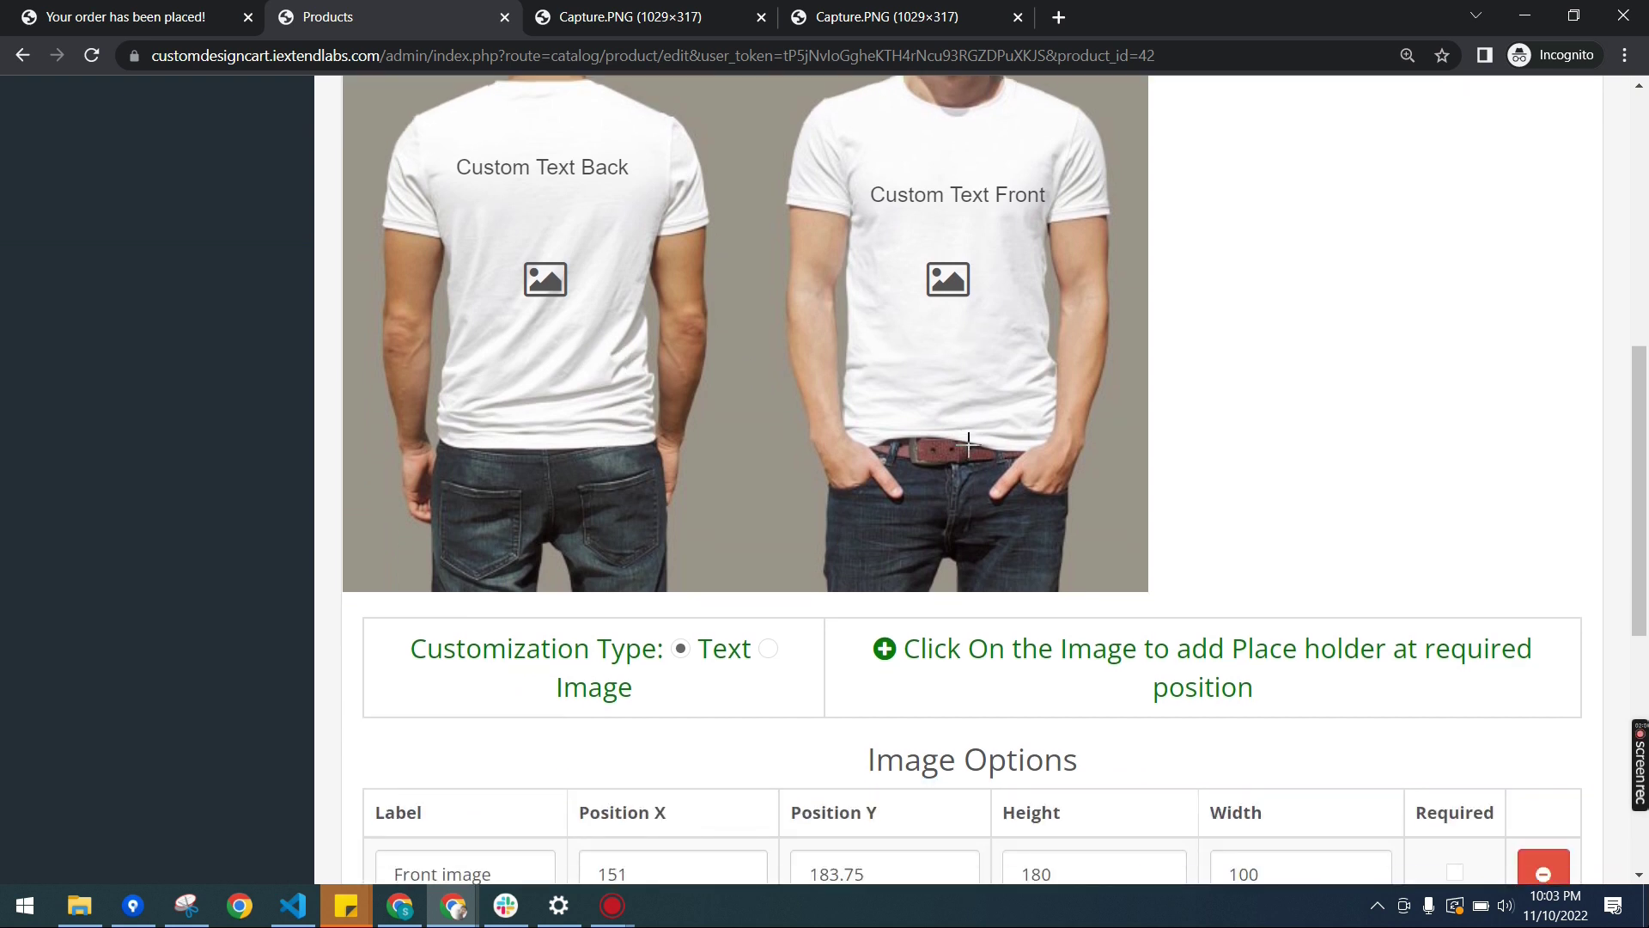
pyautogui.scroll(-1, 955, 387)
pyautogui.scroll(1, 958, 390)
pyautogui.scroll(-6, 960, 390)
pyautogui.click(577, 379)
pyautogui.scroll(6, 567, 386)
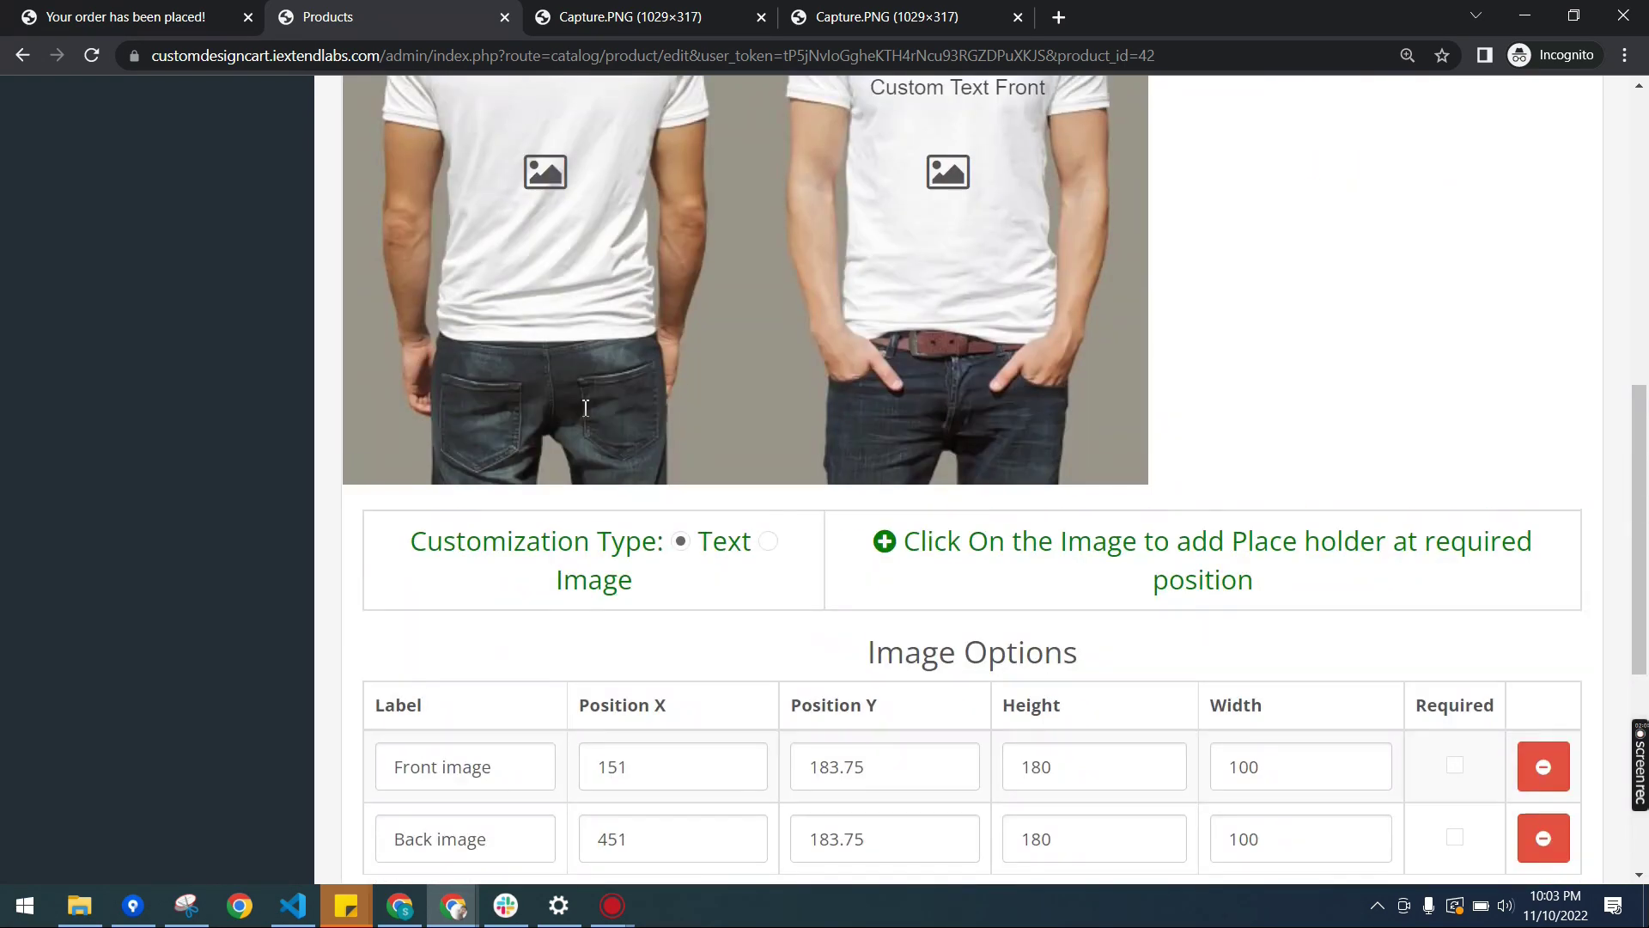
pyautogui.scroll(-7, 924, 402)
# Step: Point out the Front and Back image labels and the Back and Front text labels and default text
pyautogui.moveTo(418, 336); pyautogui.dragTo(485, 340)
pyautogui.moveTo(441, 411); pyautogui.dragTo(520, 429)
pyautogui.scroll(-2, 507, 443)
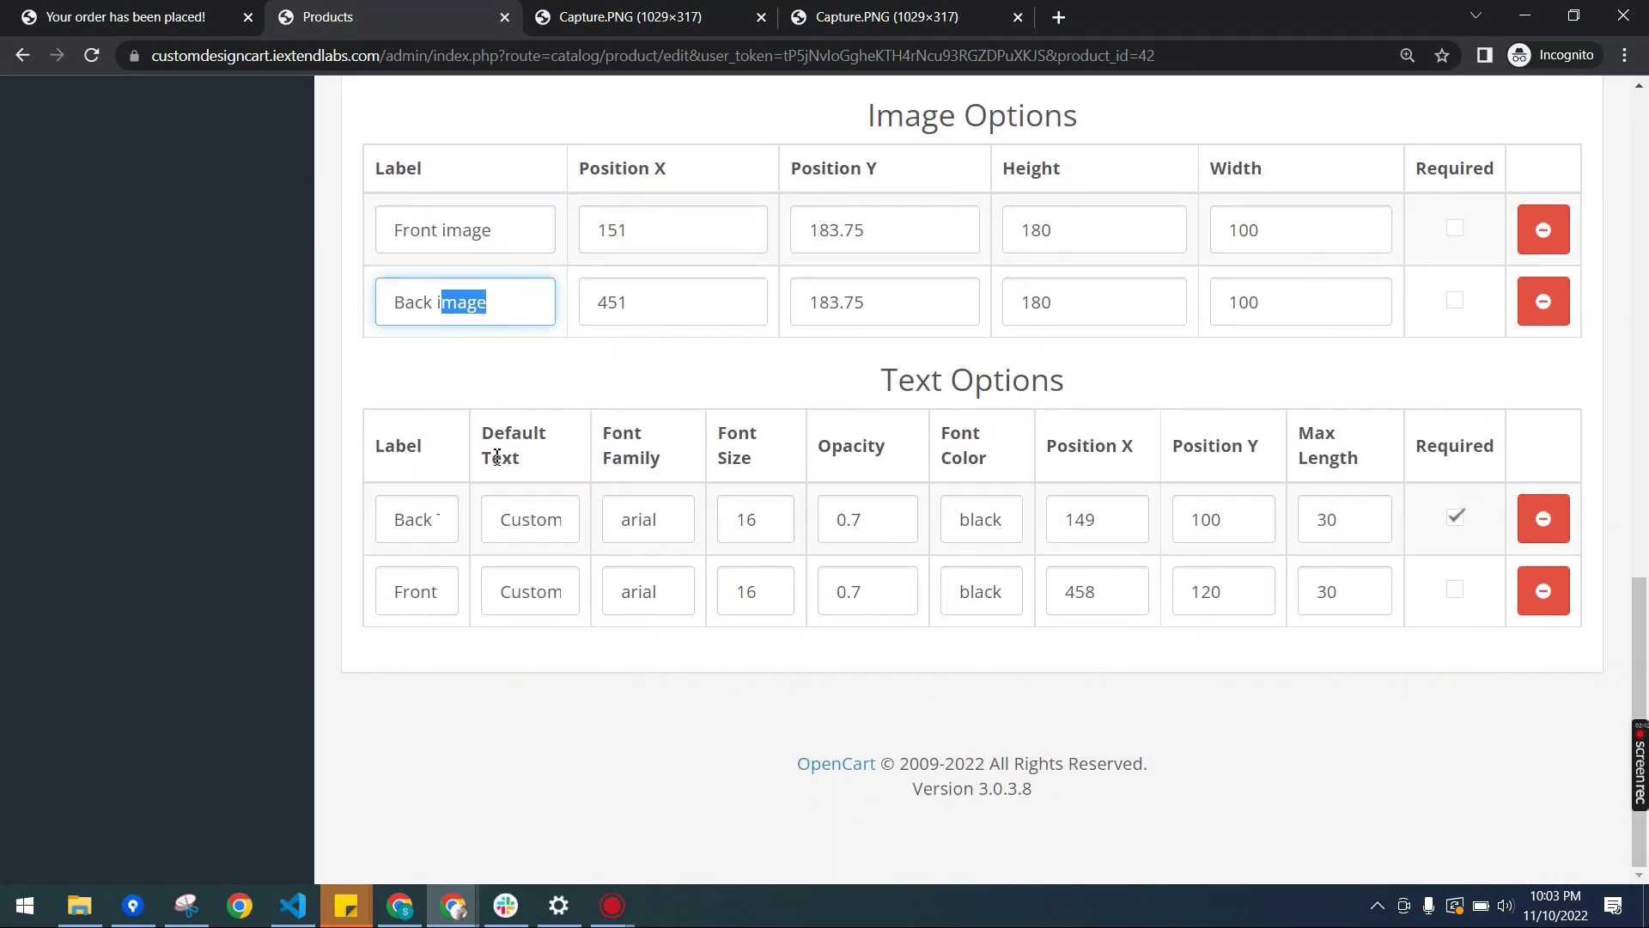
pyautogui.doubleClick(408, 522)
pyautogui.doubleClick(421, 593)
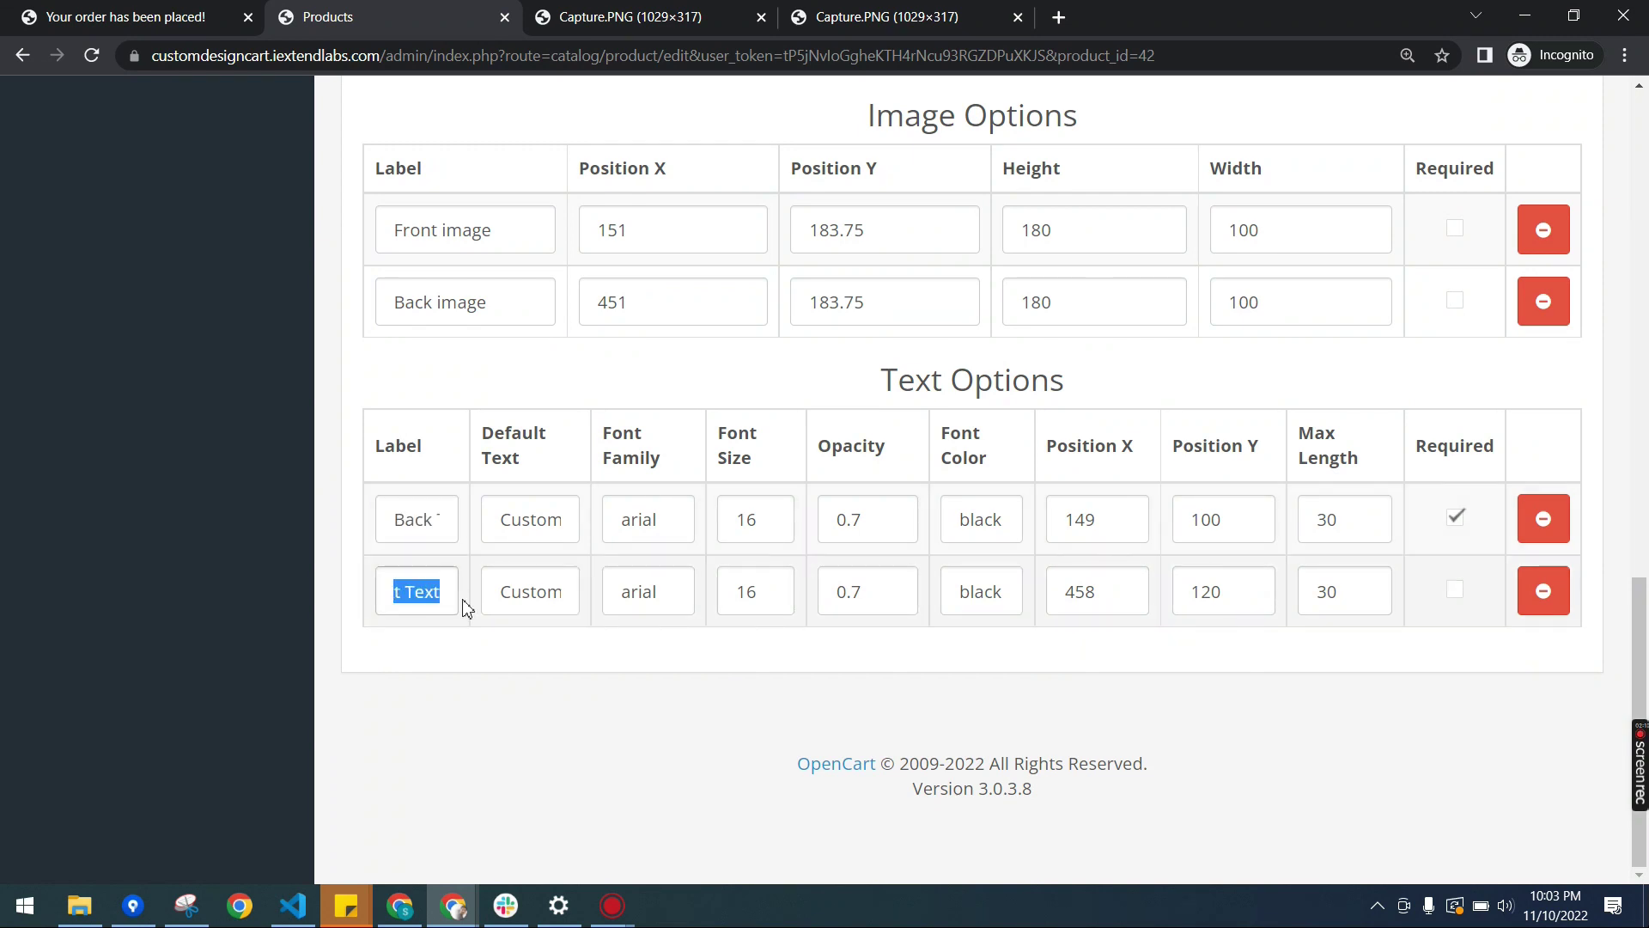
pyautogui.click(753, 375)
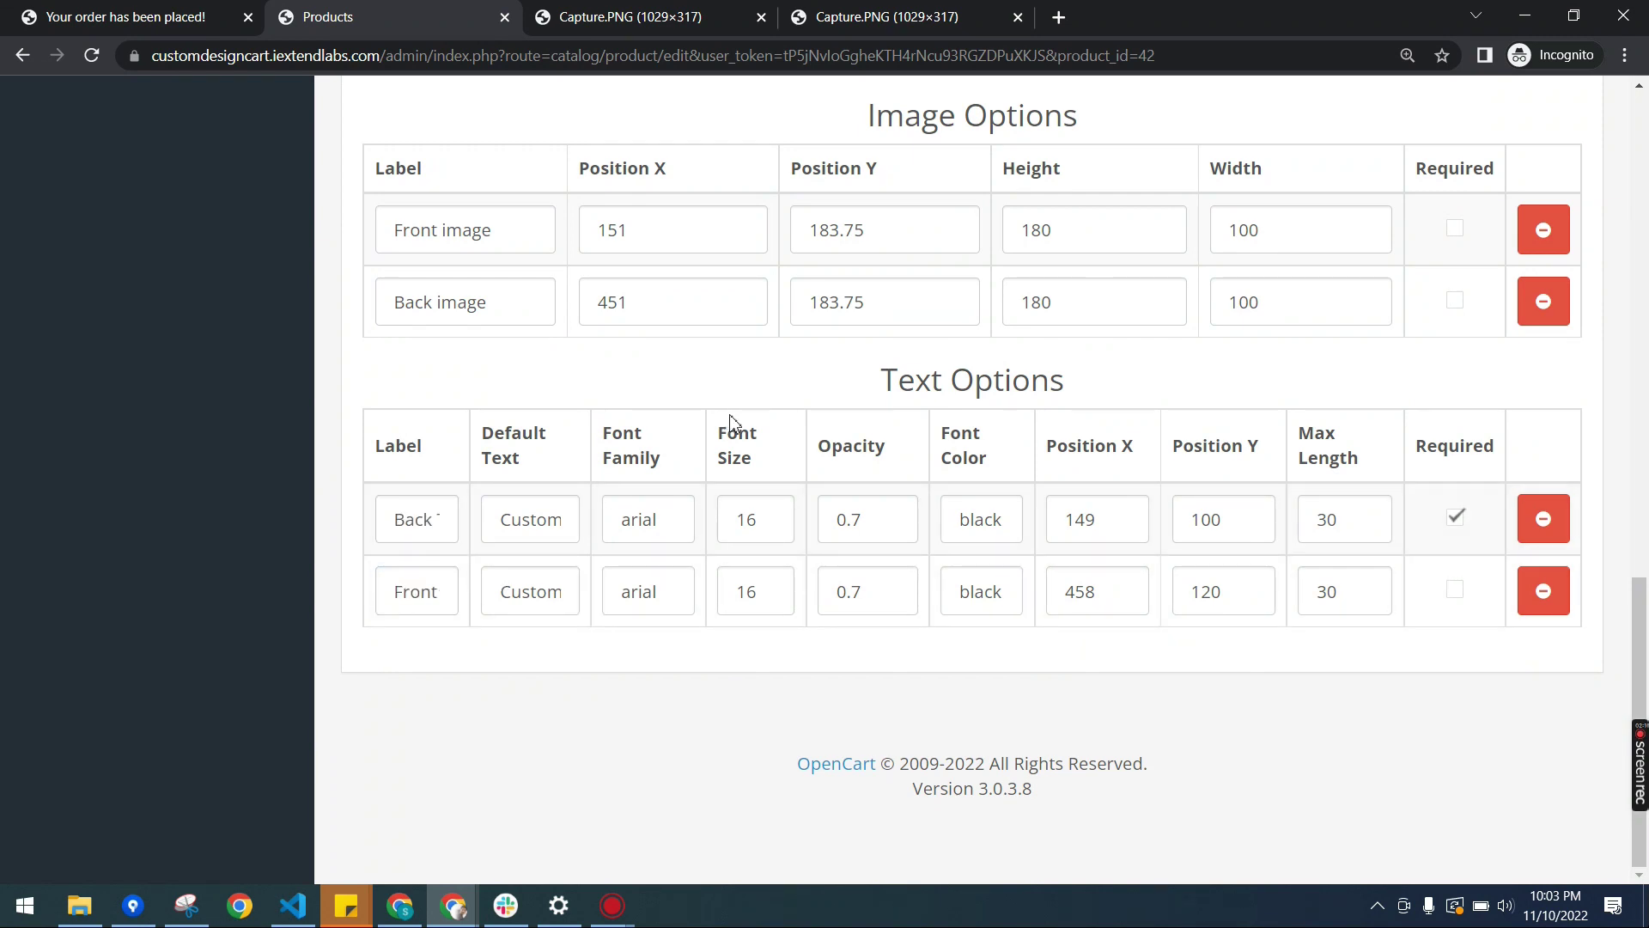
pyautogui.moveTo(554, 527); pyautogui.dragTo(591, 533)
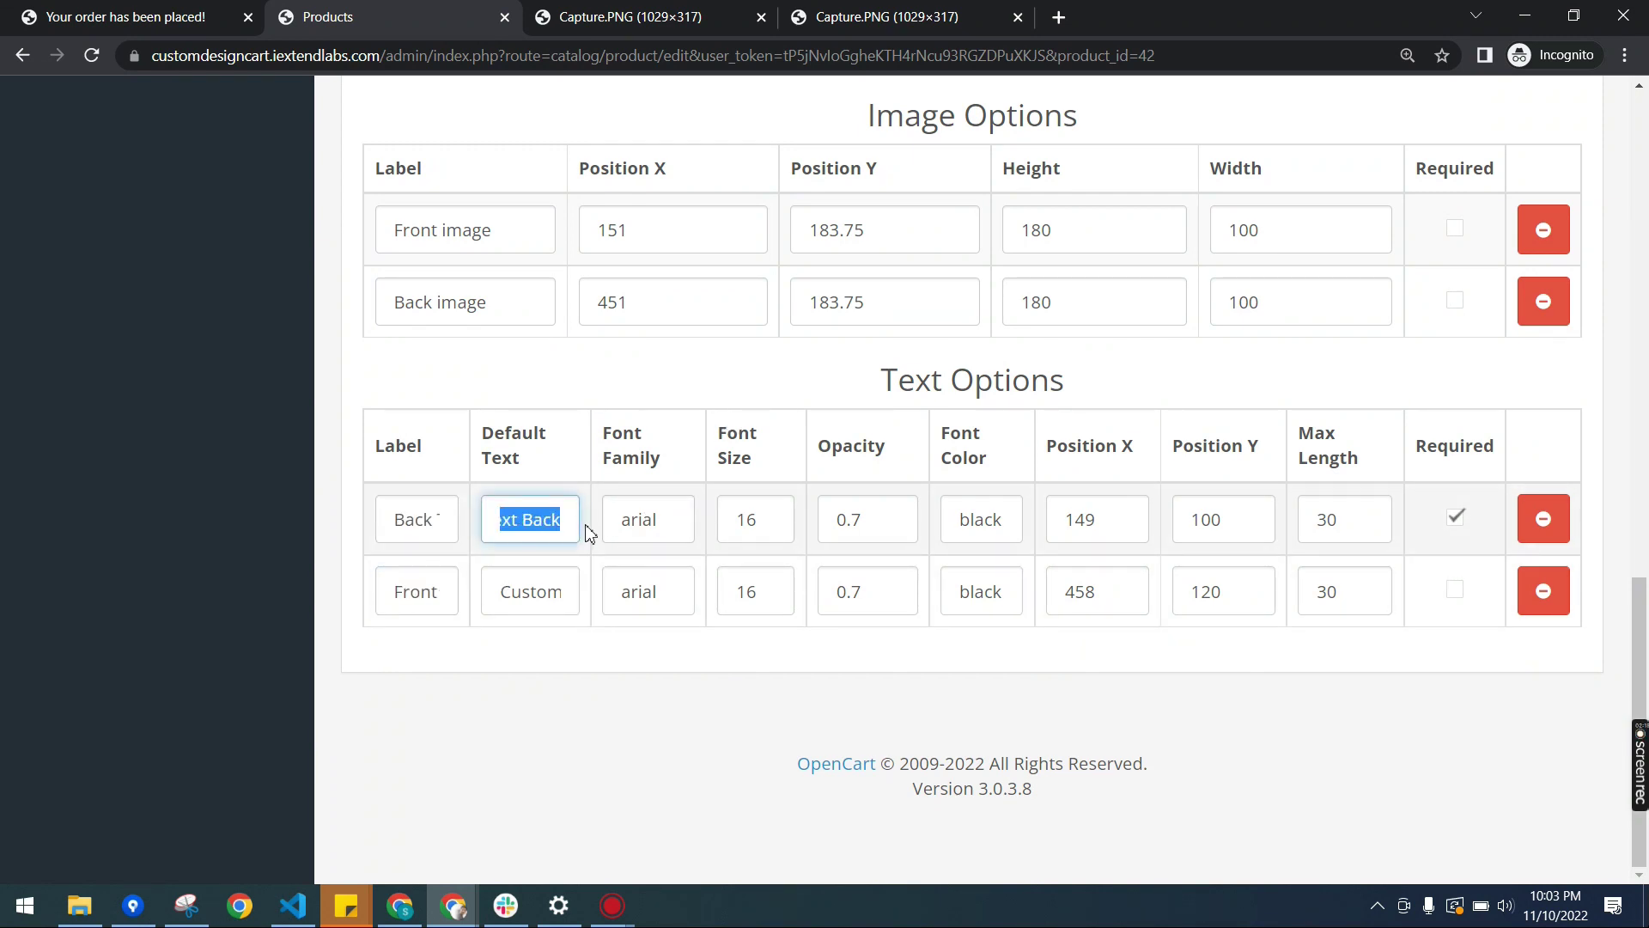
pyautogui.moveTo(533, 589); pyautogui.dragTo(585, 600)
pyautogui.scroll(10, 584, 559)
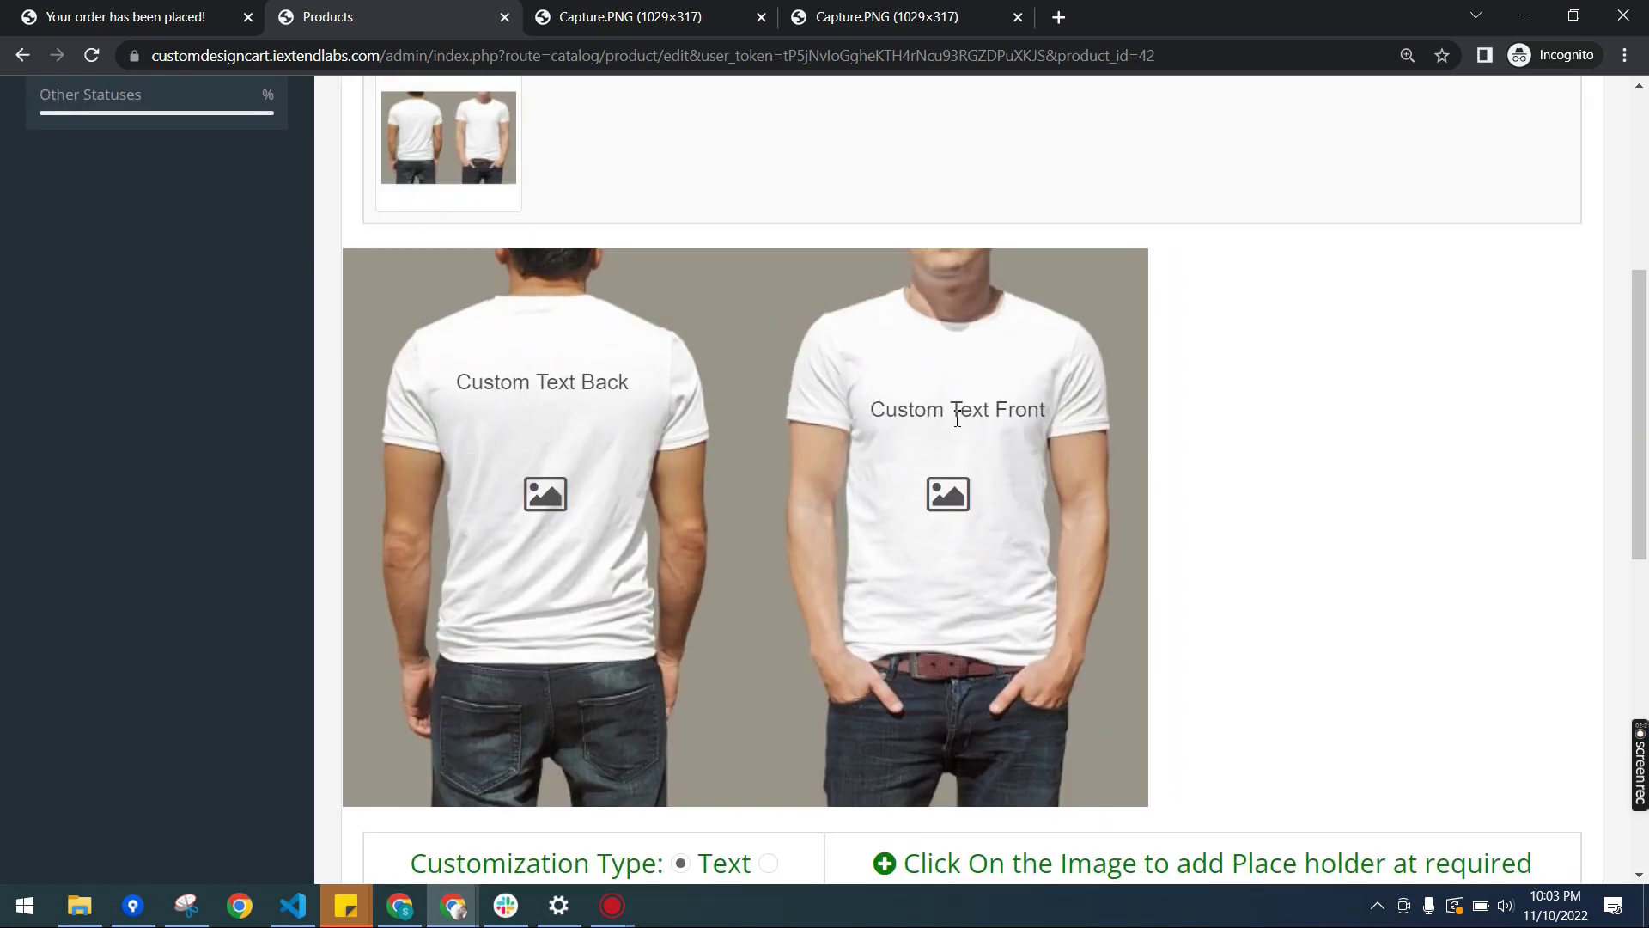
pyautogui.scroll(-9, 957, 419)
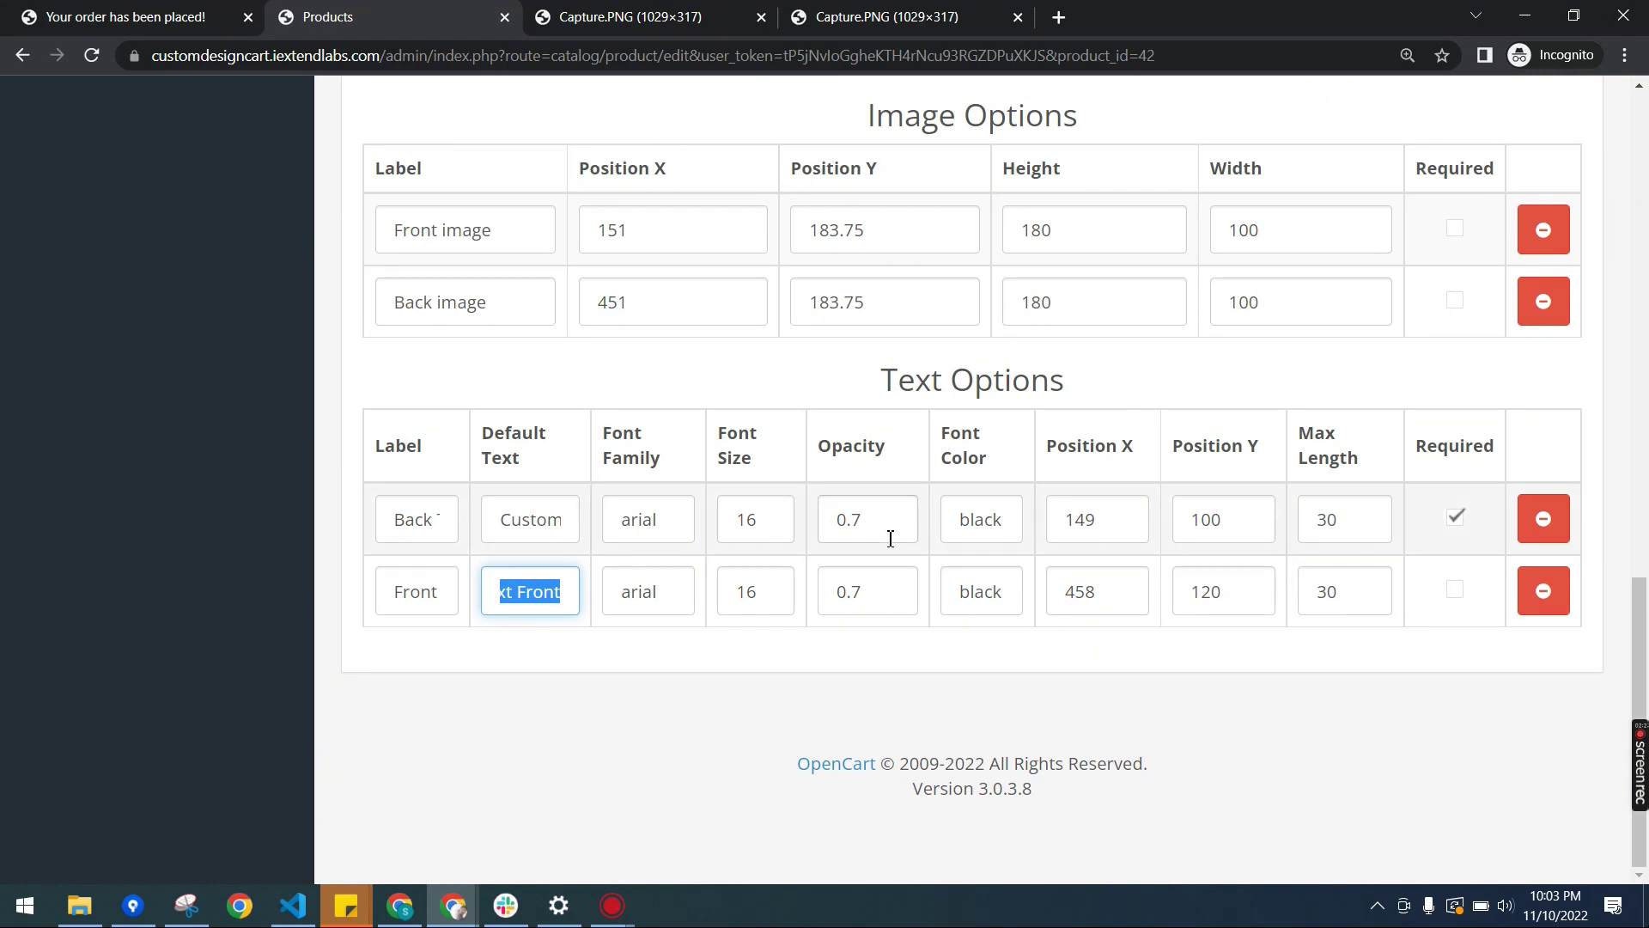
# Step: Point out the text rows' arial font family and font size 16
pyautogui.click(671, 525)
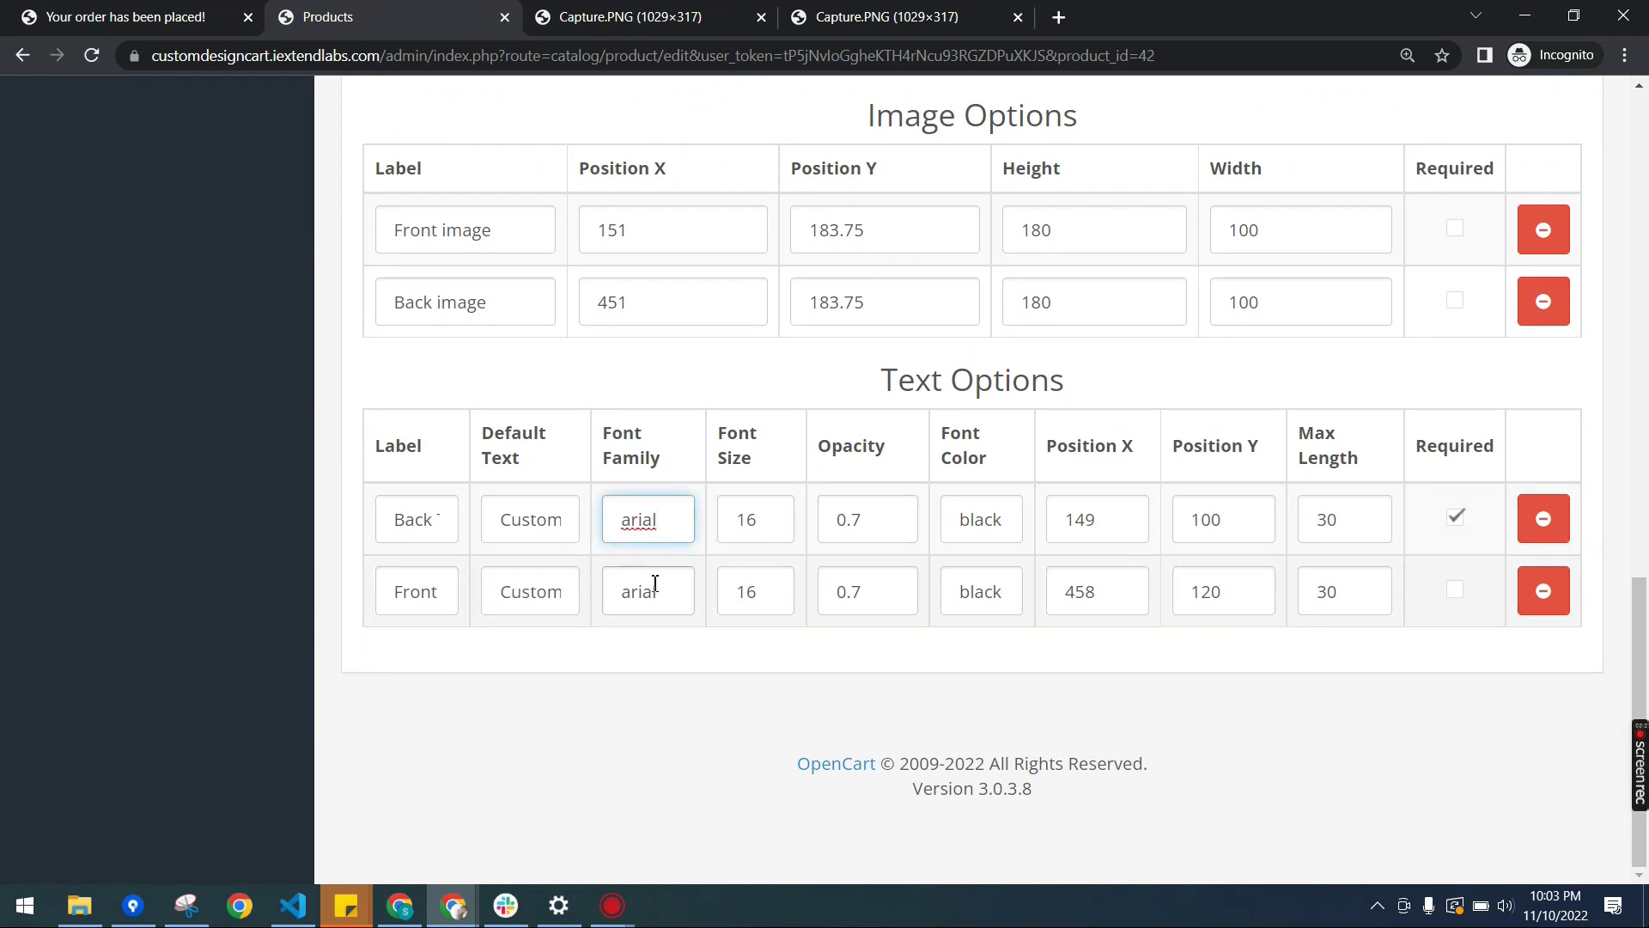
pyautogui.click(662, 533)
pyautogui.doubleClick(769, 526)
pyautogui.doubleClick(767, 598)
pyautogui.scroll(8, 779, 599)
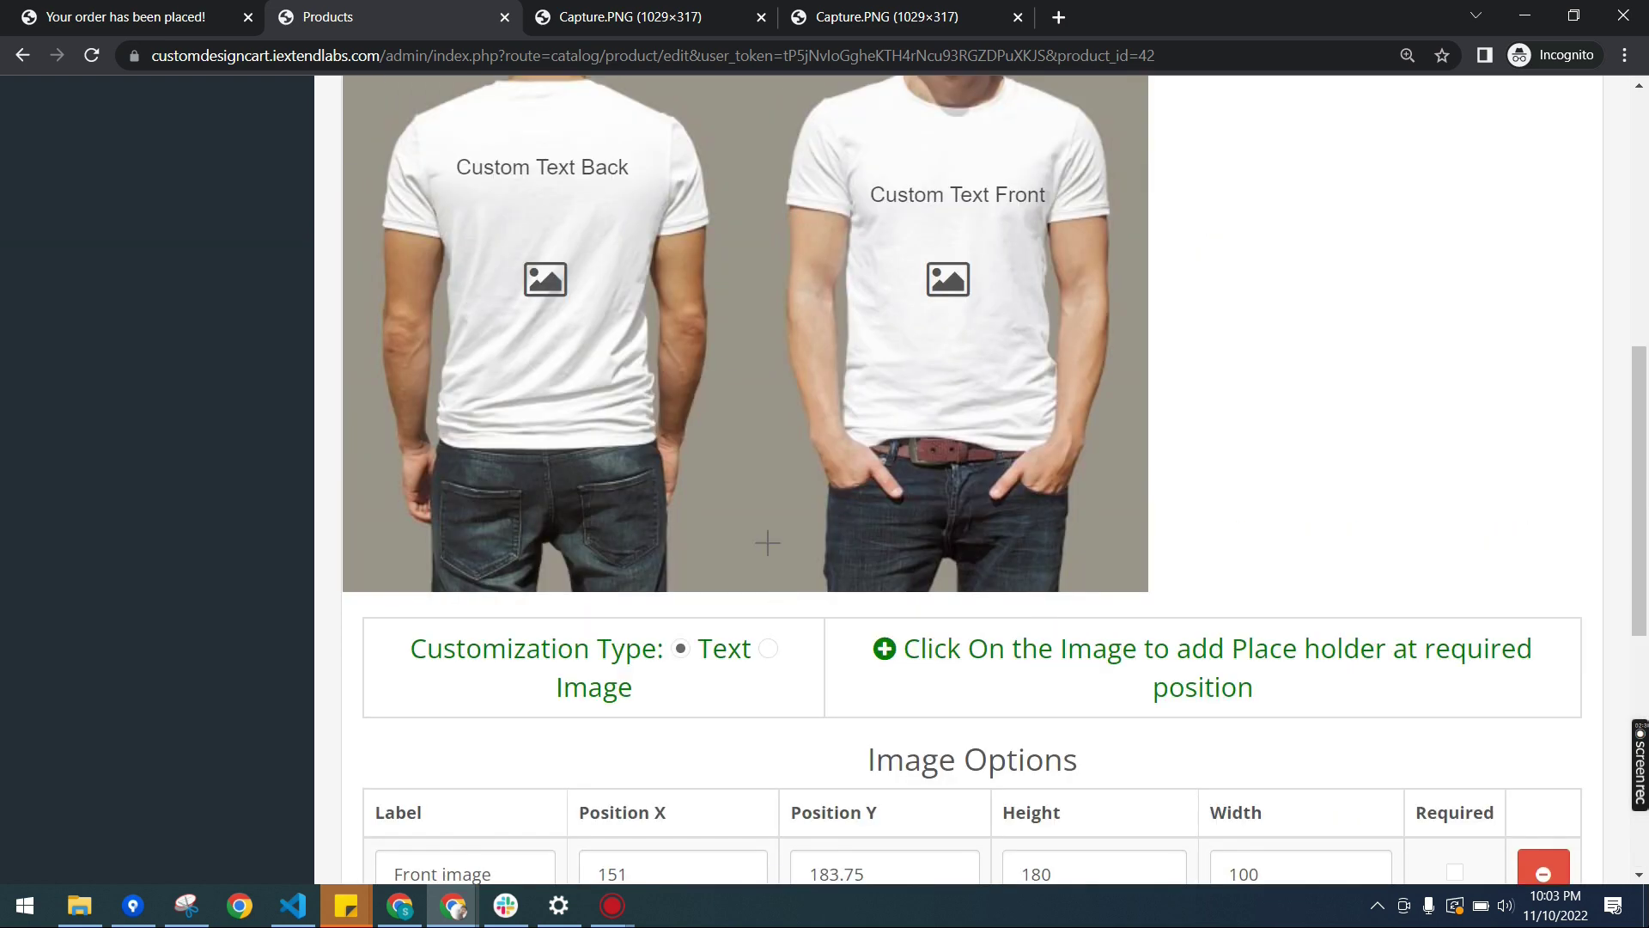
# Step: Reload the page to reset the placeholders and place a new text placeholder on the shirt's back
pyautogui.press('F5')
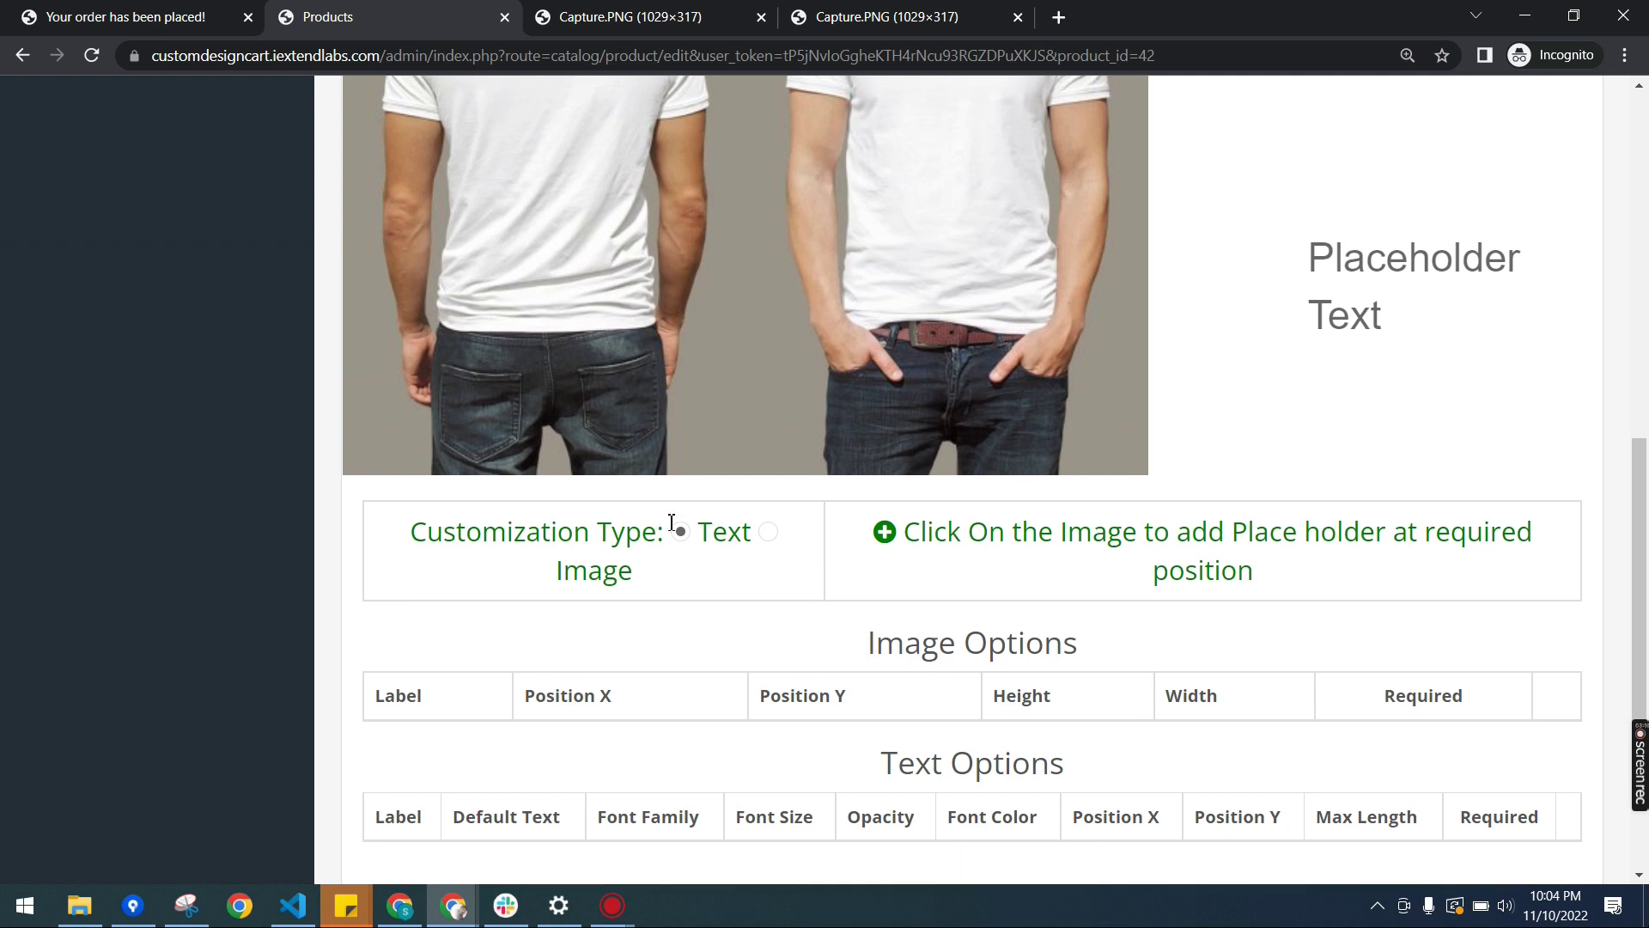
pyautogui.scroll(3, 717, 537)
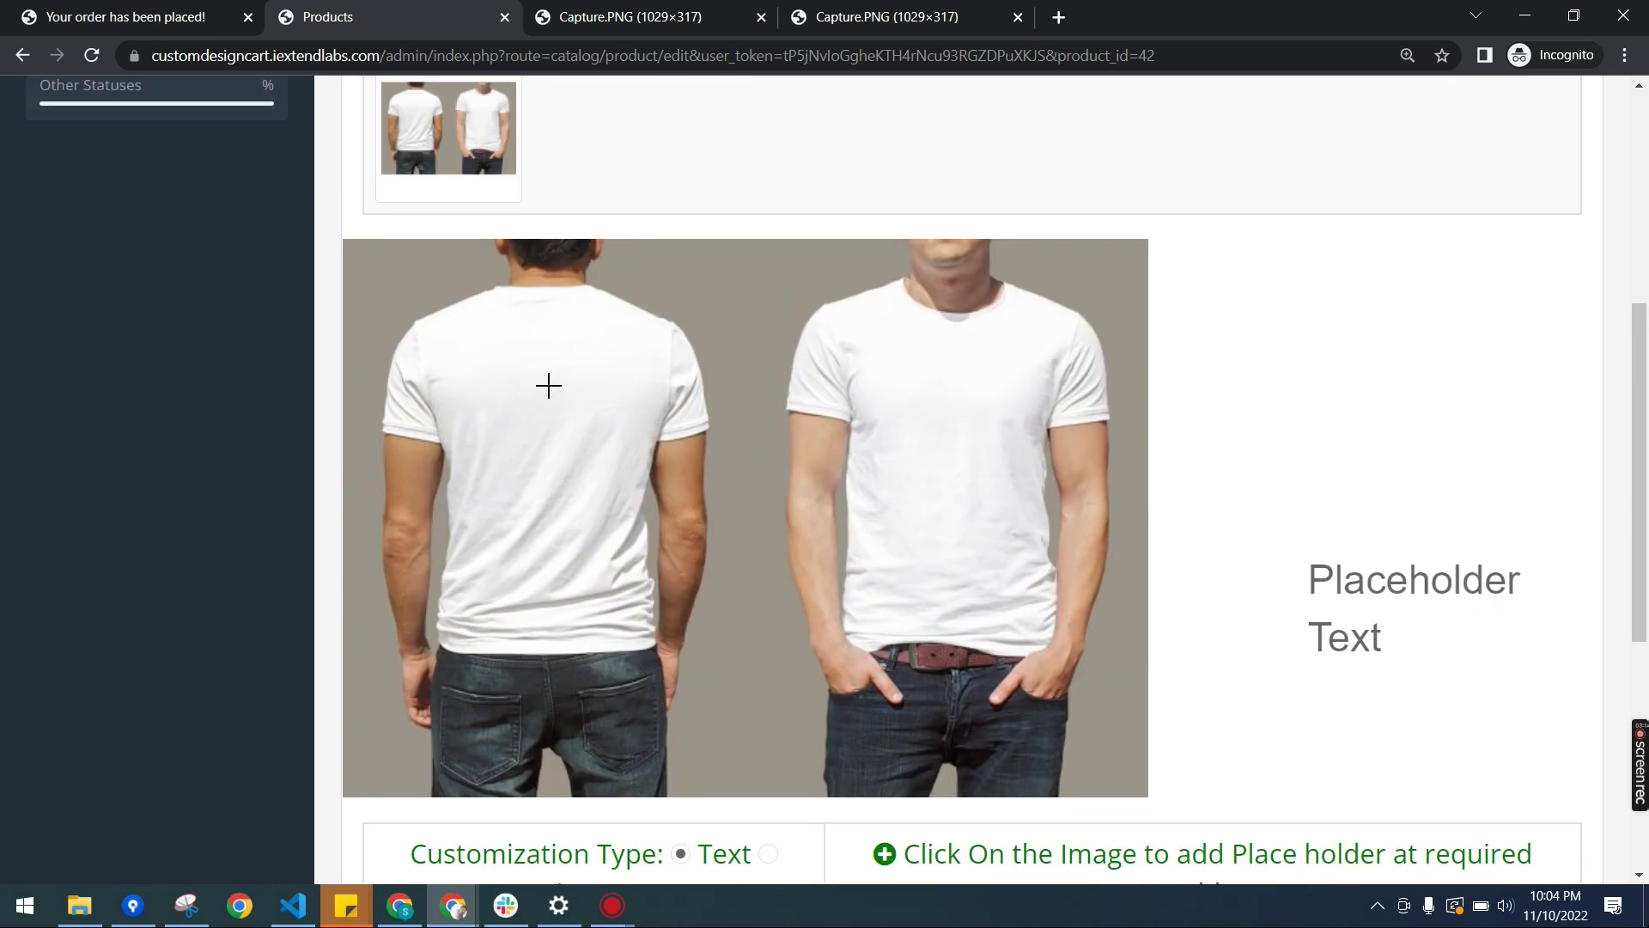
pyautogui.click(548, 386)
pyautogui.scroll(-6, 545, 386)
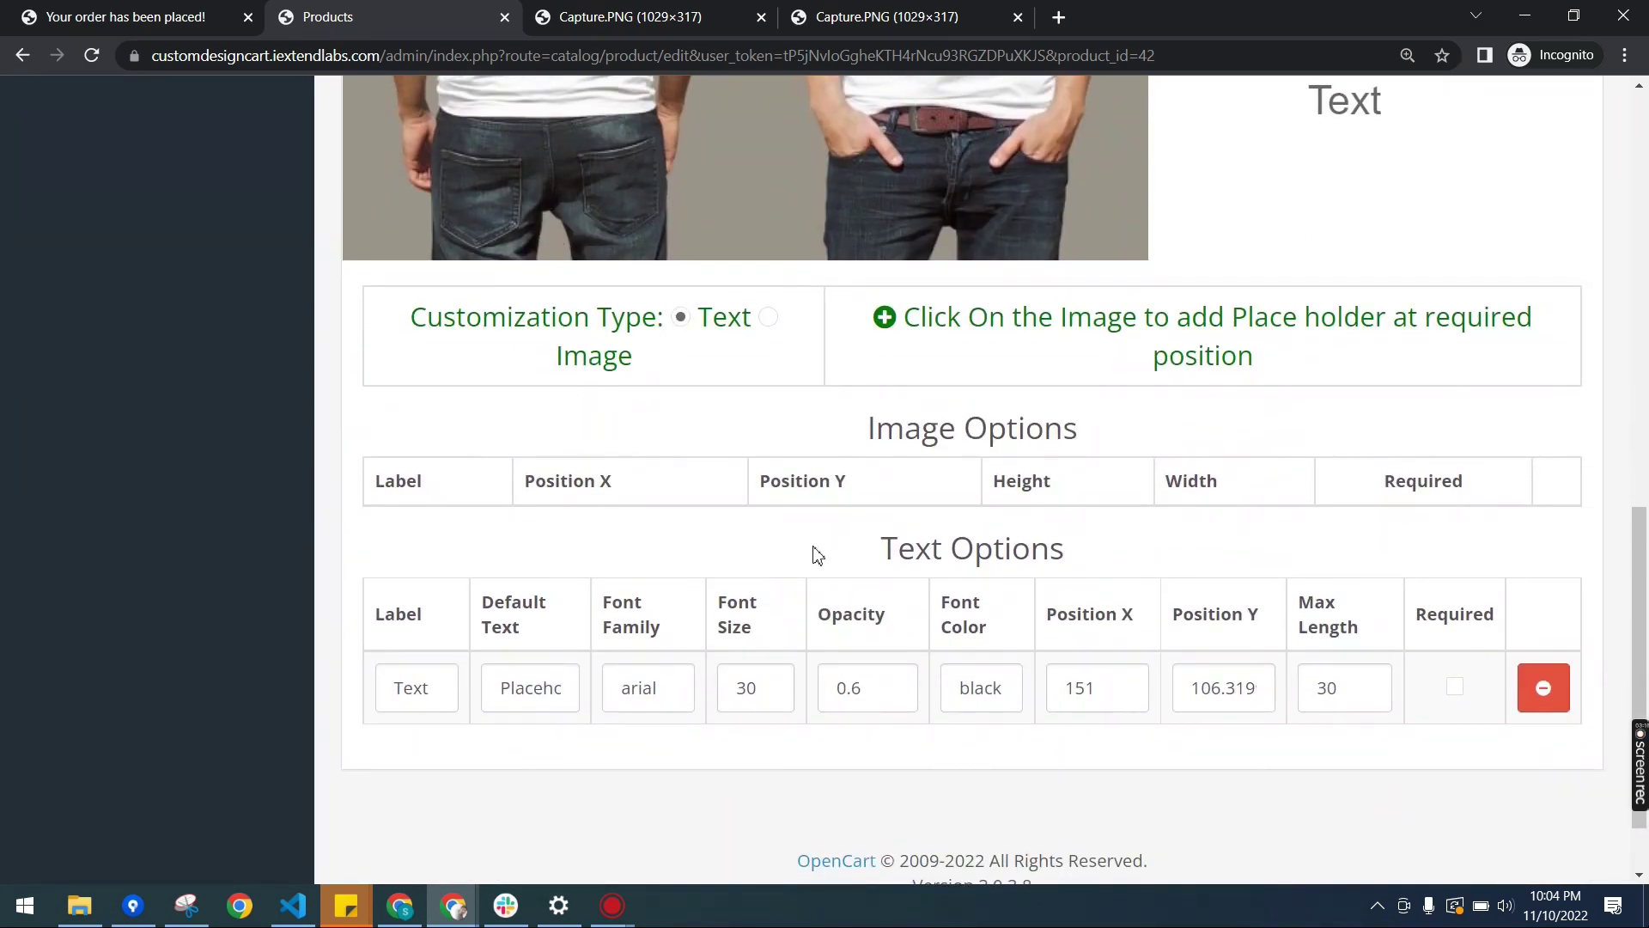
# Step: Replace the text placeholder's default text 'Placeholder' with 'Write Name'
pyautogui.doubleClick(434, 598)
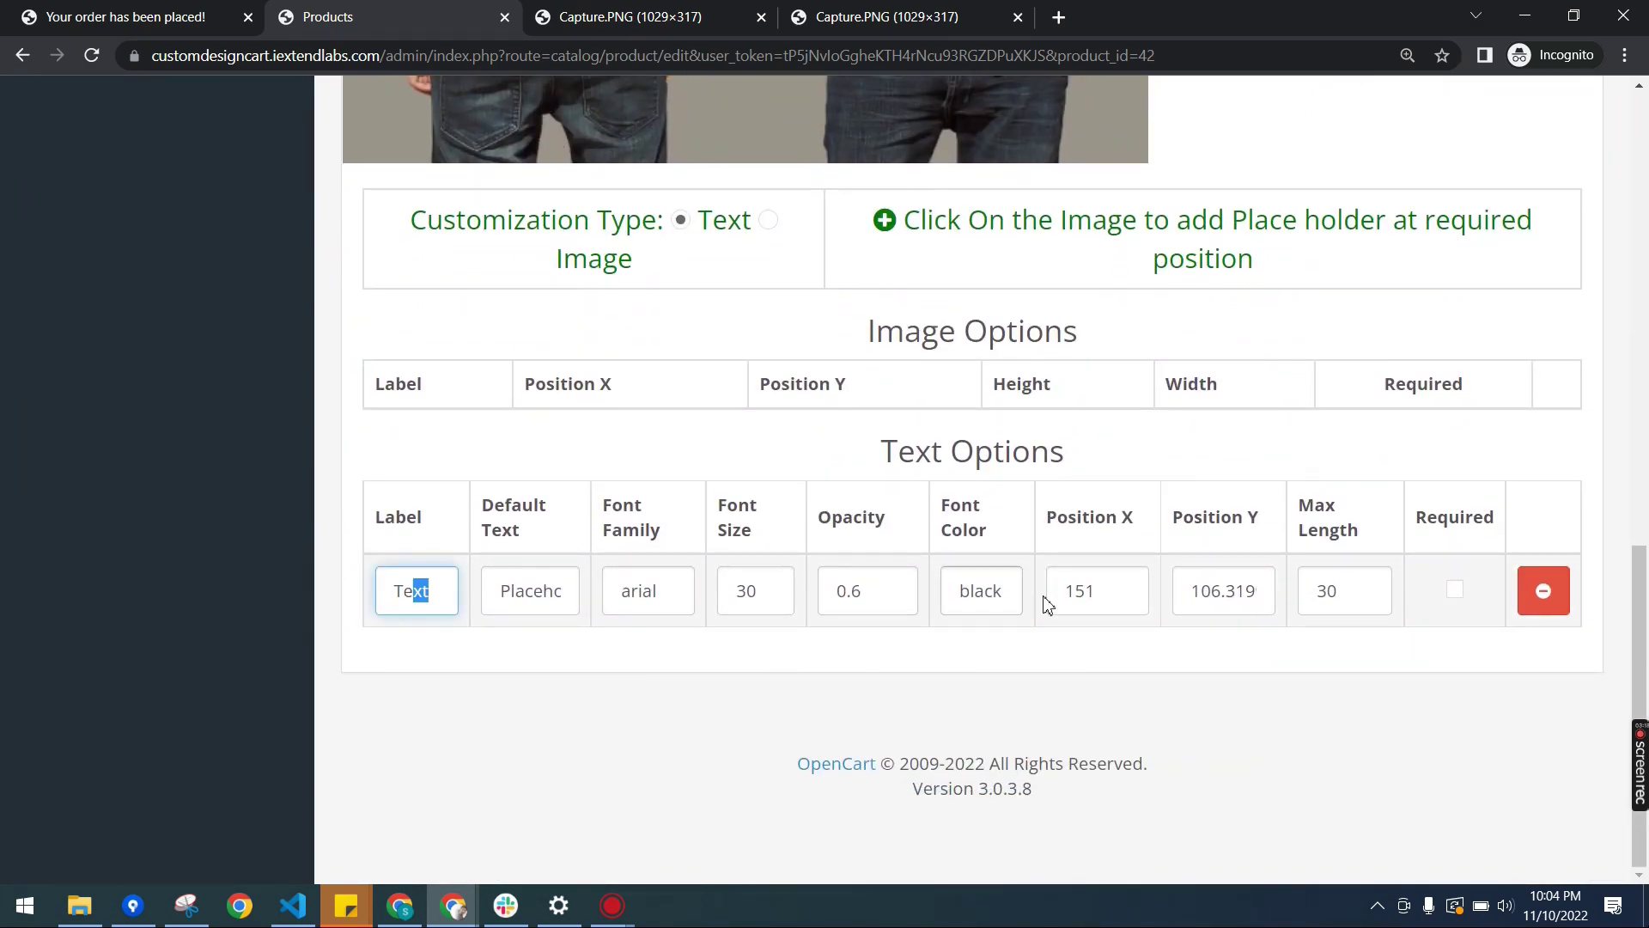
pyautogui.click(439, 601)
pyautogui.click(543, 590)
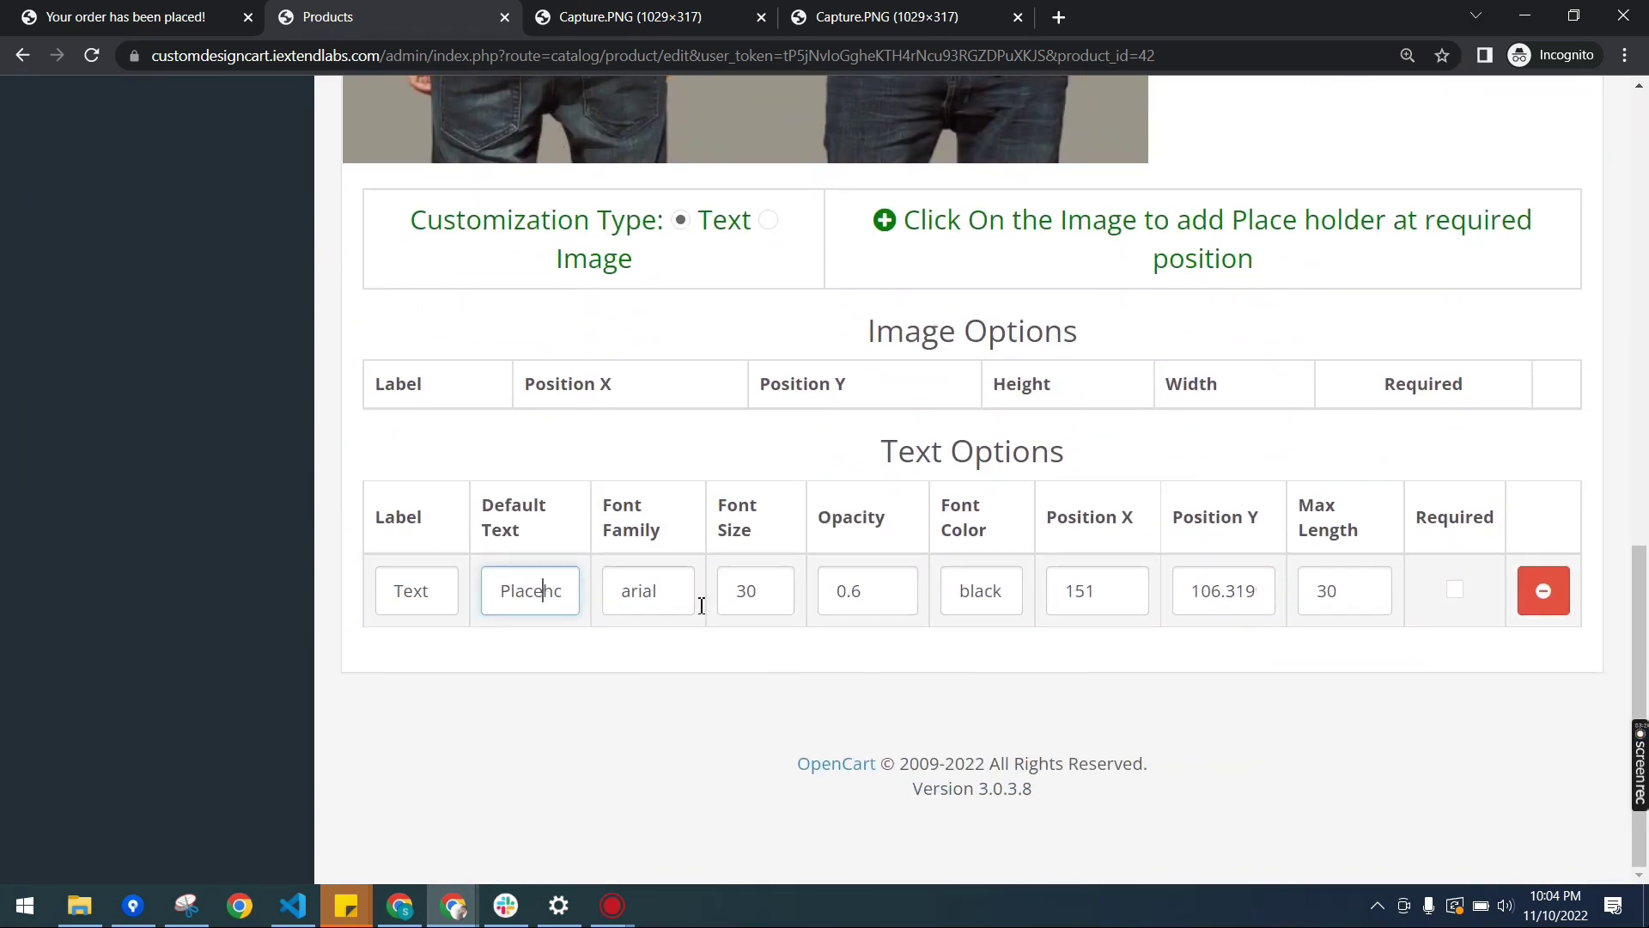
pyautogui.scroll(1, 887, 593)
pyautogui.scroll(5, 886, 593)
pyautogui.scroll(-6, 886, 593)
pyautogui.doubleClick(534, 591)
pyautogui.write('WriteName')
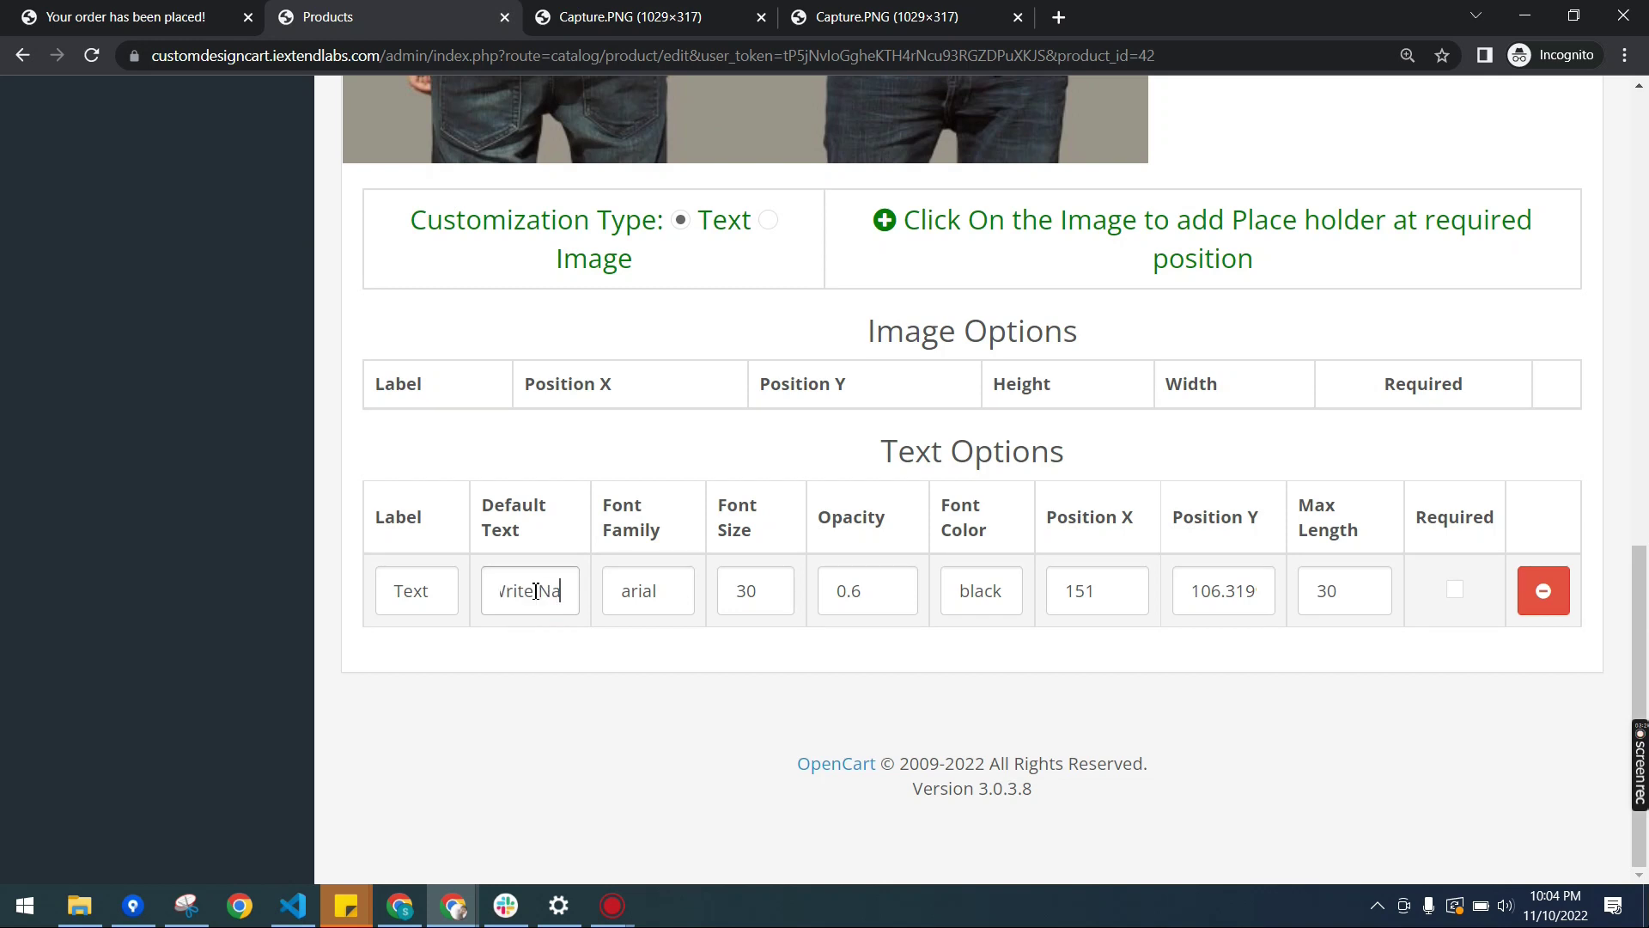
pyautogui.click(729, 478)
# Step: Switch the customization type to Image
pyautogui.scroll(7, 730, 506)
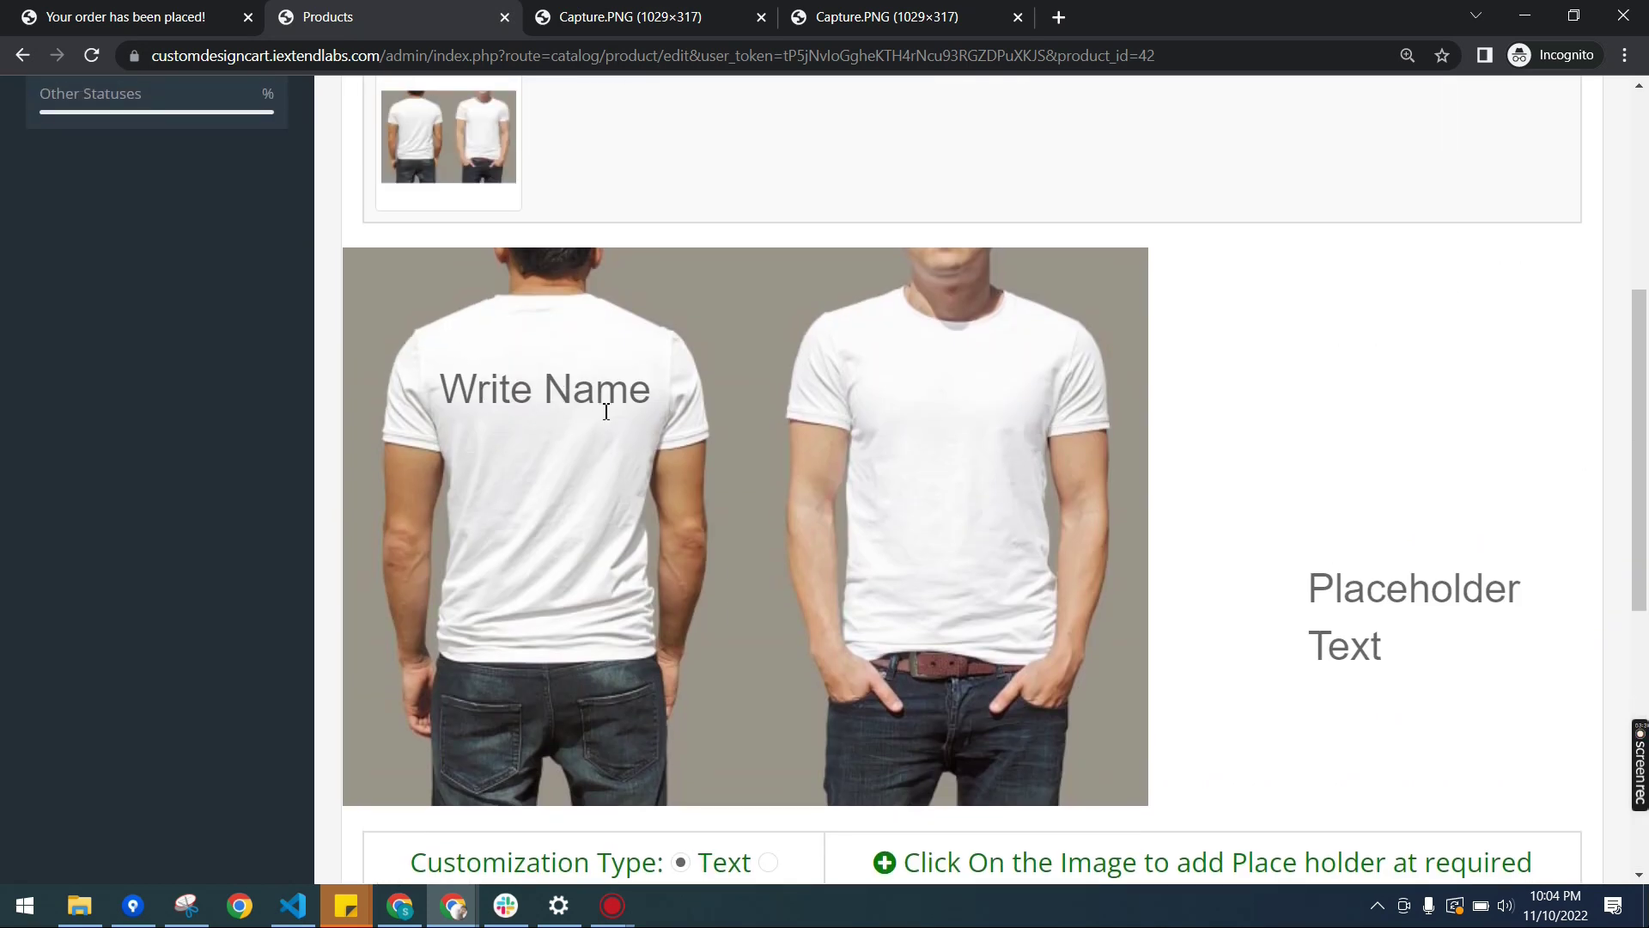
pyautogui.scroll(-1, 606, 411)
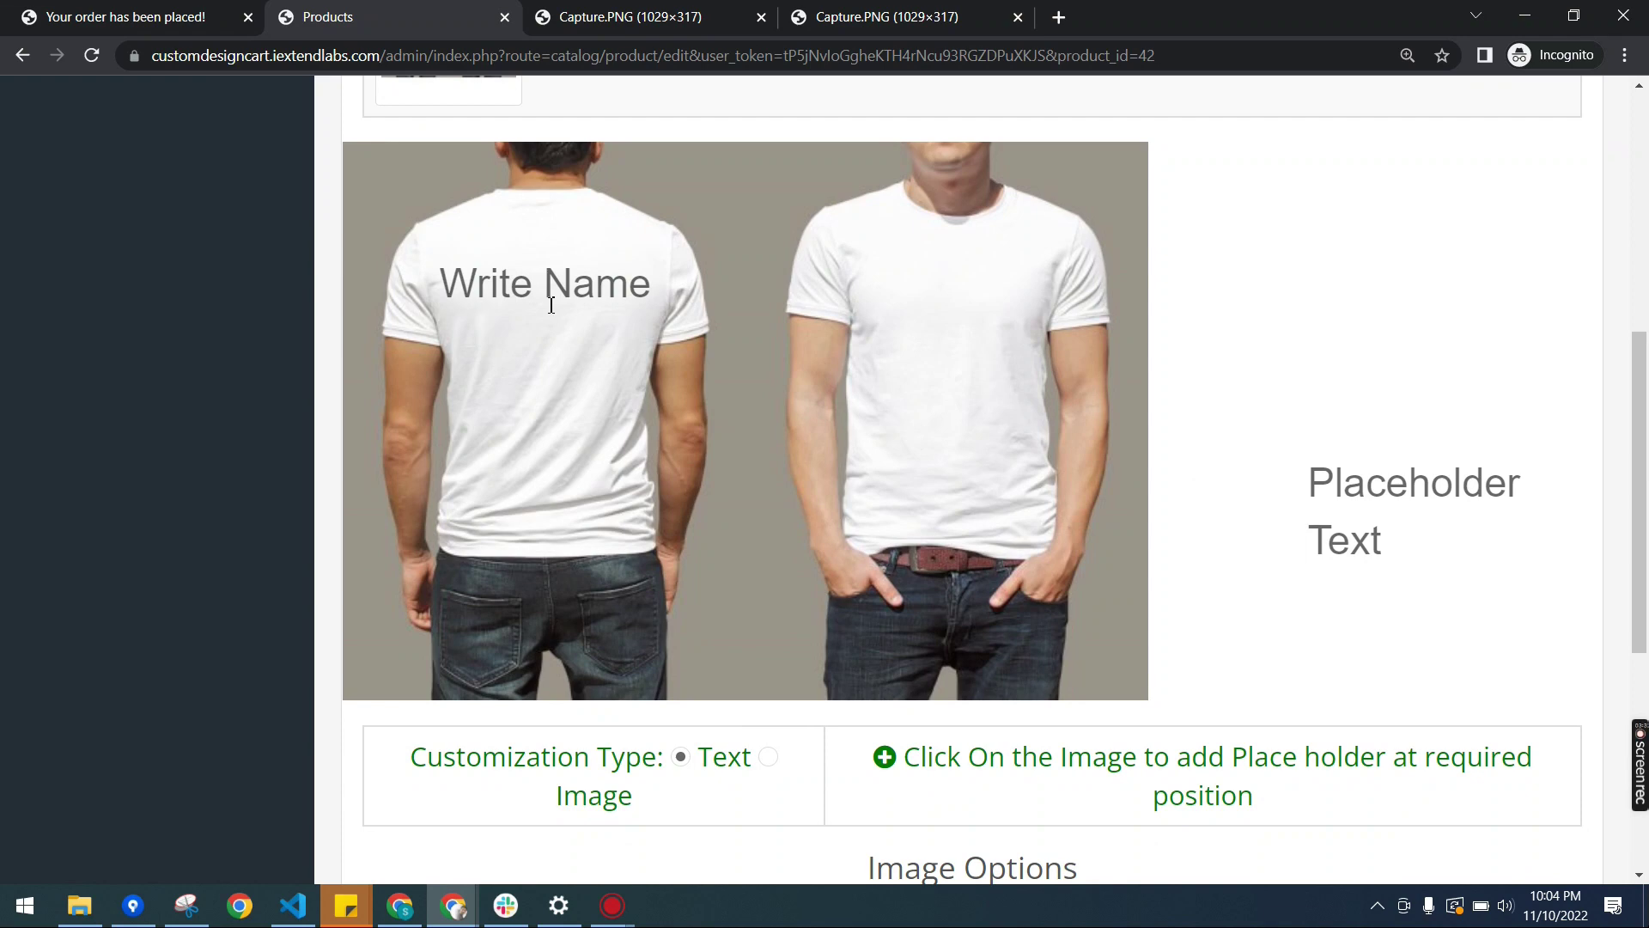
pyautogui.scroll(-5, 569, 343)
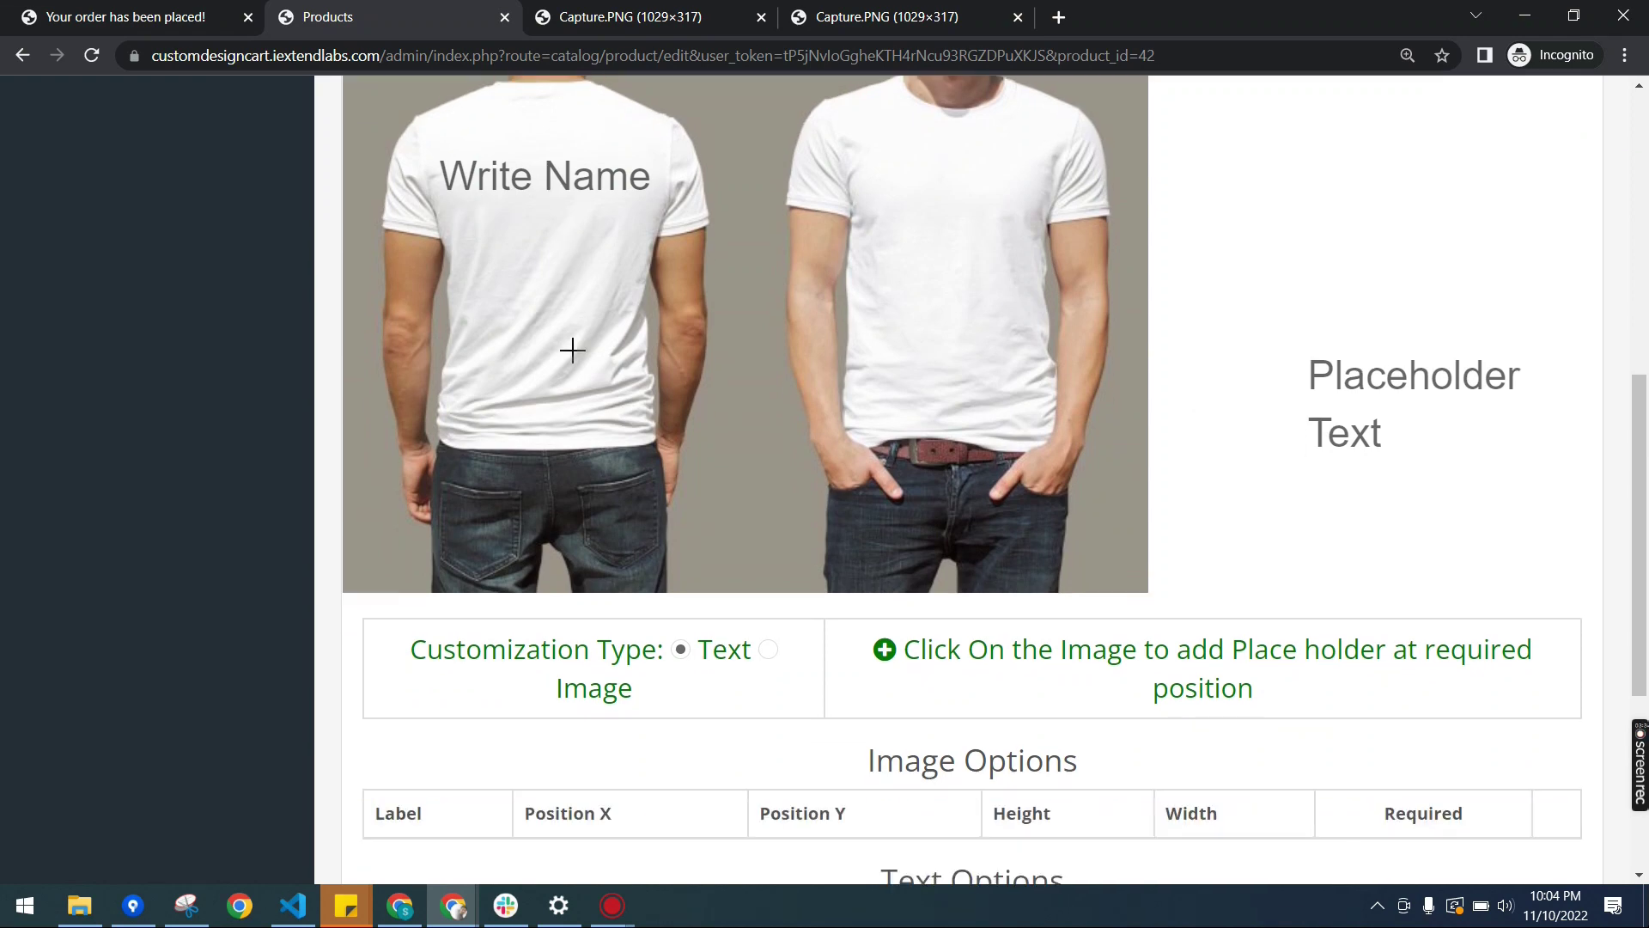
pyautogui.click(768, 221)
# Step: Place an image placeholder on the back shirt below the Write Name text
pyautogui.scroll(4, 756, 429)
pyautogui.moveTo(411, 658); pyautogui.dragTo(685, 656)
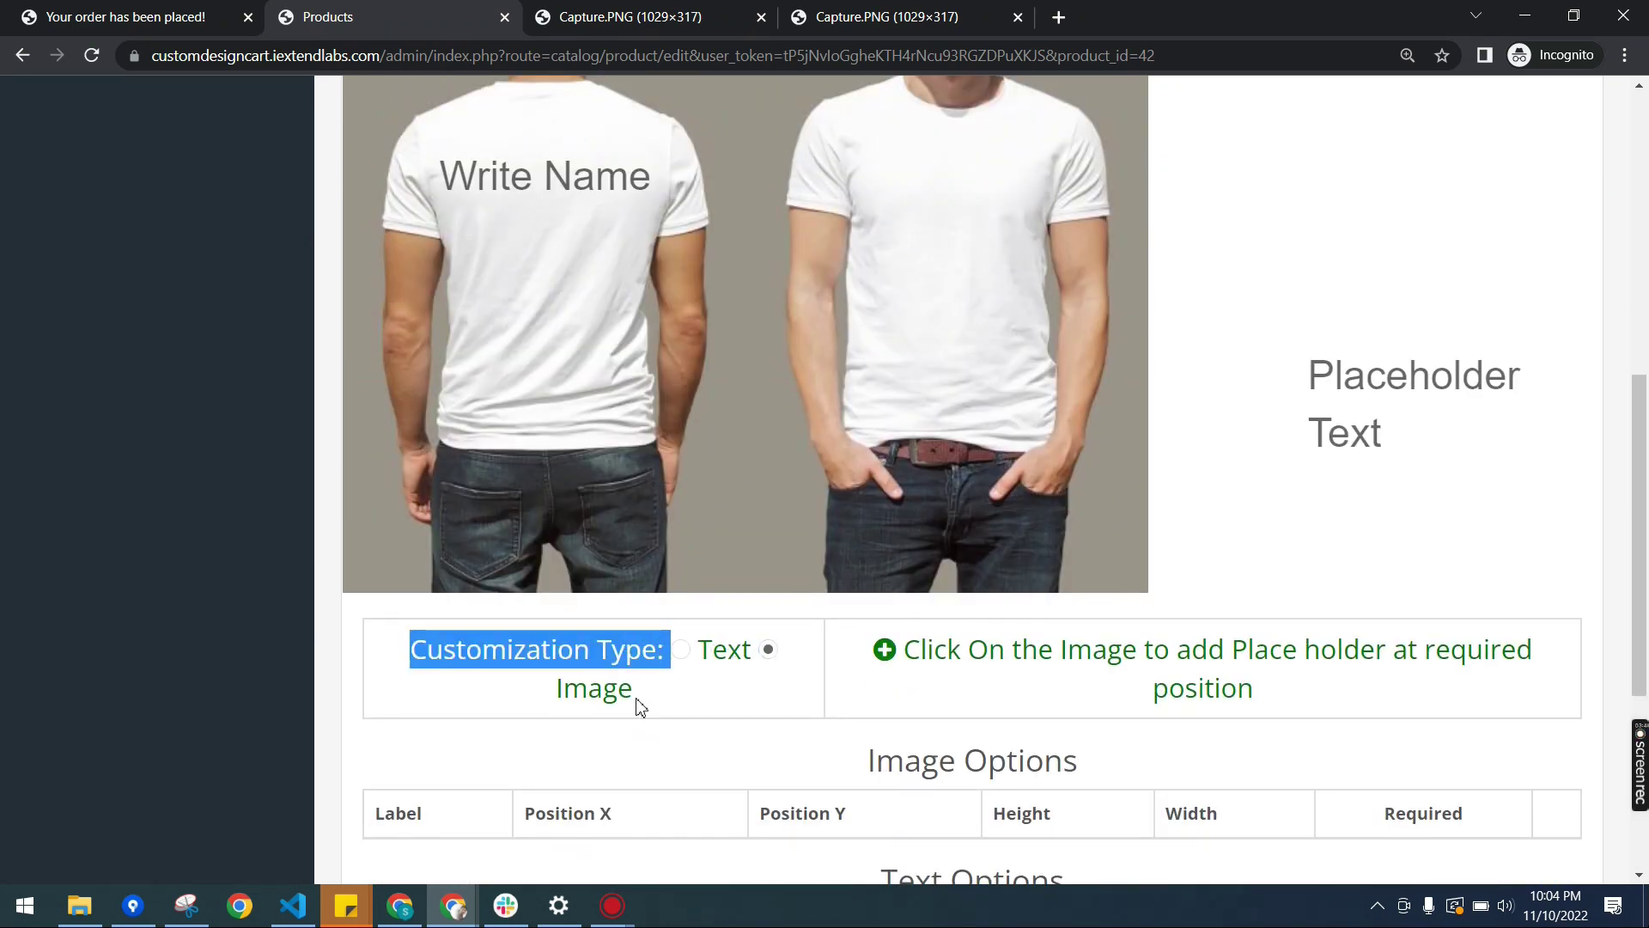
pyautogui.click(534, 295)
pyautogui.scroll(-4, 534, 296)
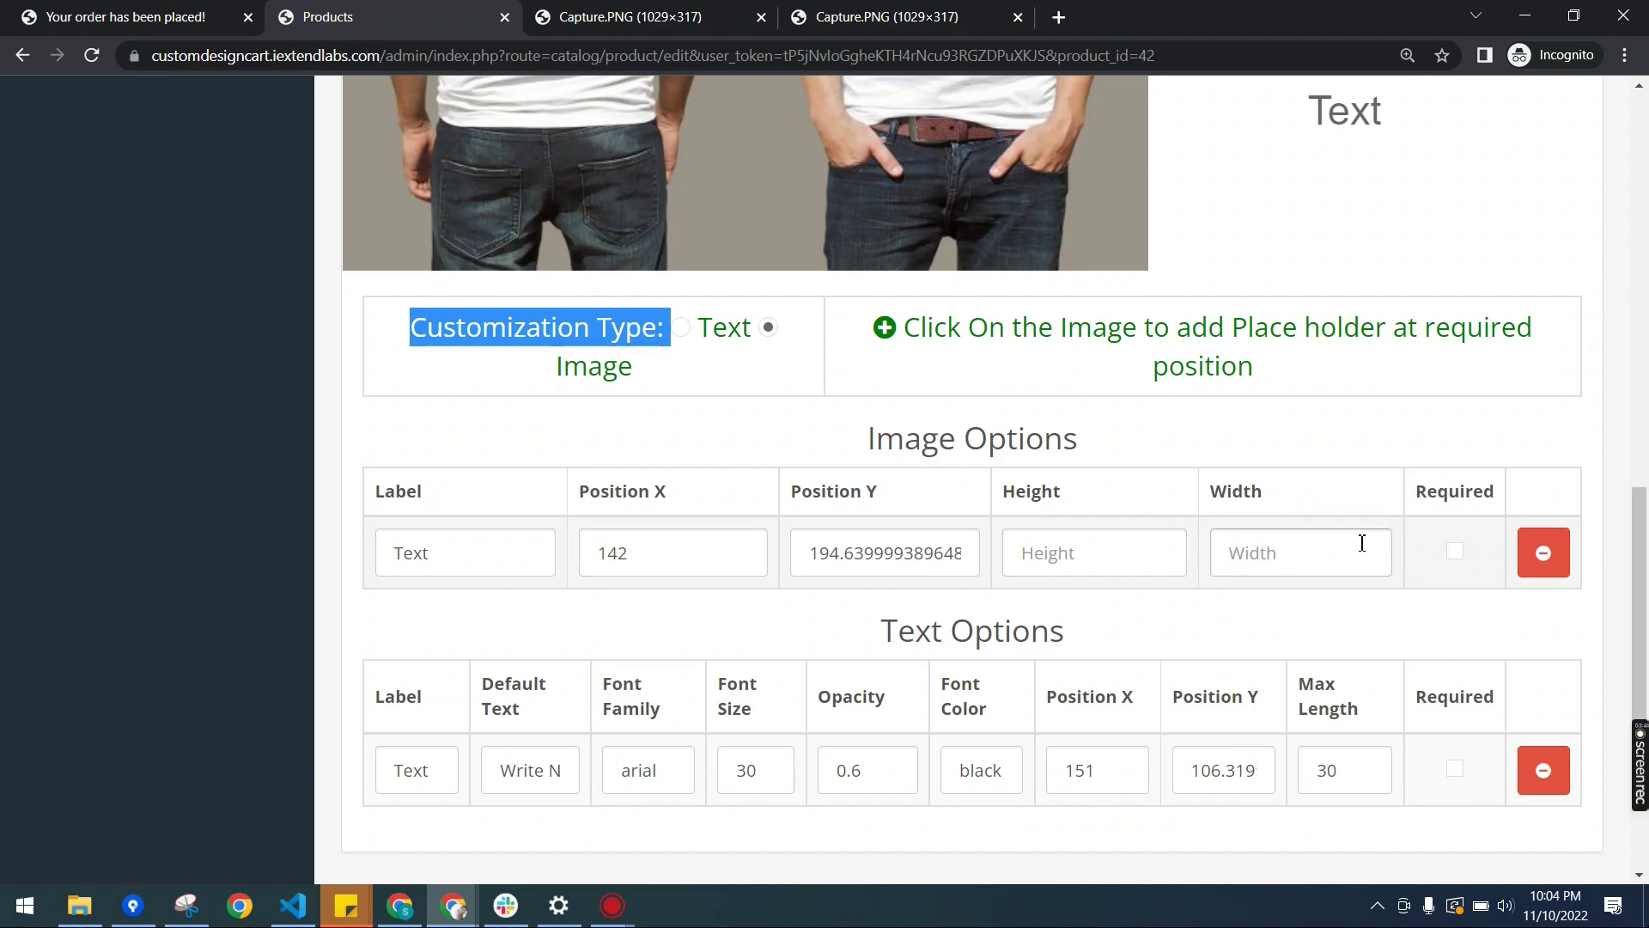
pyautogui.scroll(3, 773, 575)
pyautogui.scroll(-3, 602, 573)
pyautogui.doubleClick(452, 553)
pyautogui.scroll(-2, 421, 636)
pyautogui.doubleClick(383, 591)
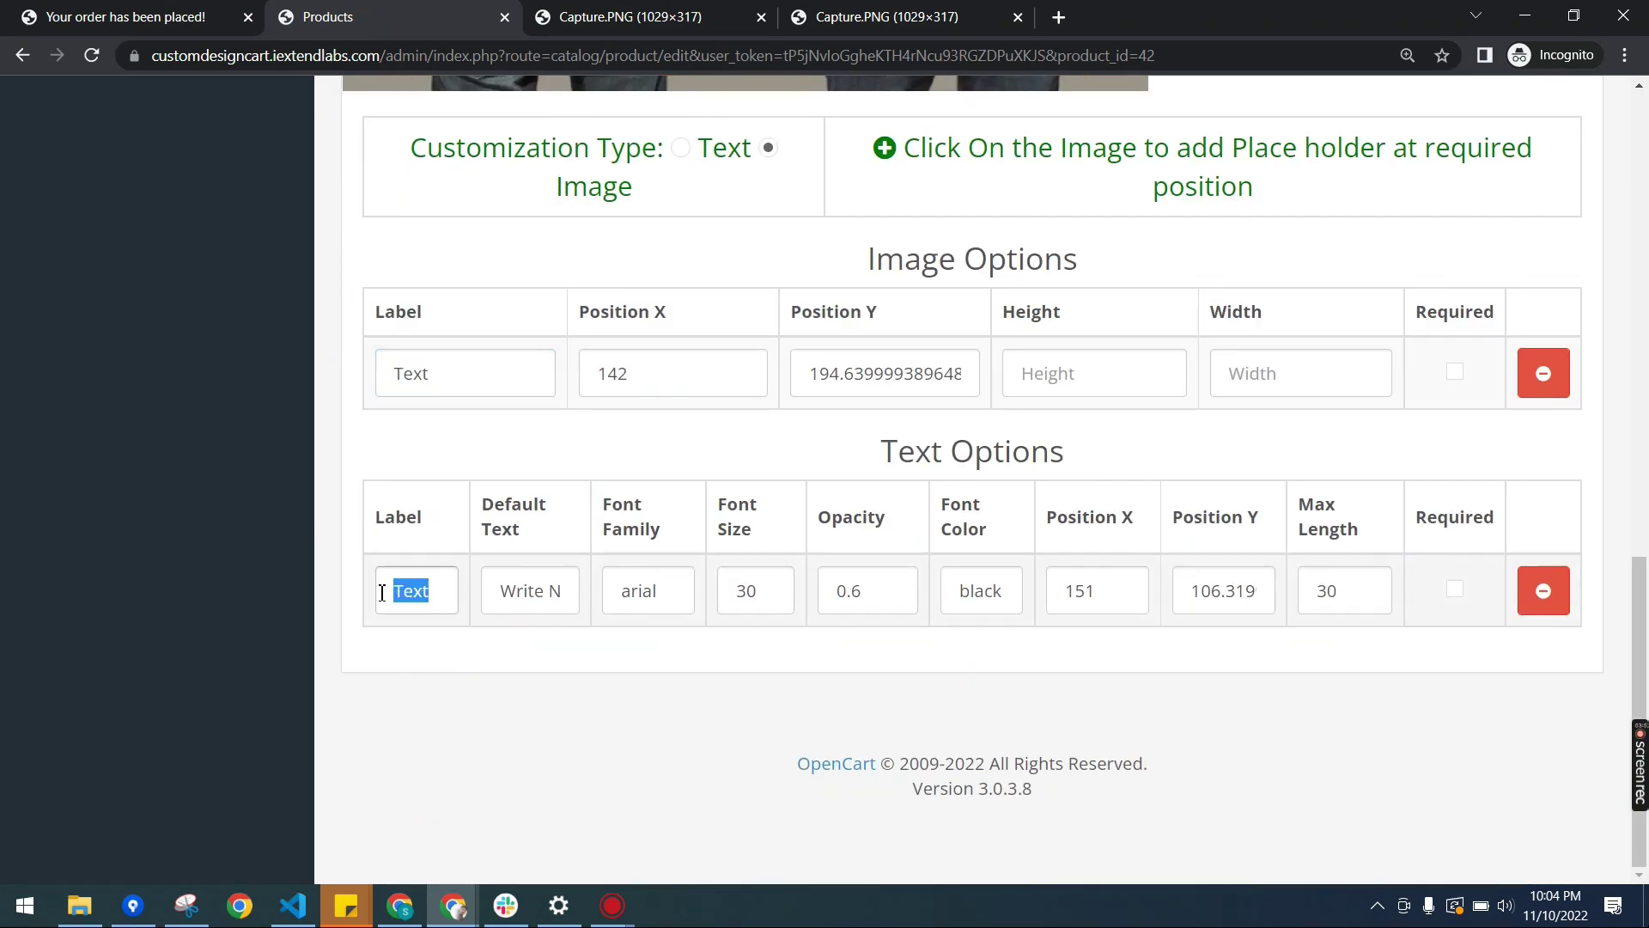
pyautogui.doubleClick(383, 373)
pyautogui.scroll(1, 817, 430)
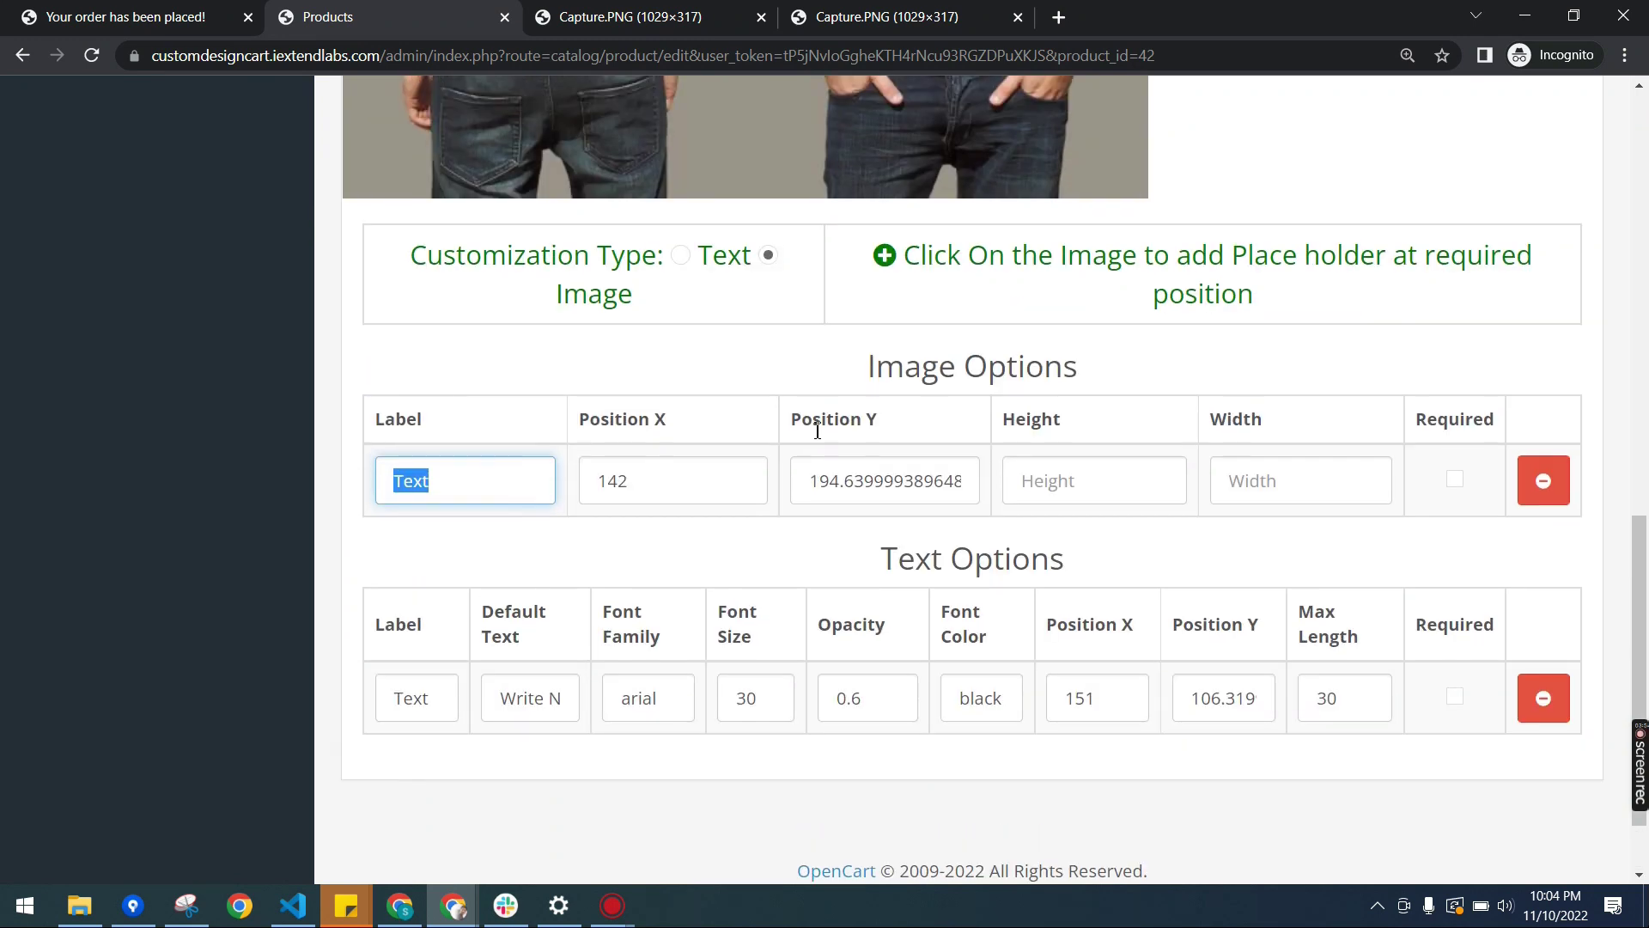
pyautogui.scroll(1, 781, 520)
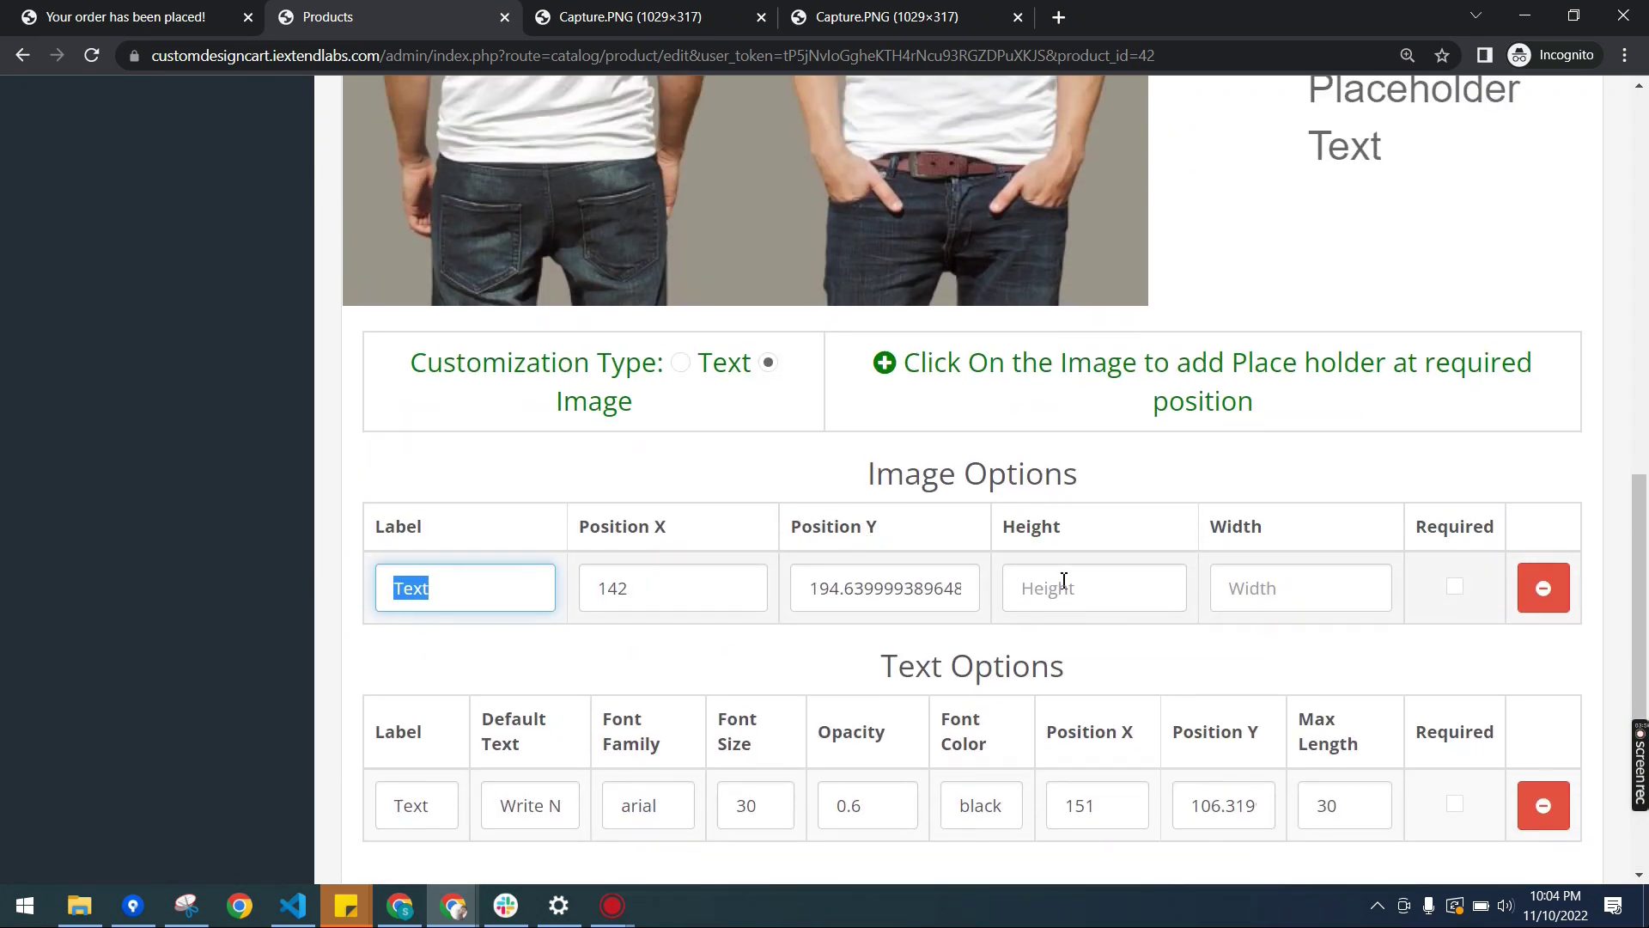
# Step: Give the new image placeholder height 500 and width 400
pyautogui.click(1088, 593)
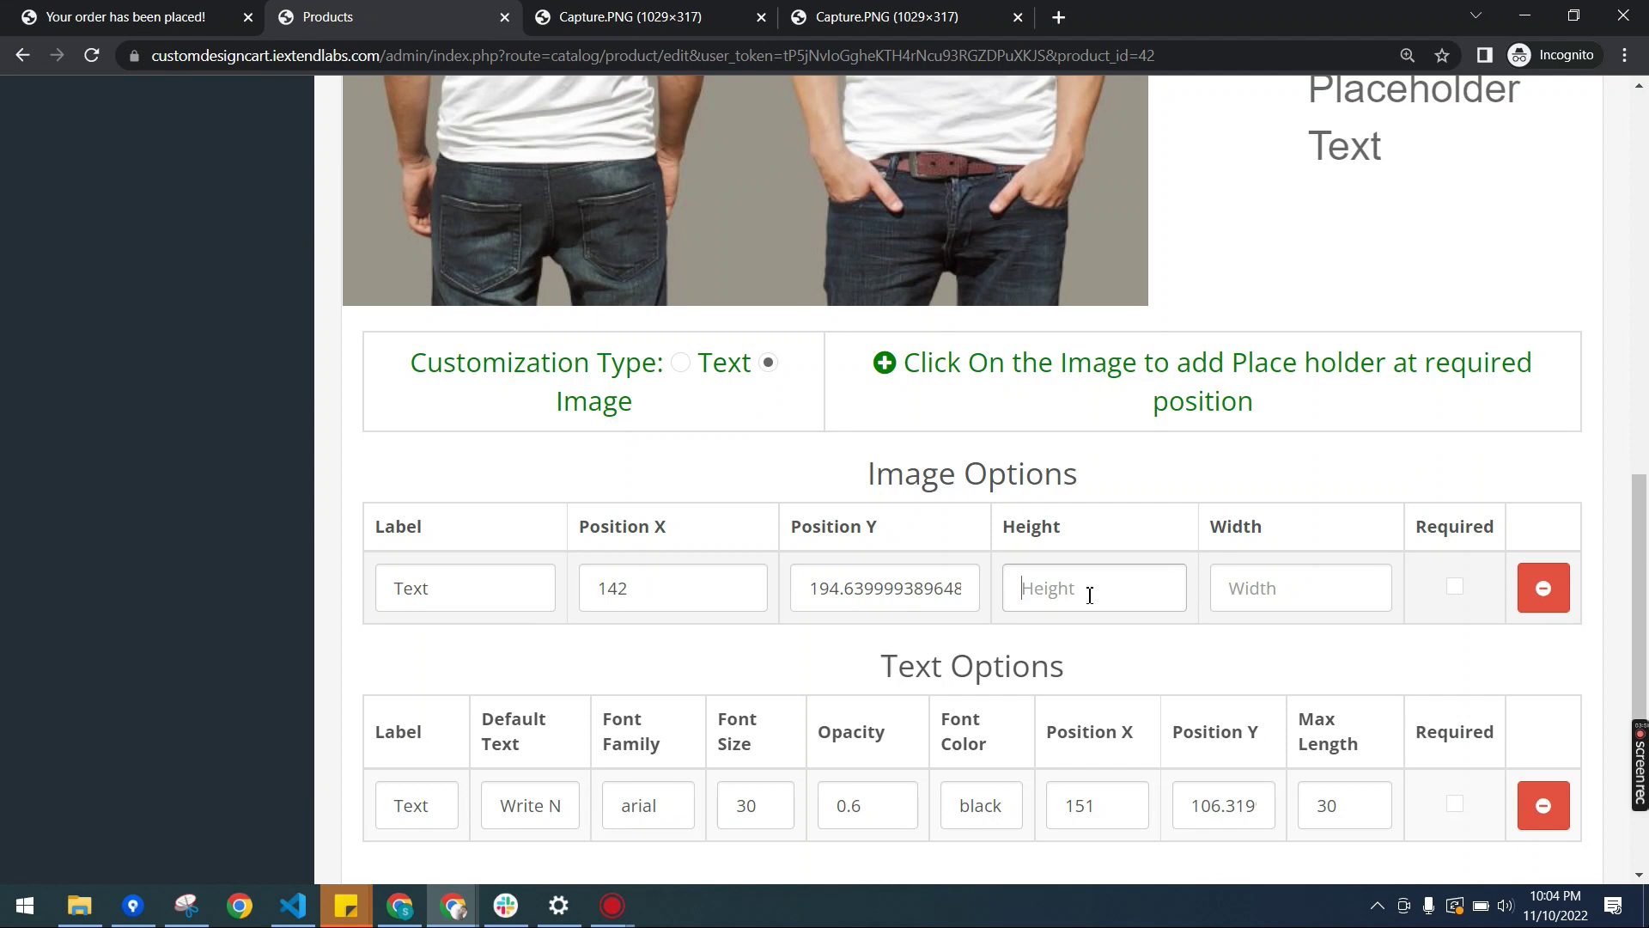
pyautogui.write('5')
pyautogui.click(1290, 596)
pyautogui.write('400')
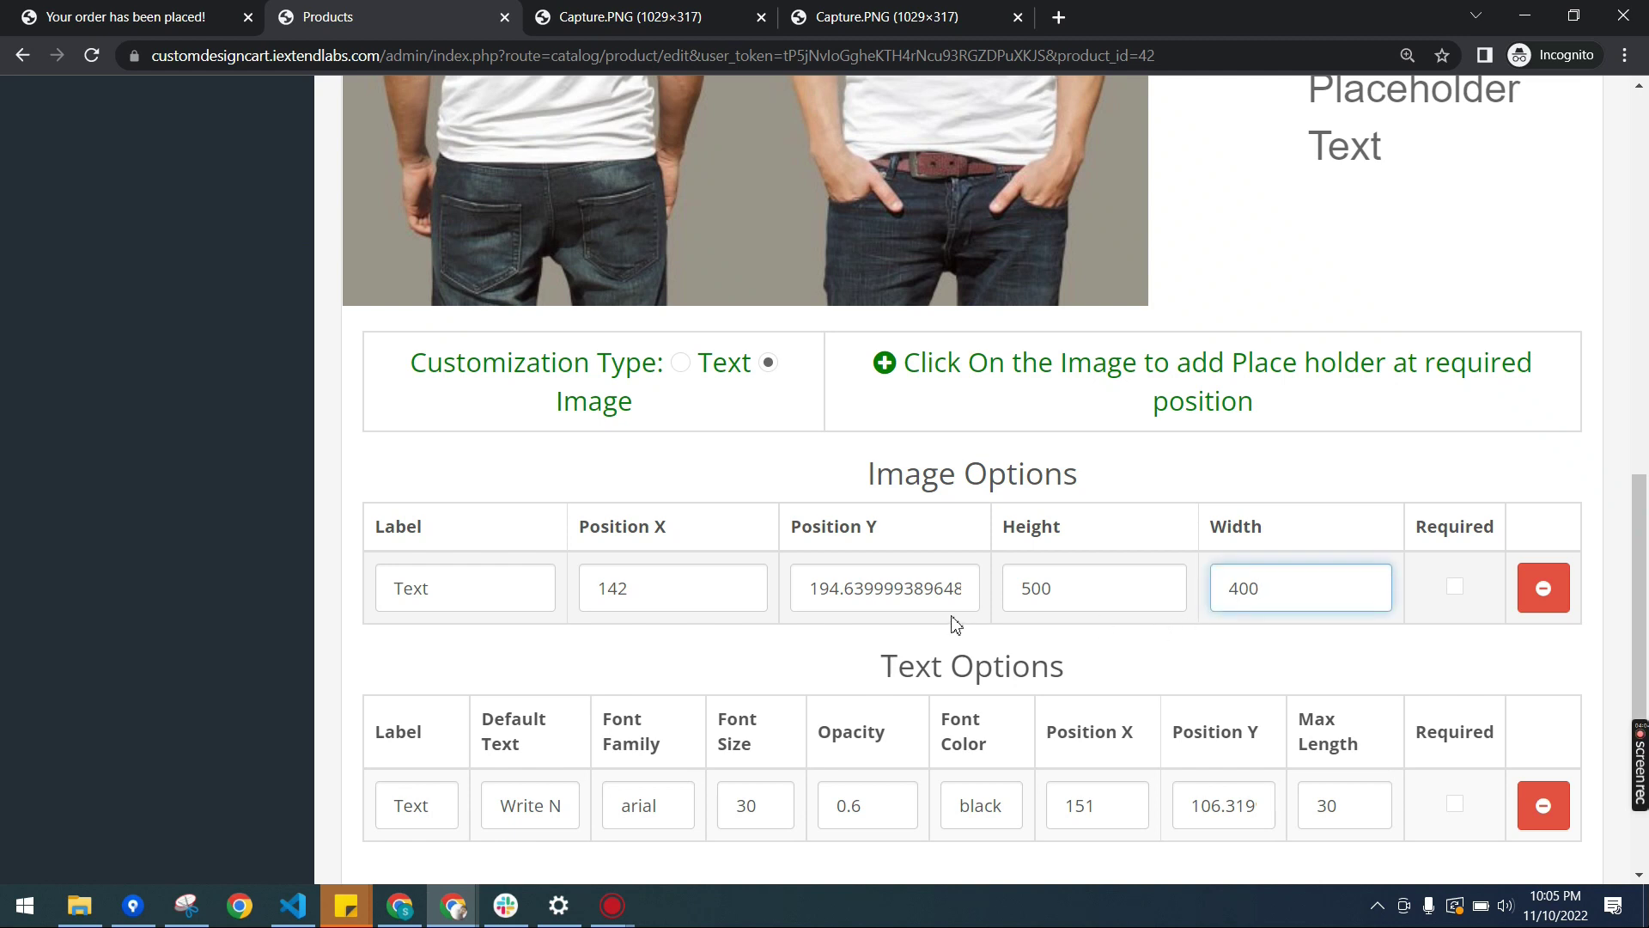
pyautogui.click(1156, 514)
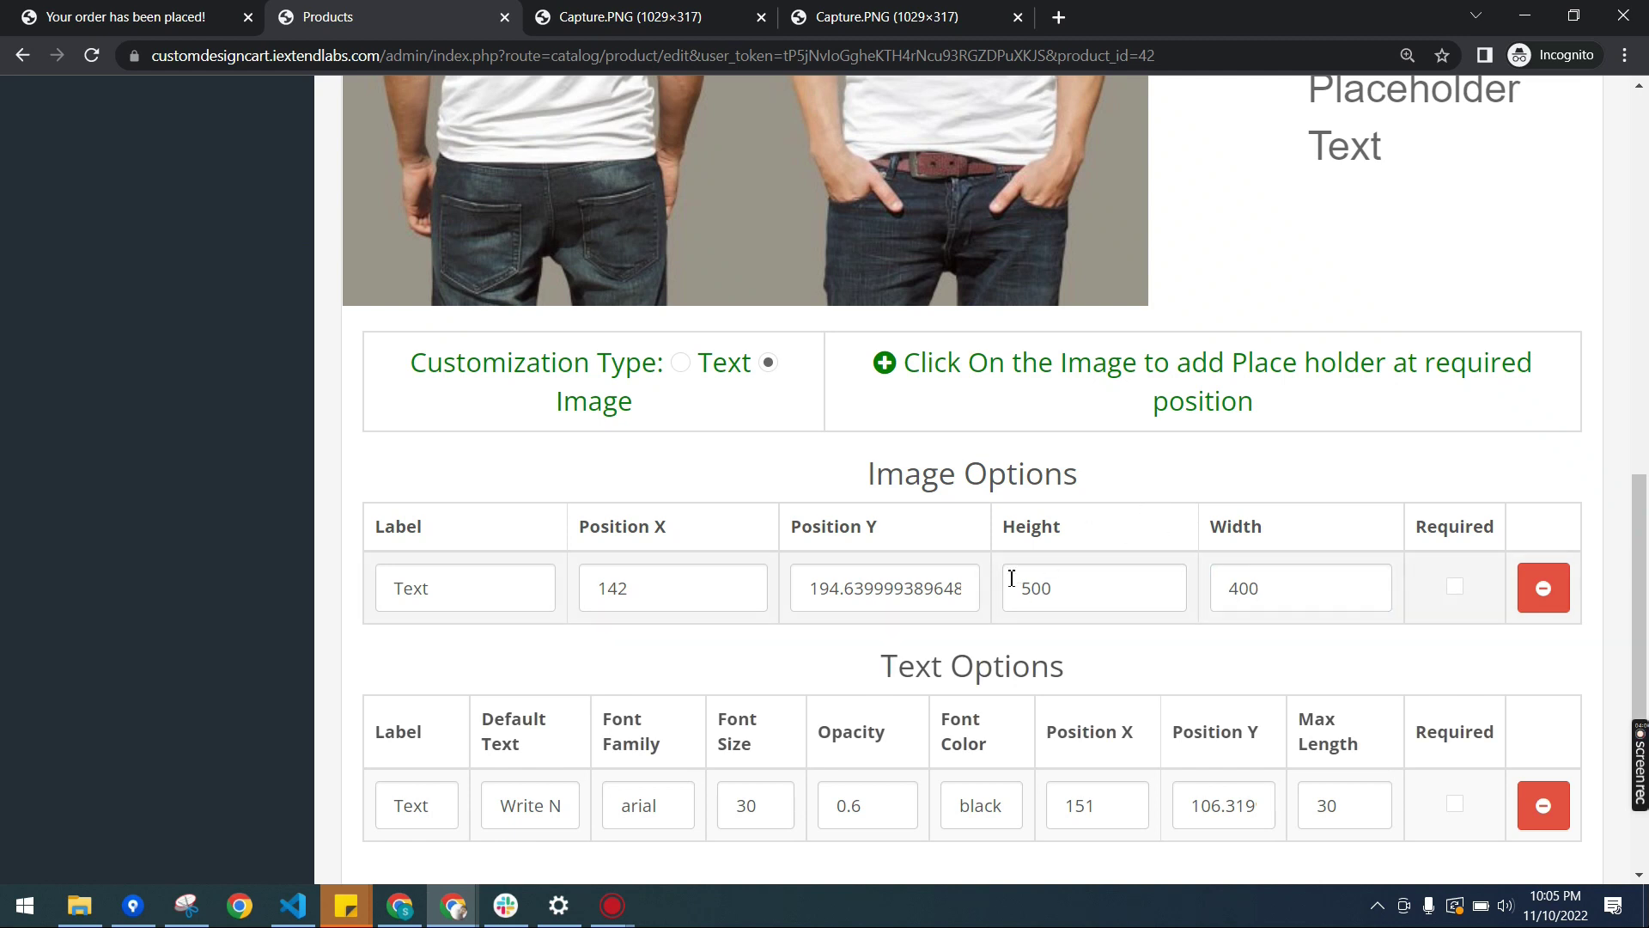
pyautogui.moveTo(629, 593); pyautogui.dragTo(389, 594)
pyautogui.scroll(3, 642, 245)
pyautogui.scroll(1, 980, 283)
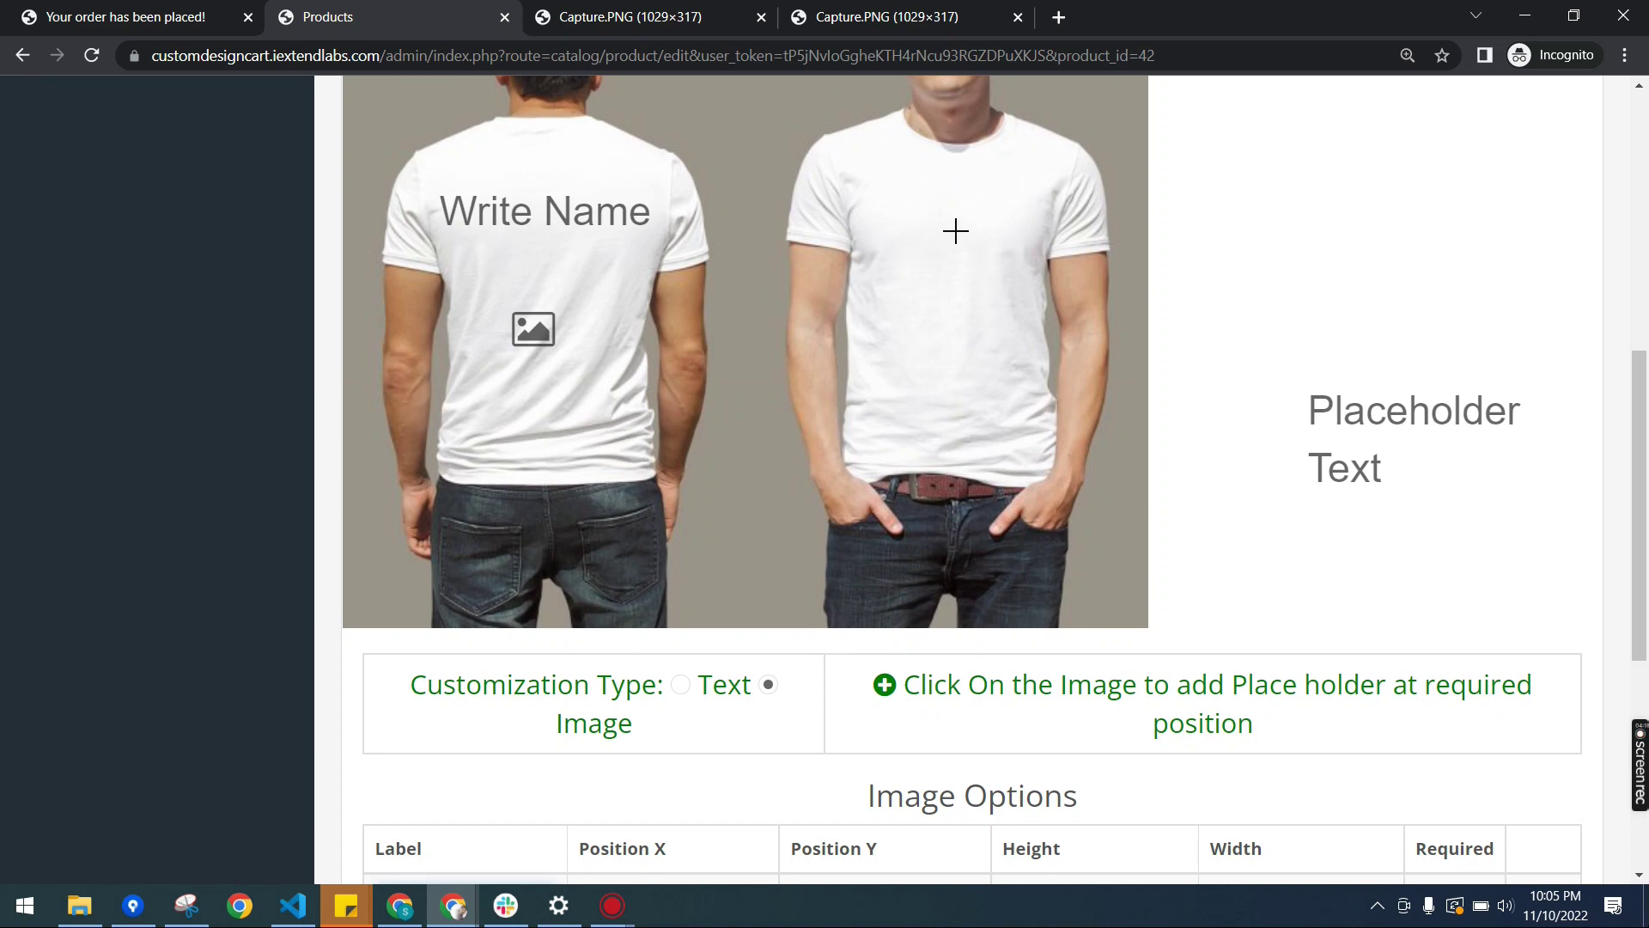
# Step: Place a second image placeholder on the front shirt's chest
pyautogui.click(955, 230)
pyautogui.scroll(-4, 920, 324)
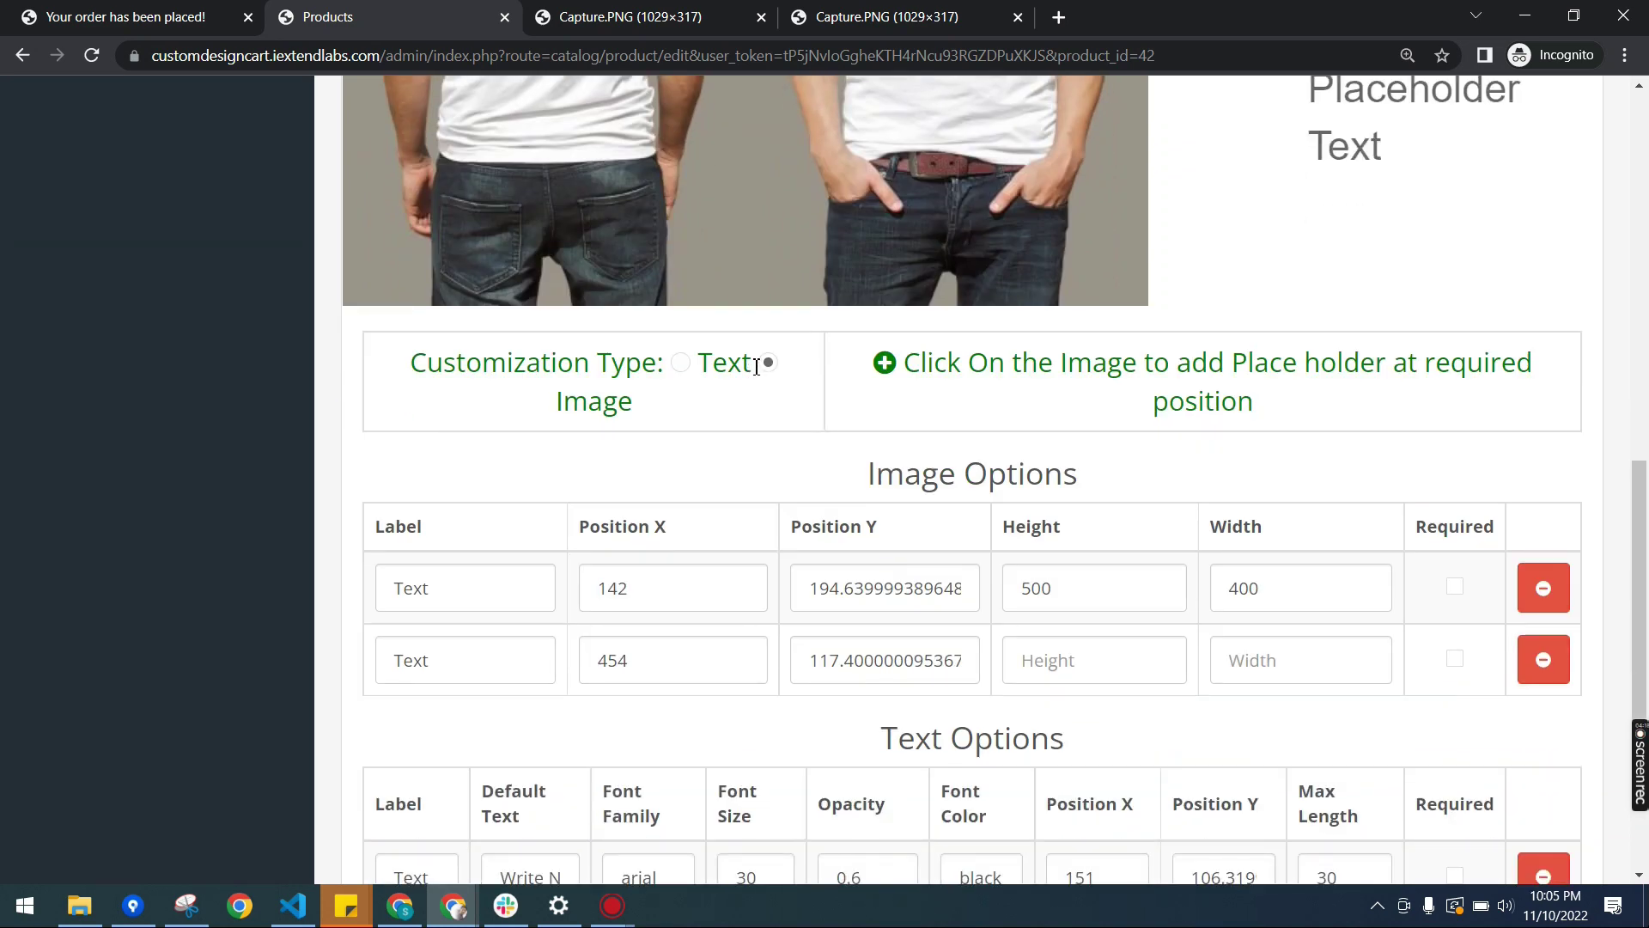
pyautogui.moveTo(764, 372); pyautogui.dragTo(784, 416)
pyautogui.scroll(3, 983, 184)
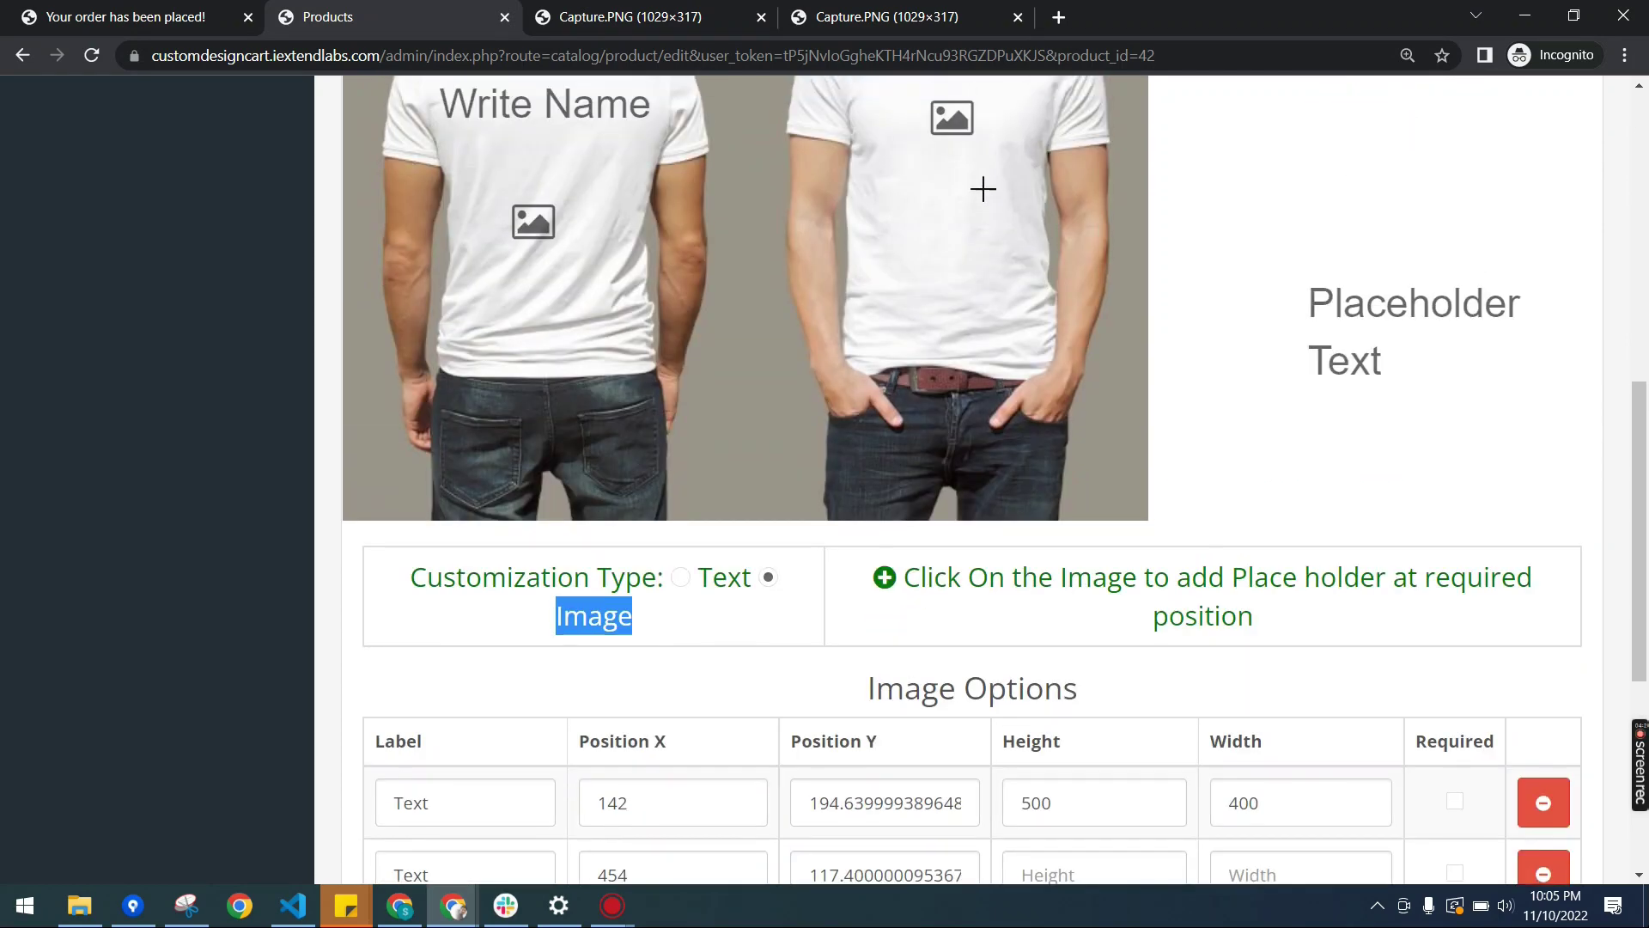
pyautogui.scroll(-2, 957, 258)
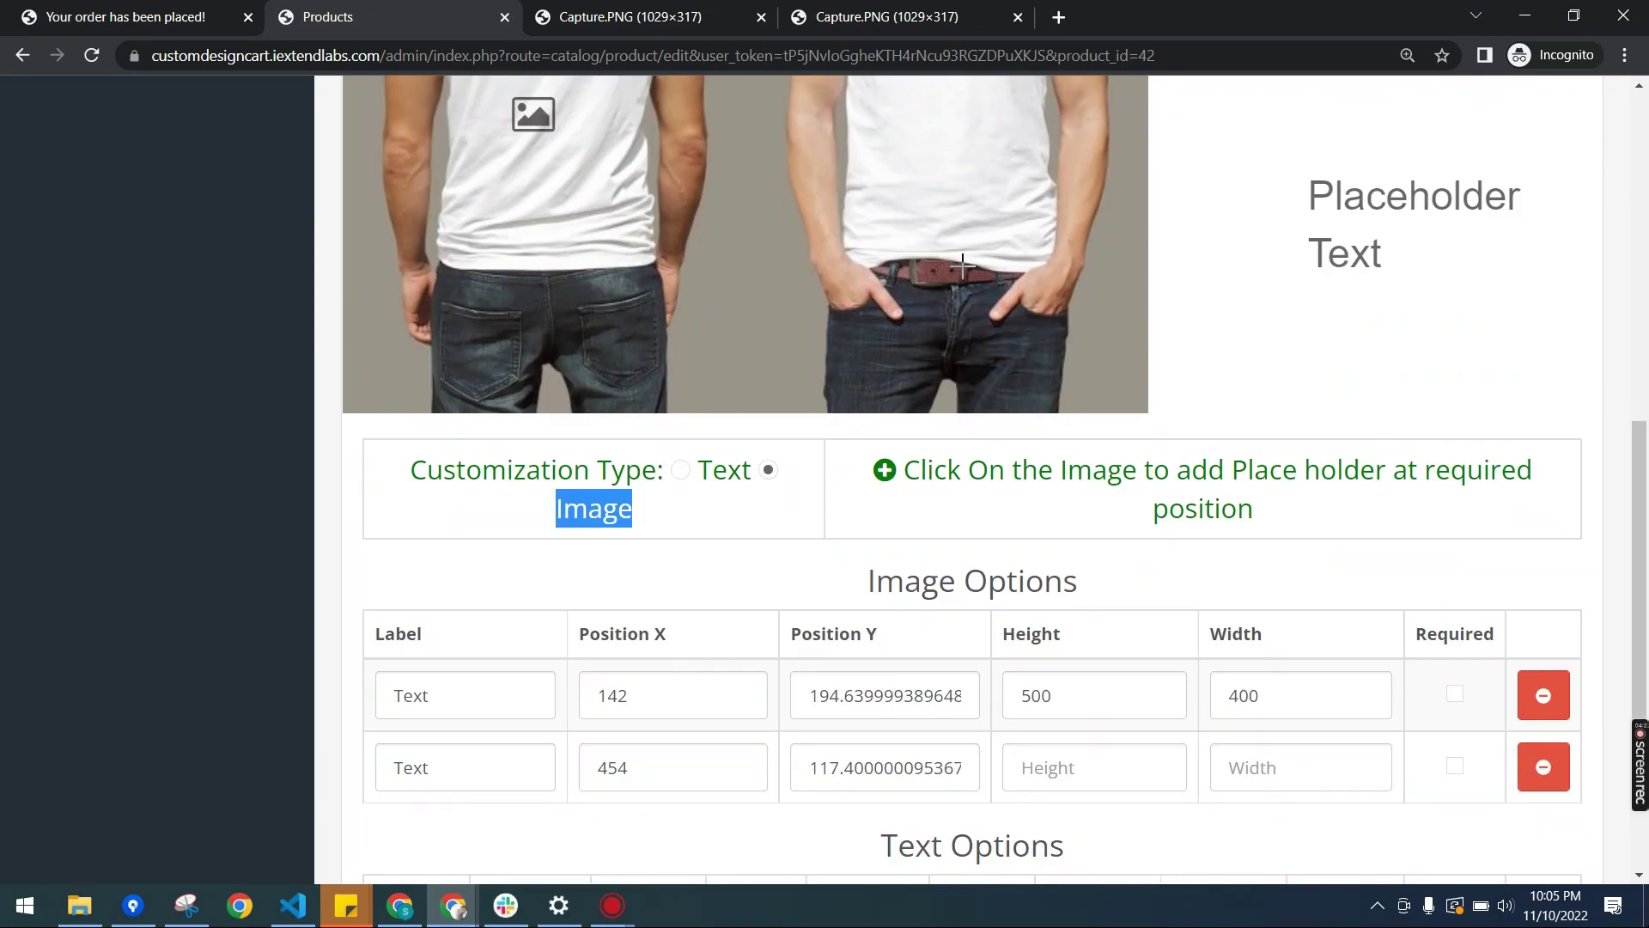
pyautogui.scroll(2, 962, 265)
pyautogui.scroll(-6, 984, 442)
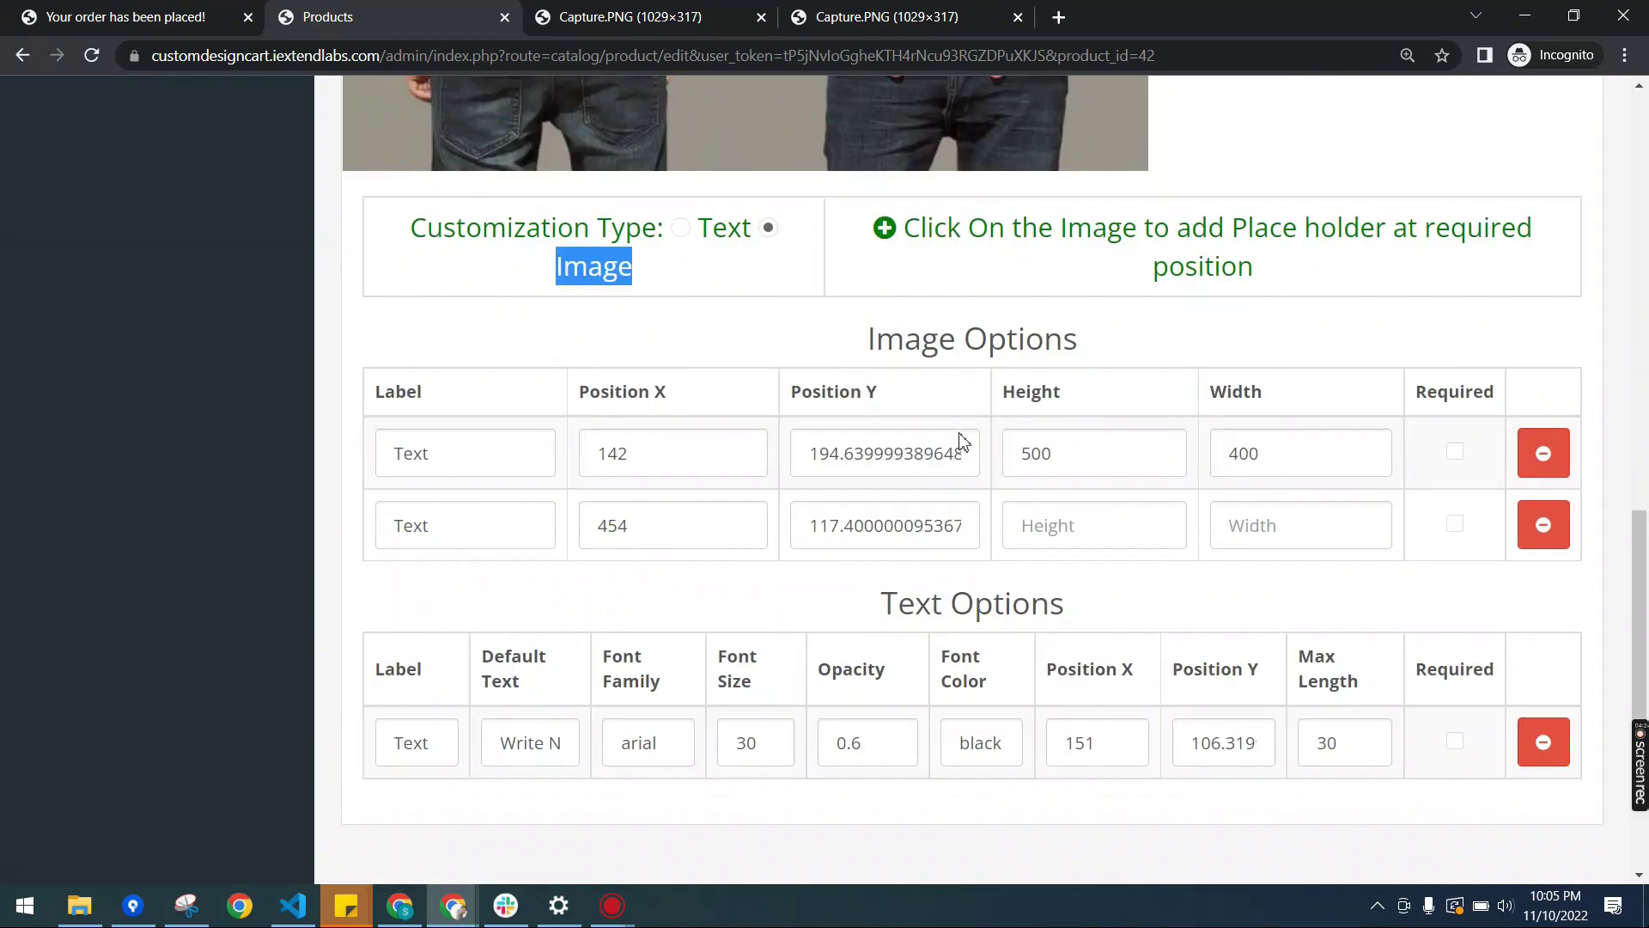
pyautogui.scroll(6, 1237, 572)
pyautogui.scroll(-5, 1117, 515)
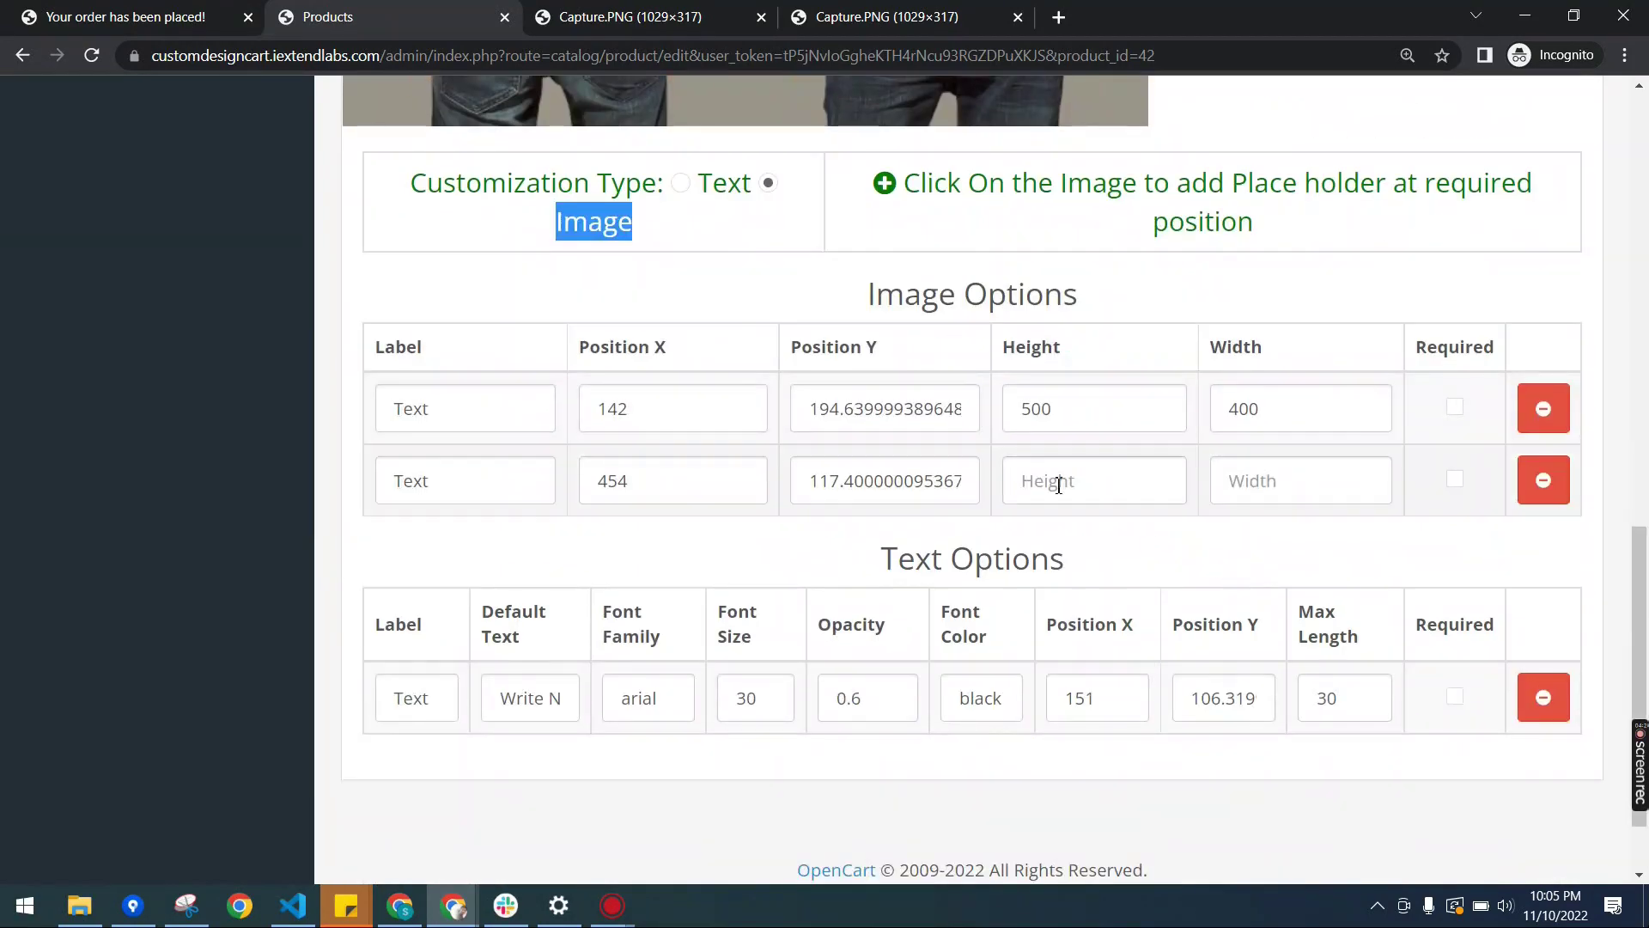
pyautogui.scroll(4, 1057, 481)
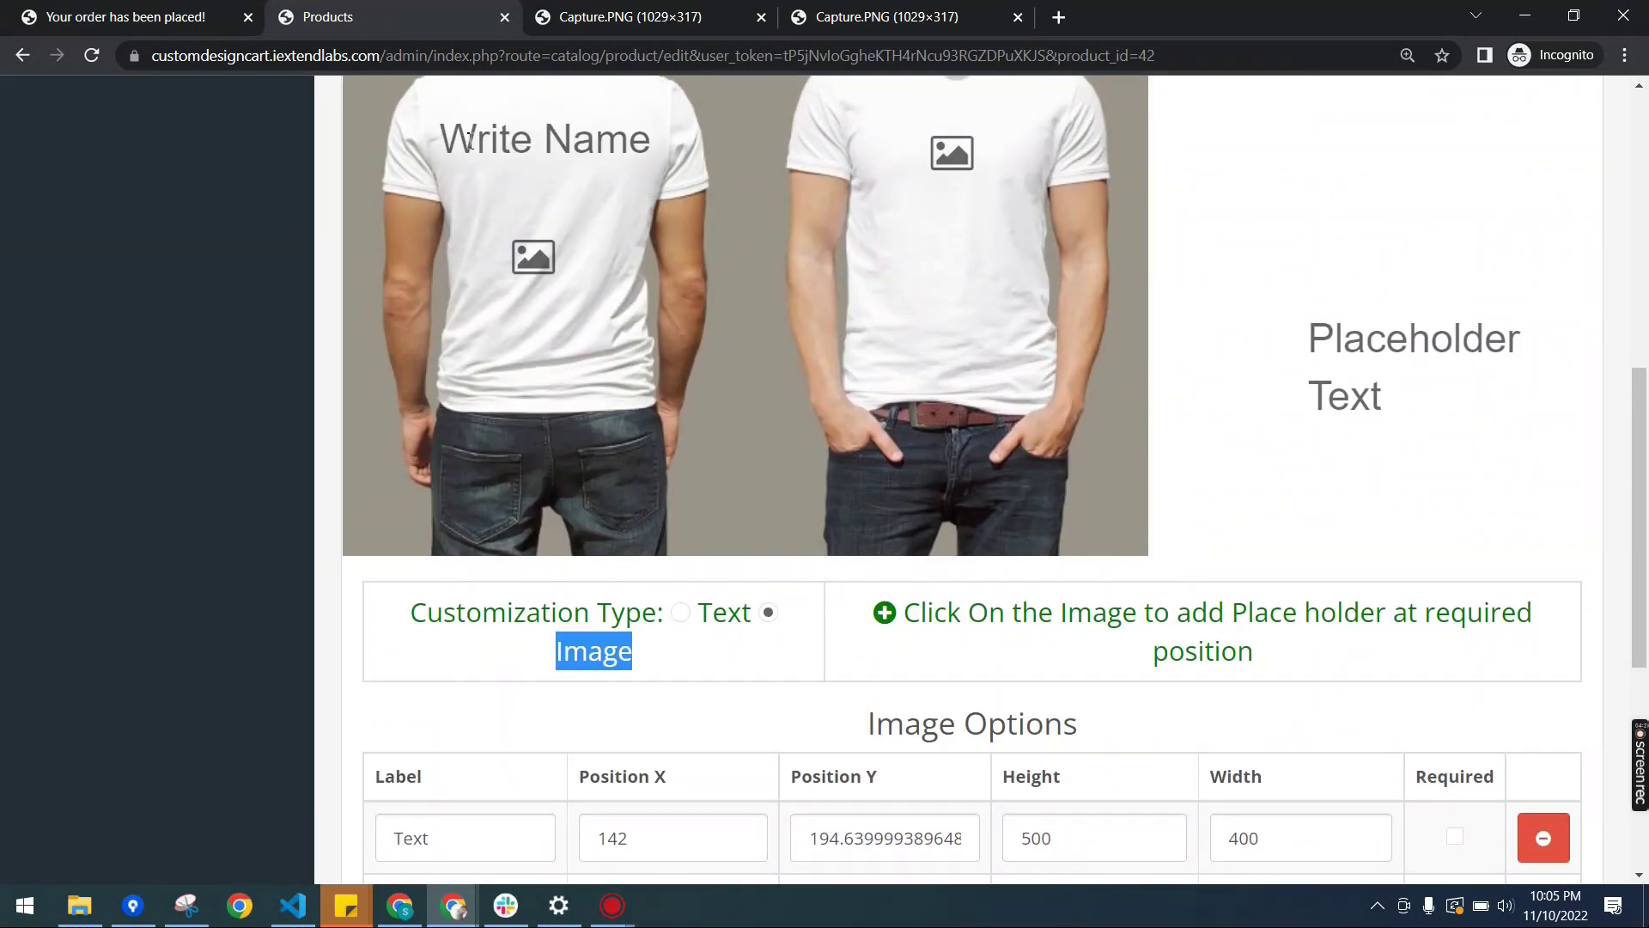
pyautogui.scroll(-5, 988, 301)
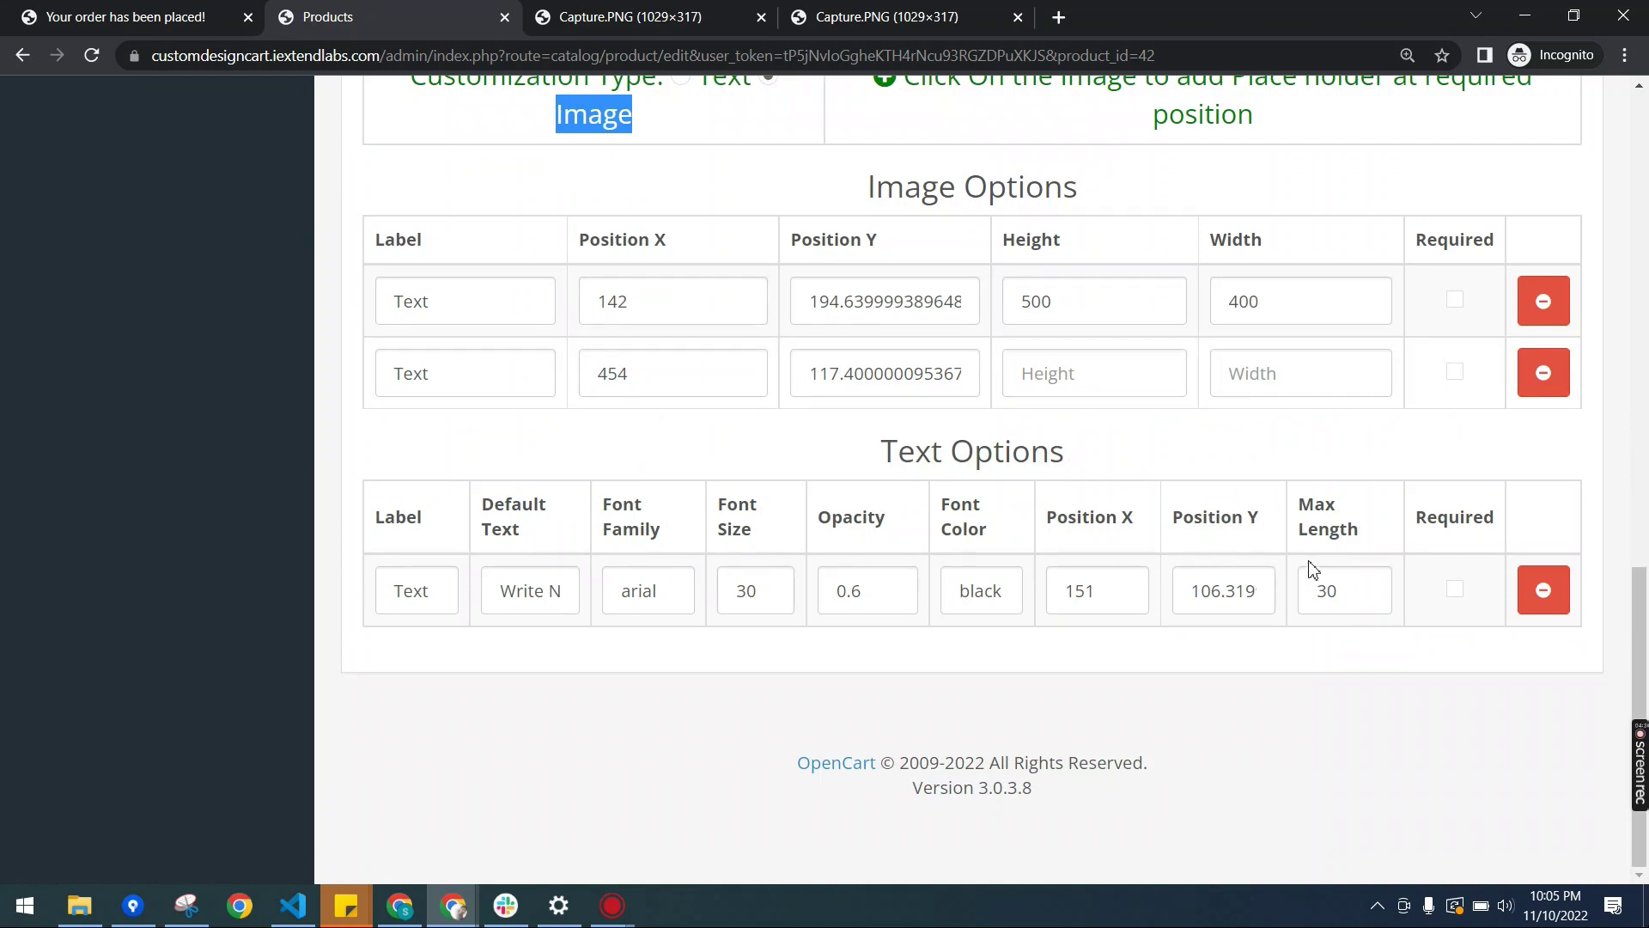
# Step: Review the text placeholder's Max Length, Position X and opacity, and both image placeholders' Y positions
pyautogui.doubleClick(1323, 590)
pyautogui.doubleClick(1079, 590)
pyautogui.click(838, 590)
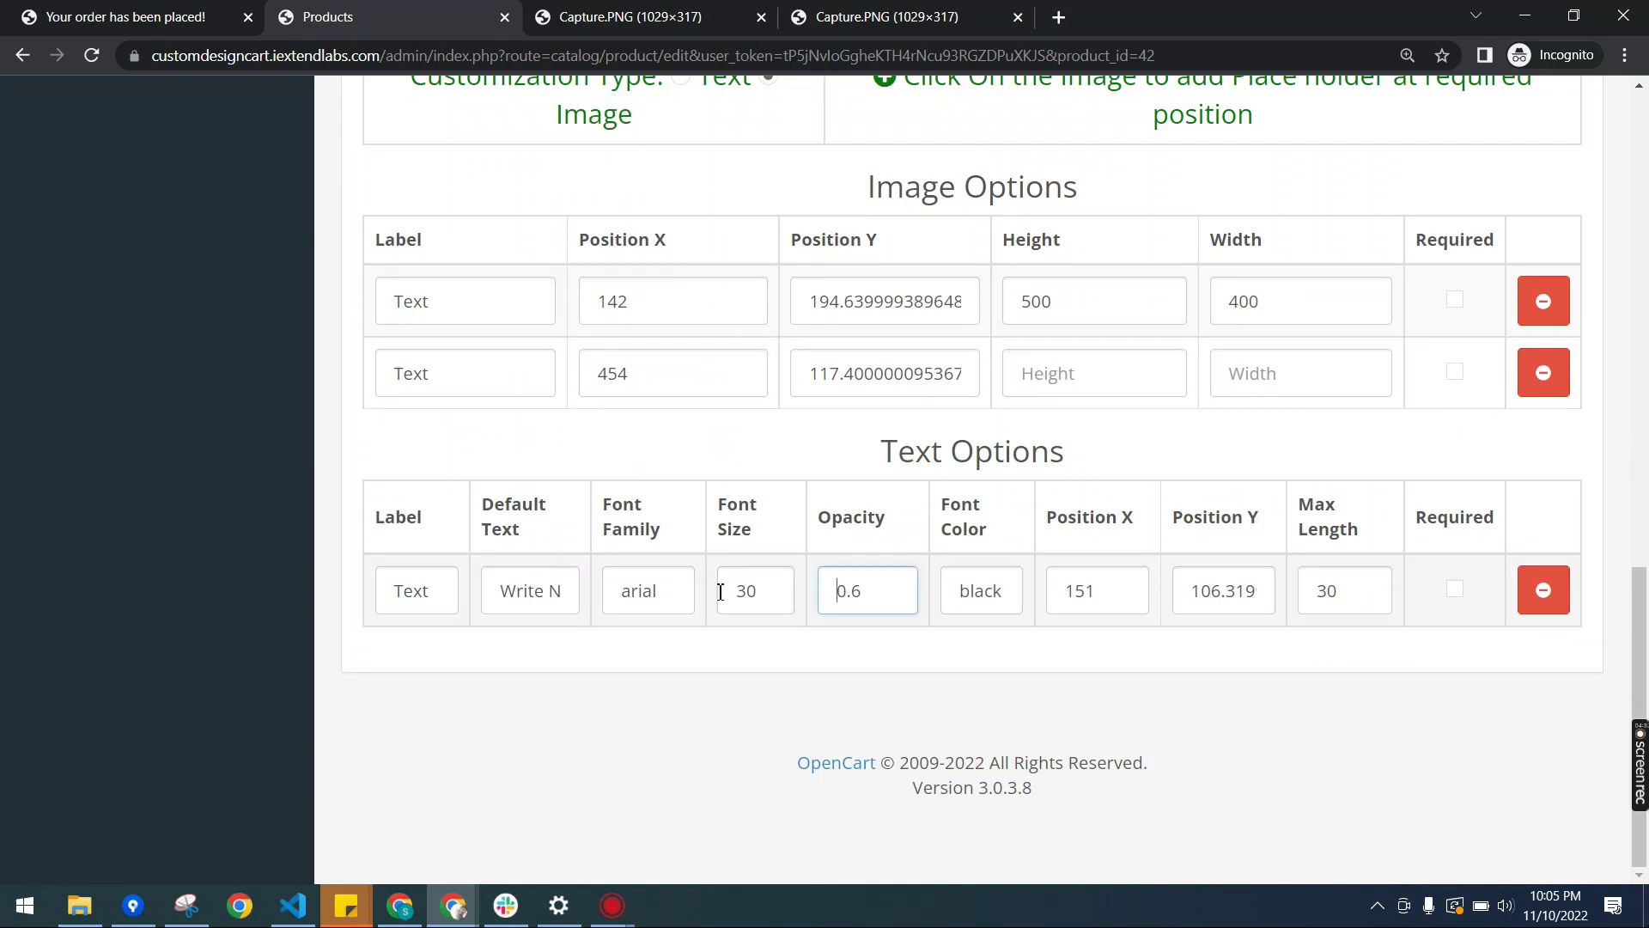
pyautogui.moveTo(842, 300); pyautogui.dragTo(939, 302)
pyautogui.moveTo(860, 372); pyautogui.dragTo(957, 405)
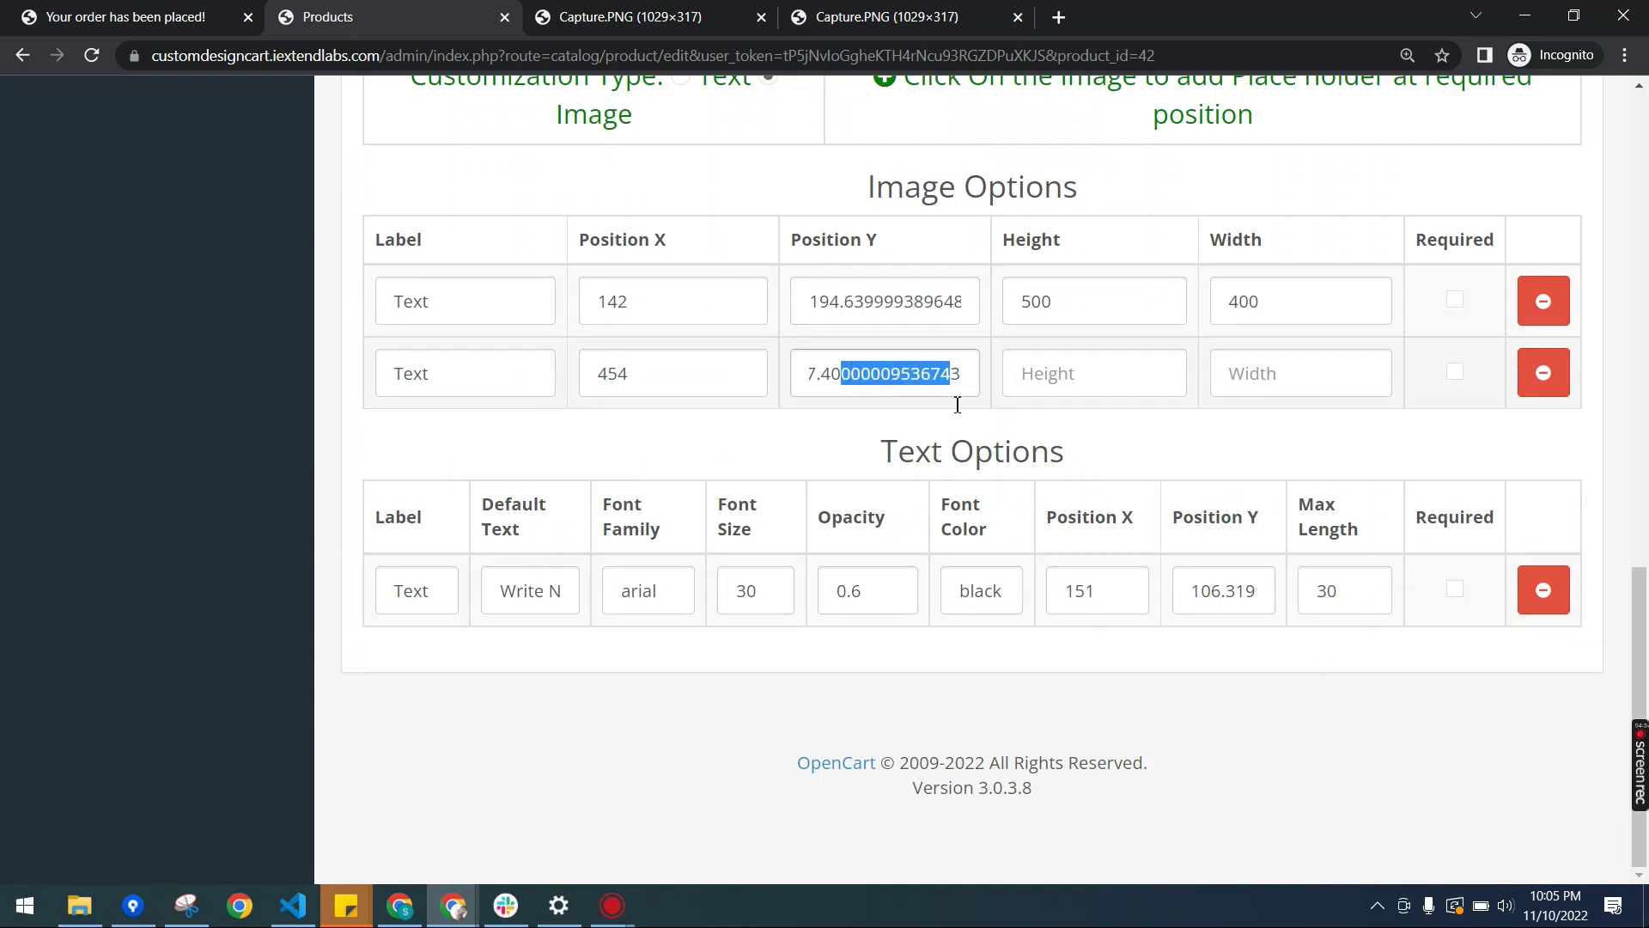
pyautogui.scroll(5, 928, 287)
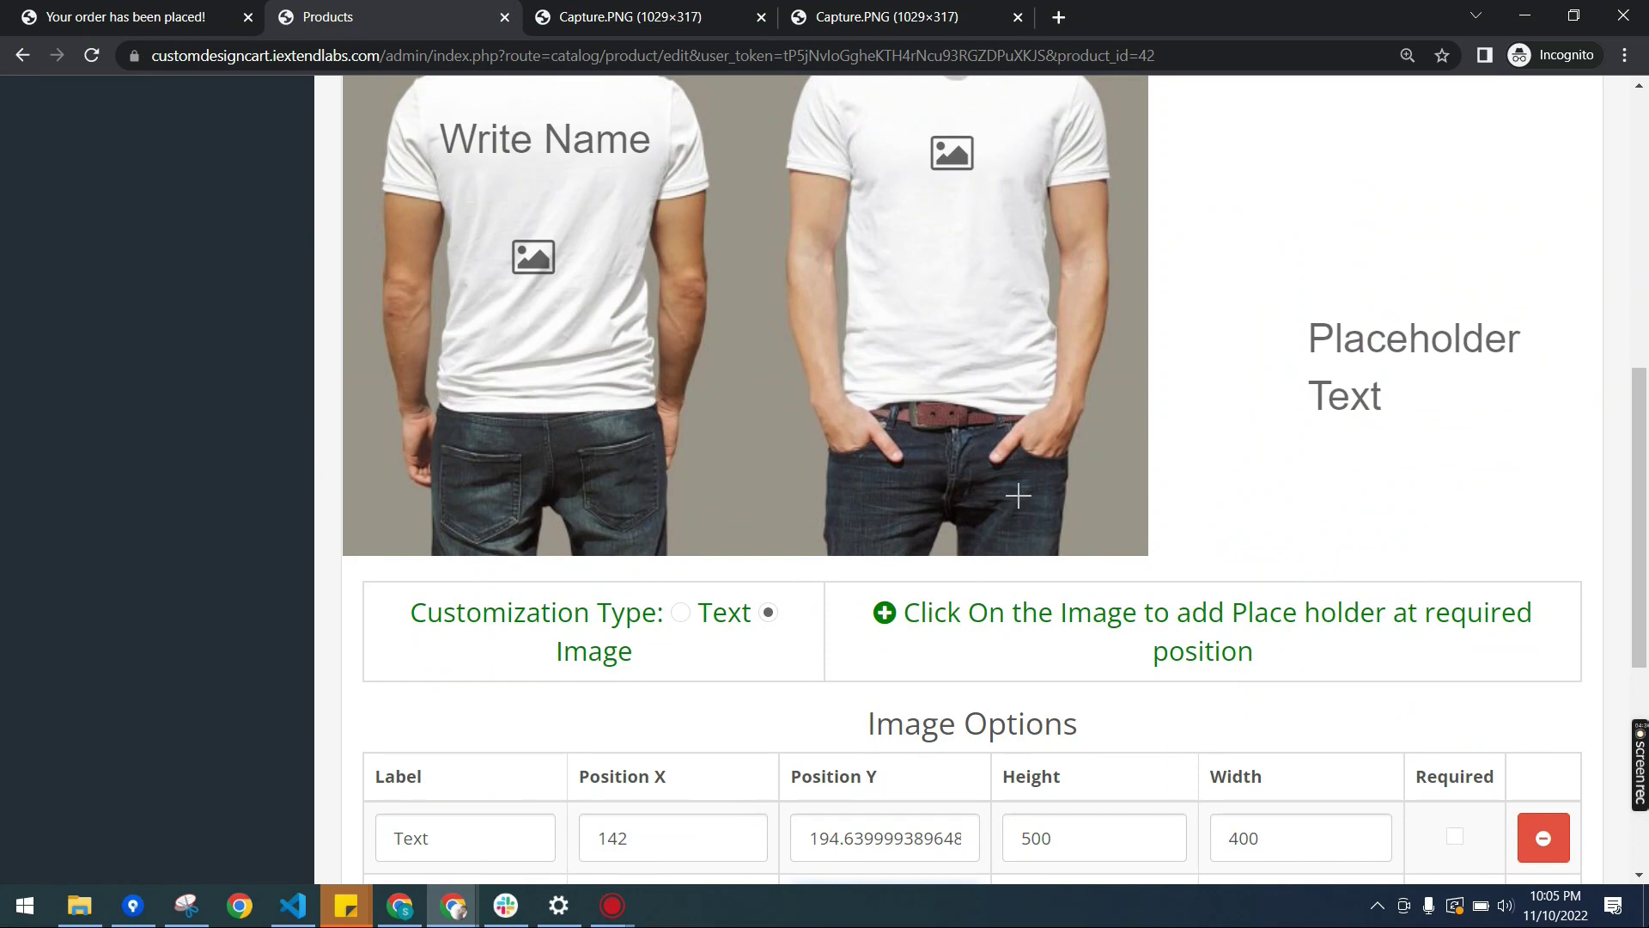
pyautogui.scroll(-4, 1018, 496)
pyautogui.click(871, 408)
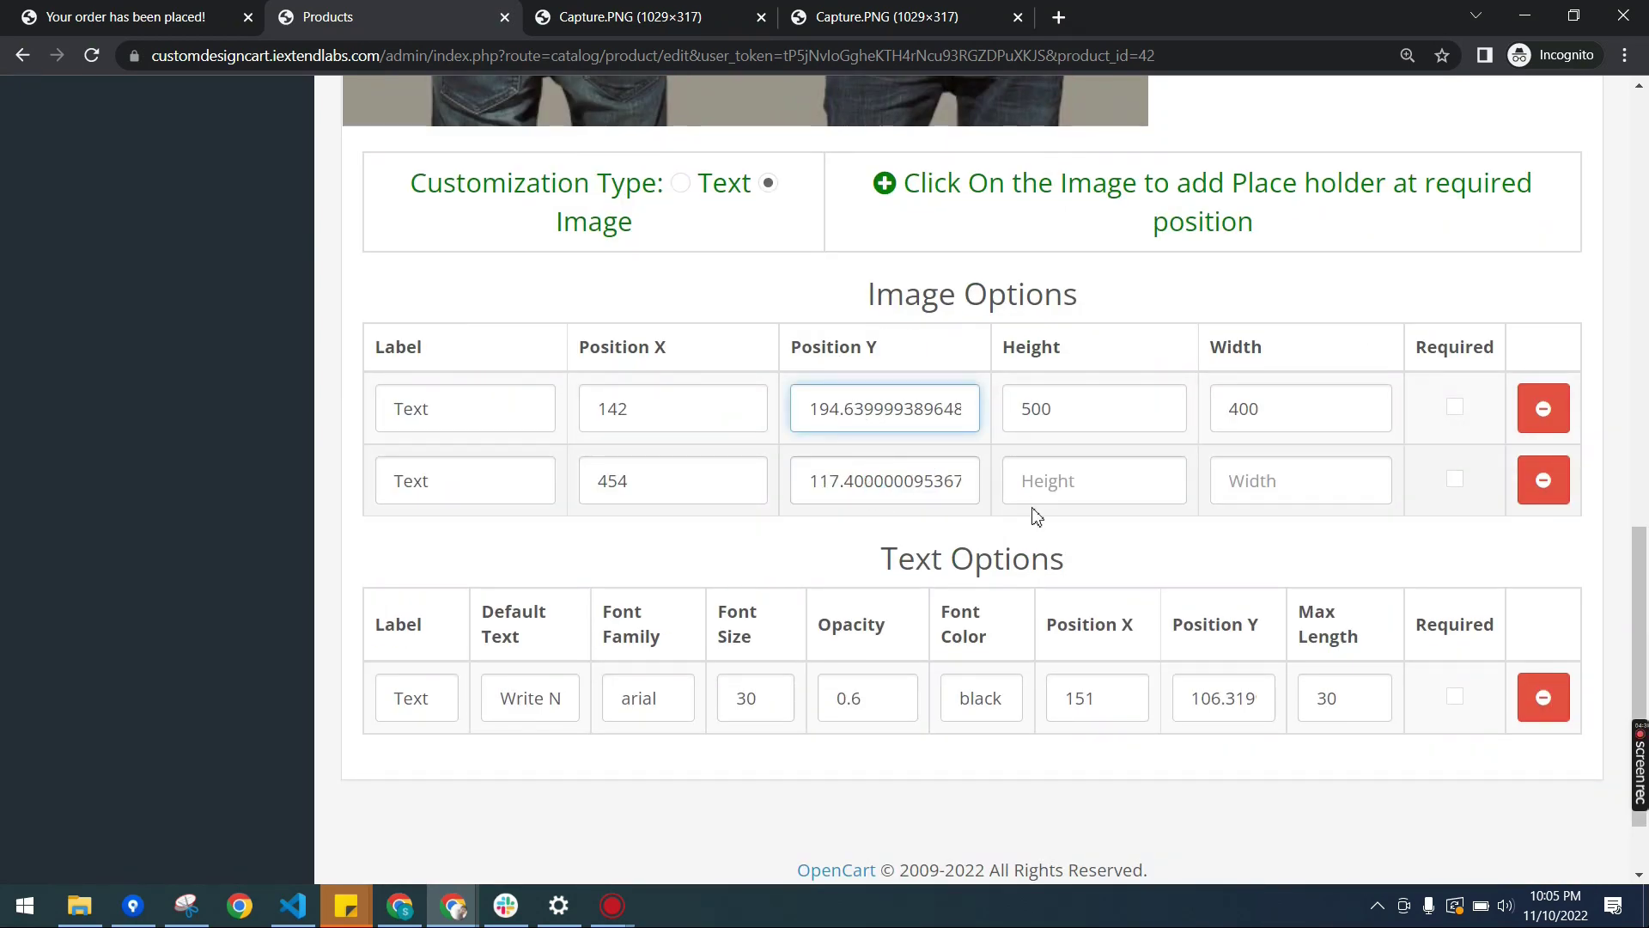
pyautogui.scroll(12, 1285, 601)
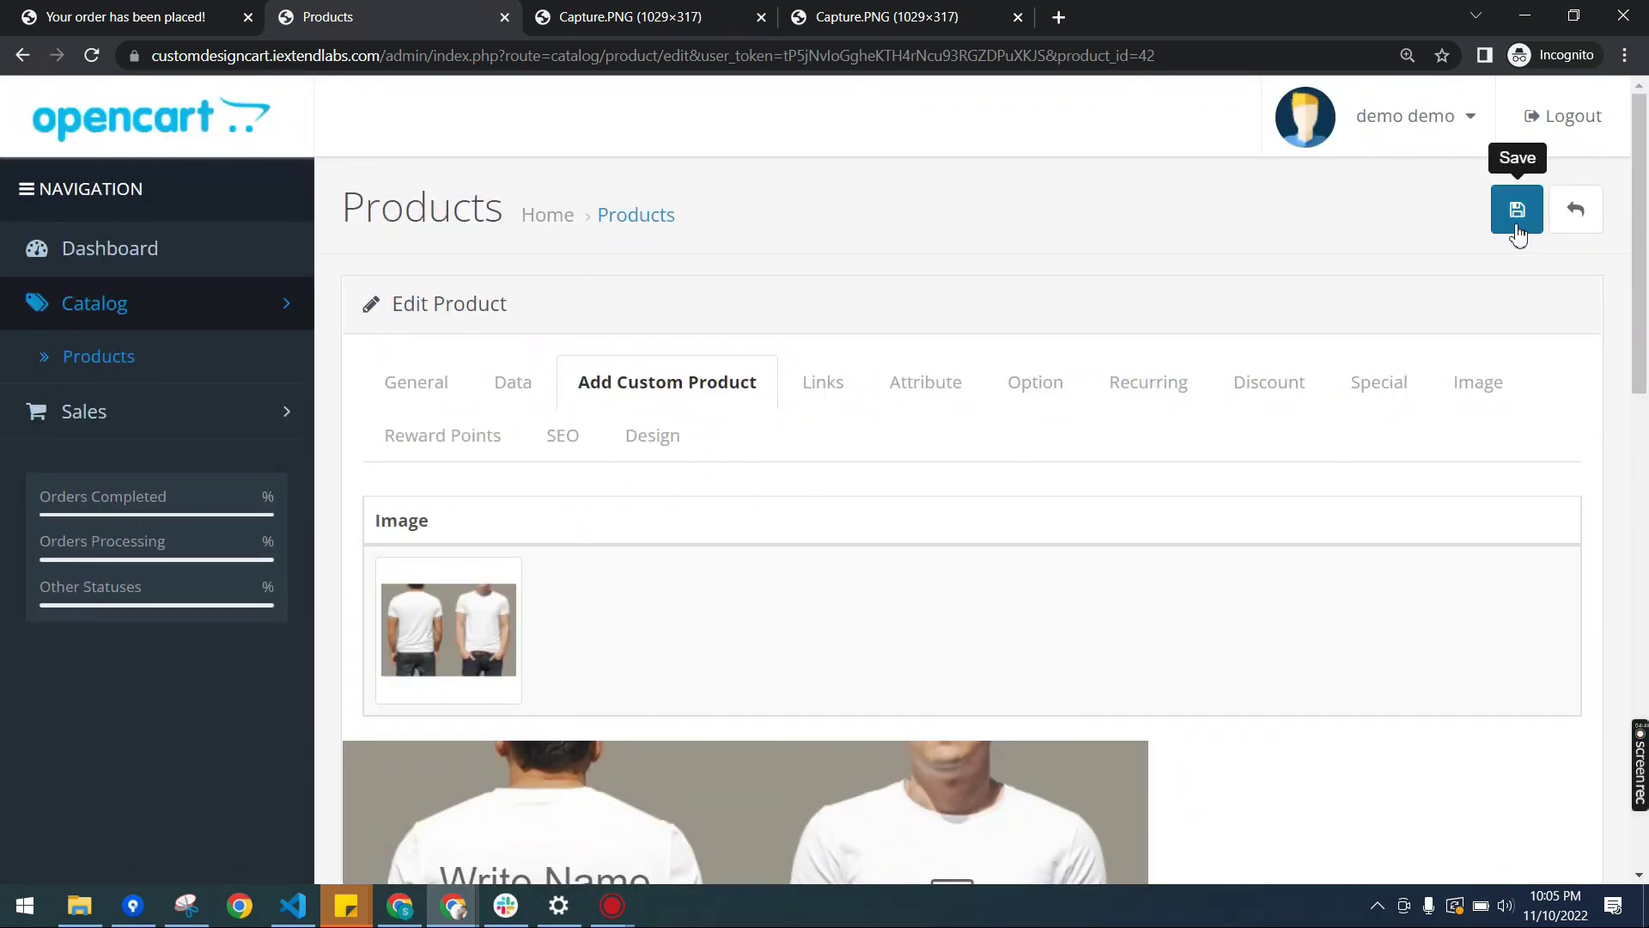
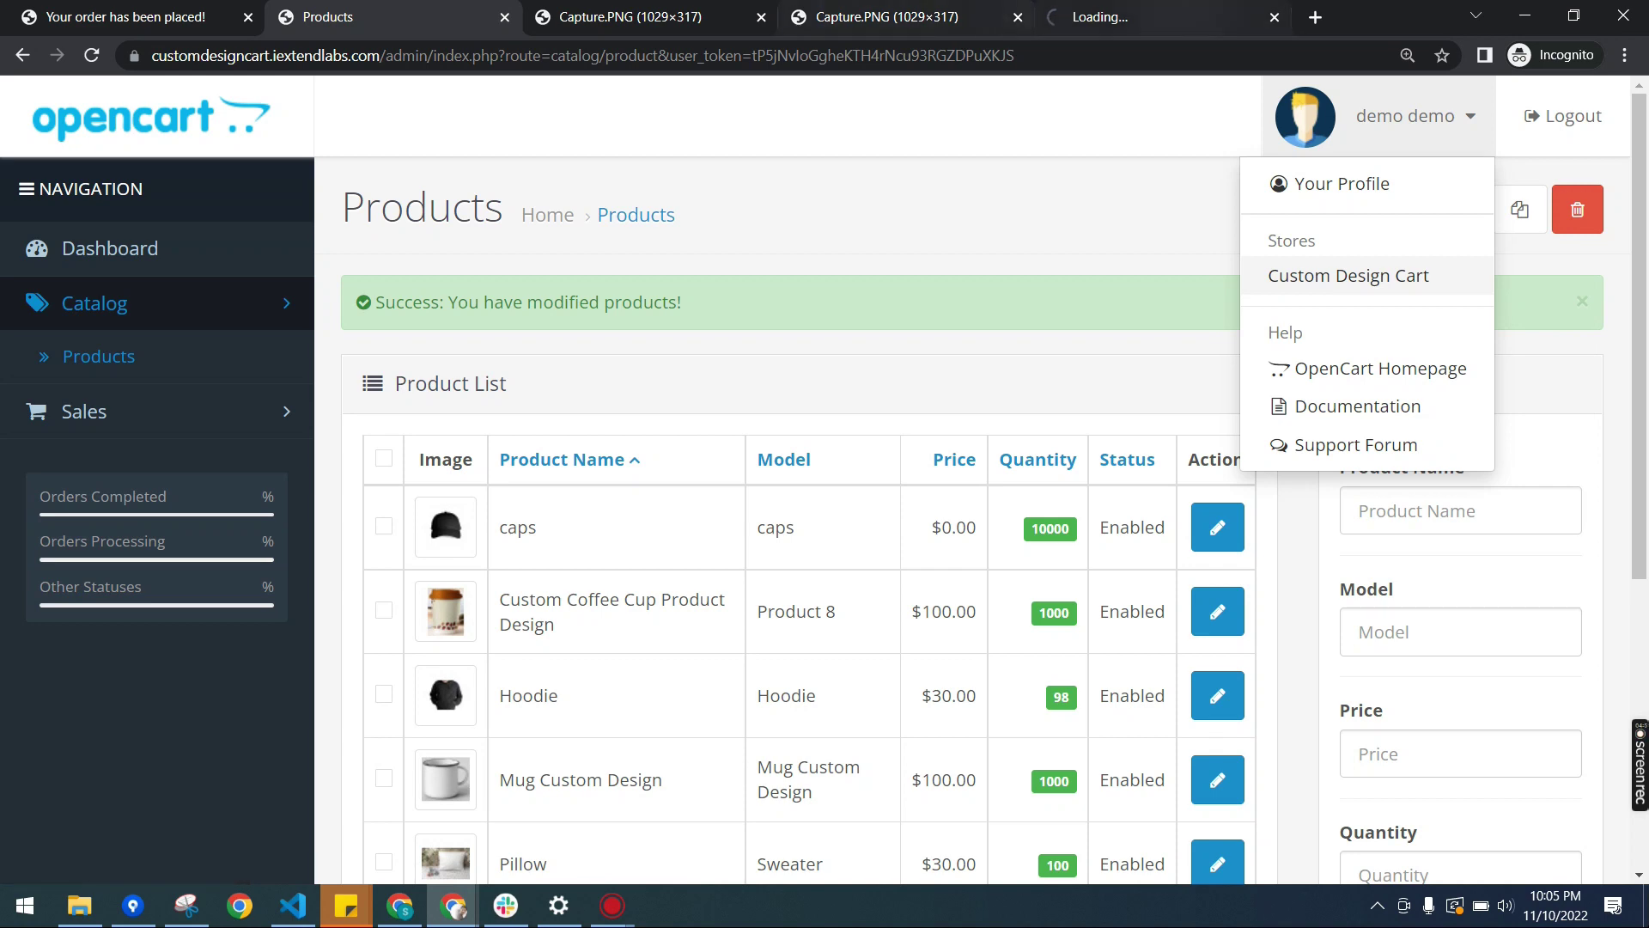
pyautogui.scroll(-3, 898, 397)
pyautogui.scroll(-6, 899, 397)
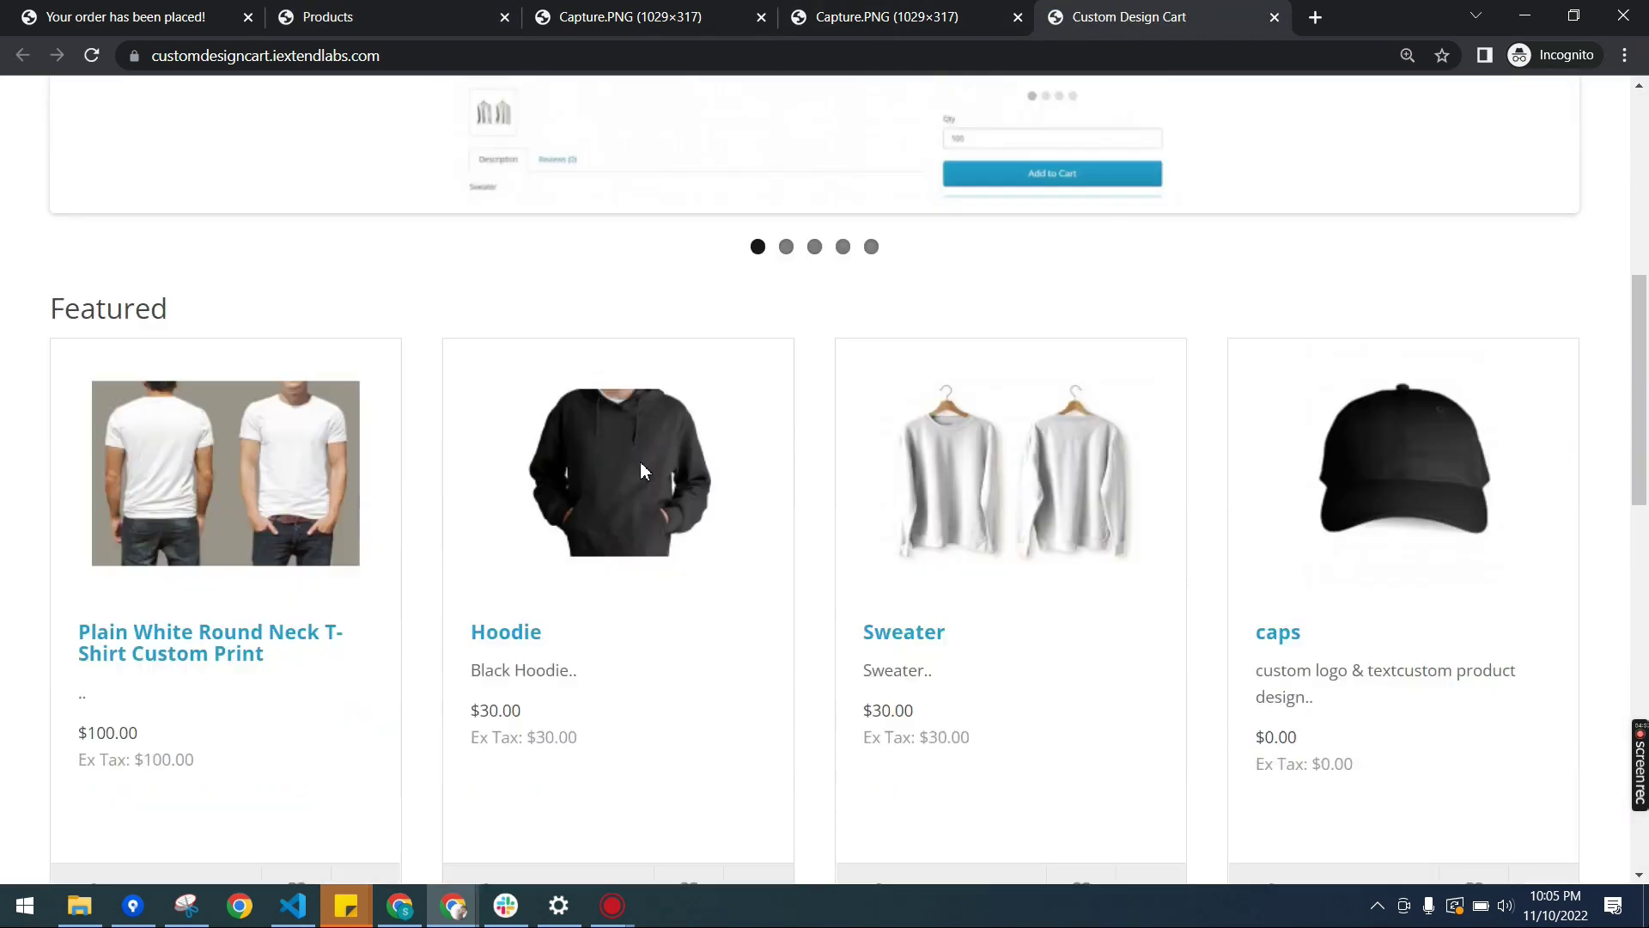
pyautogui.click(779, 416)
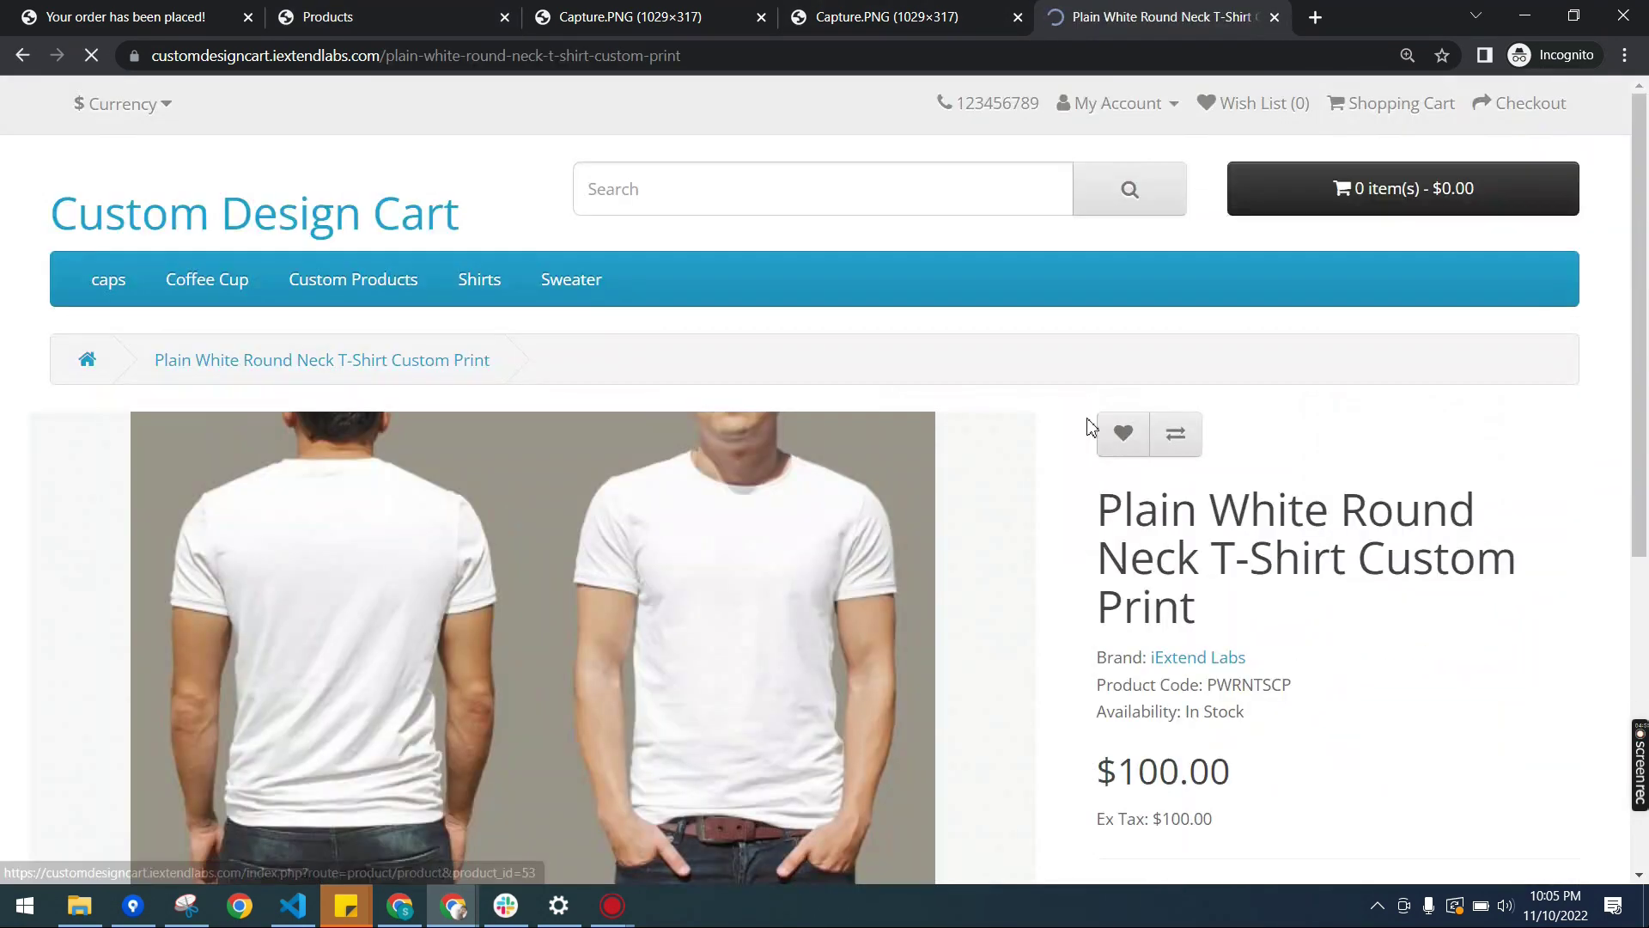
pyautogui.scroll(-2, 1090, 427)
pyautogui.scroll(-3, 409, 329)
pyautogui.scroll(2, 410, 329)
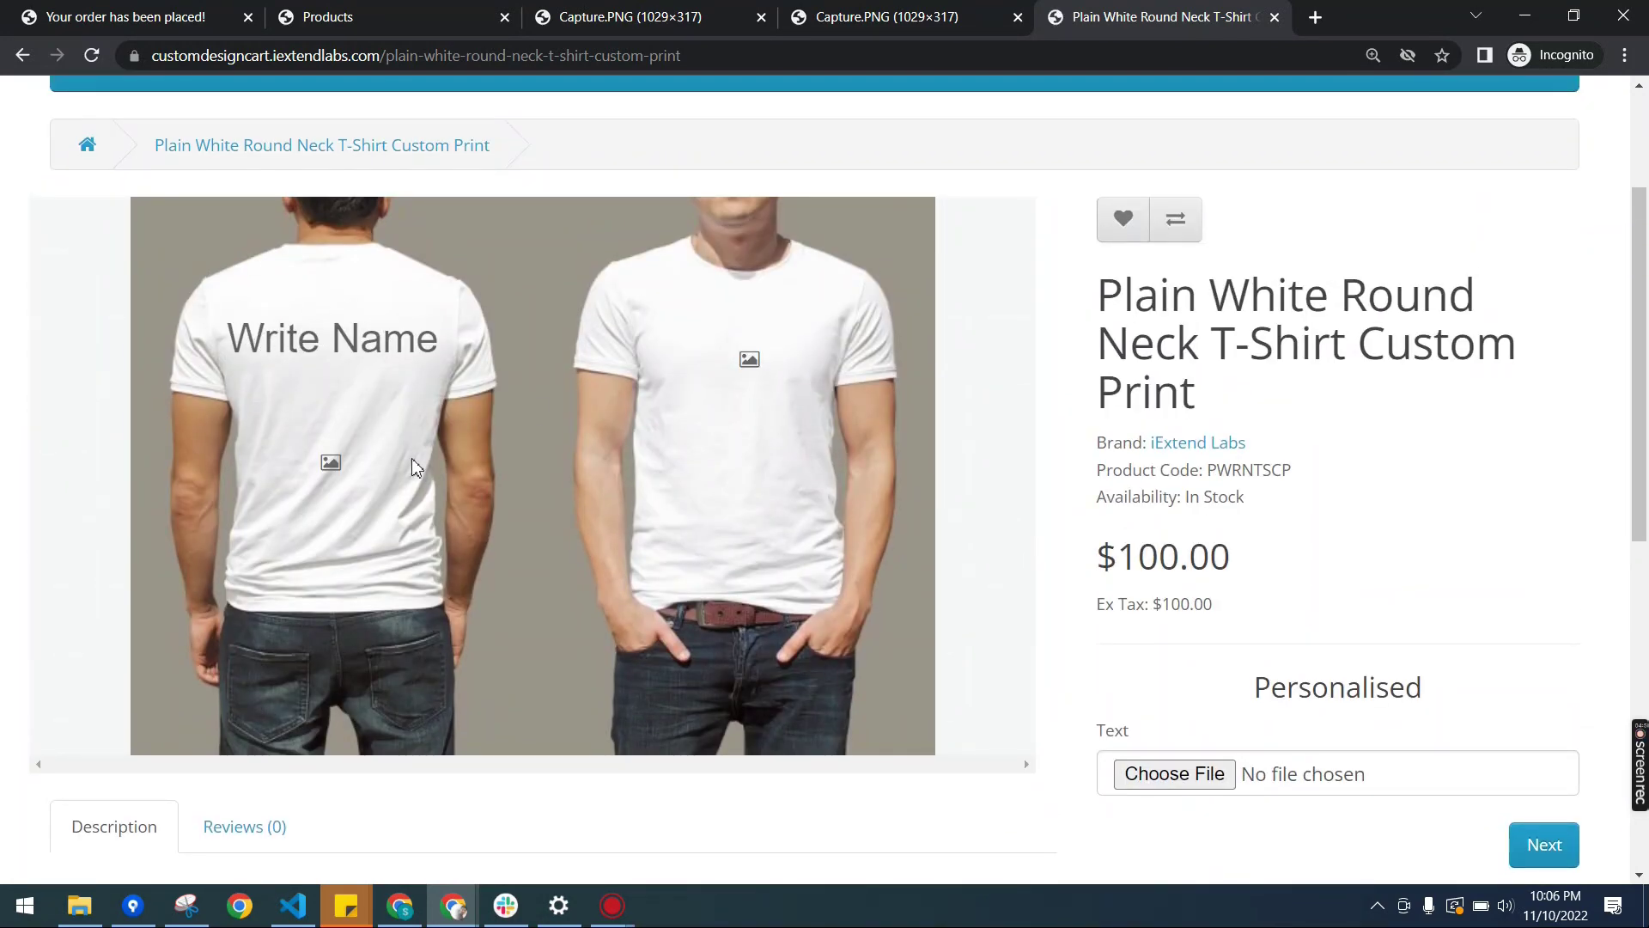
pyautogui.scroll(-5, 763, 398)
pyautogui.scroll(2, 1337, 397)
pyautogui.scroll(1, 1327, 398)
pyautogui.click(1546, 636)
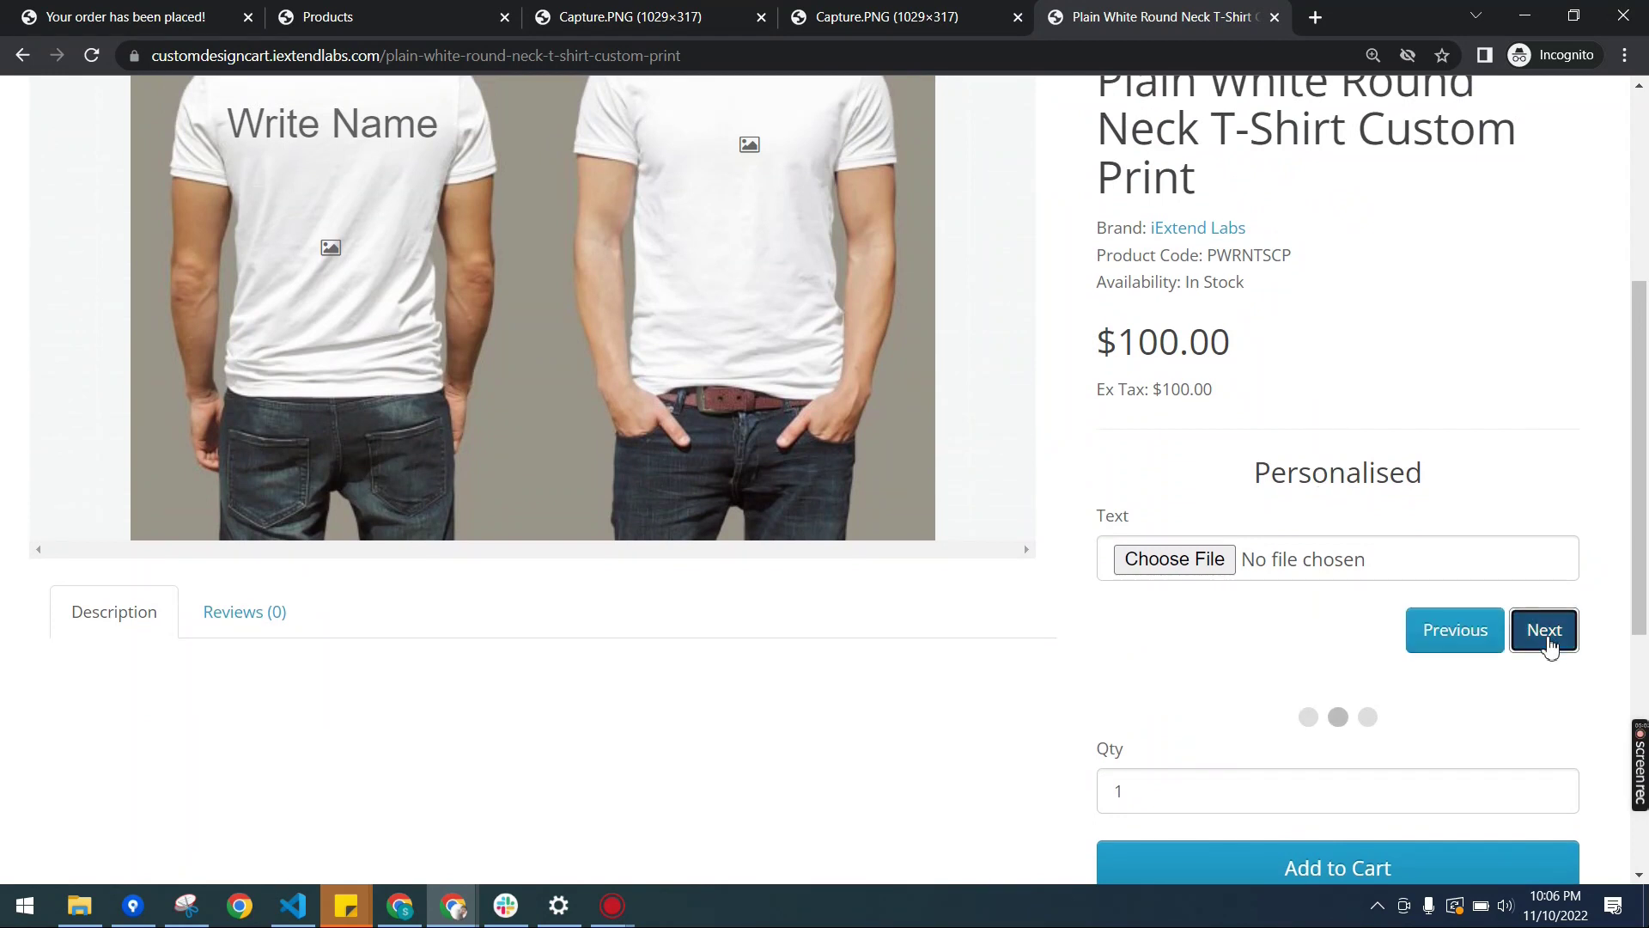
pyautogui.click(1551, 646)
pyautogui.moveTo(1129, 519); pyautogui.dragTo(1103, 526)
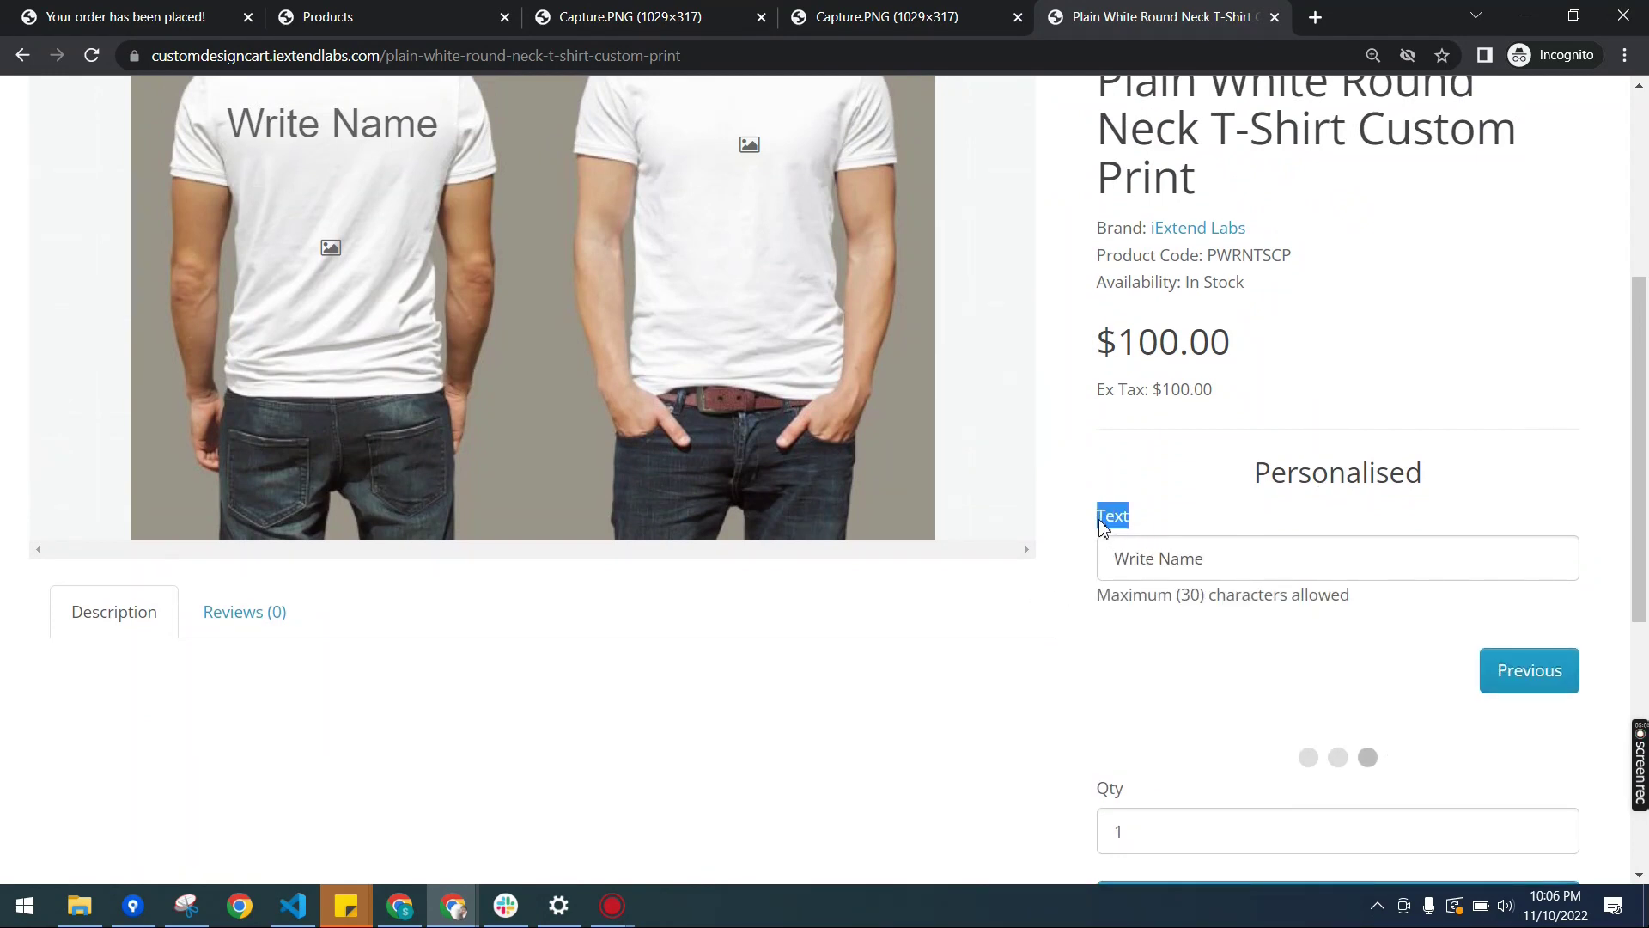
pyautogui.click(1509, 683)
pyautogui.click(1457, 648)
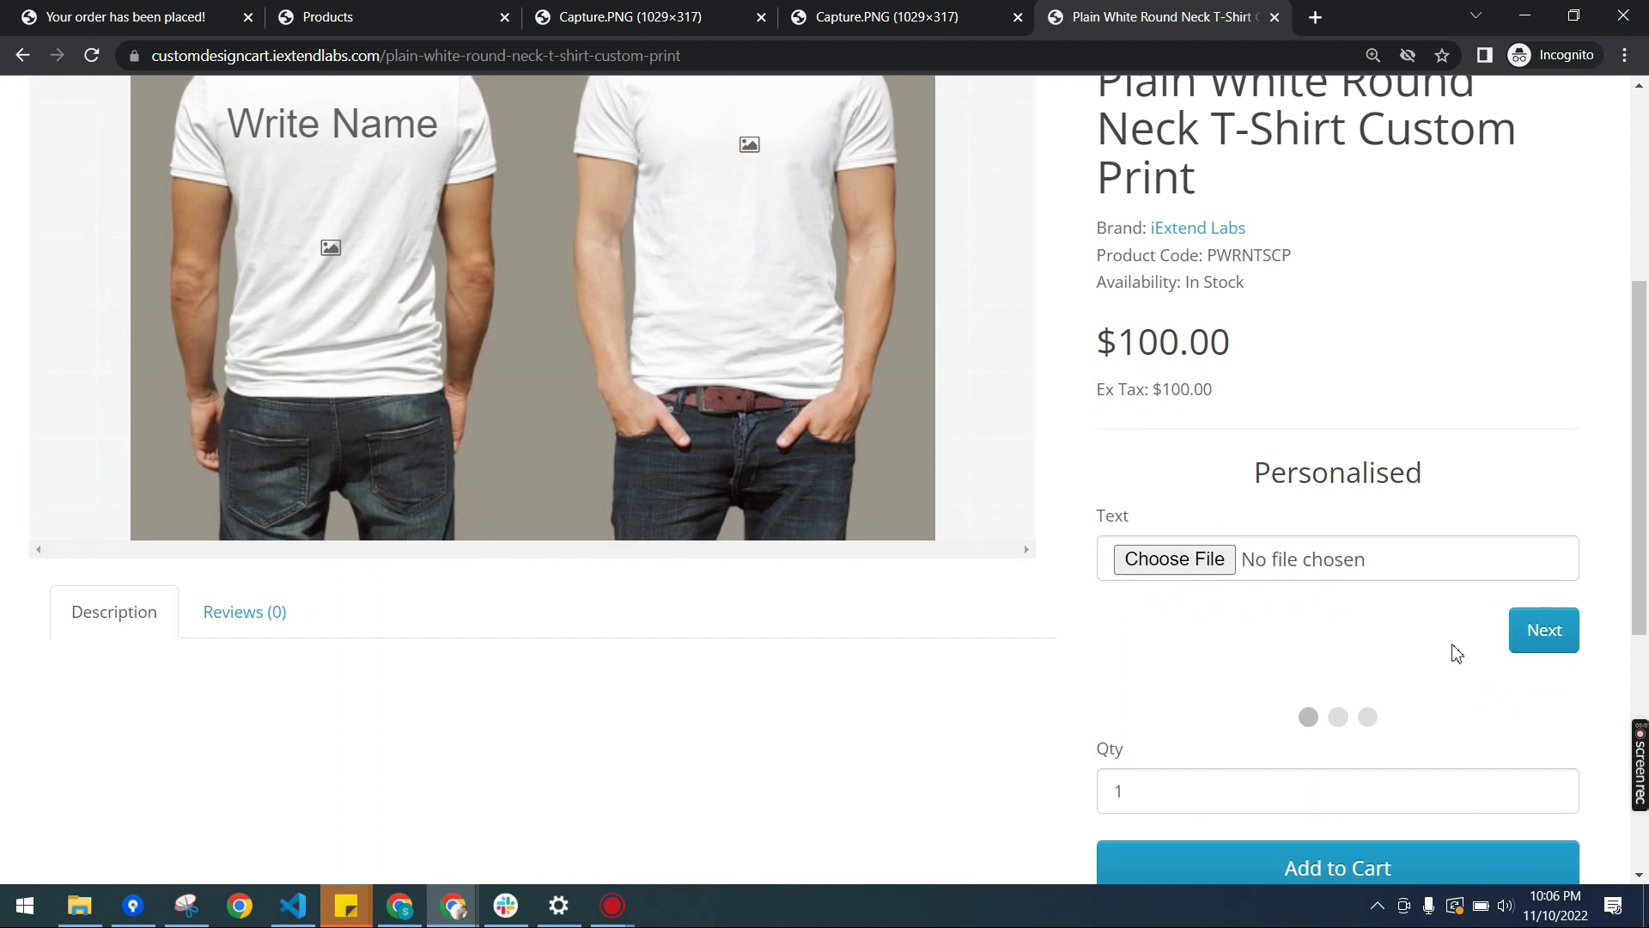
pyautogui.click(326, 17)
pyautogui.scroll(-5, 859, 507)
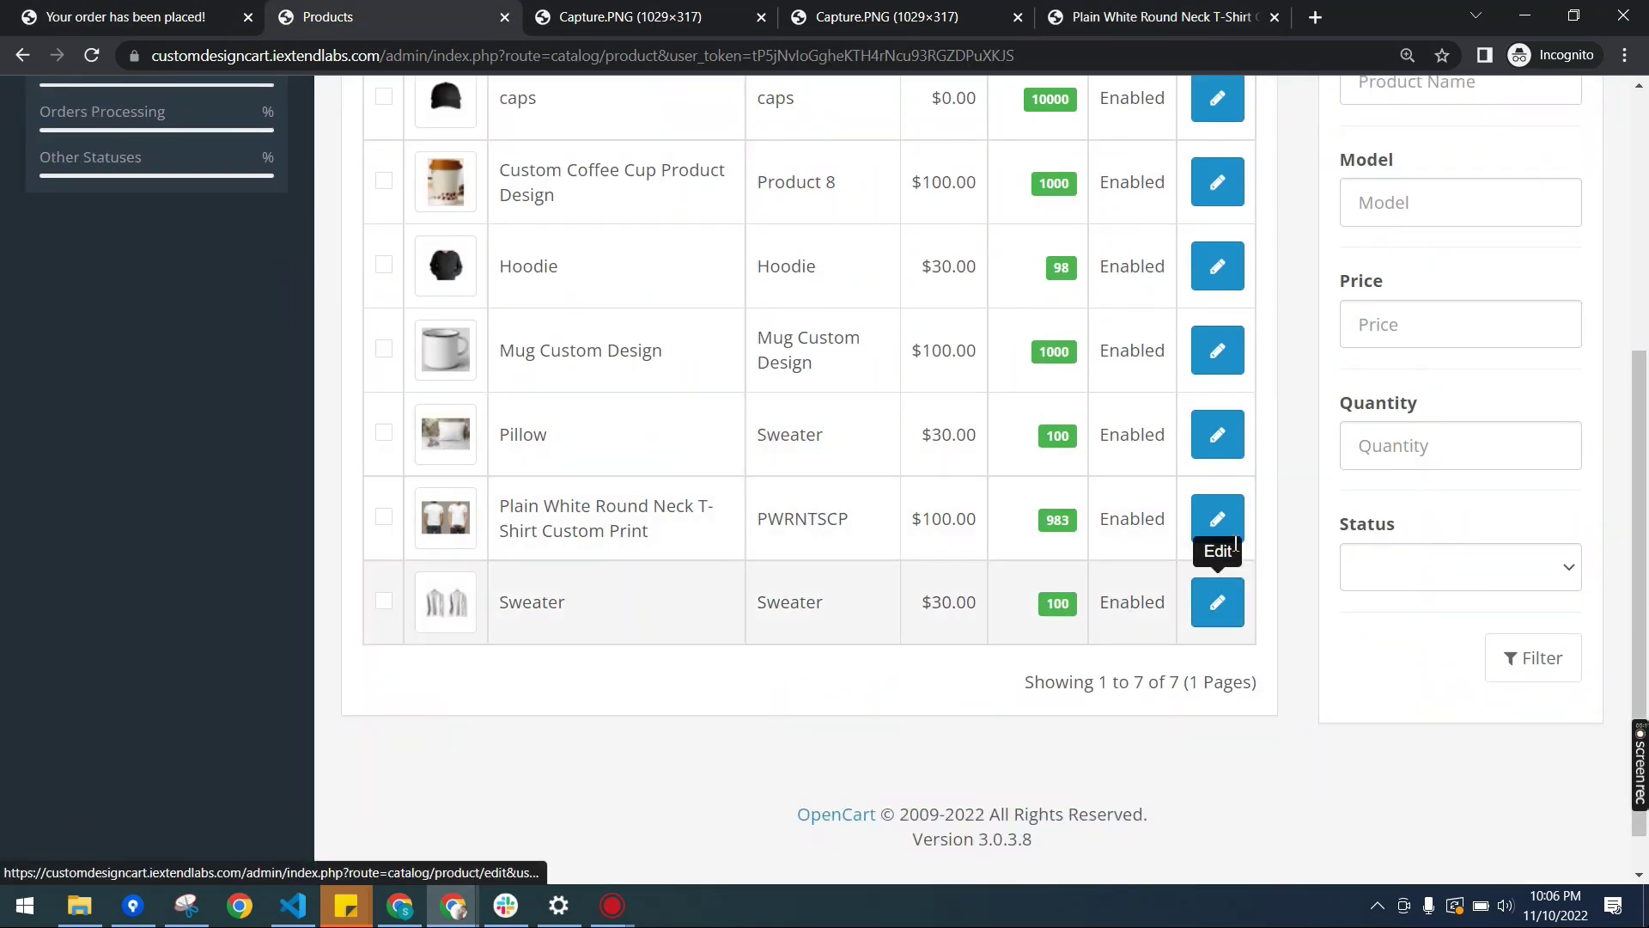
# Step: Open the T-shirt's custom product settings and label the first image option Front
pyautogui.click(1231, 532)
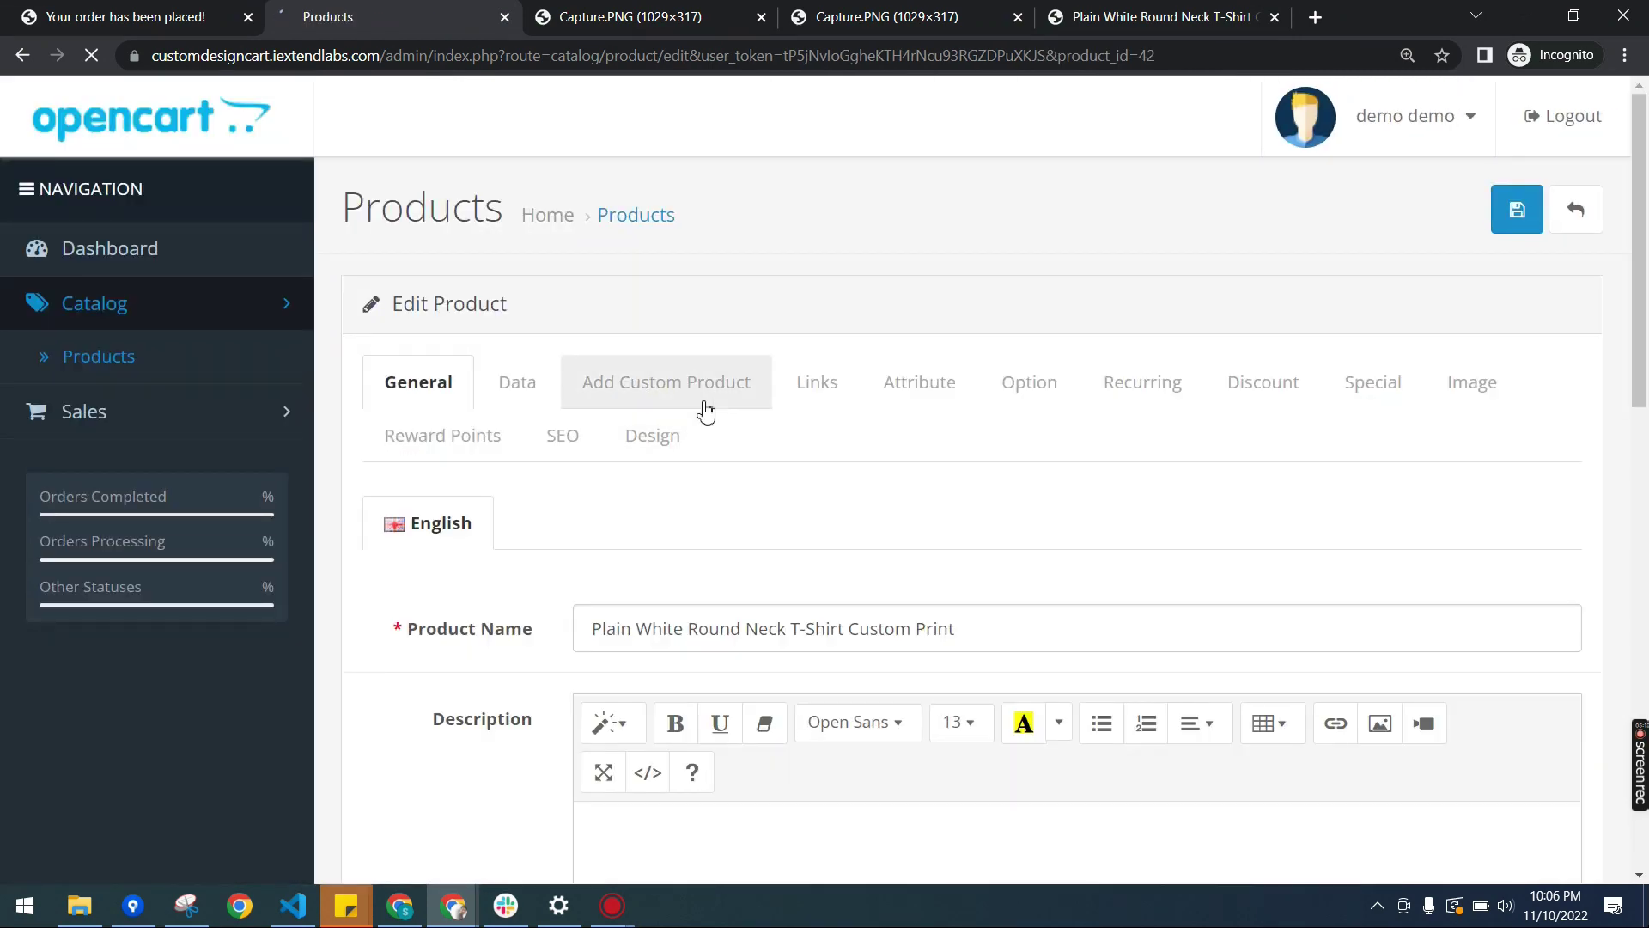
pyautogui.click(703, 409)
pyautogui.scroll(-5, 702, 409)
pyautogui.scroll(-8, 703, 409)
pyautogui.moveTo(424, 408); pyautogui.dragTo(372, 409)
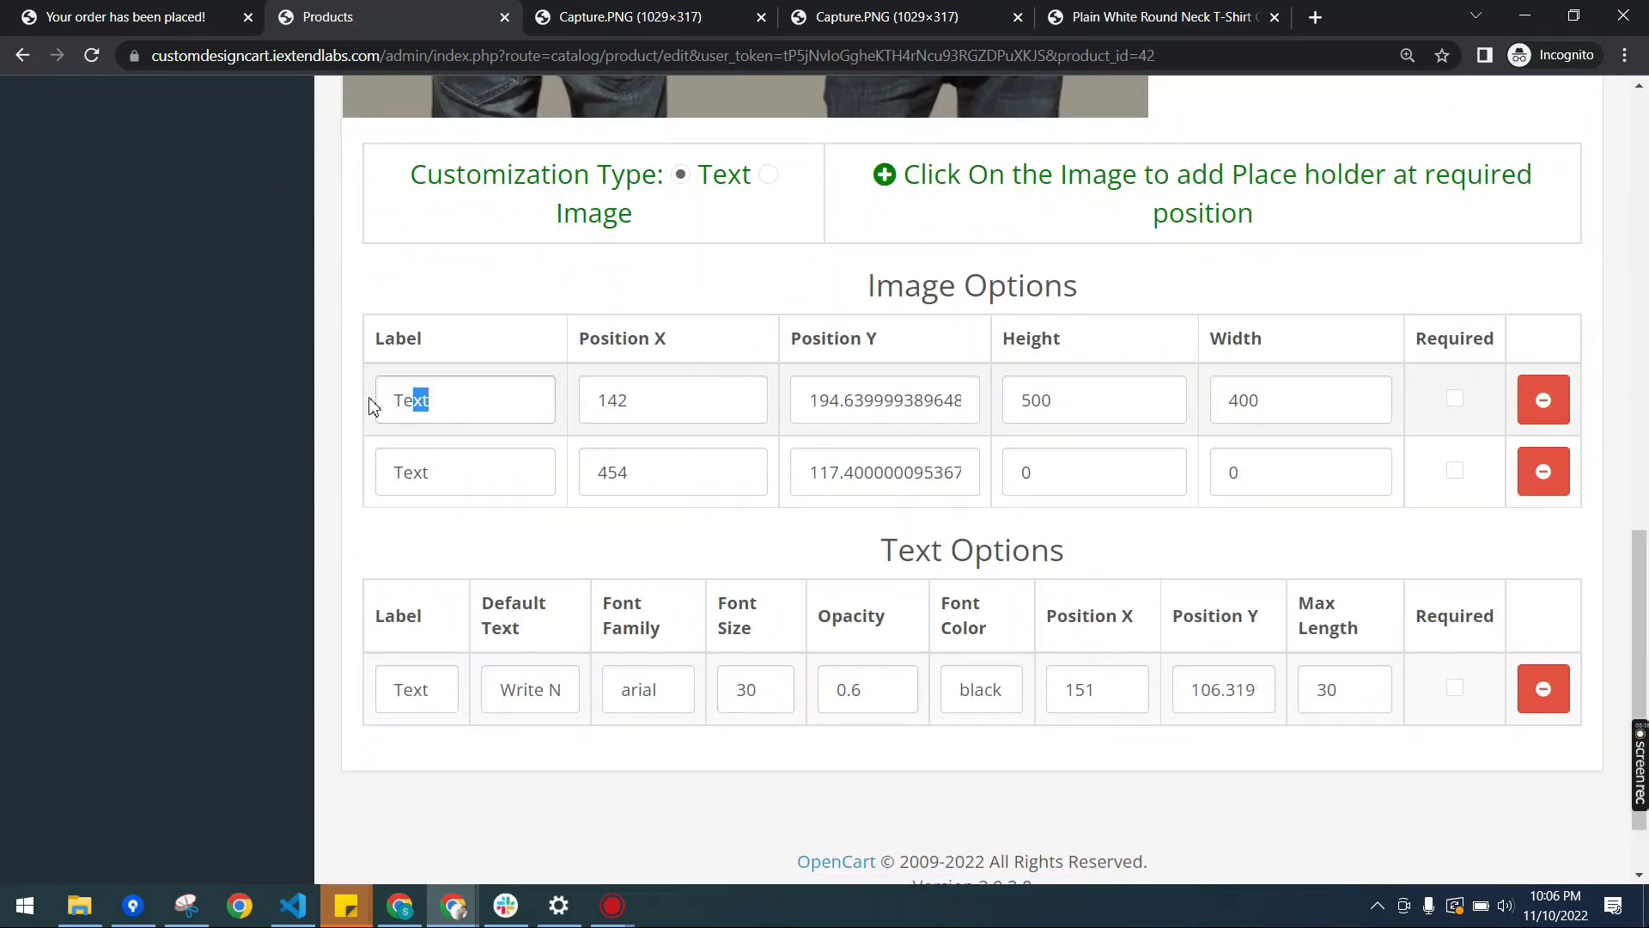
pyautogui.write('Front')
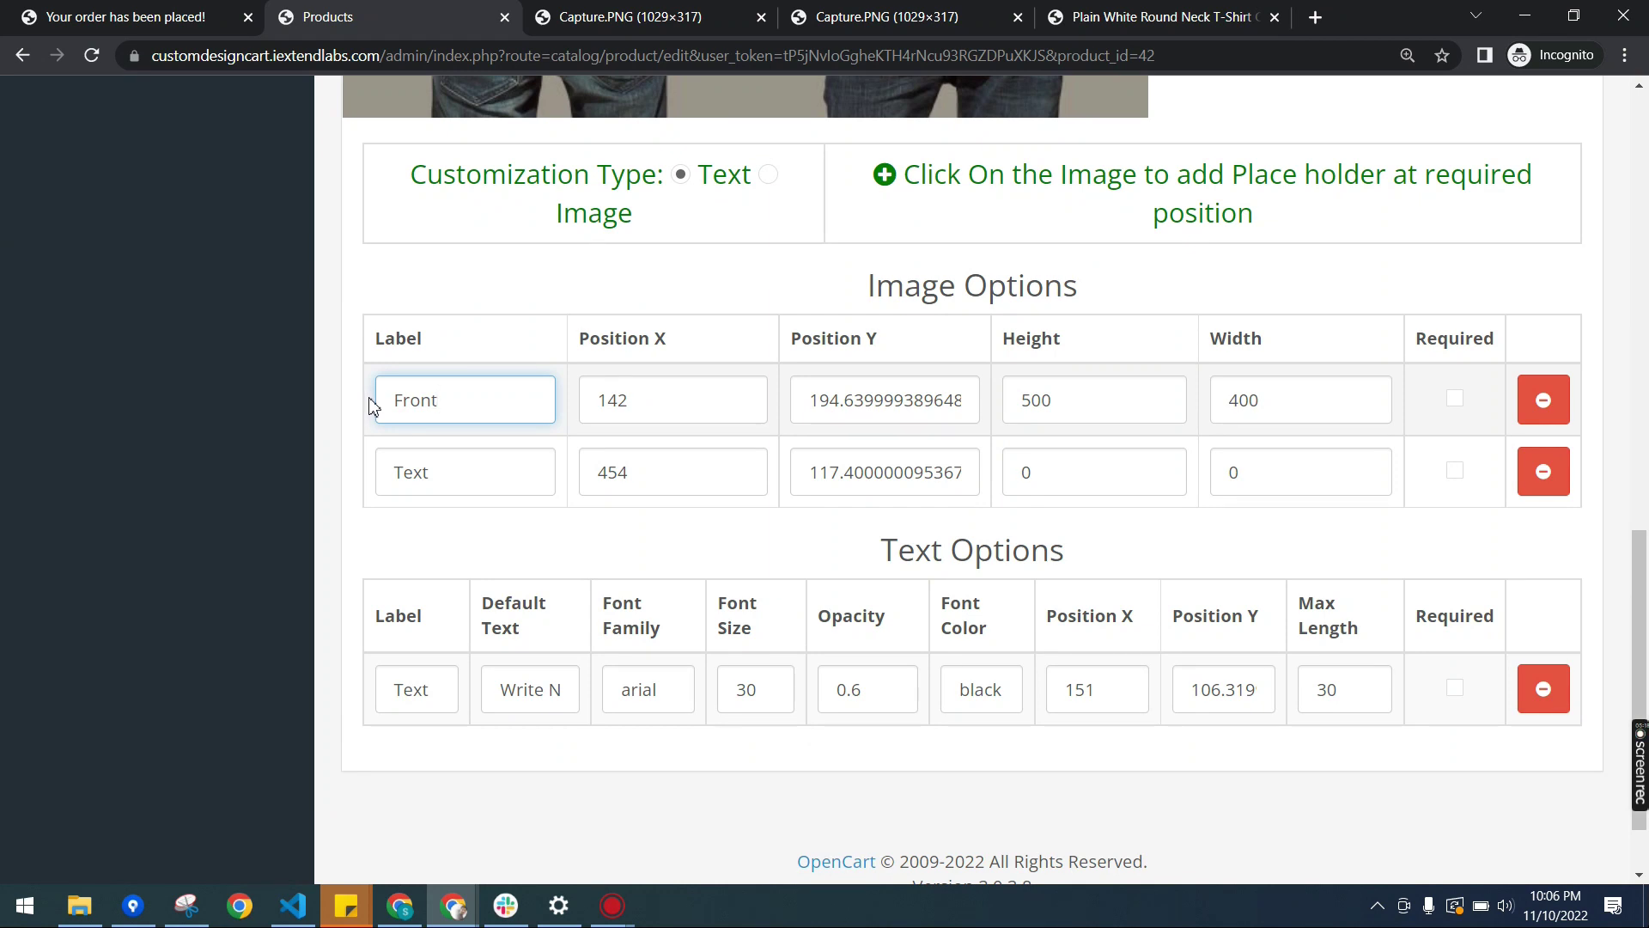
# Step: Relabel the second image option Back and the text option Custom Name
pyautogui.moveTo(449, 471); pyautogui.dragTo(380, 472)
pyautogui.write('Back')
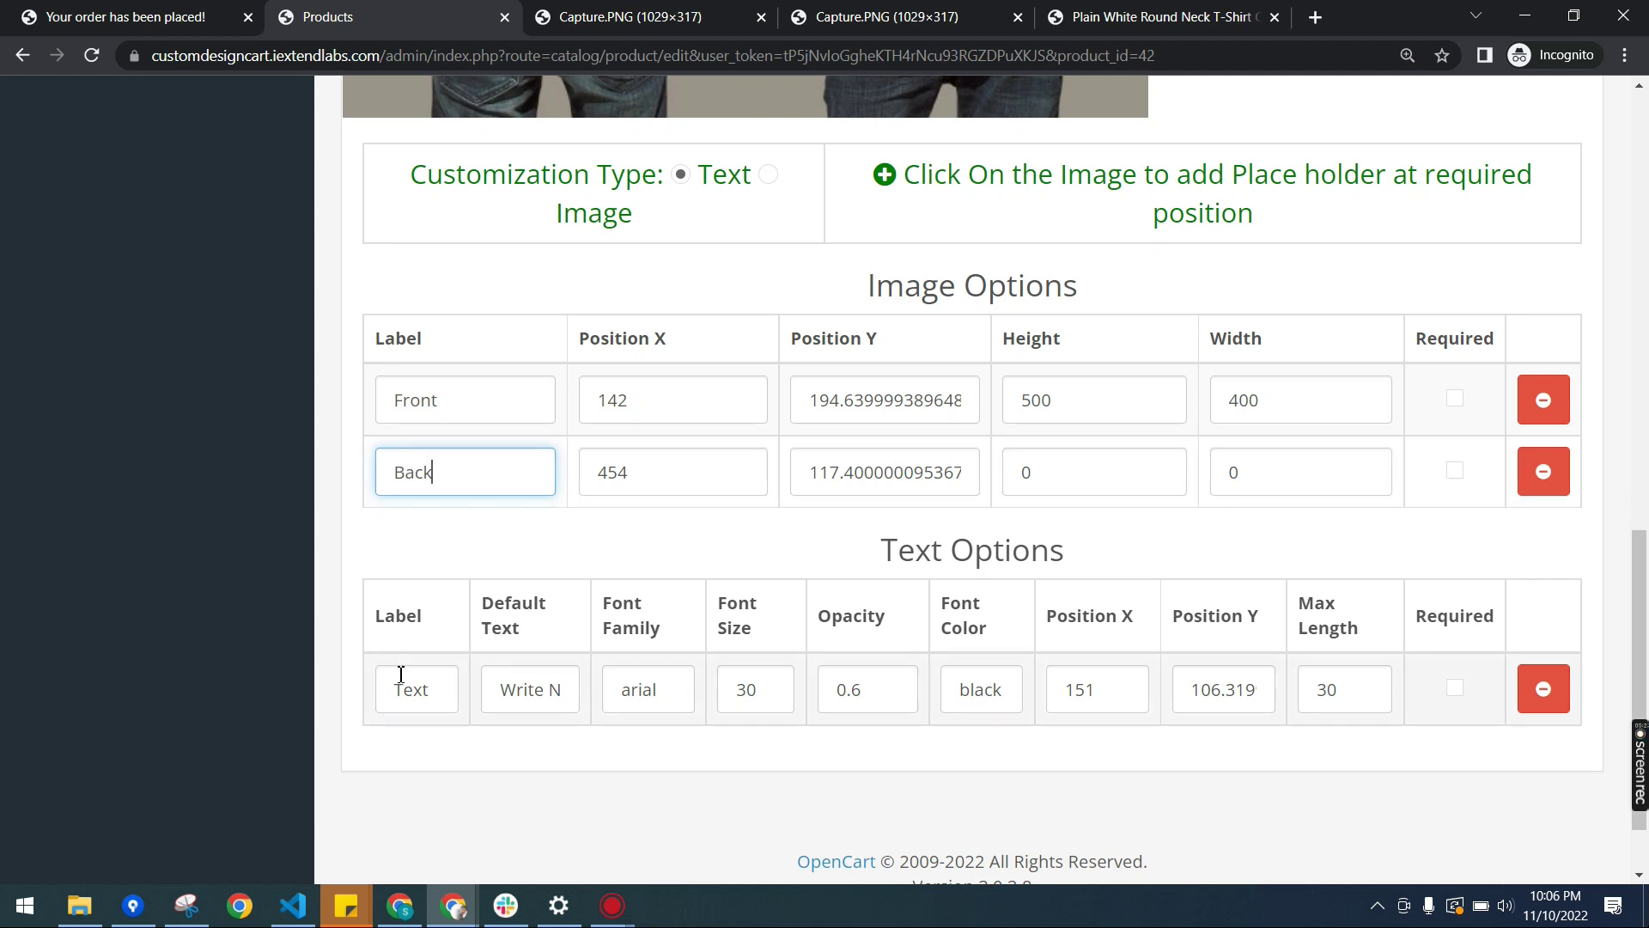
pyautogui.moveTo(460, 693); pyautogui.dragTo(373, 691)
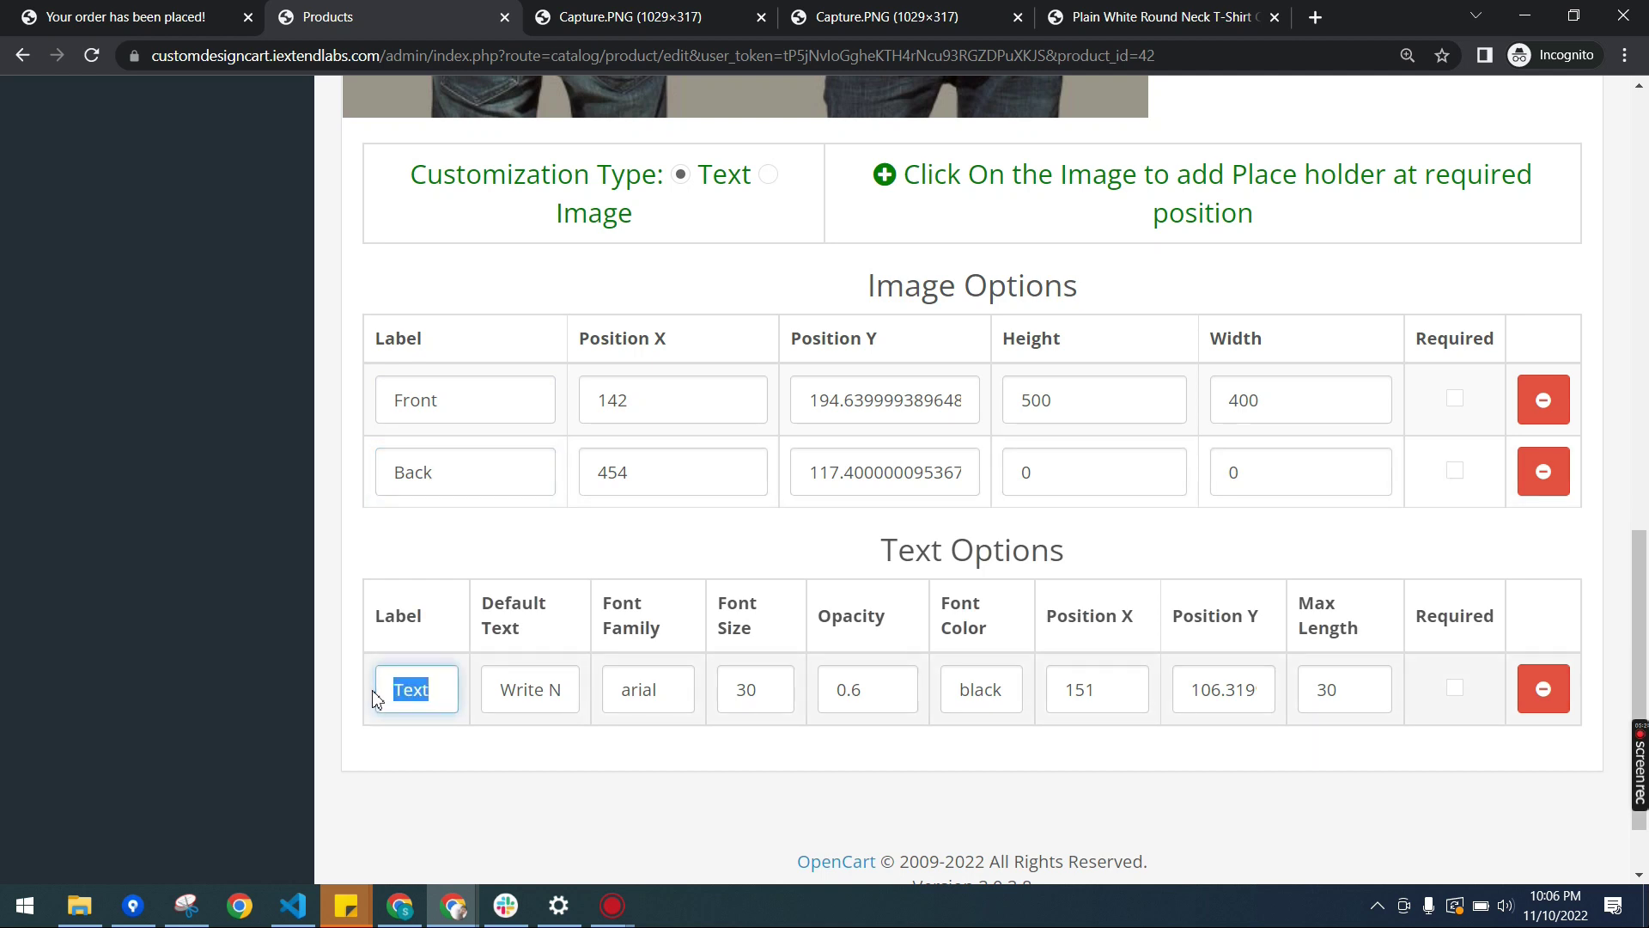
pyautogui.write('Cistom Nam')
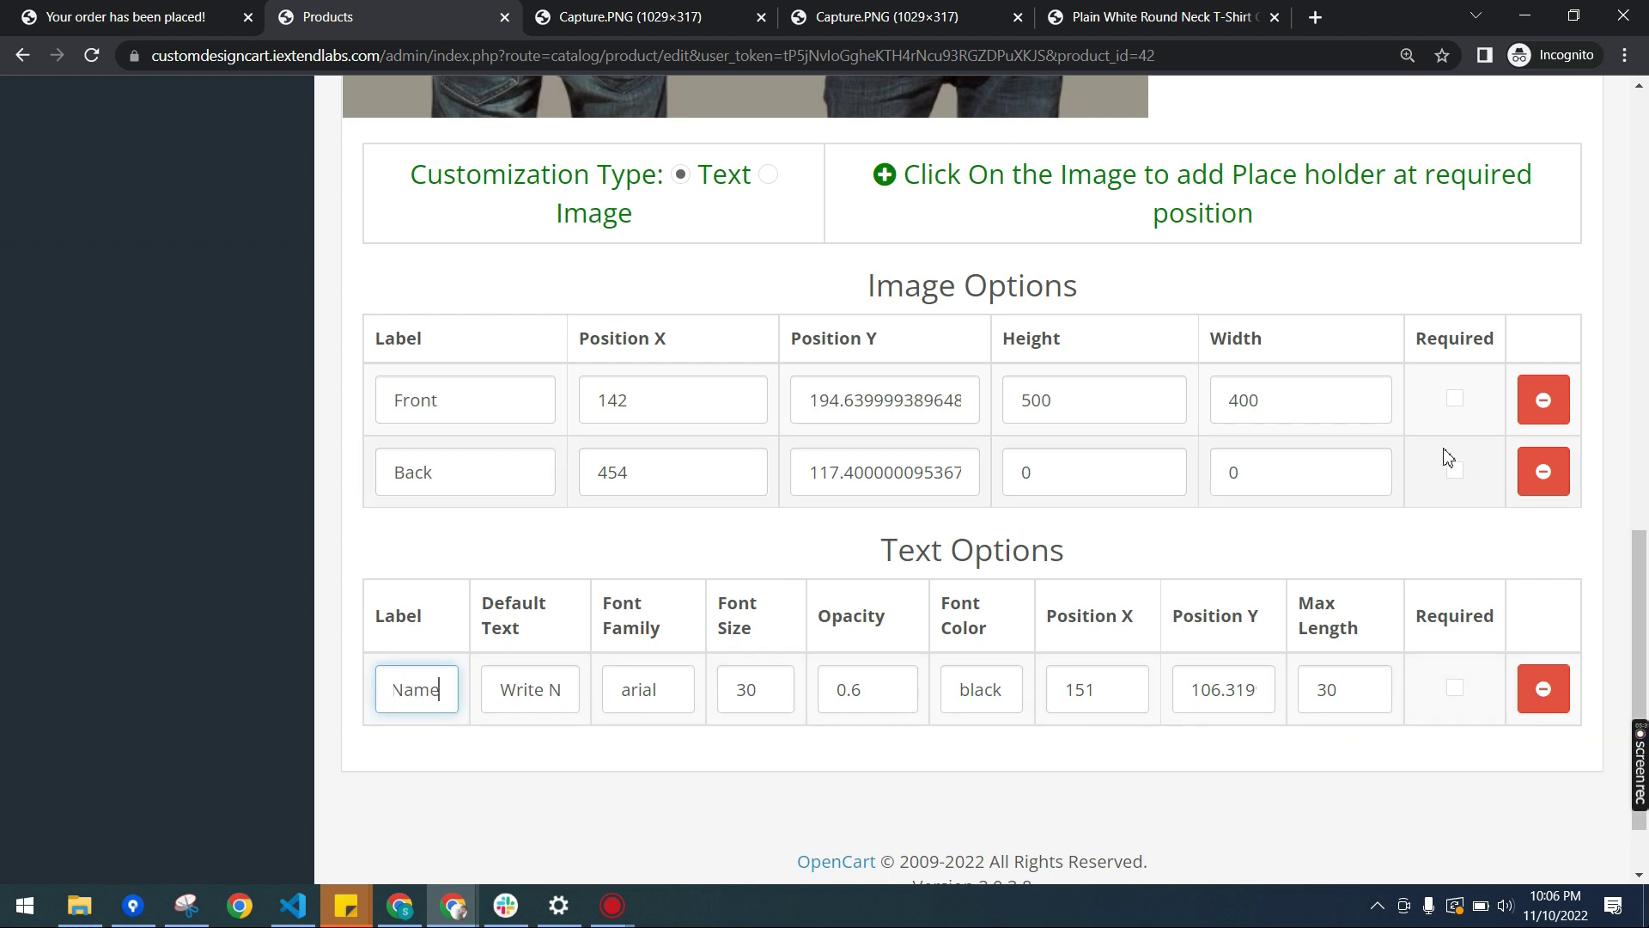
pyautogui.scroll(15, 1452, 455)
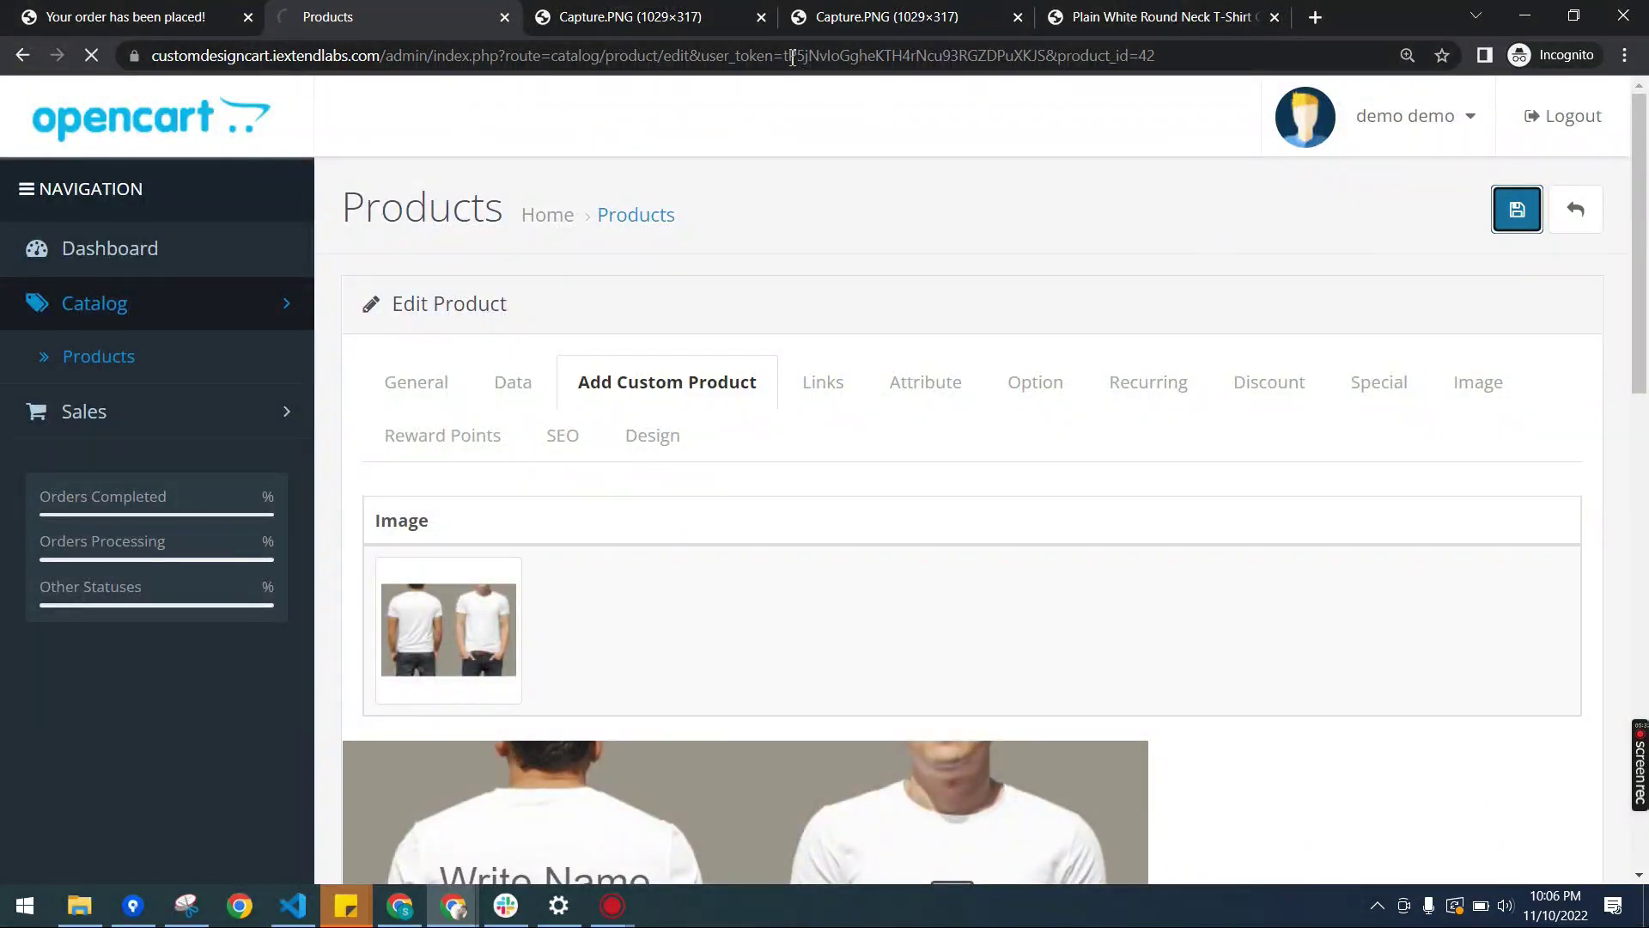
pyautogui.click(129, 16)
# Step: Reload the T-shirt product page and check the renamed Front label
pyautogui.click(1076, 17)
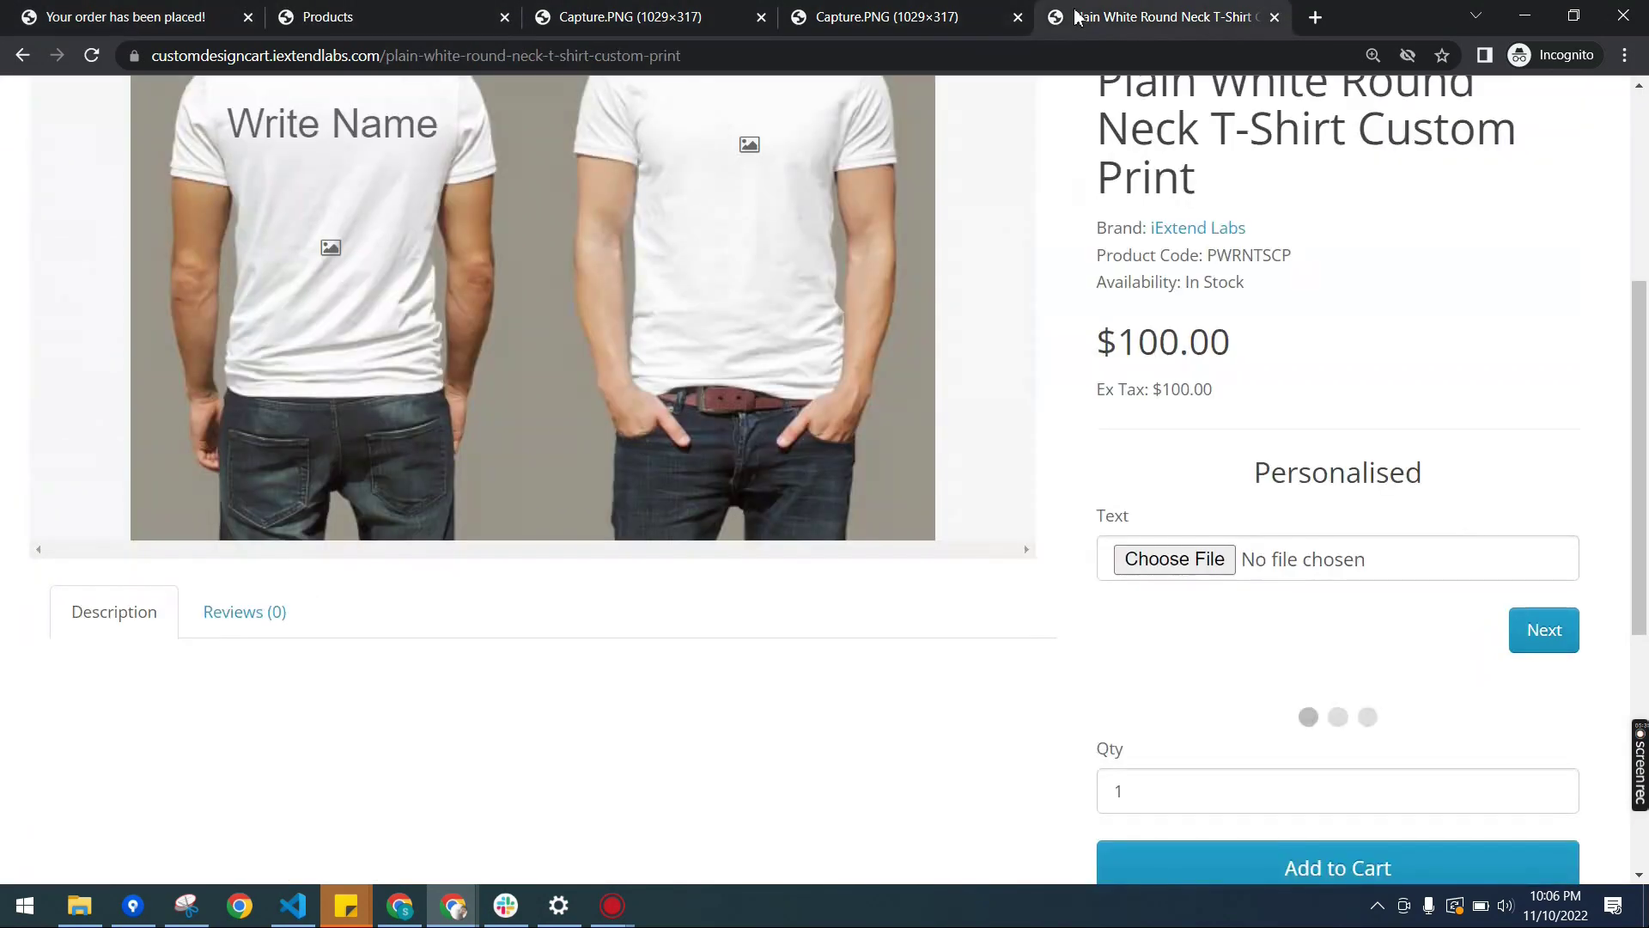
pyautogui.click(92, 55)
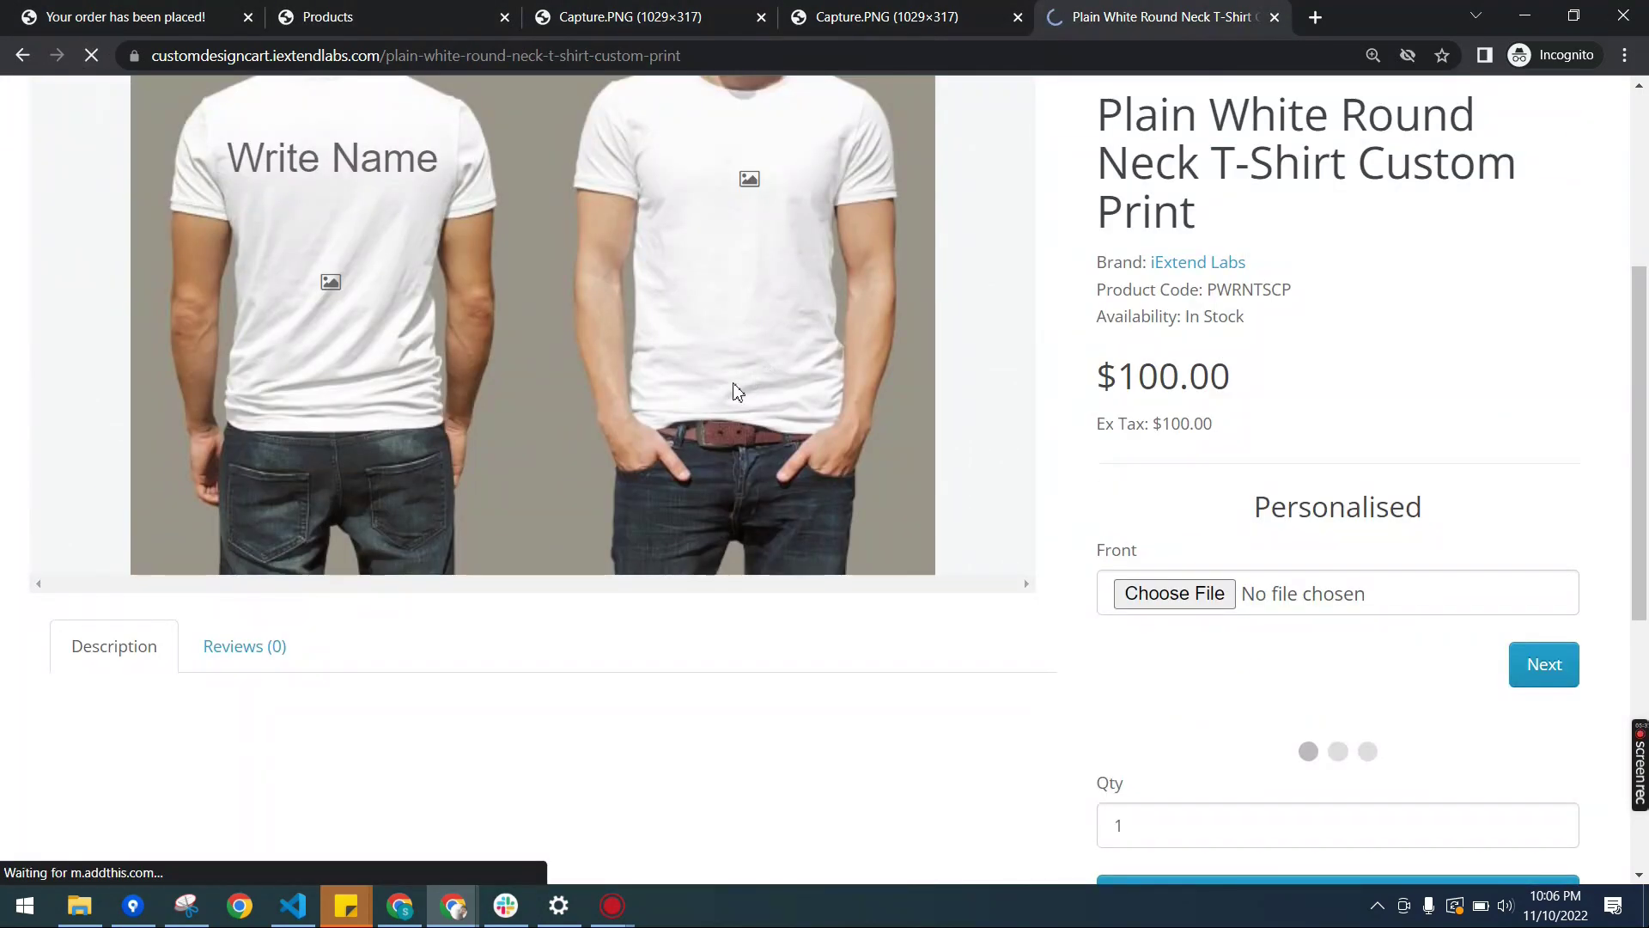
pyautogui.scroll(-5, 1023, 424)
pyautogui.scroll(3, 1226, 430)
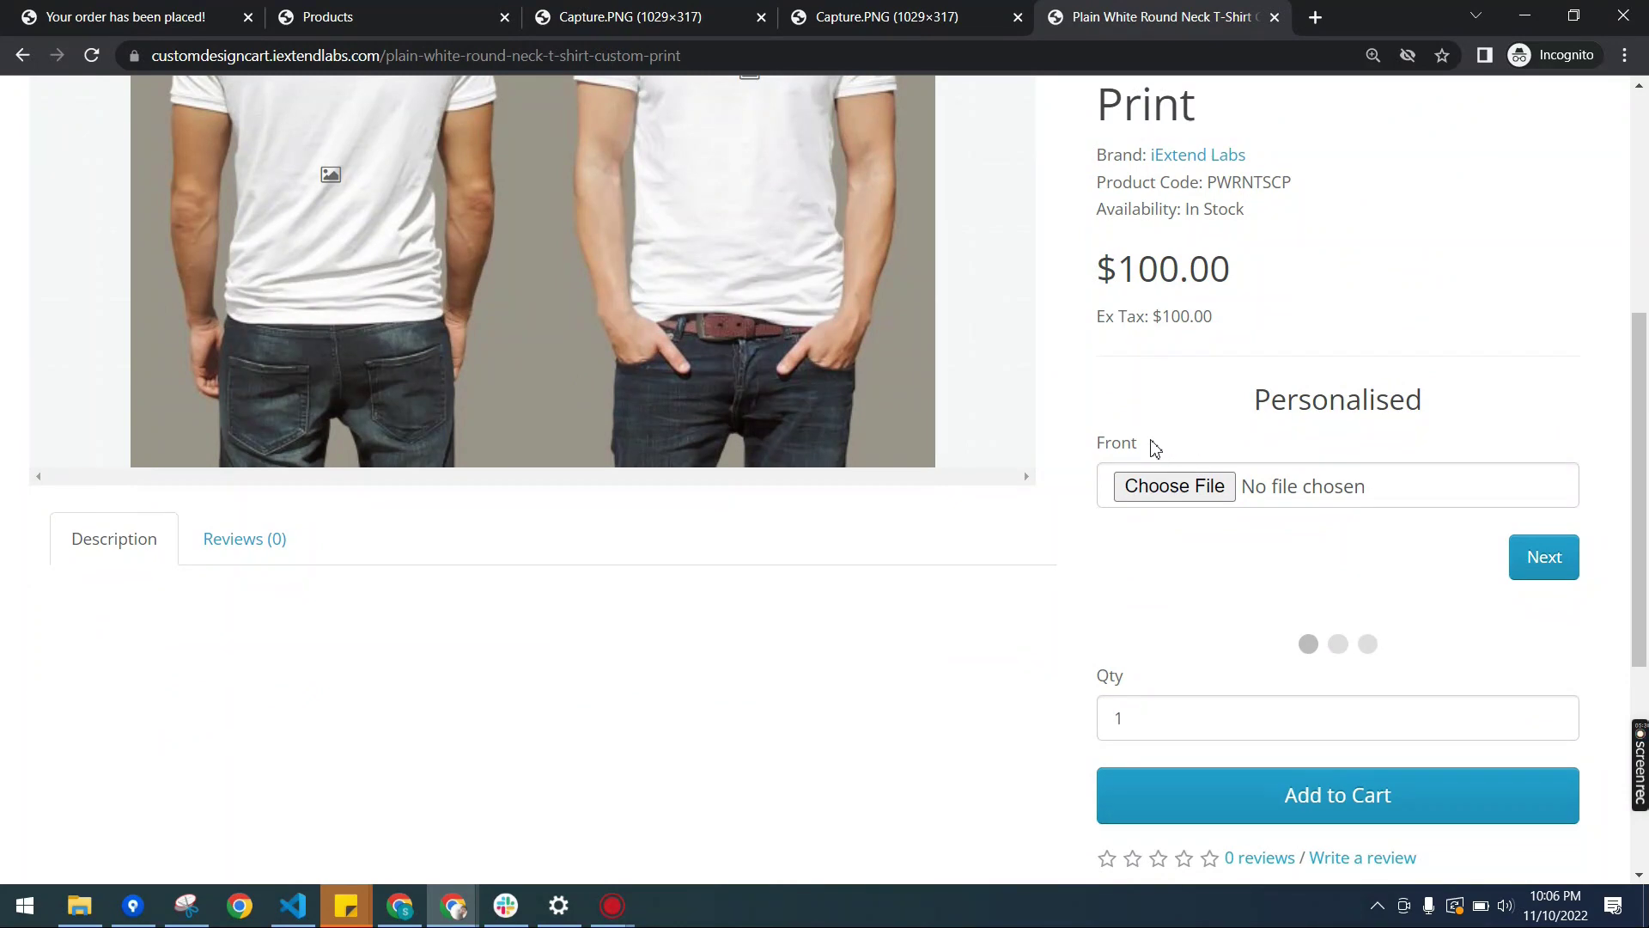
pyautogui.moveTo(1152, 445); pyautogui.dragTo(1101, 446)
pyautogui.scroll(1, 1125, 464)
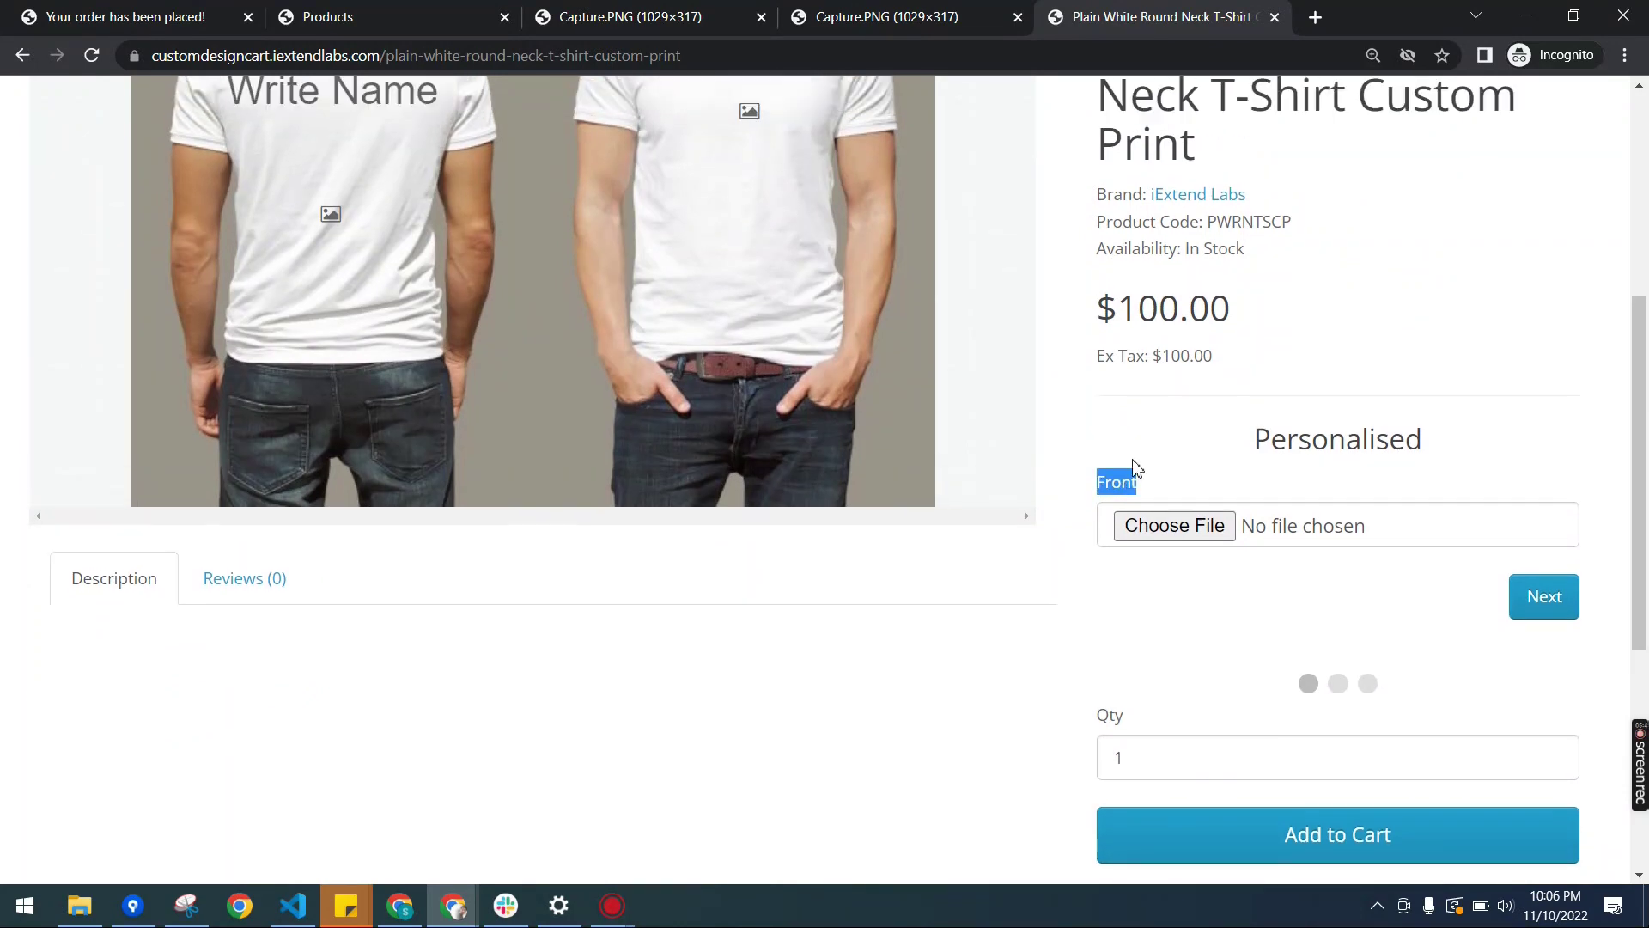
pyautogui.click(1121, 581)
pyautogui.moveTo(1108, 559); pyautogui.dragTo(1164, 560)
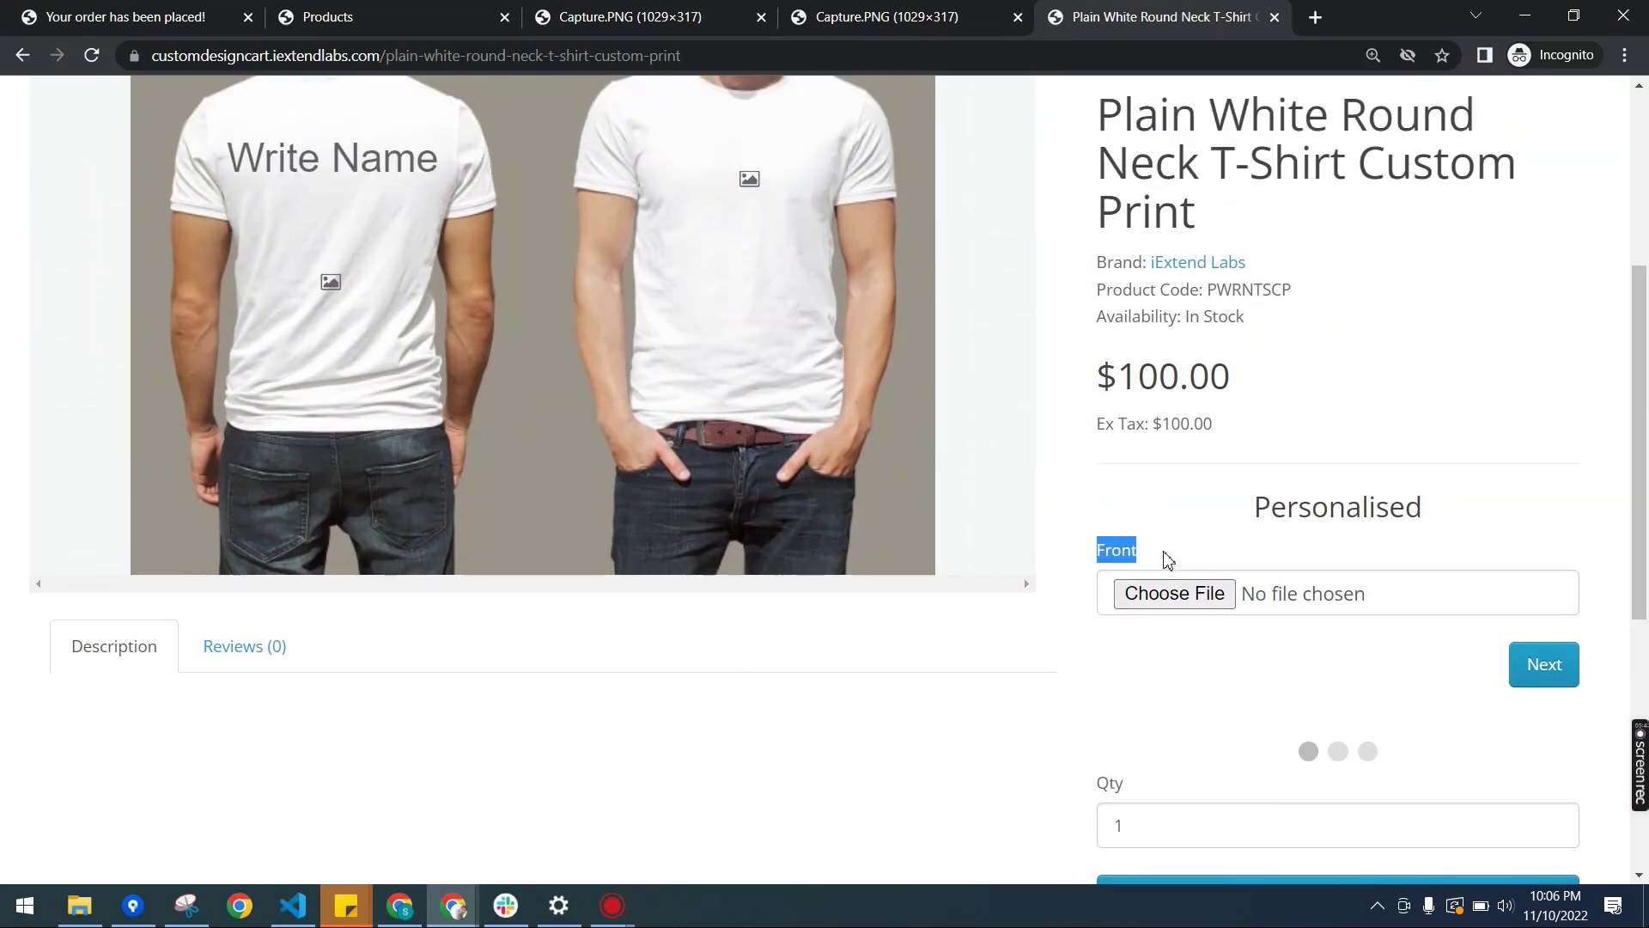
# Step: Upload Capture.PNG as the Front image so the car previews on the shirt
pyautogui.click(1214, 609)
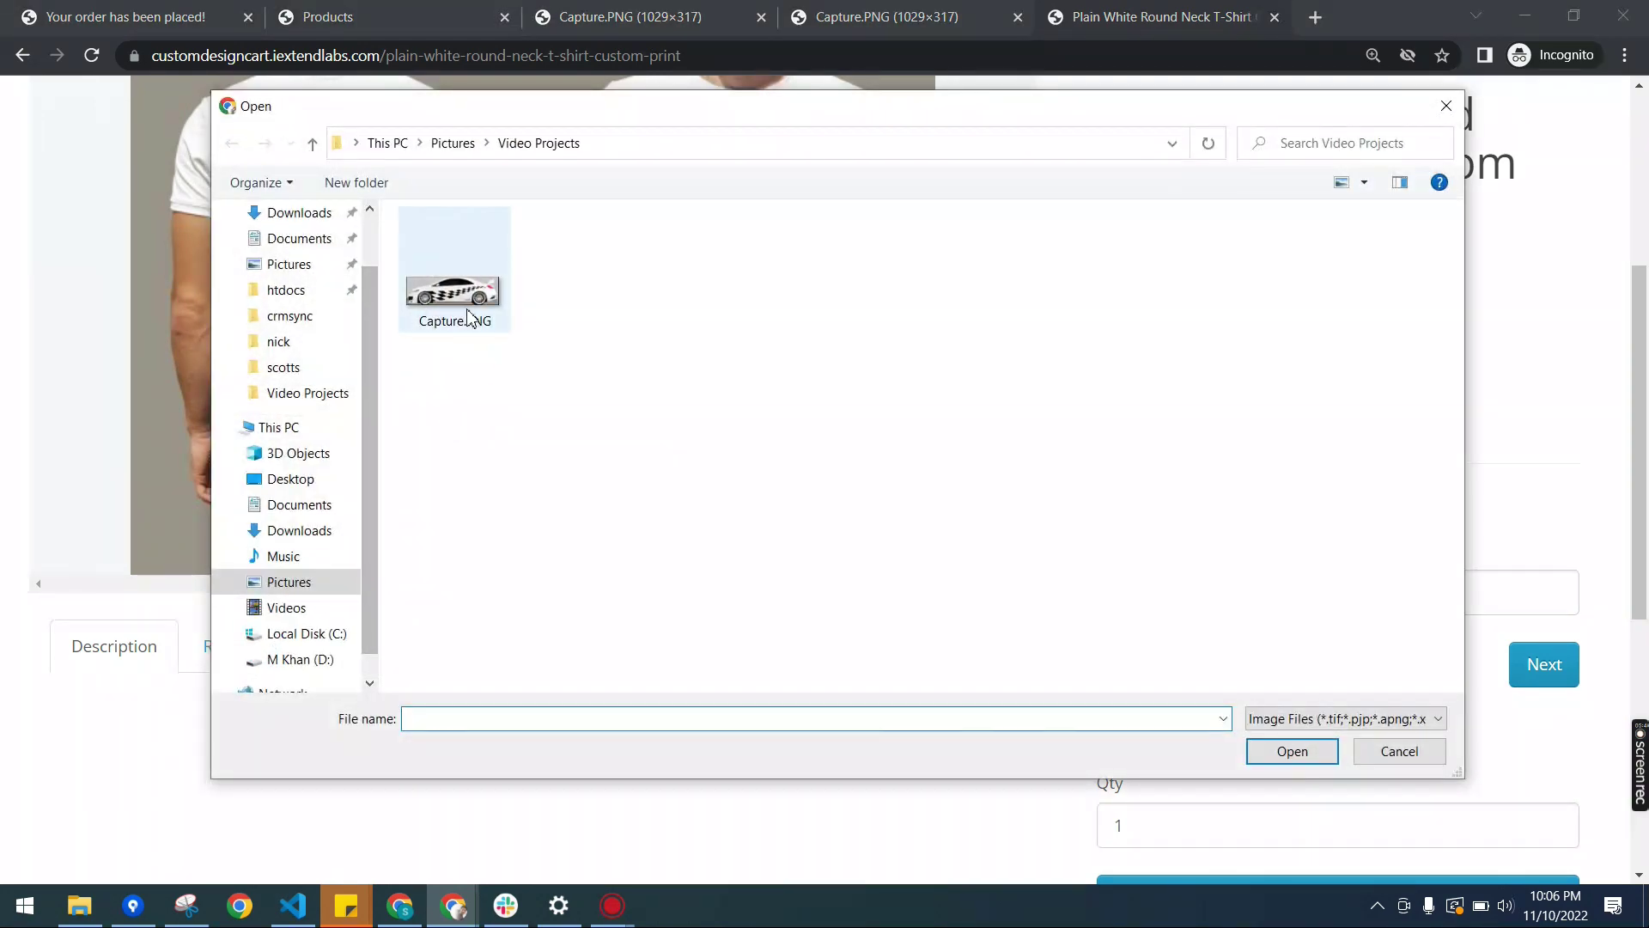
pyautogui.click(475, 318)
pyautogui.click(1188, 514)
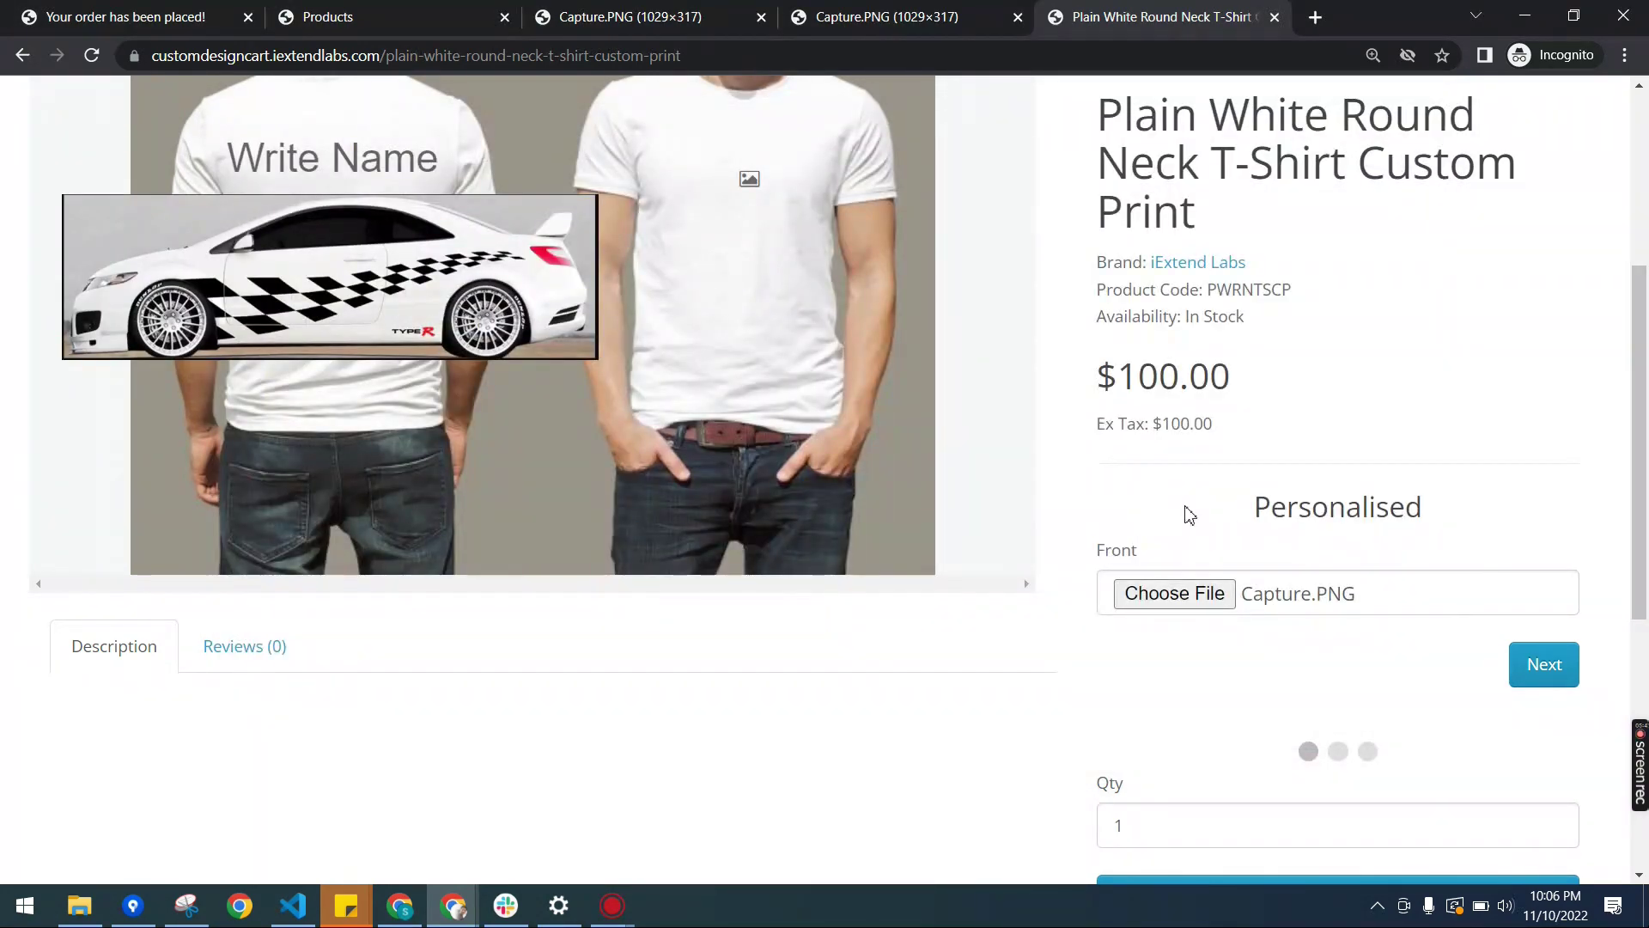
pyautogui.scroll(1, 625, 340)
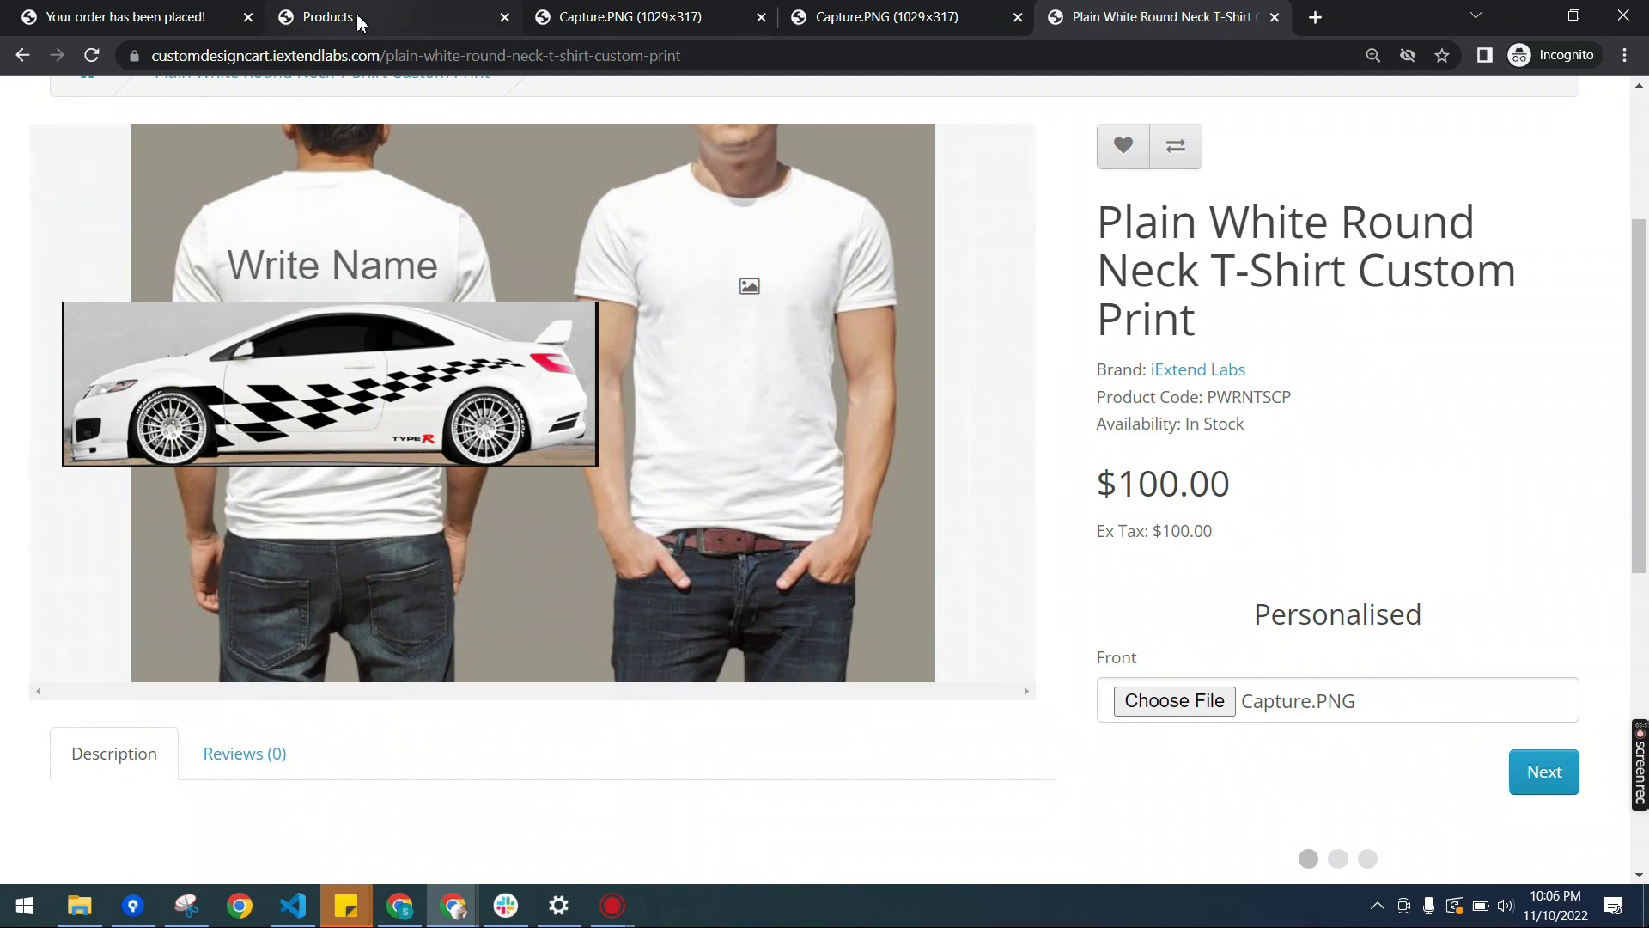
# Step: From the admin product list, open the T-shirt's customization settings
pyautogui.click(420, 26)
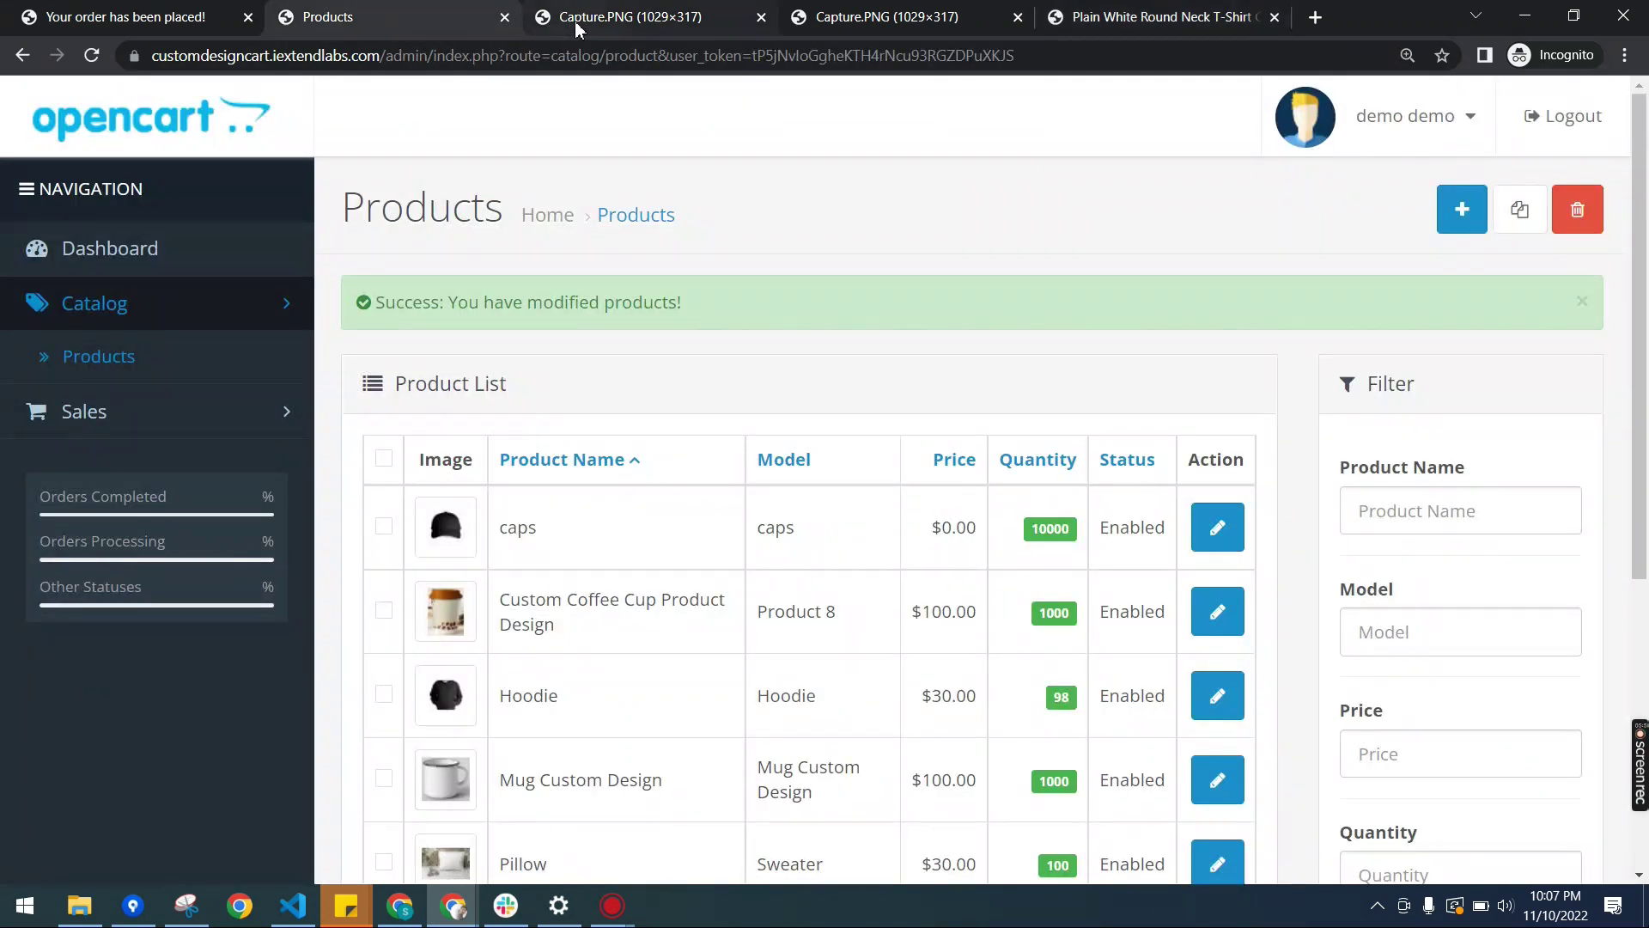
pyautogui.scroll(-5, 831, 423)
pyautogui.click(1220, 471)
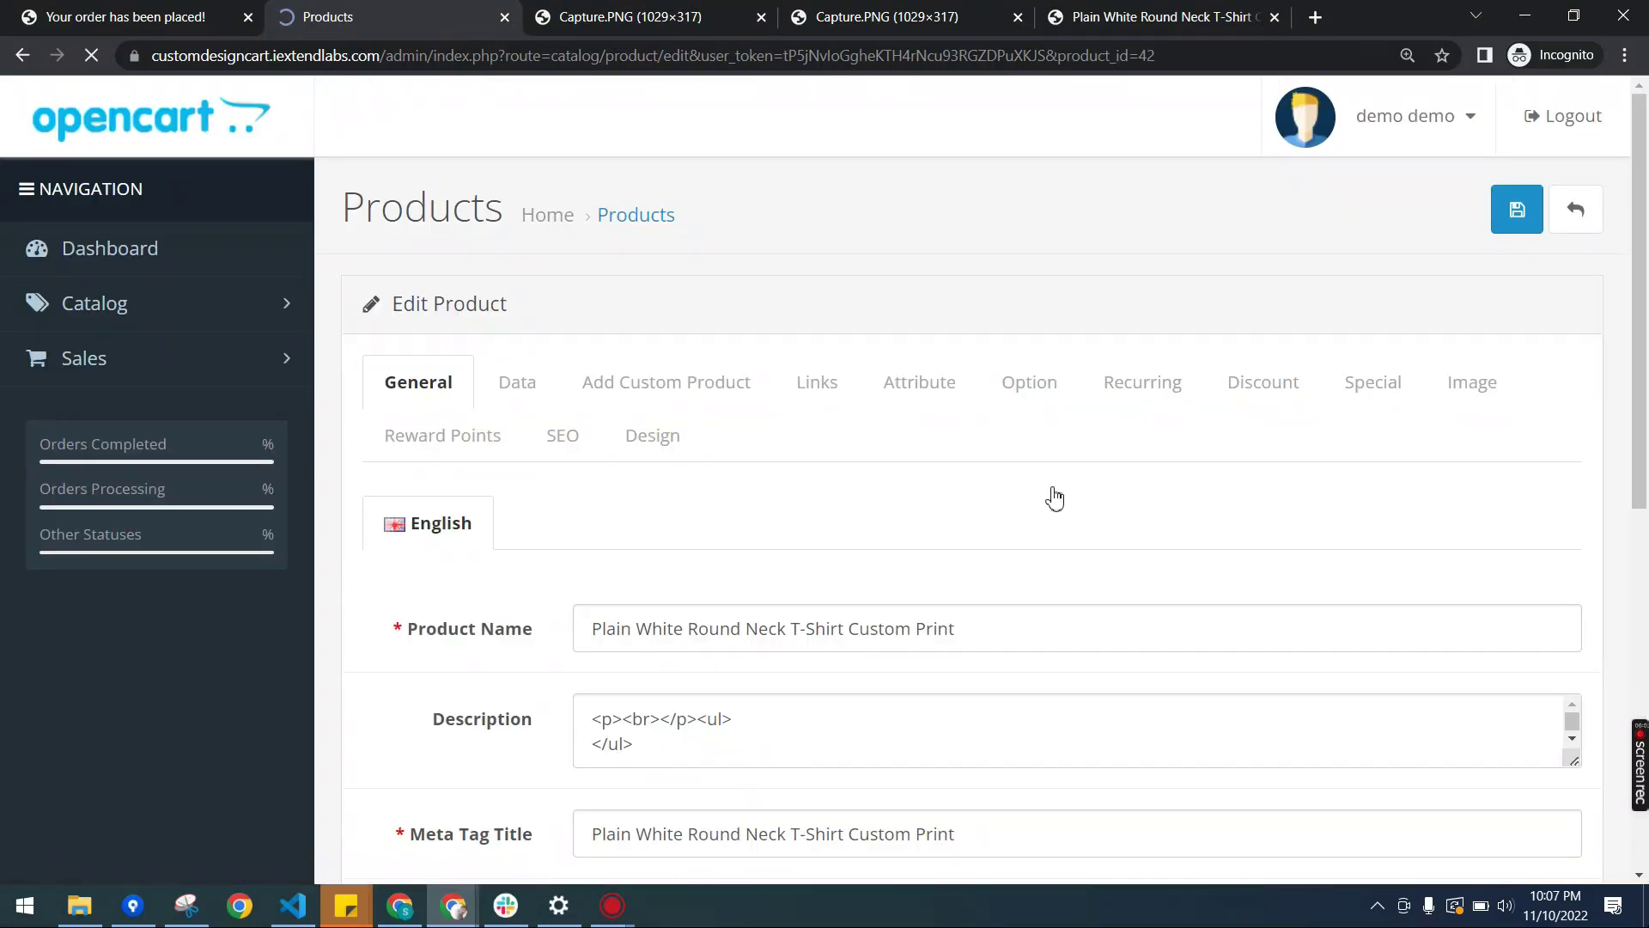
pyautogui.scroll(-5, 1022, 481)
pyautogui.scroll(4, 1022, 481)
pyautogui.click(667, 275)
pyautogui.scroll(-10, 679, 455)
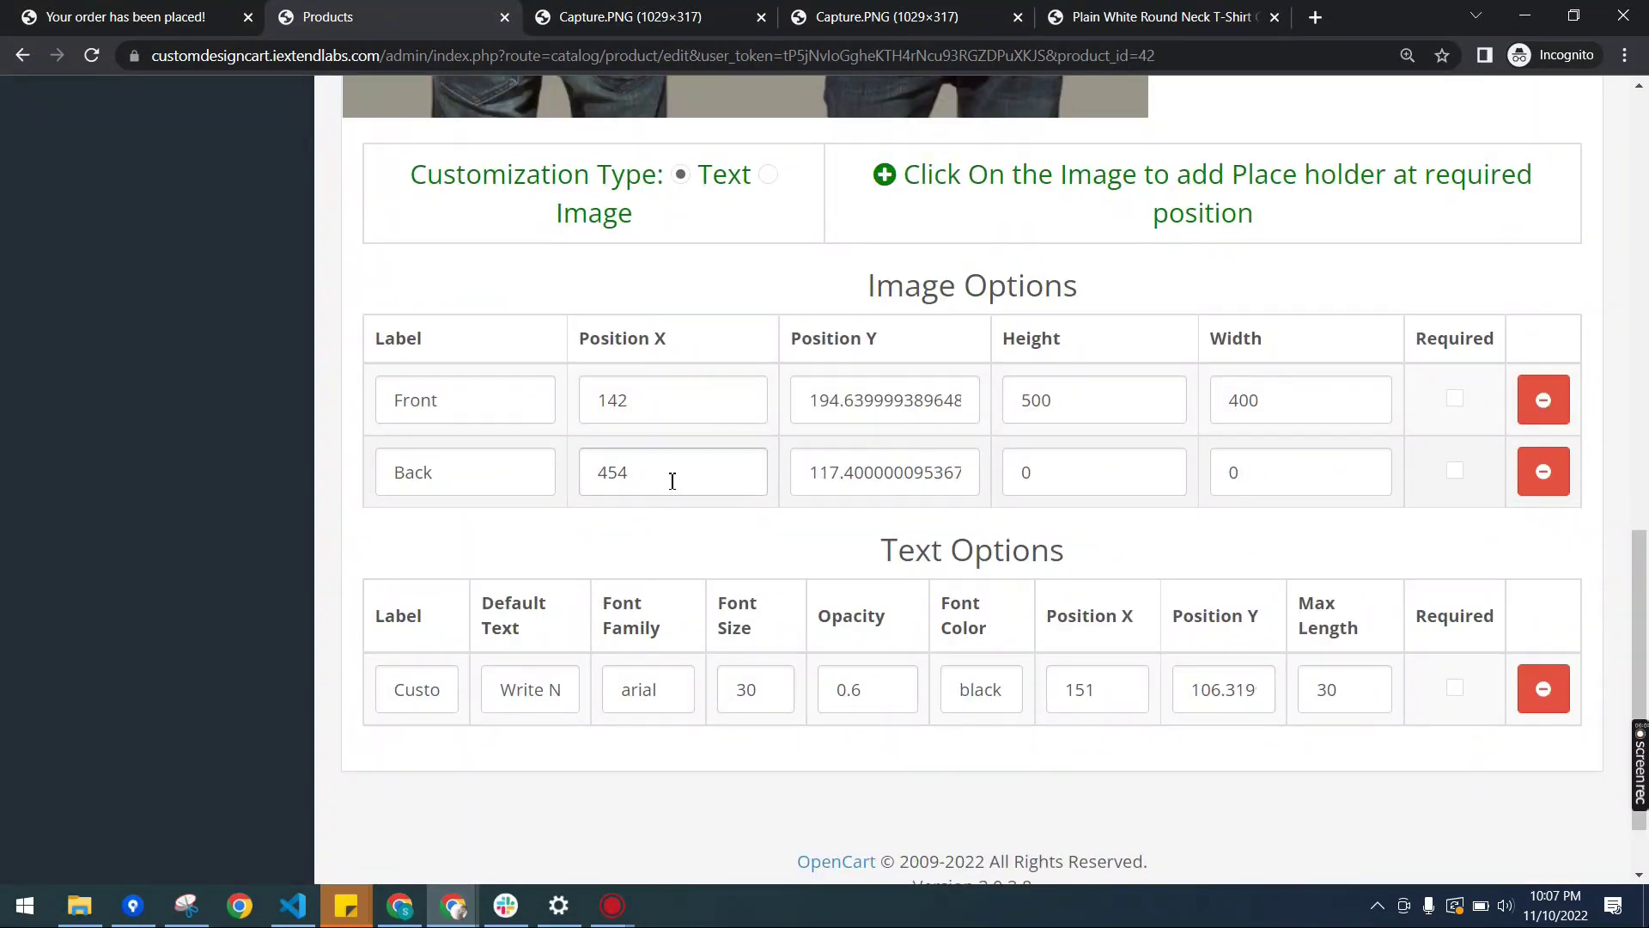
# Step: Change the Front image height from 500 to 300, reduce its width, and save
pyautogui.moveTo(1089, 305); pyautogui.dragTo(978, 293)
pyautogui.write('300')
pyautogui.moveTo(1277, 295); pyautogui.dragTo(1209, 302)
pyautogui.write('3')
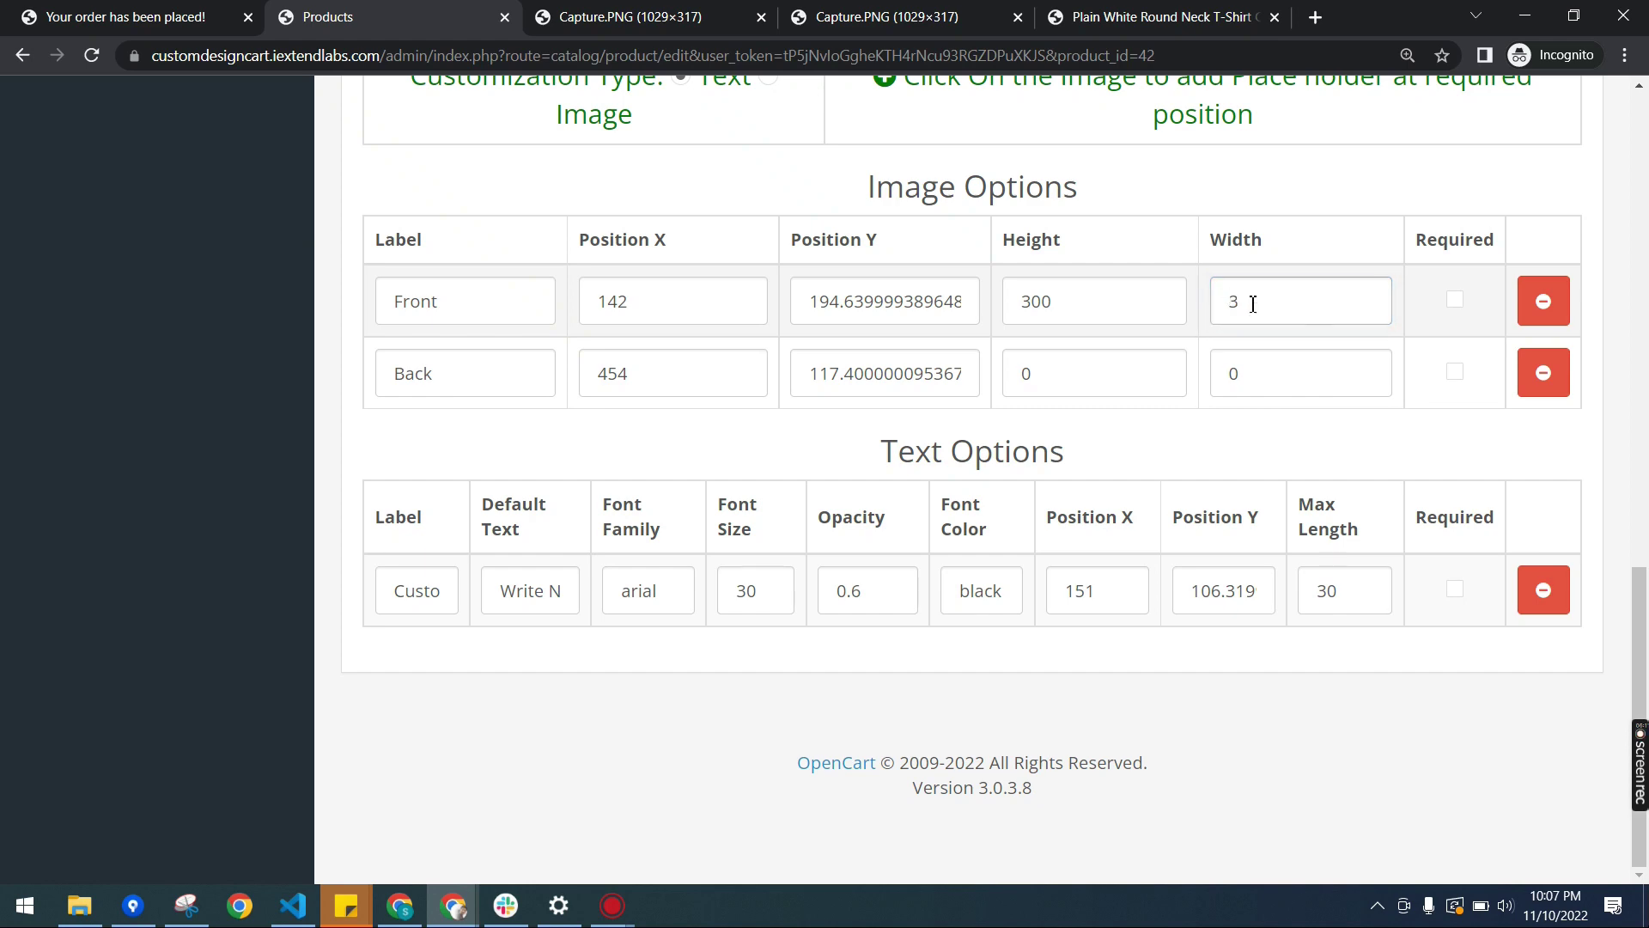
pyautogui.scroll(15, 1227, 302)
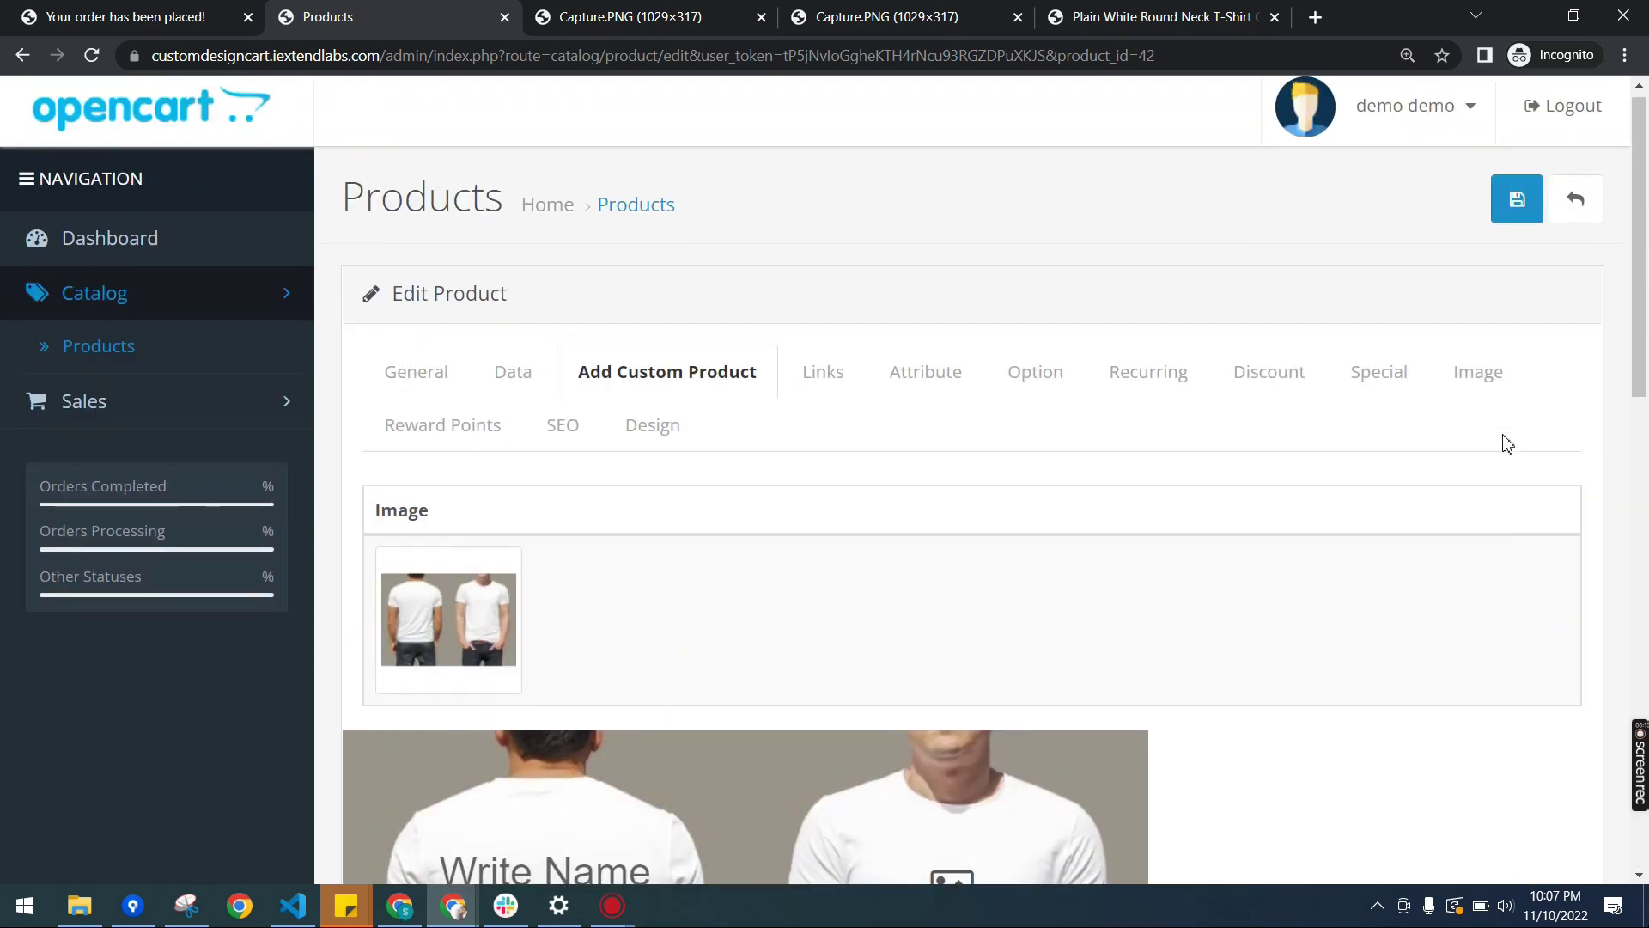
pyautogui.click(1516, 211)
# Step: Close the duplicate car image tab and reload the T-shirt product page
pyautogui.hotkey('ctrl', 'Tab')
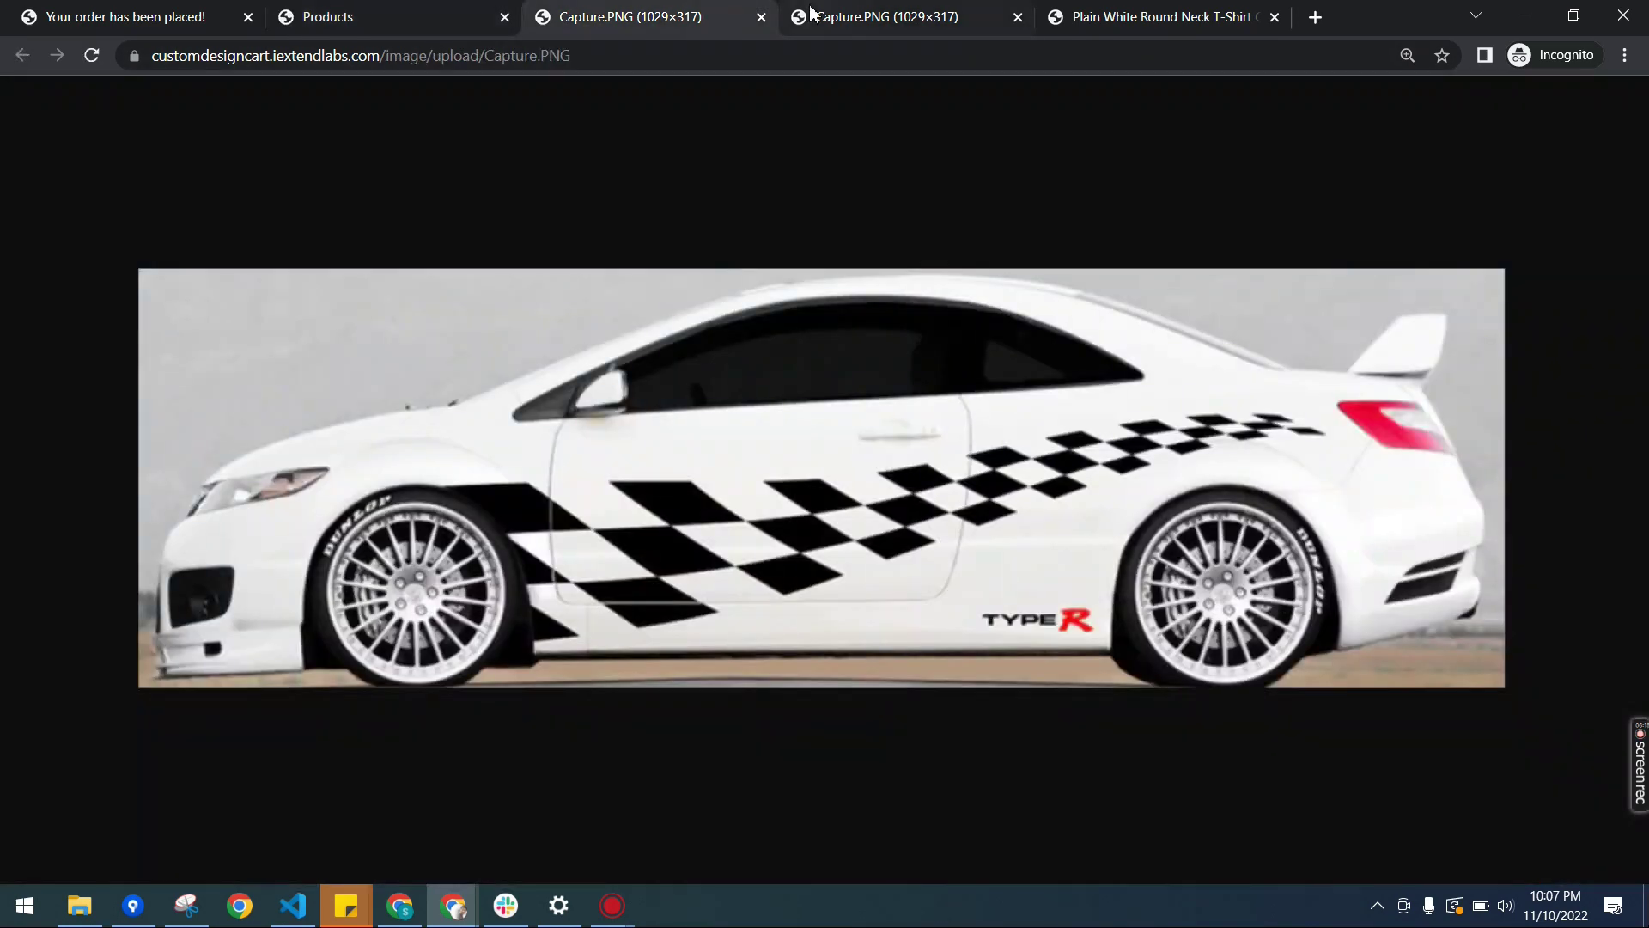
pyautogui.hotkey('ctrl', 'Tab')
pyautogui.hotkey('ctrl', 'Tab')
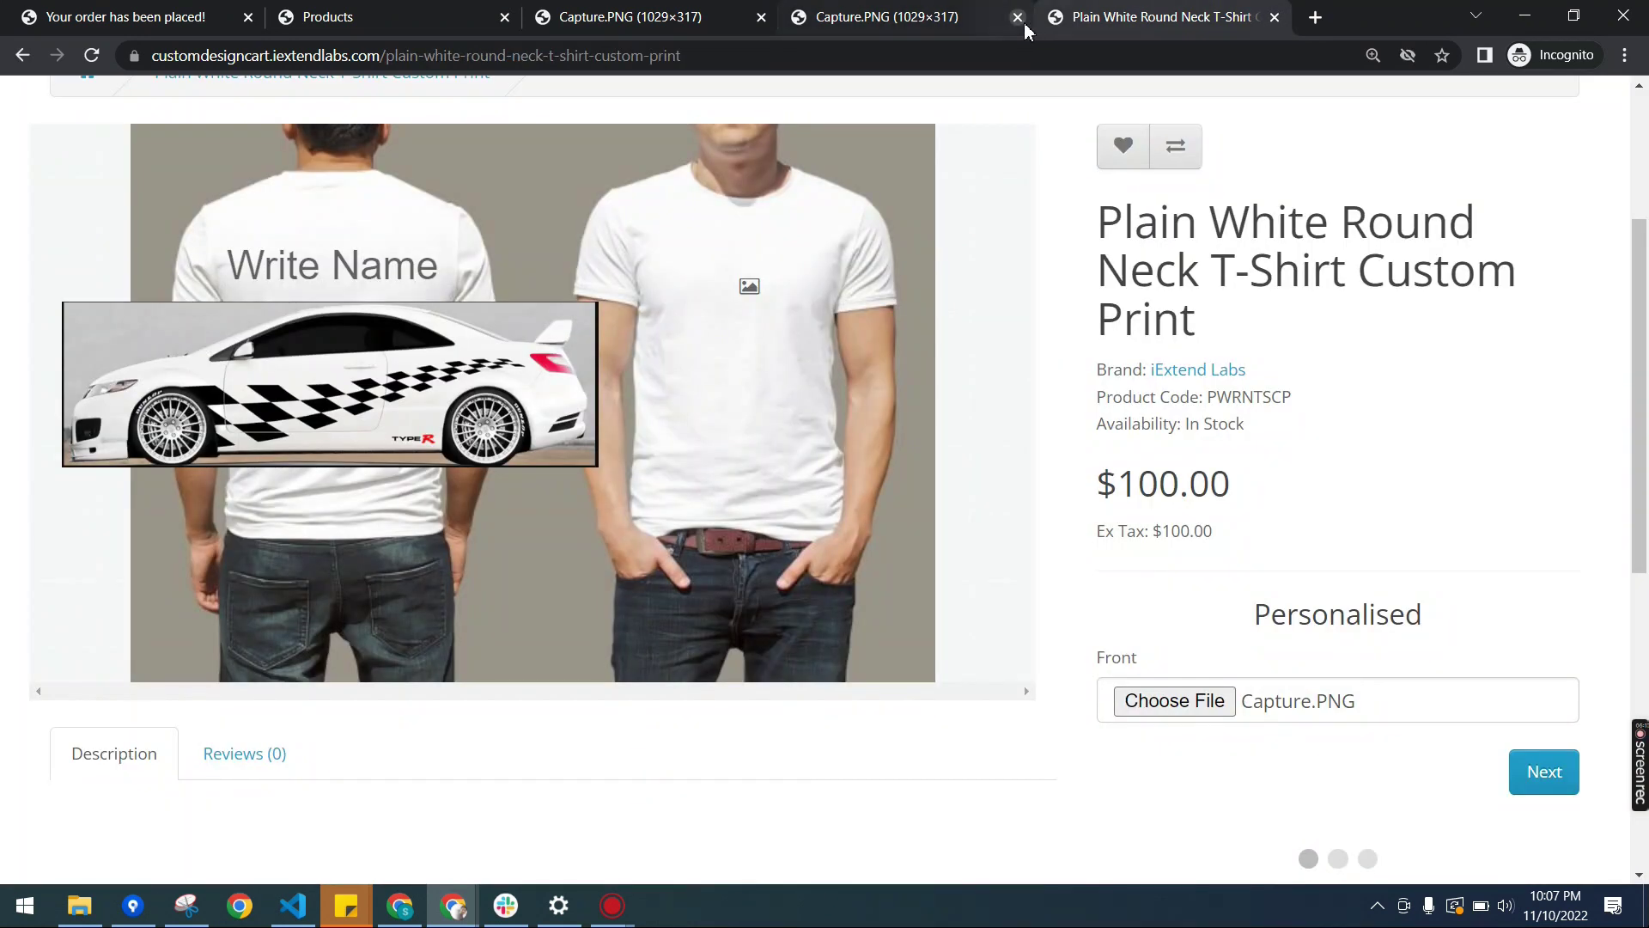
pyautogui.click(1018, 17)
pyautogui.click(762, 17)
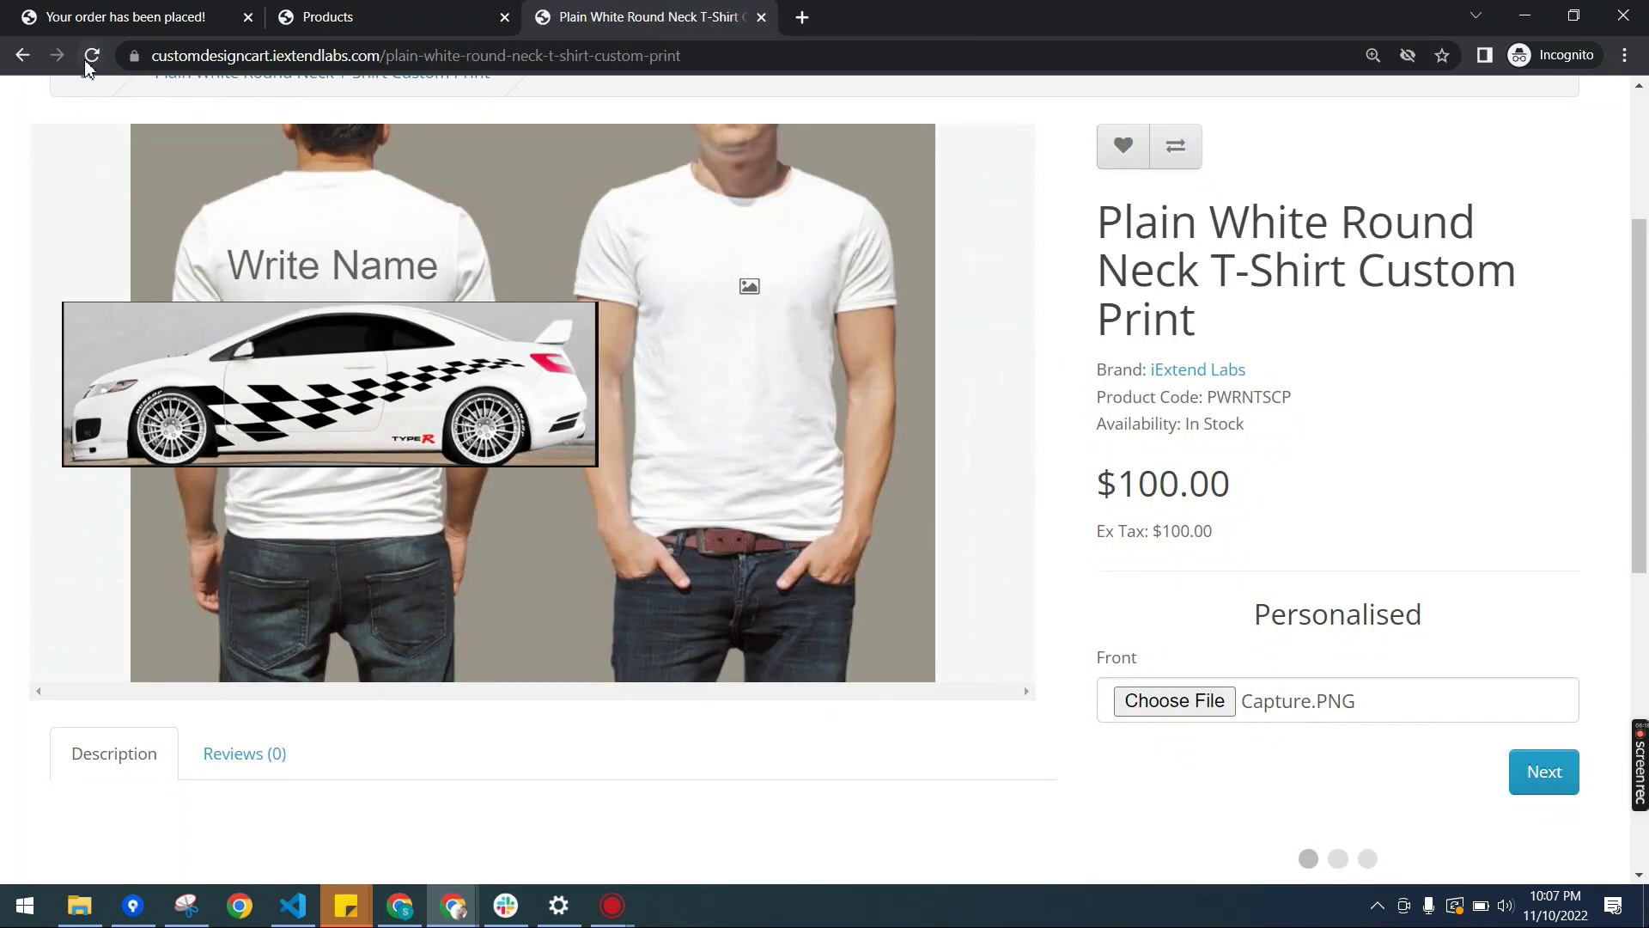
pyautogui.click(87, 60)
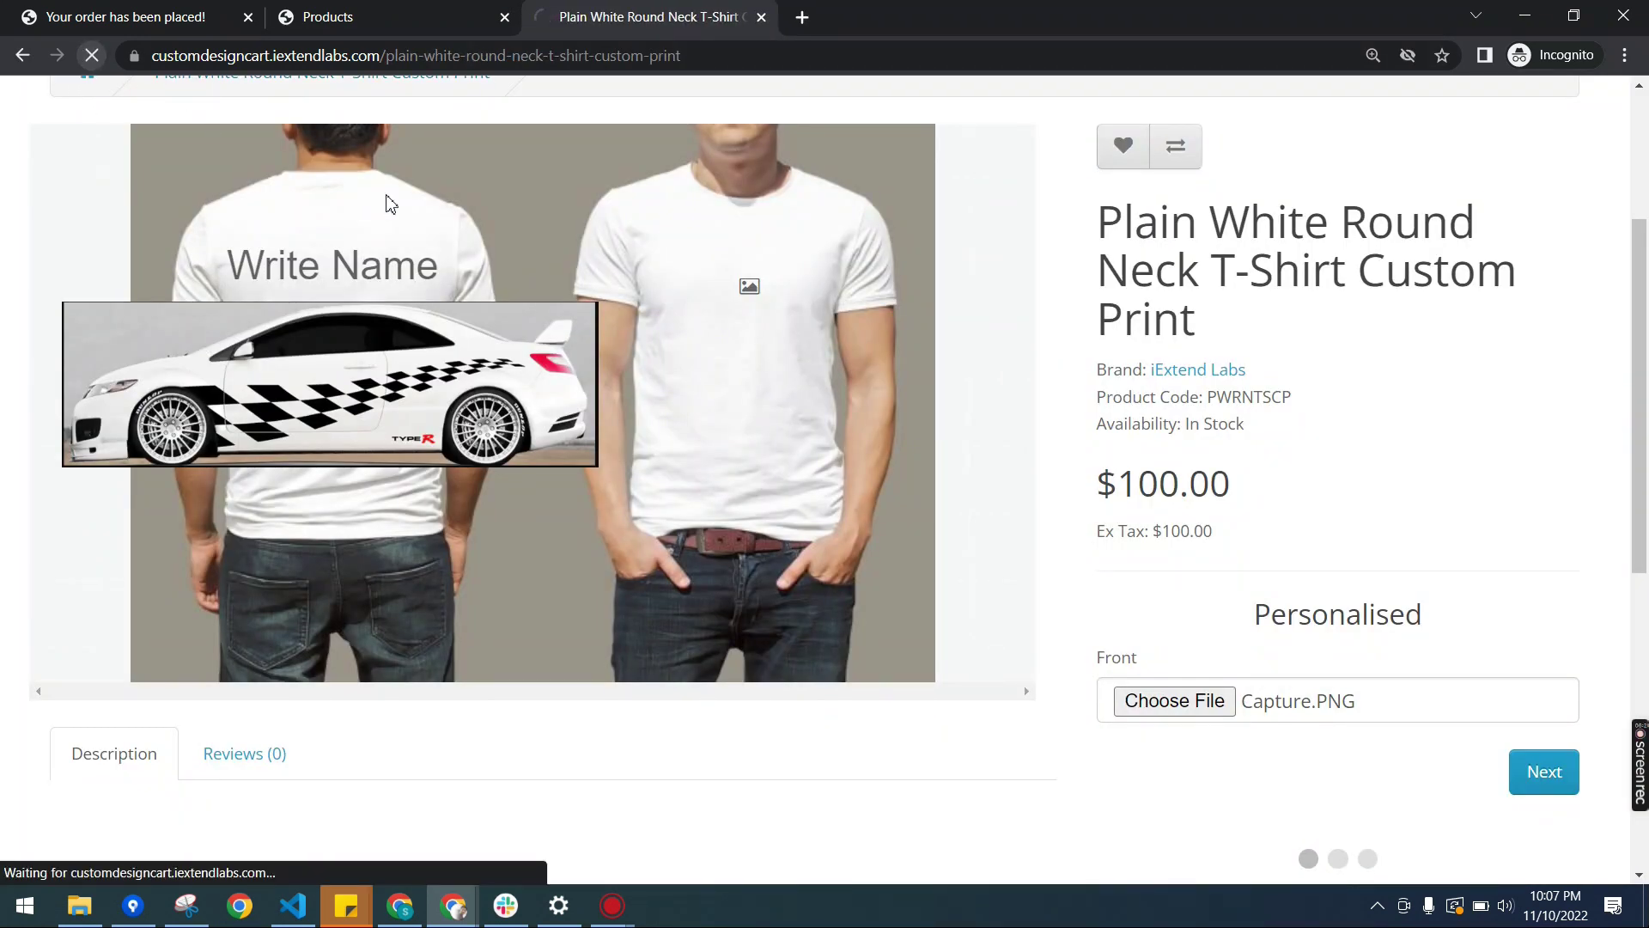
# Step: Re-upload Capture.PNG as the Front image to preview the smaller car
pyautogui.click(1223, 701)
pyautogui.doubleClick(445, 318)
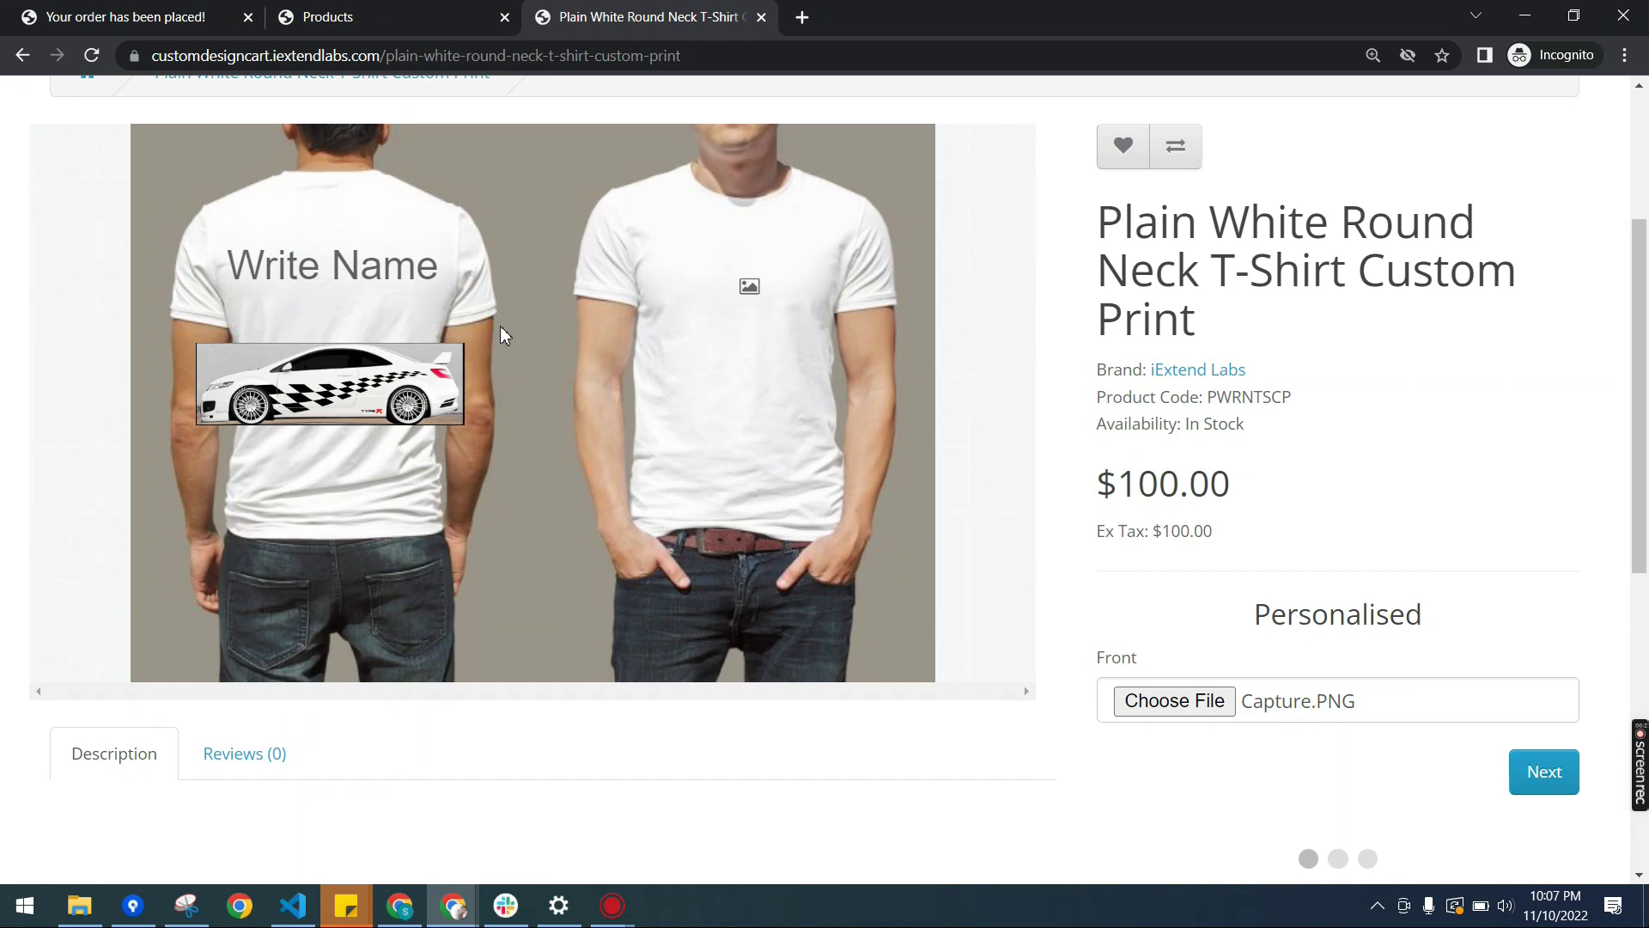
pyautogui.scroll(-3, 1116, 558)
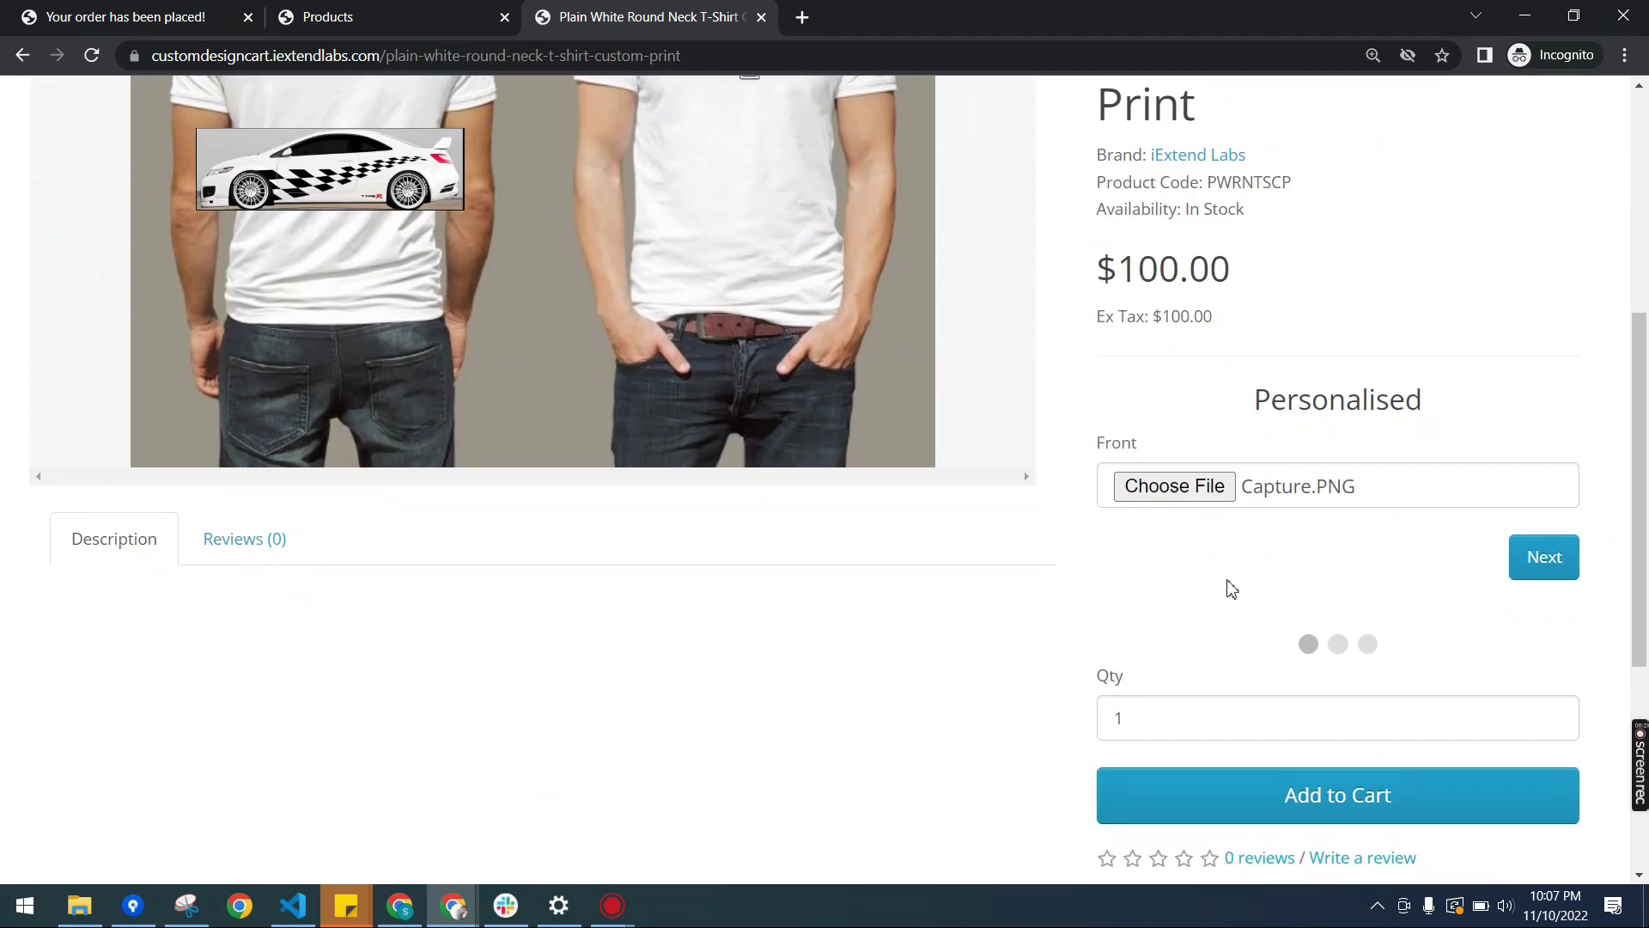
# Step: Step through the Back and Custom Name options, then return to Front
pyautogui.click(1544, 557)
pyautogui.doubleClick(1123, 445)
pyautogui.click(1543, 557)
pyautogui.moveTo(1219, 453); pyautogui.dragTo(1049, 446)
pyautogui.click(1251, 483)
pyautogui.moveTo(1252, 483); pyautogui.dragTo(1041, 489)
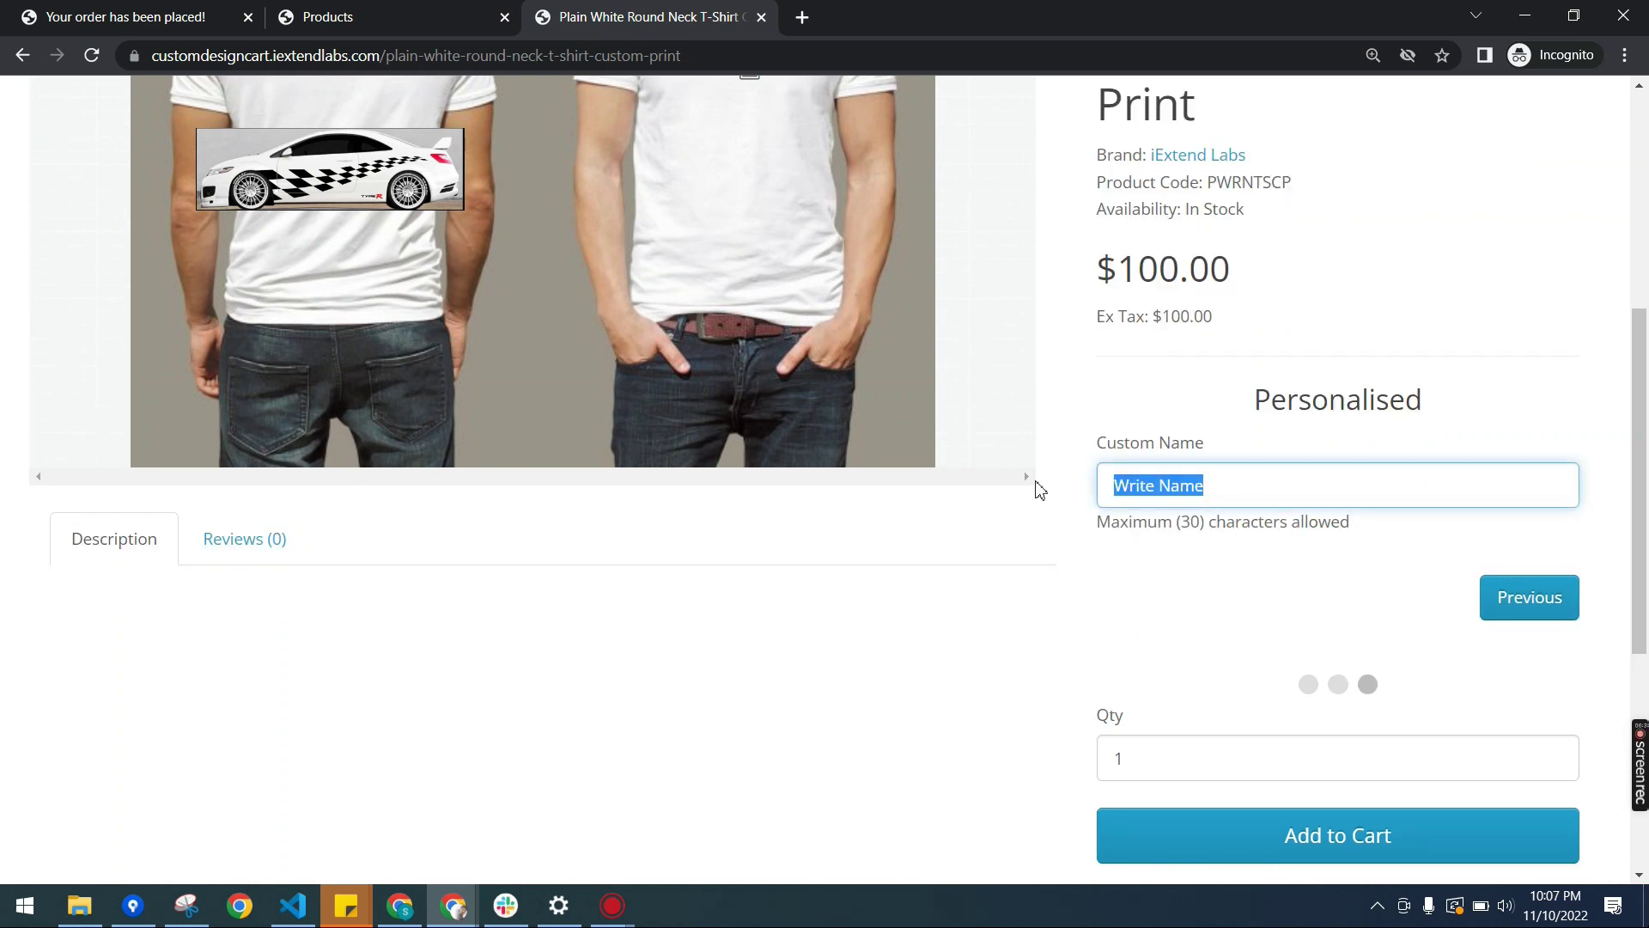
pyautogui.click(1502, 611)
pyautogui.click(1460, 571)
pyautogui.scroll(6, 987, 479)
pyautogui.click(328, 17)
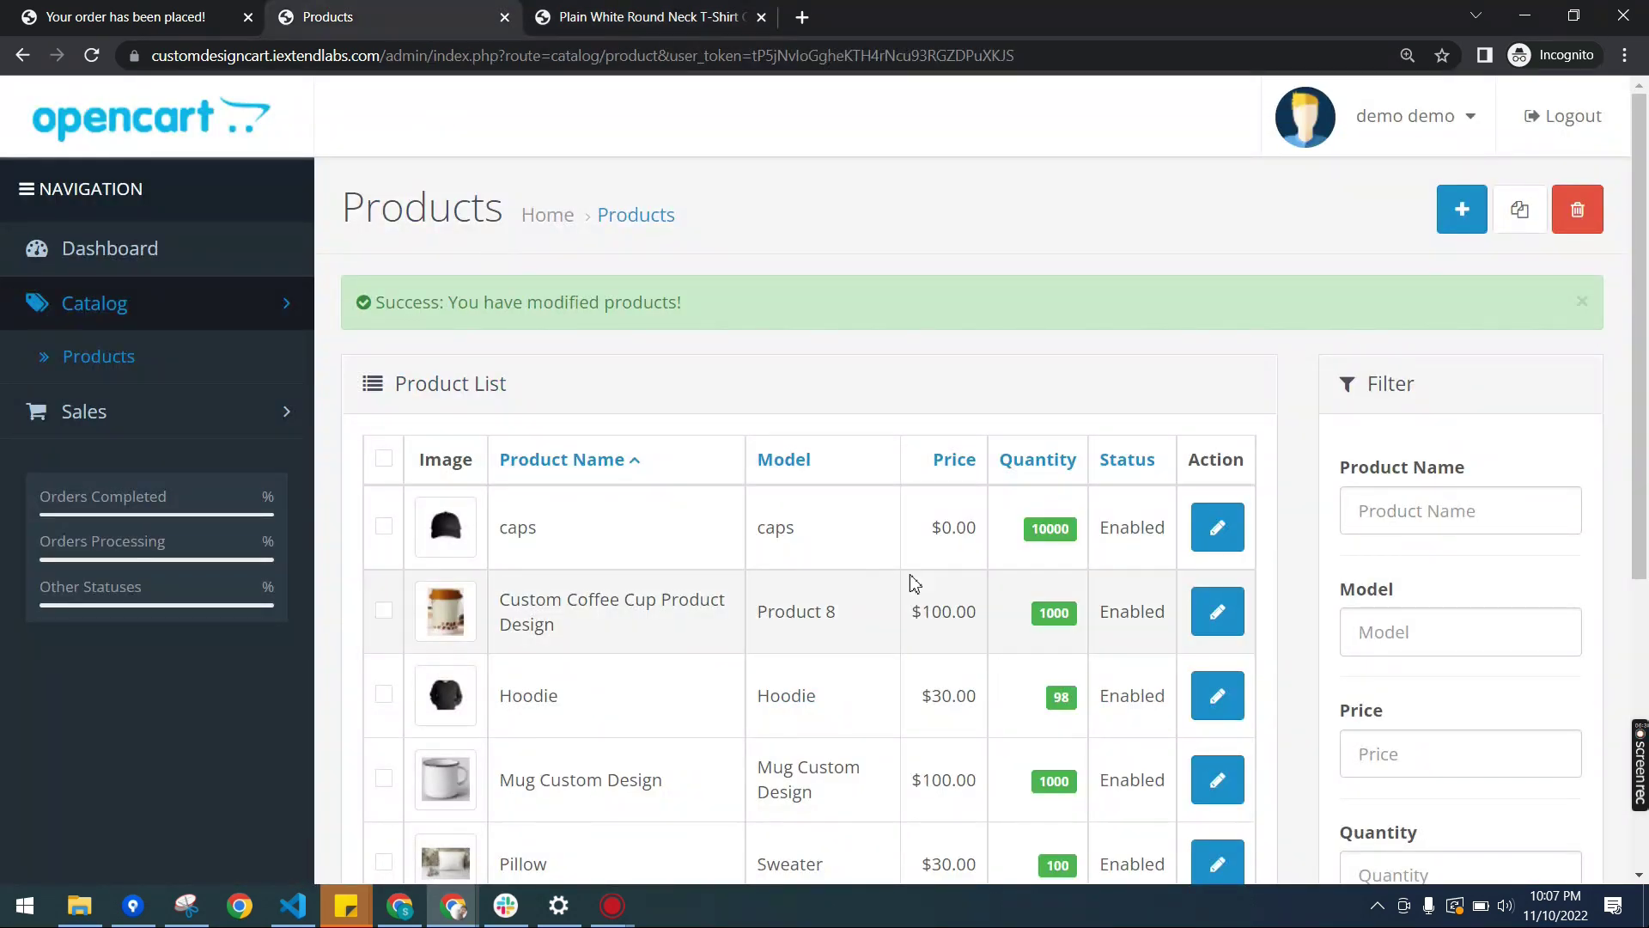
pyautogui.scroll(-5, 1178, 359)
pyautogui.scroll(5, 1178, 359)
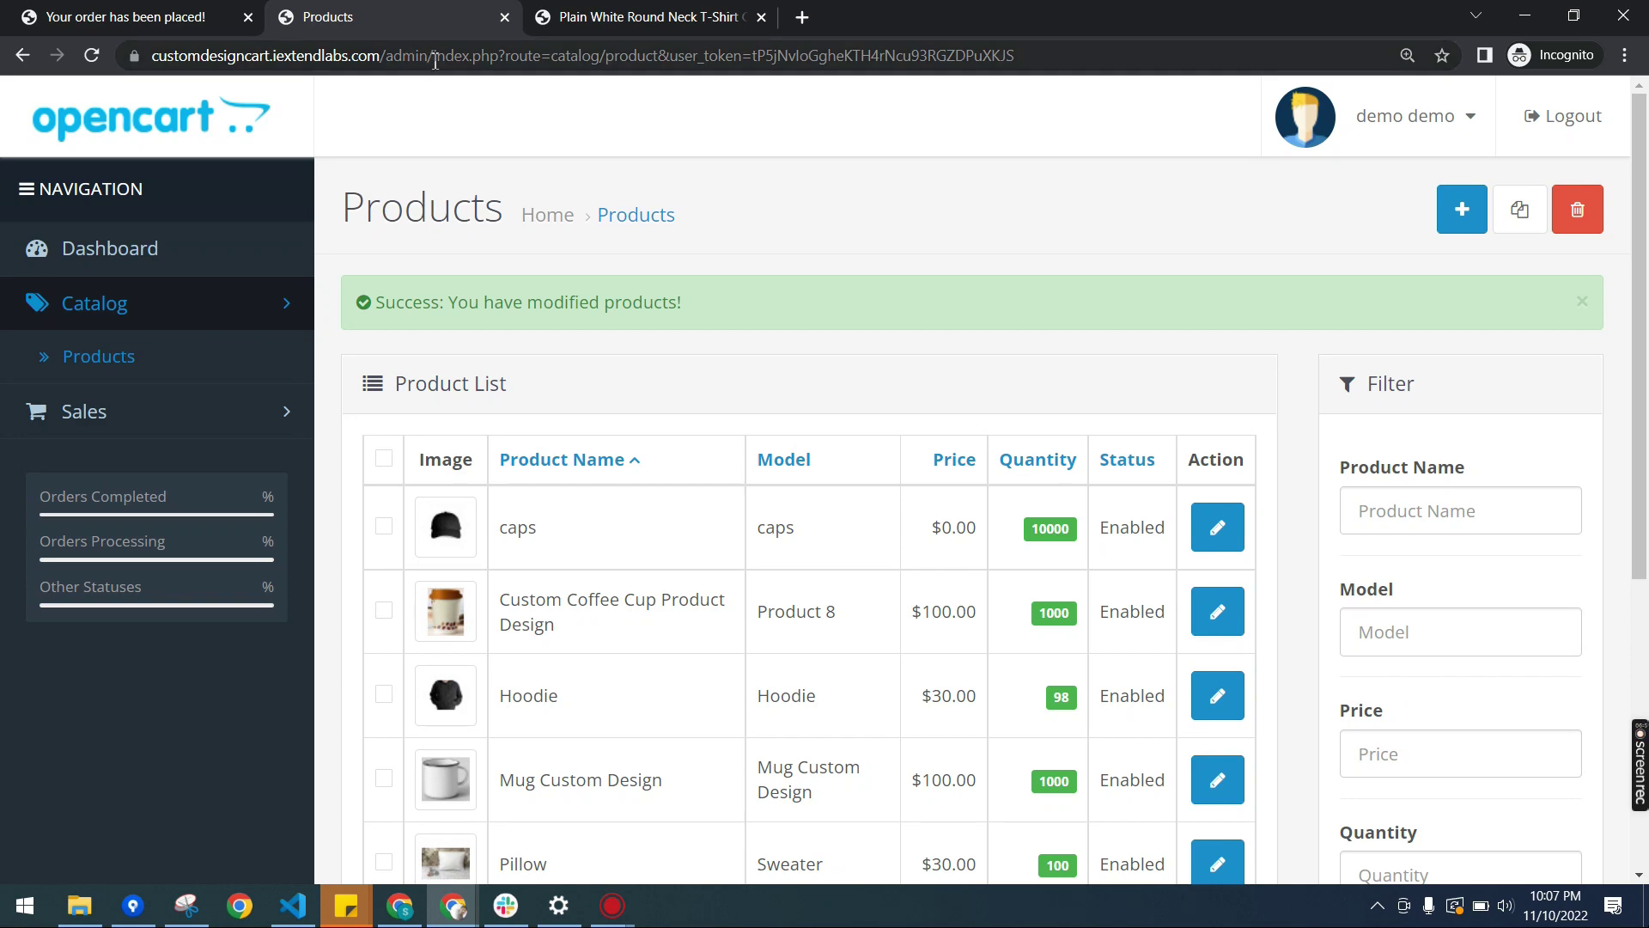
pyautogui.click(599, 19)
pyautogui.scroll(-3, 708, 420)
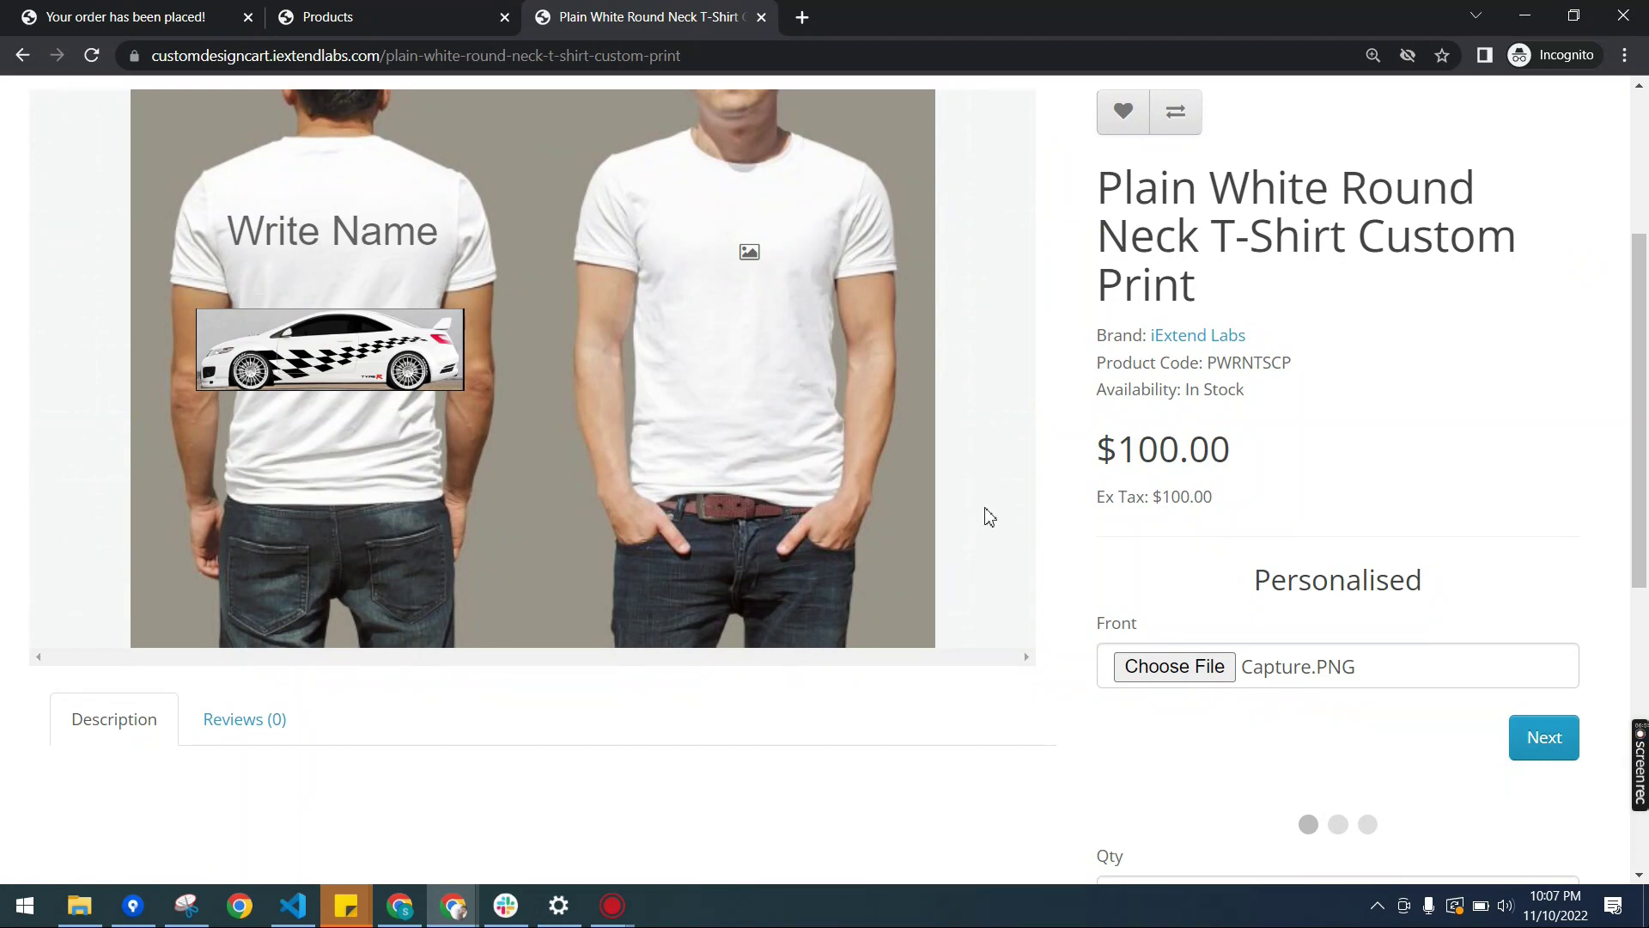
pyautogui.scroll(3, 992, 513)
pyautogui.scroll(-2, 997, 513)
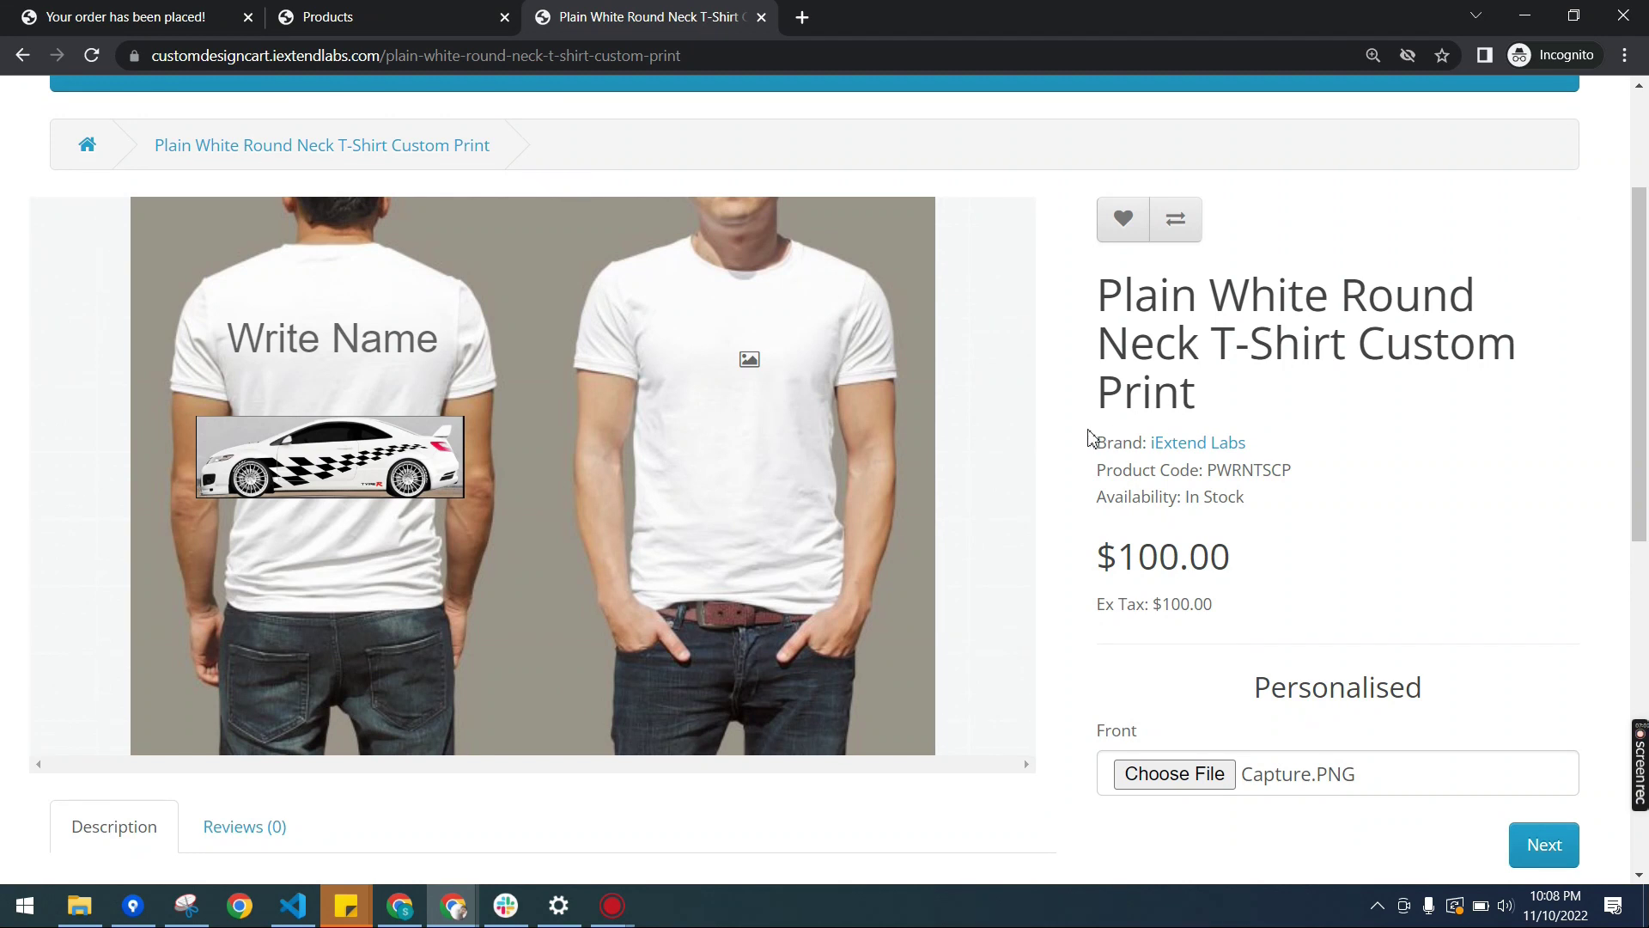
pyautogui.moveTo(1241, 410); pyautogui.dragTo(1103, 313)
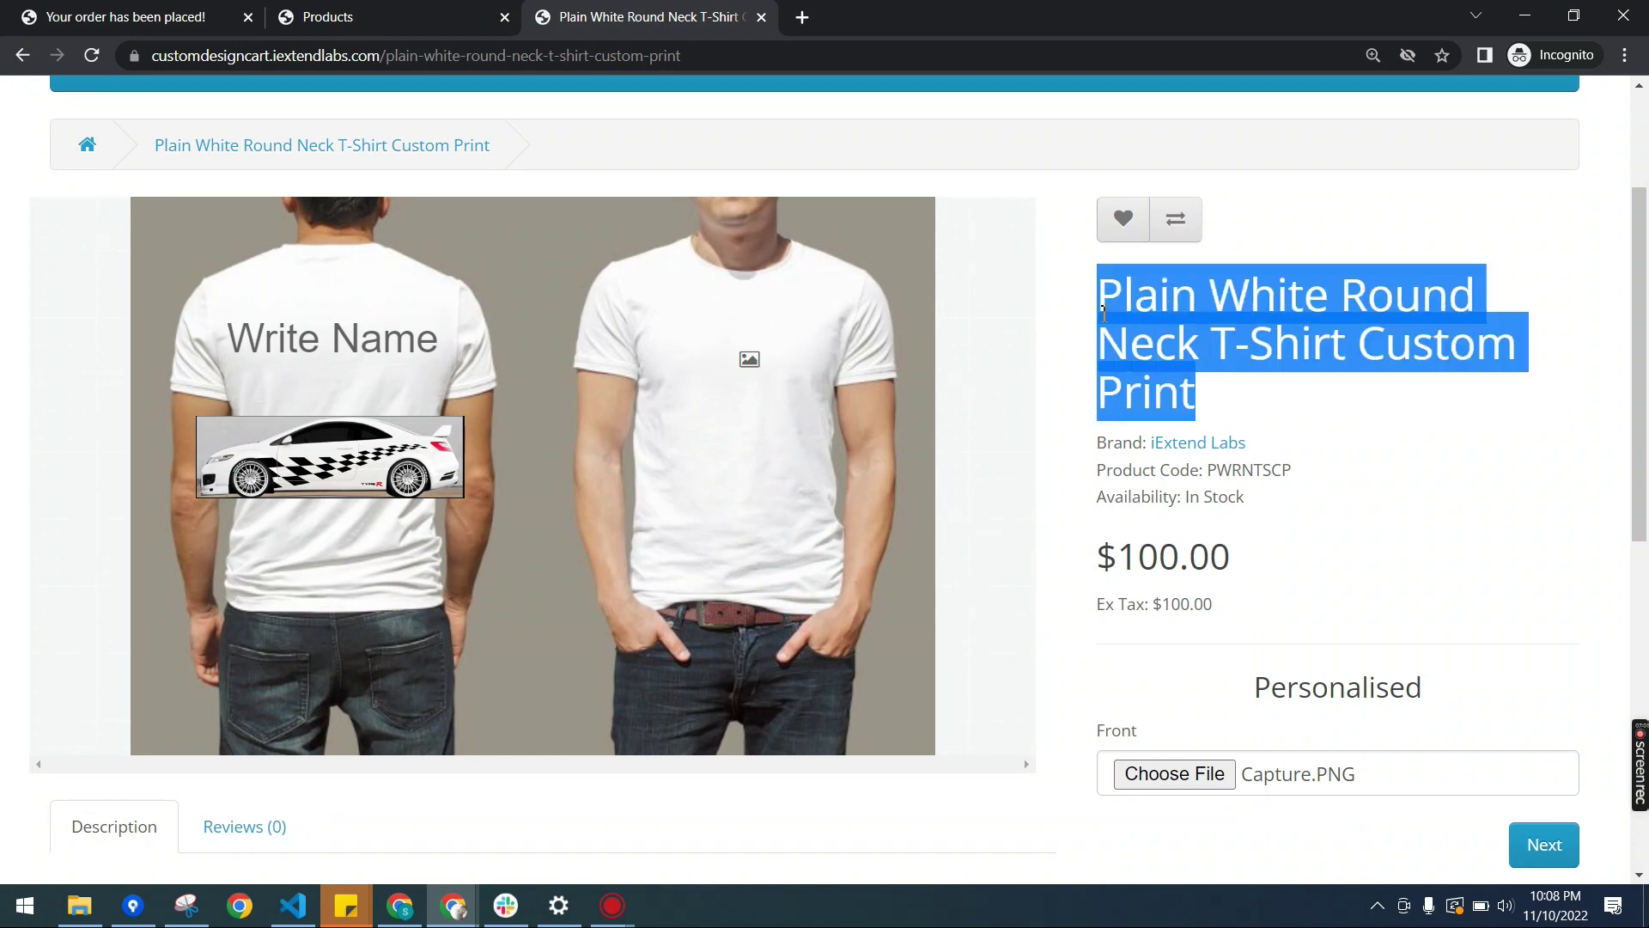